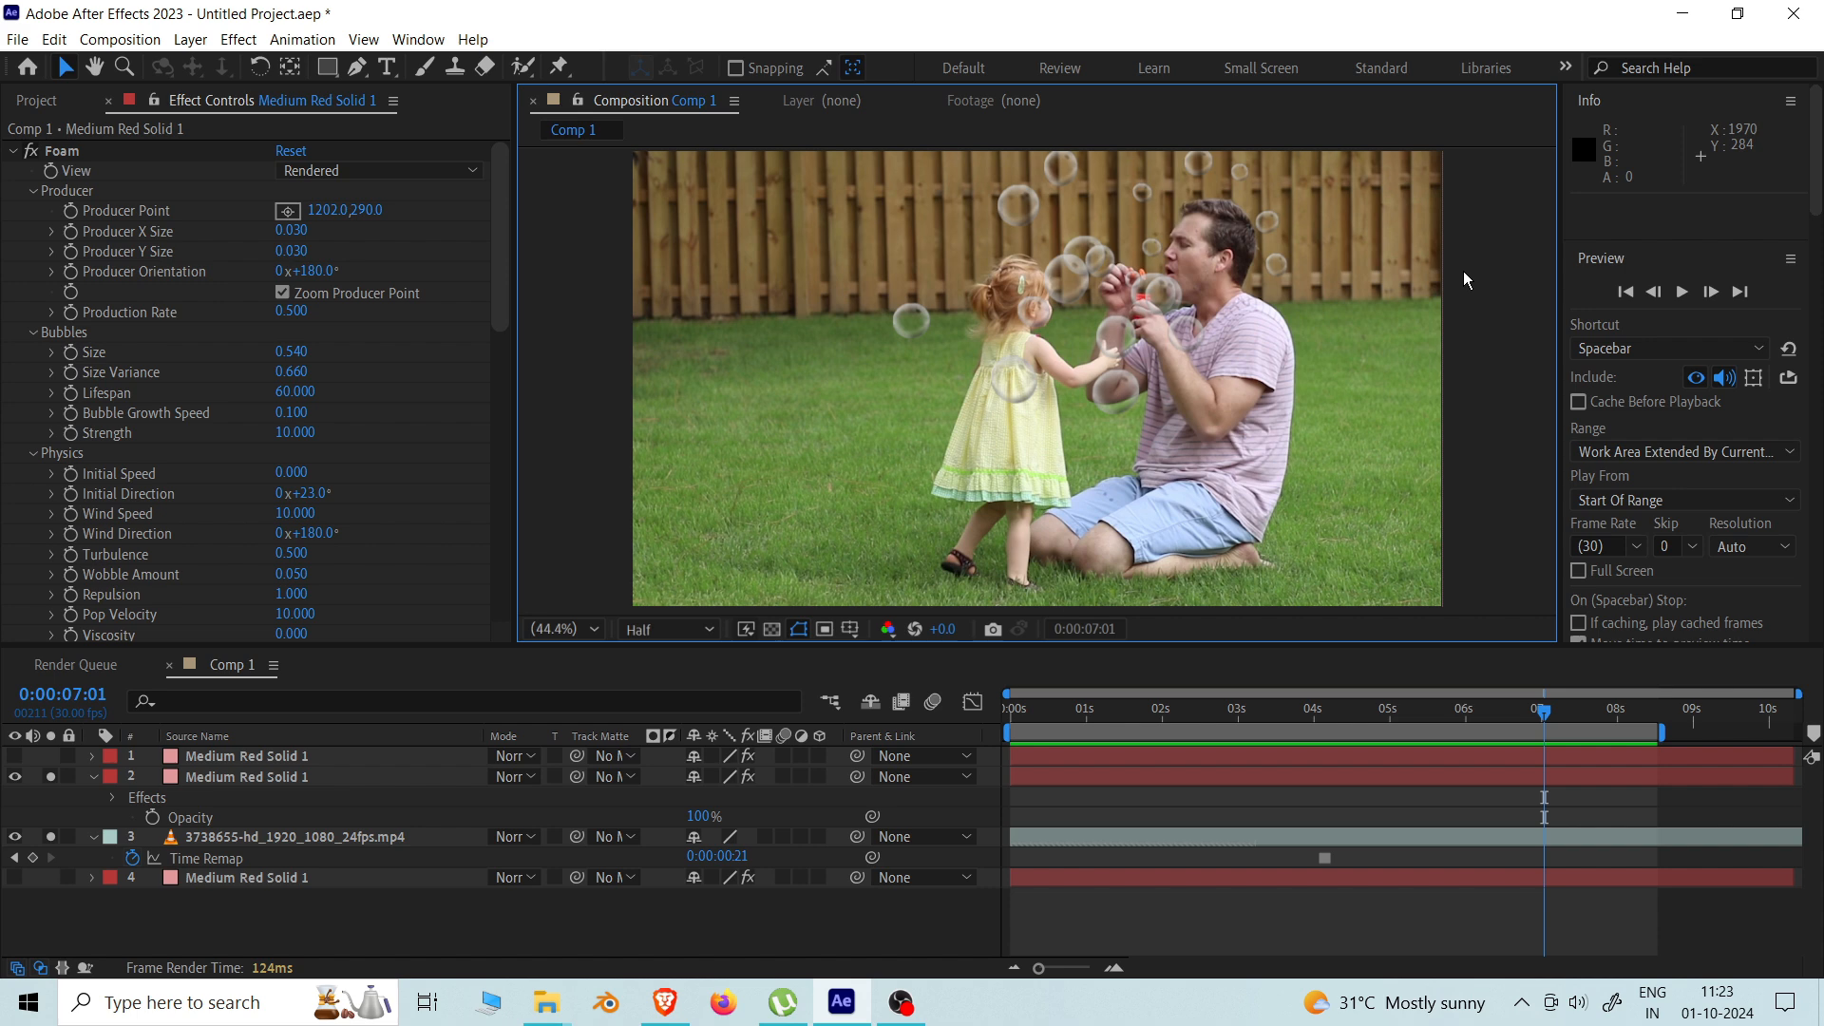
# Step: Preview the bubble animation in Comp 1 and stop playback
pyautogui.click(1681, 292)
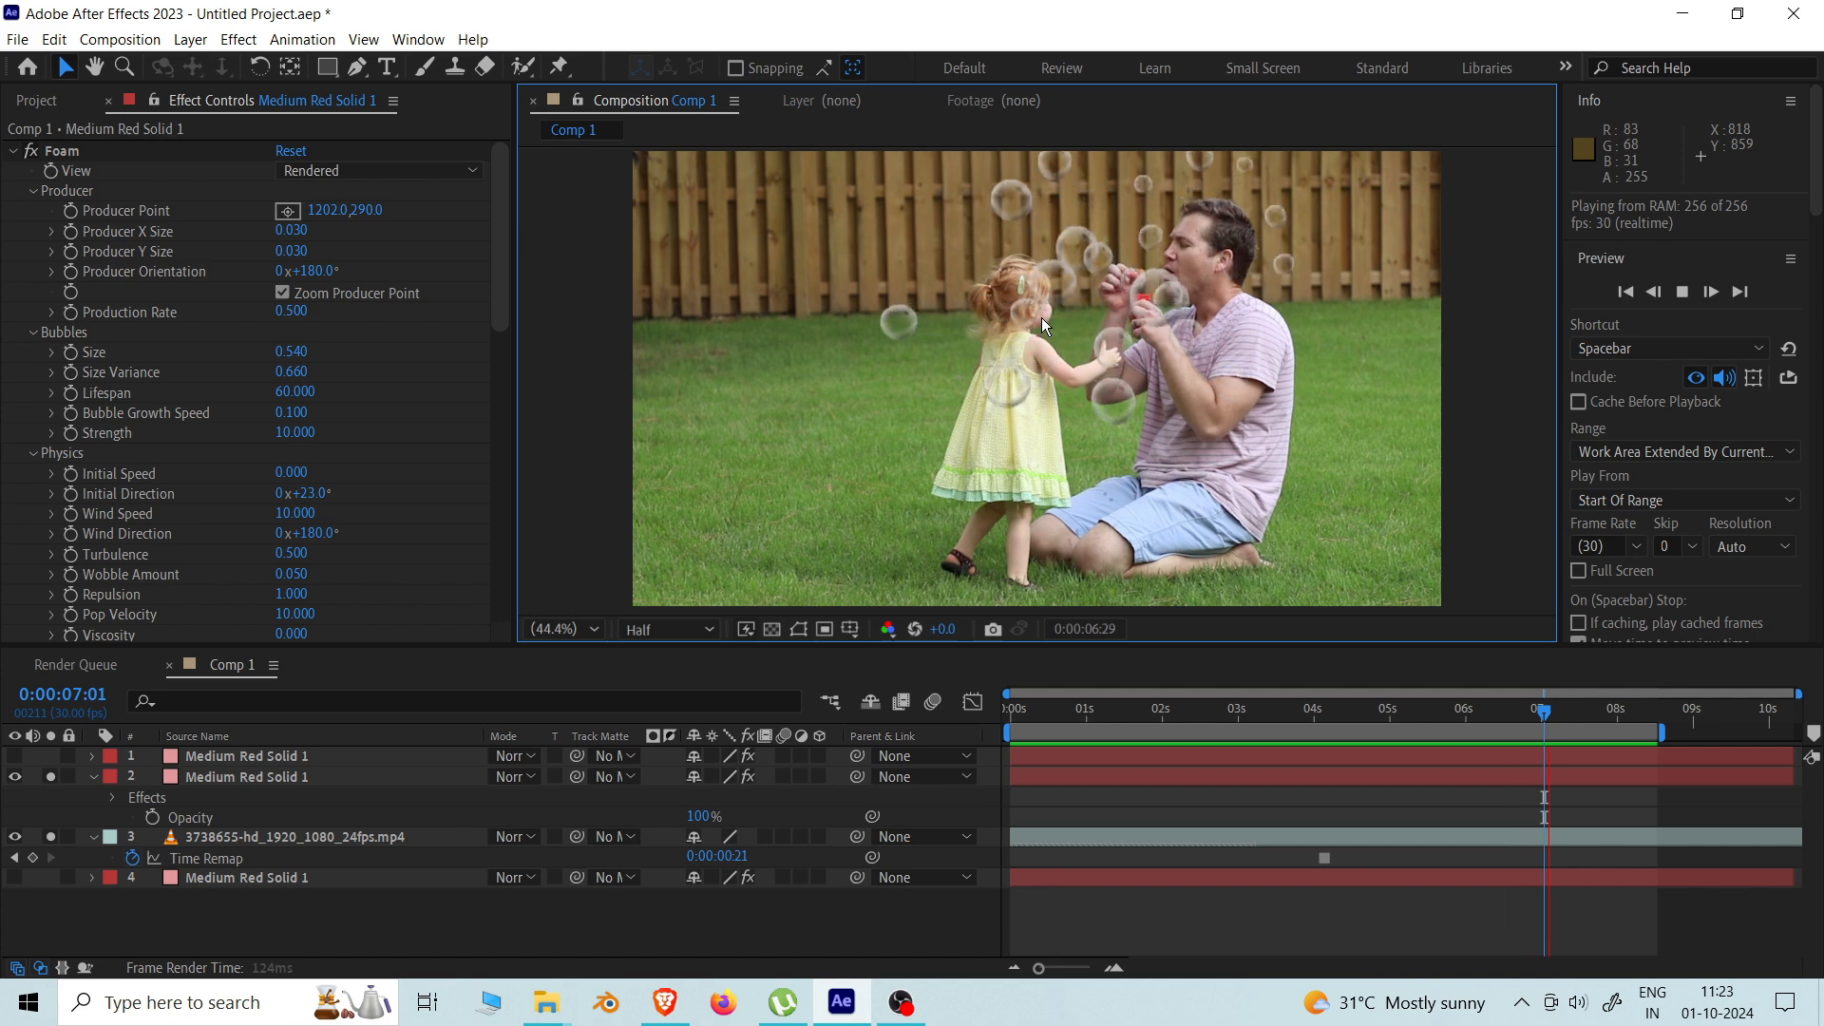
pyautogui.press('space')
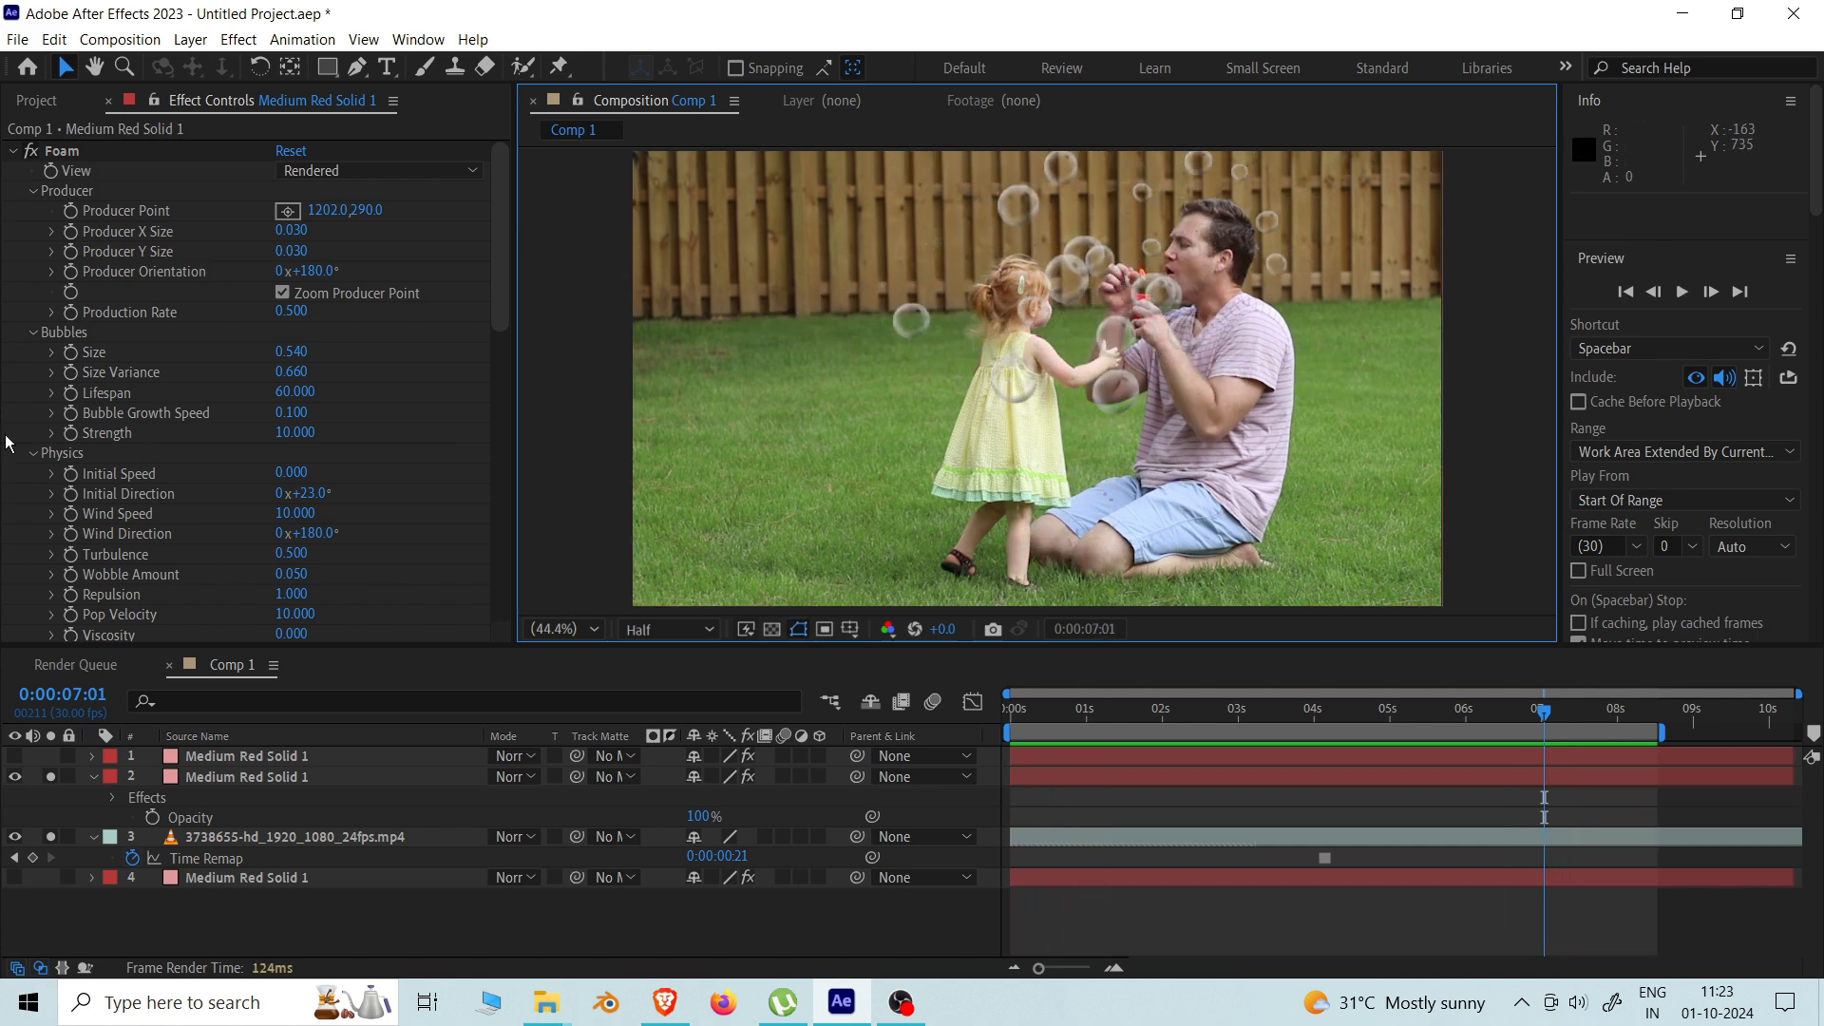
# Step: Save the project as "bubbles" at the root of the Projects (E:) drive
pyautogui.click(20, 42)
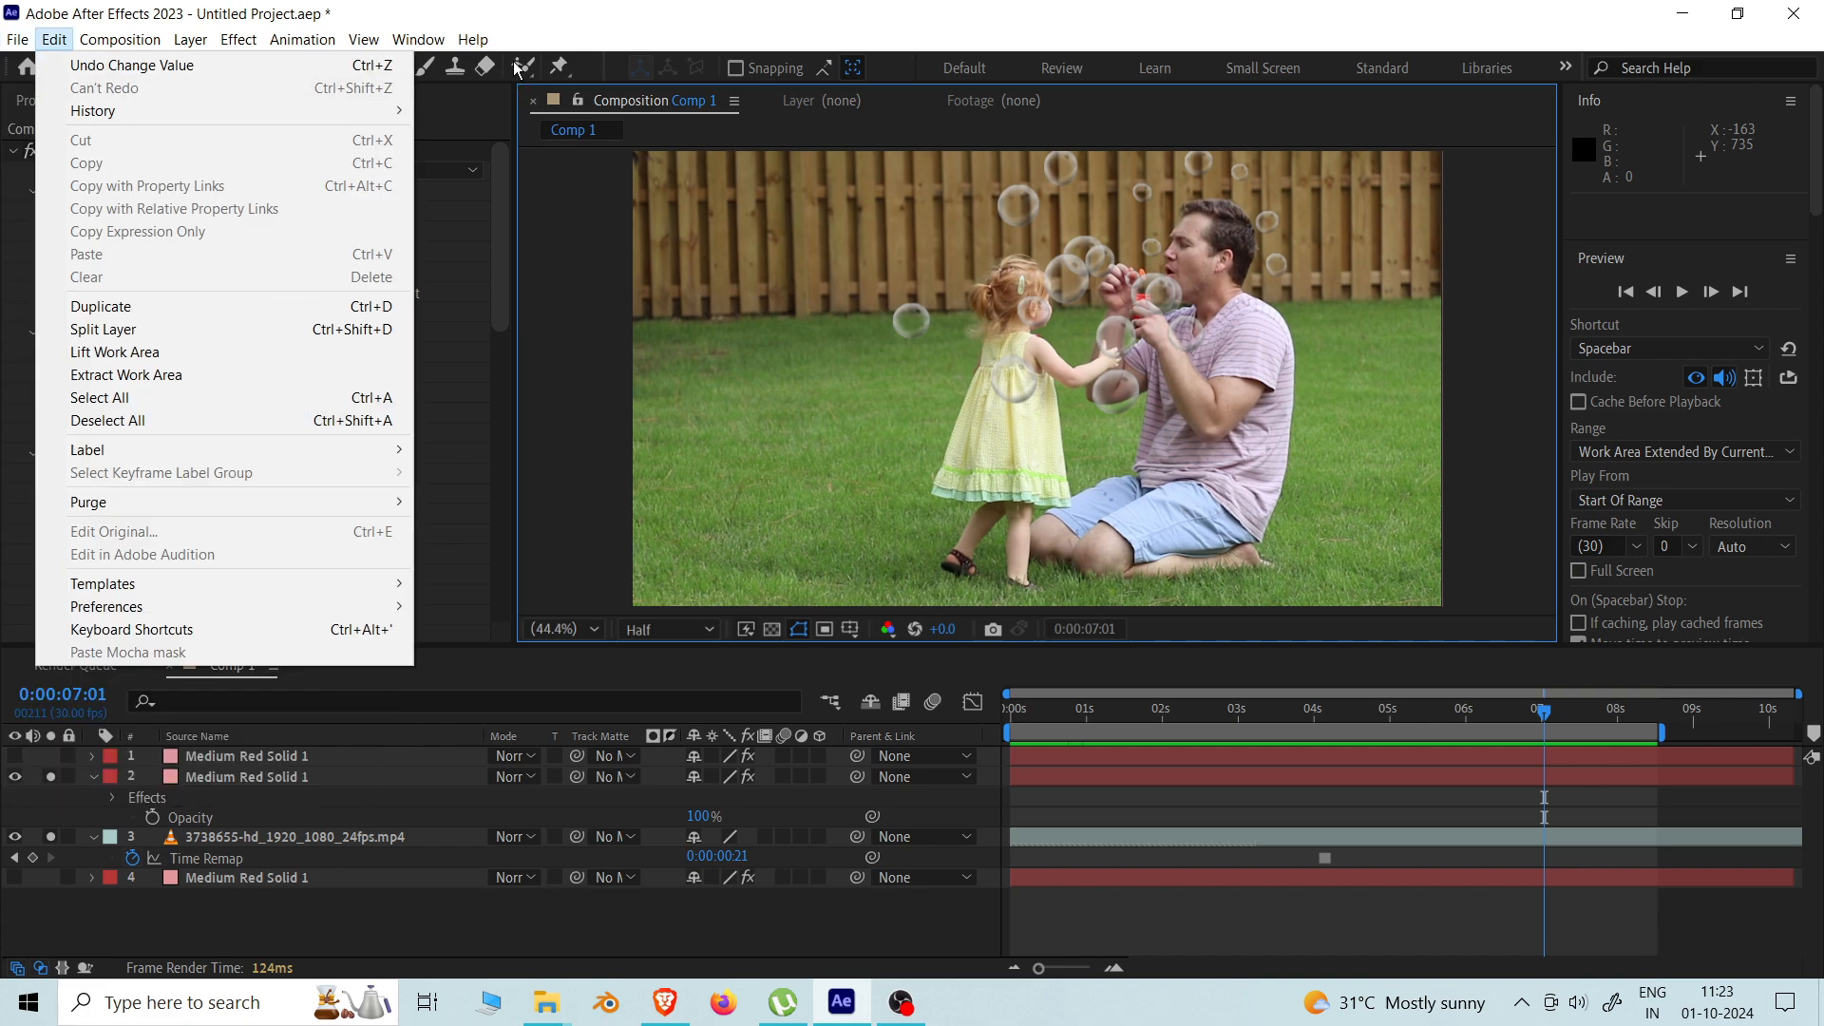
pyautogui.click(519, 8)
pyautogui.hotkey('ctrl', 's')
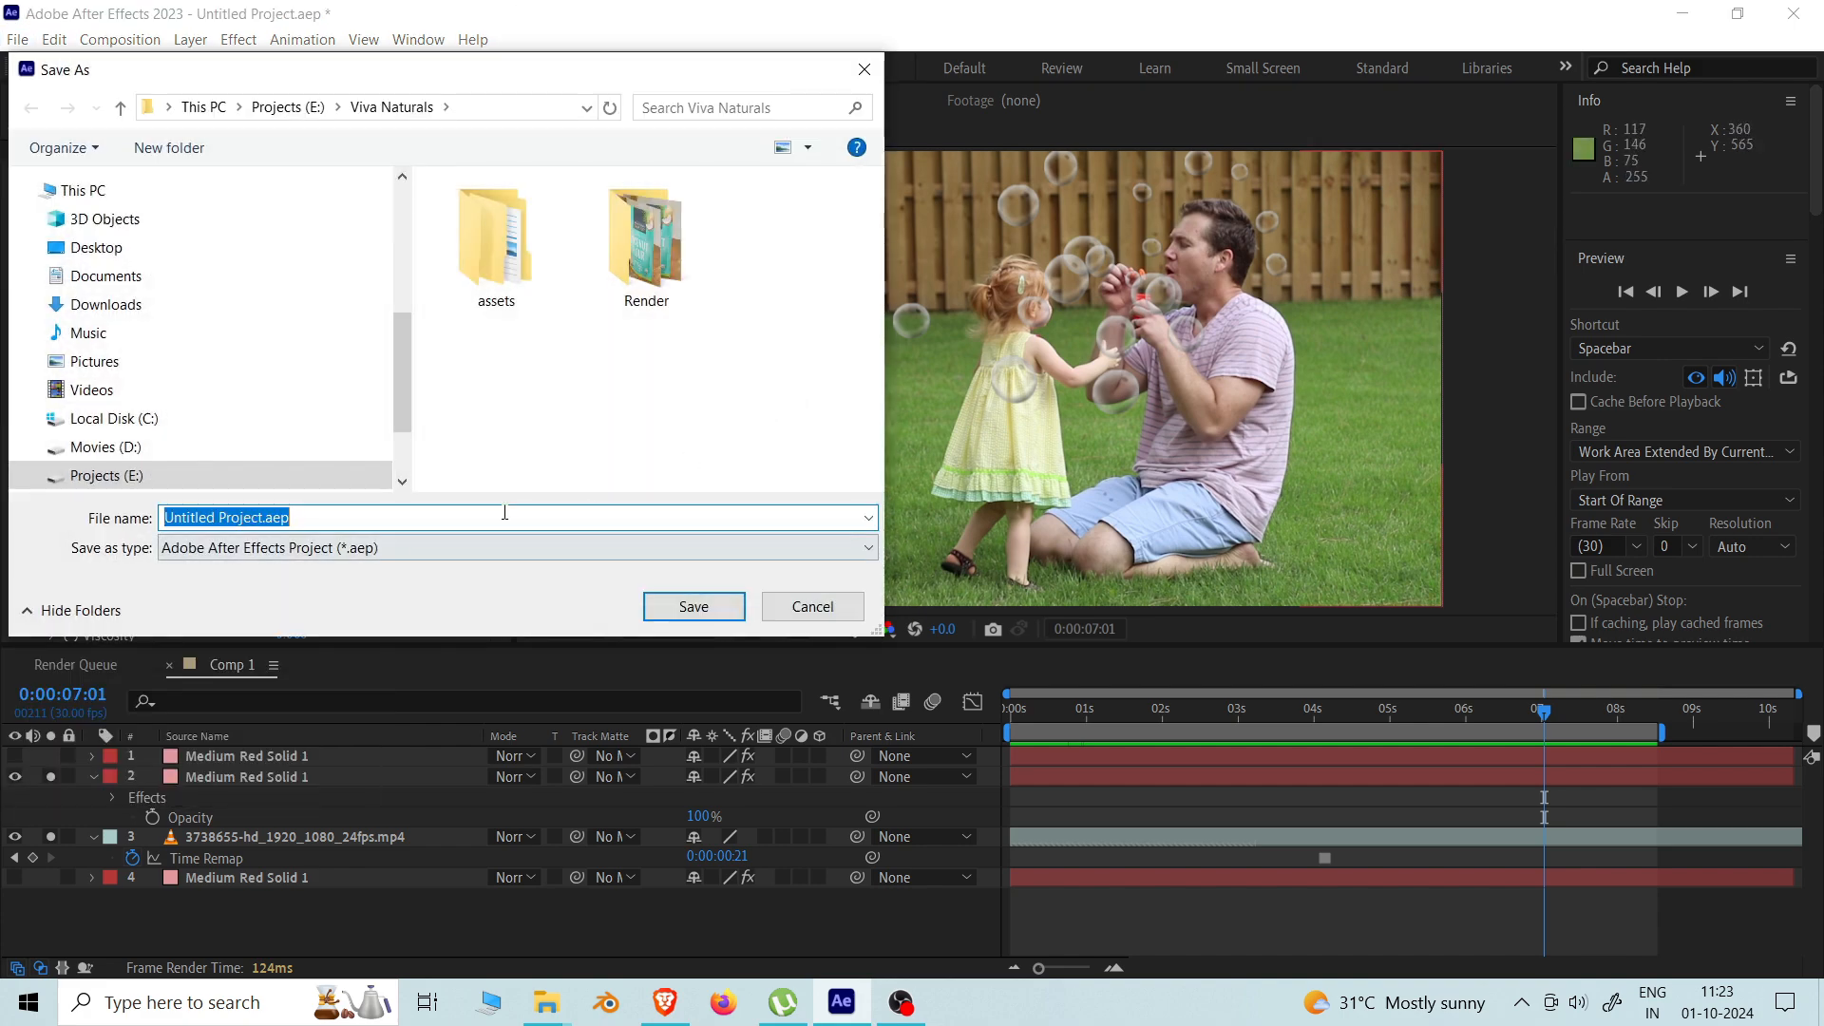
pyautogui.click(288, 106)
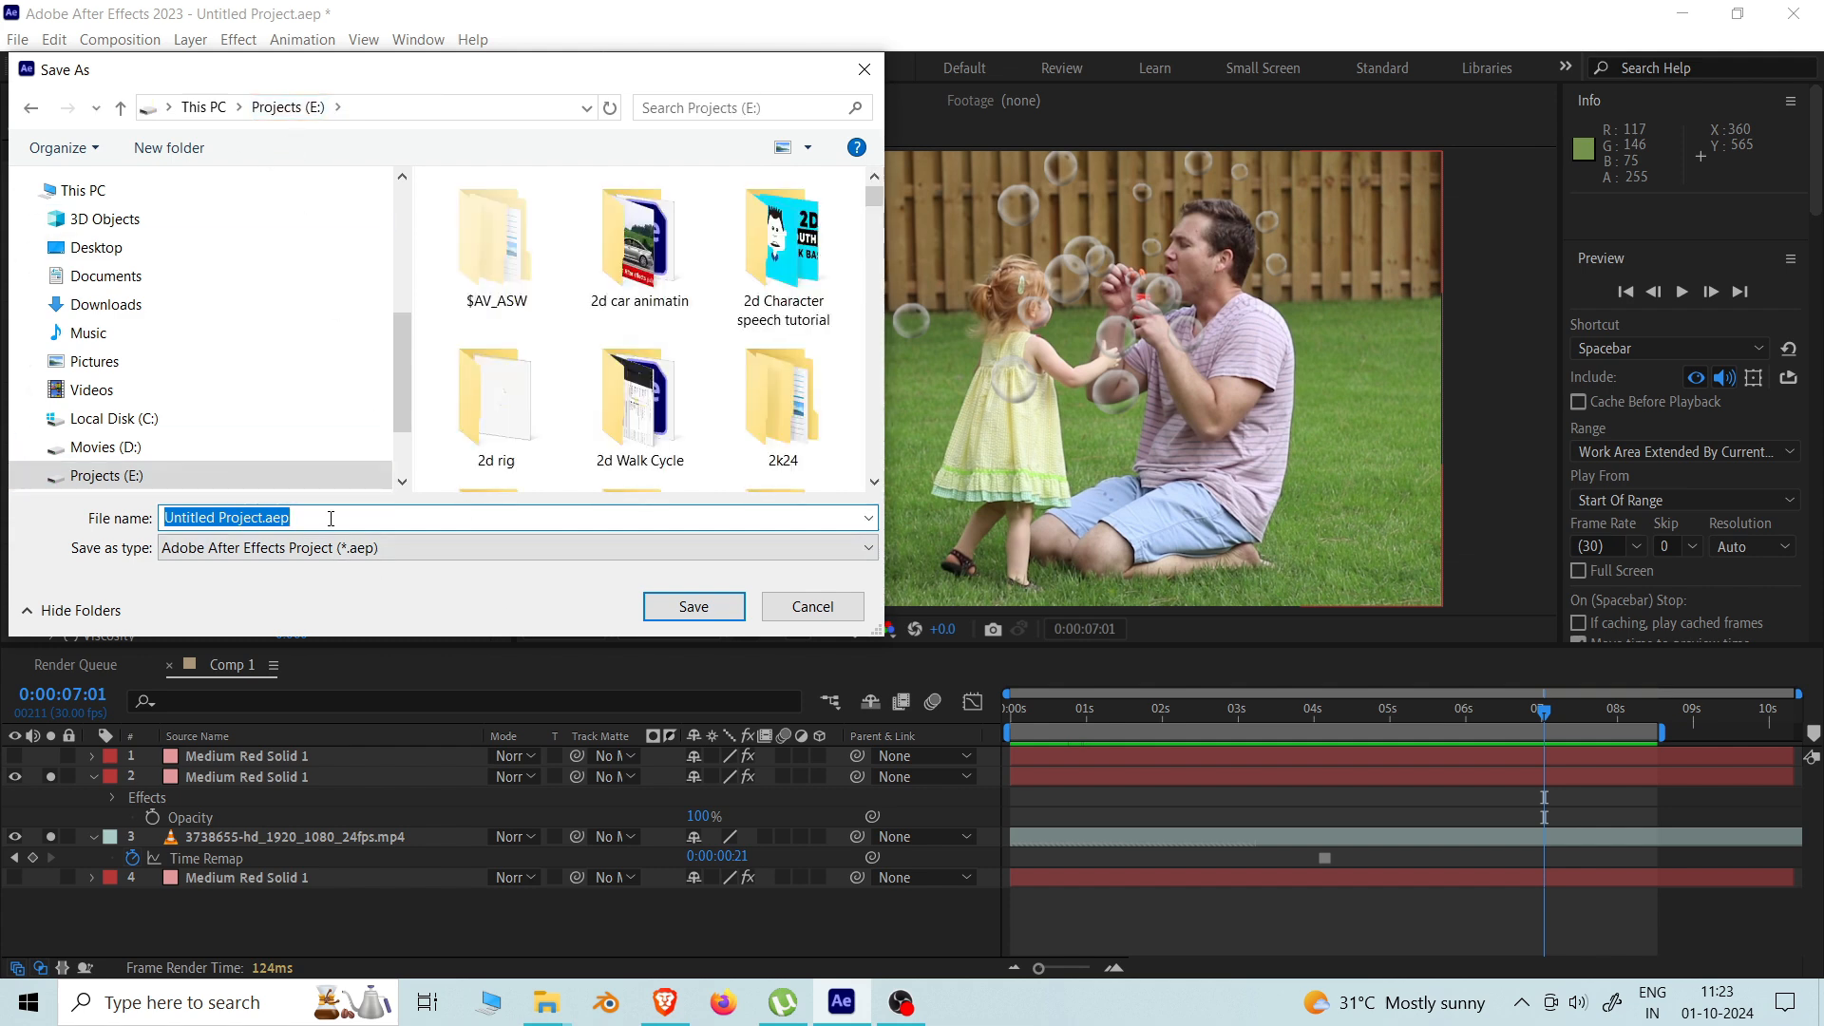
pyautogui.write('bubbles')
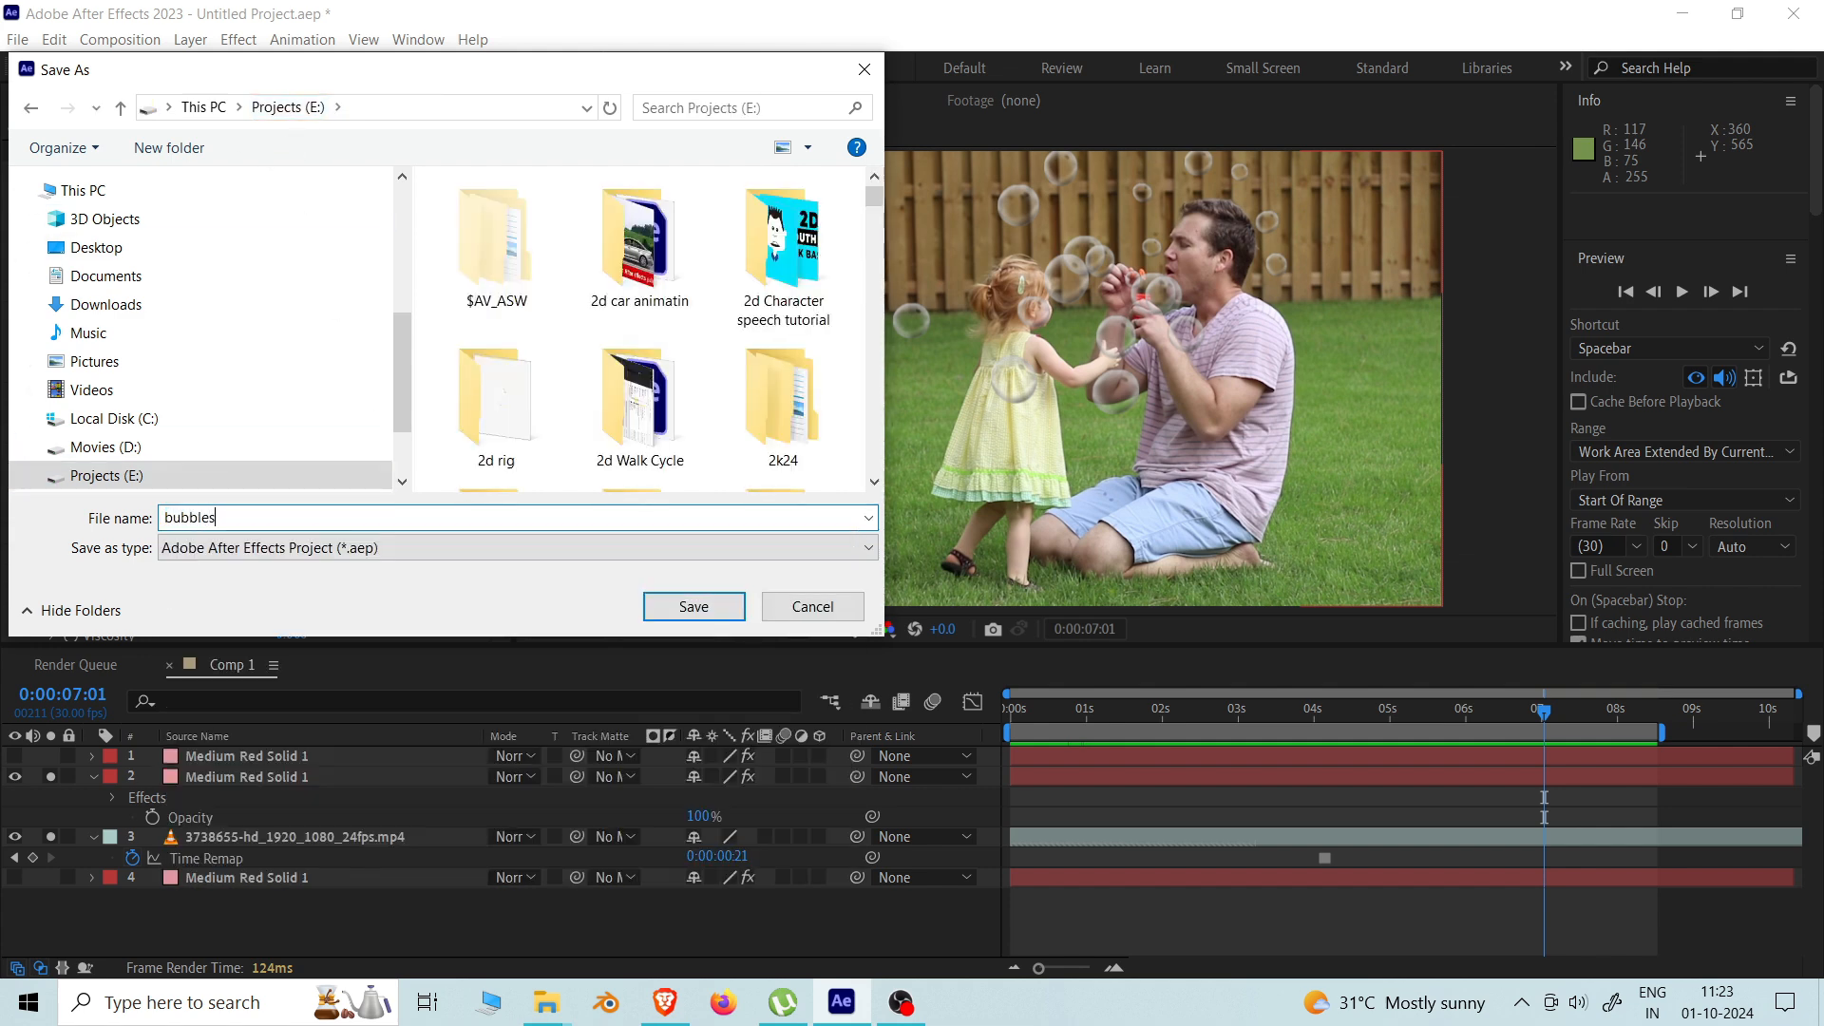
pyautogui.press('Return')
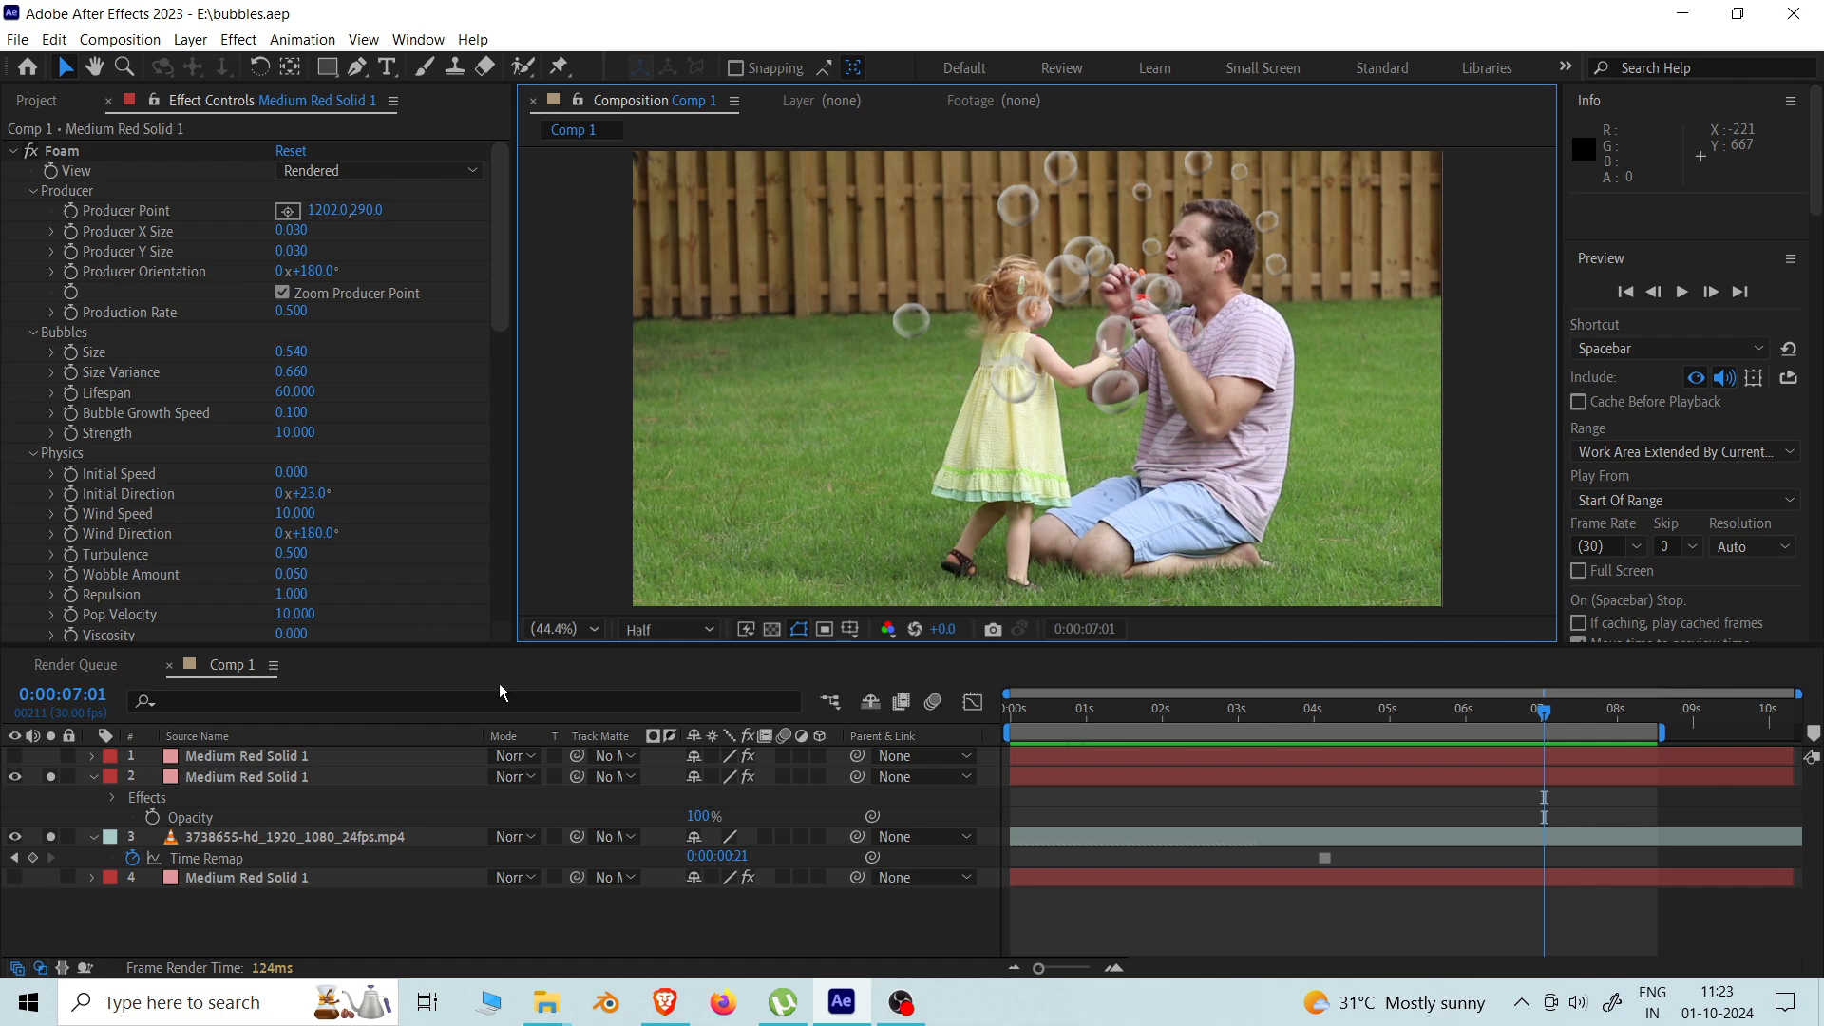
# Step: Create a new 1920x1080, 30 fps composition with a duration of 0:00:10:10
pyautogui.click(46, 101)
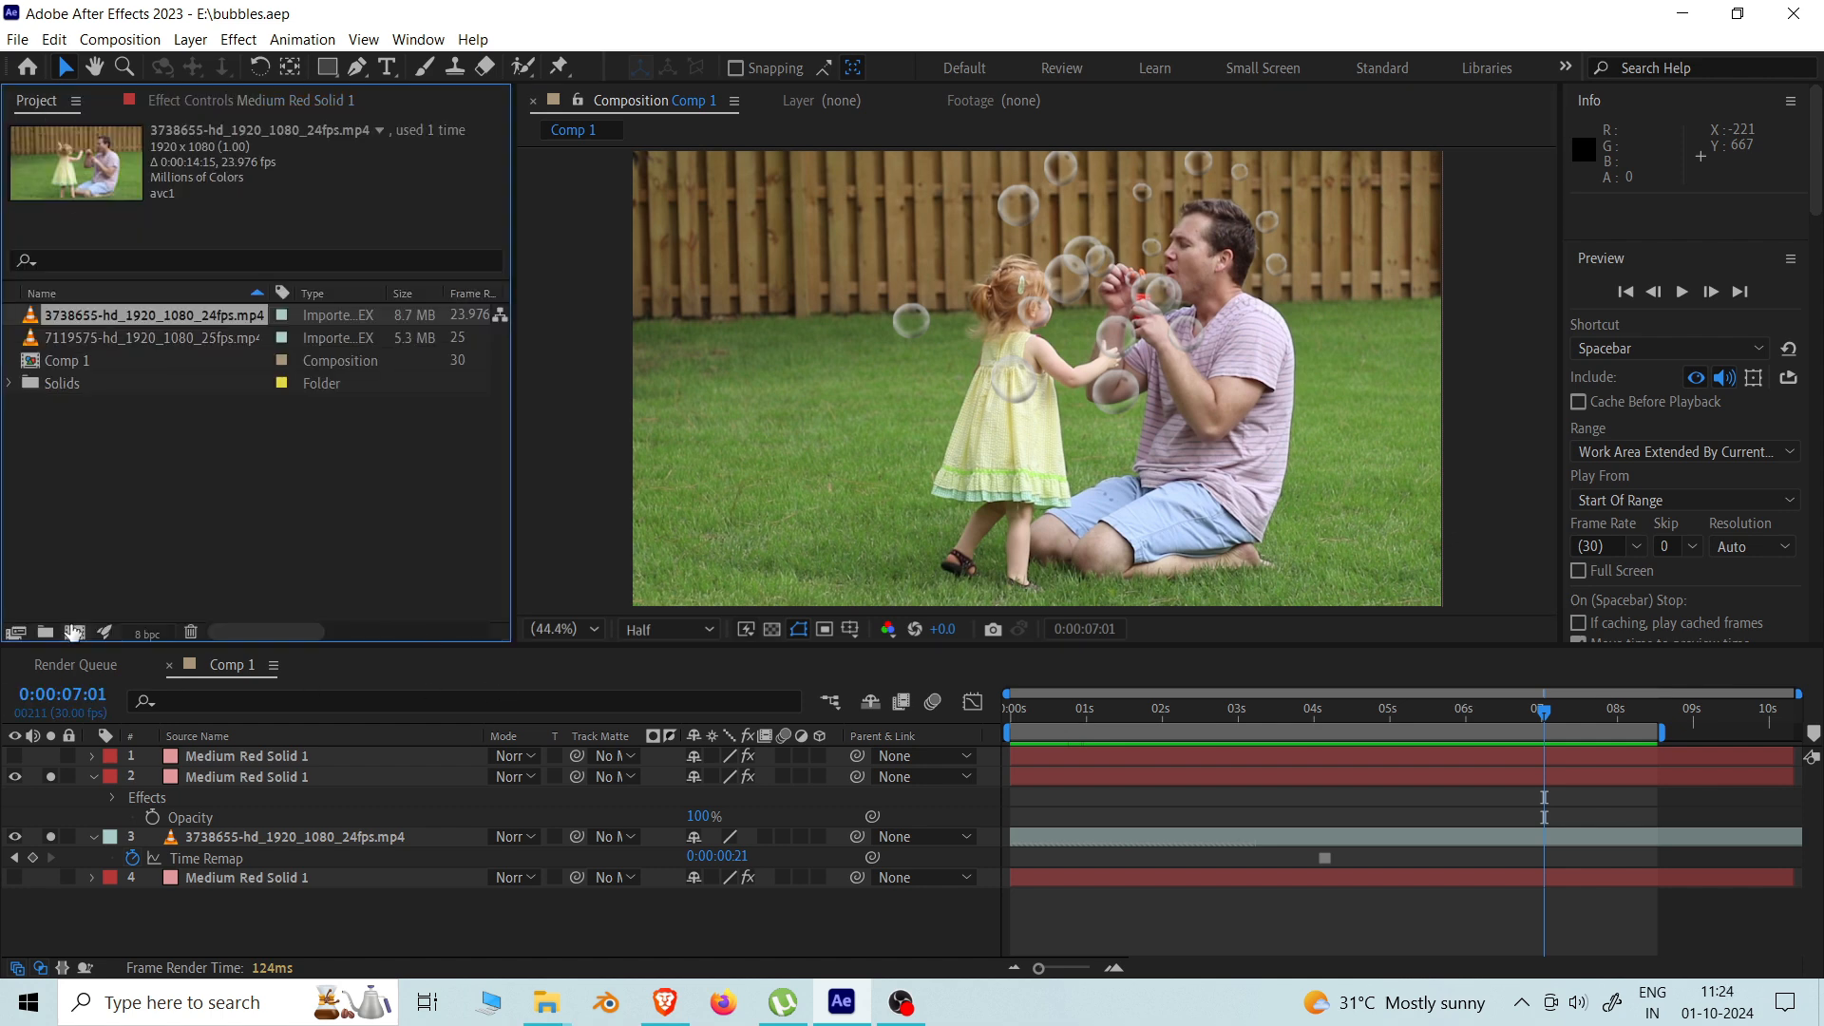
pyautogui.click(73, 632)
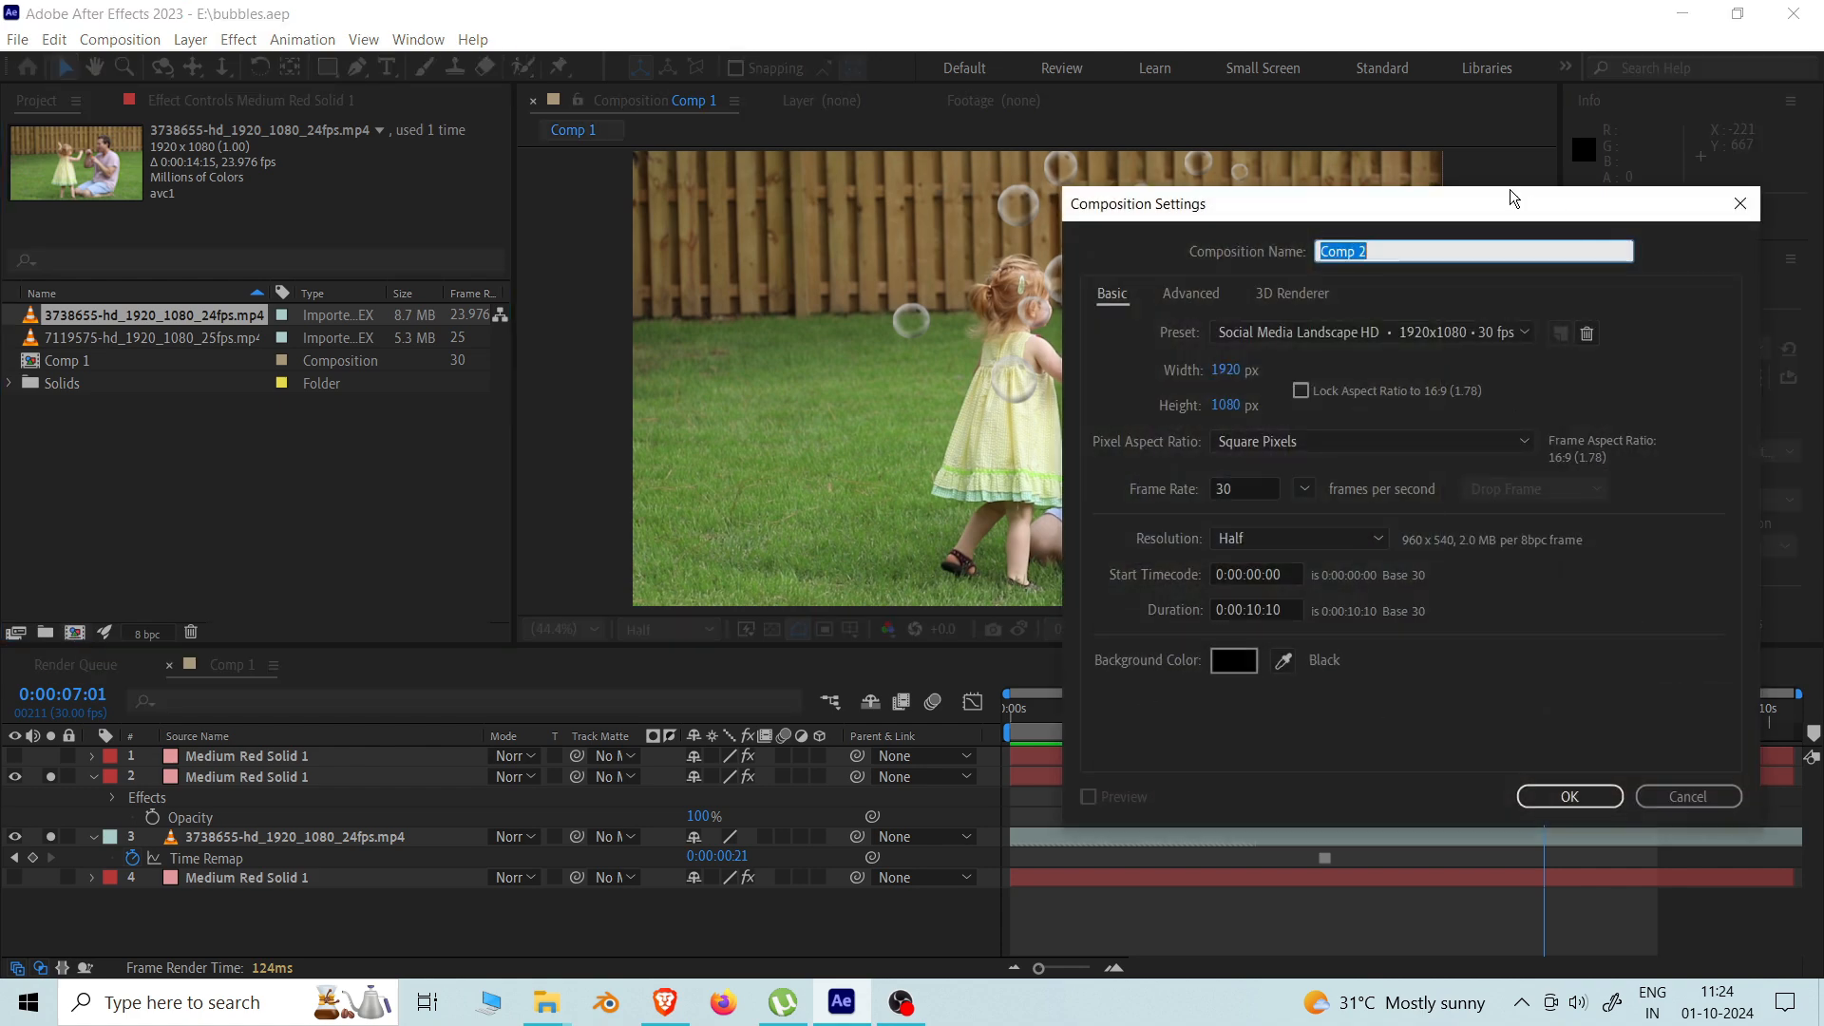
pyautogui.moveTo(1514, 197); pyautogui.dragTo(954, 186)
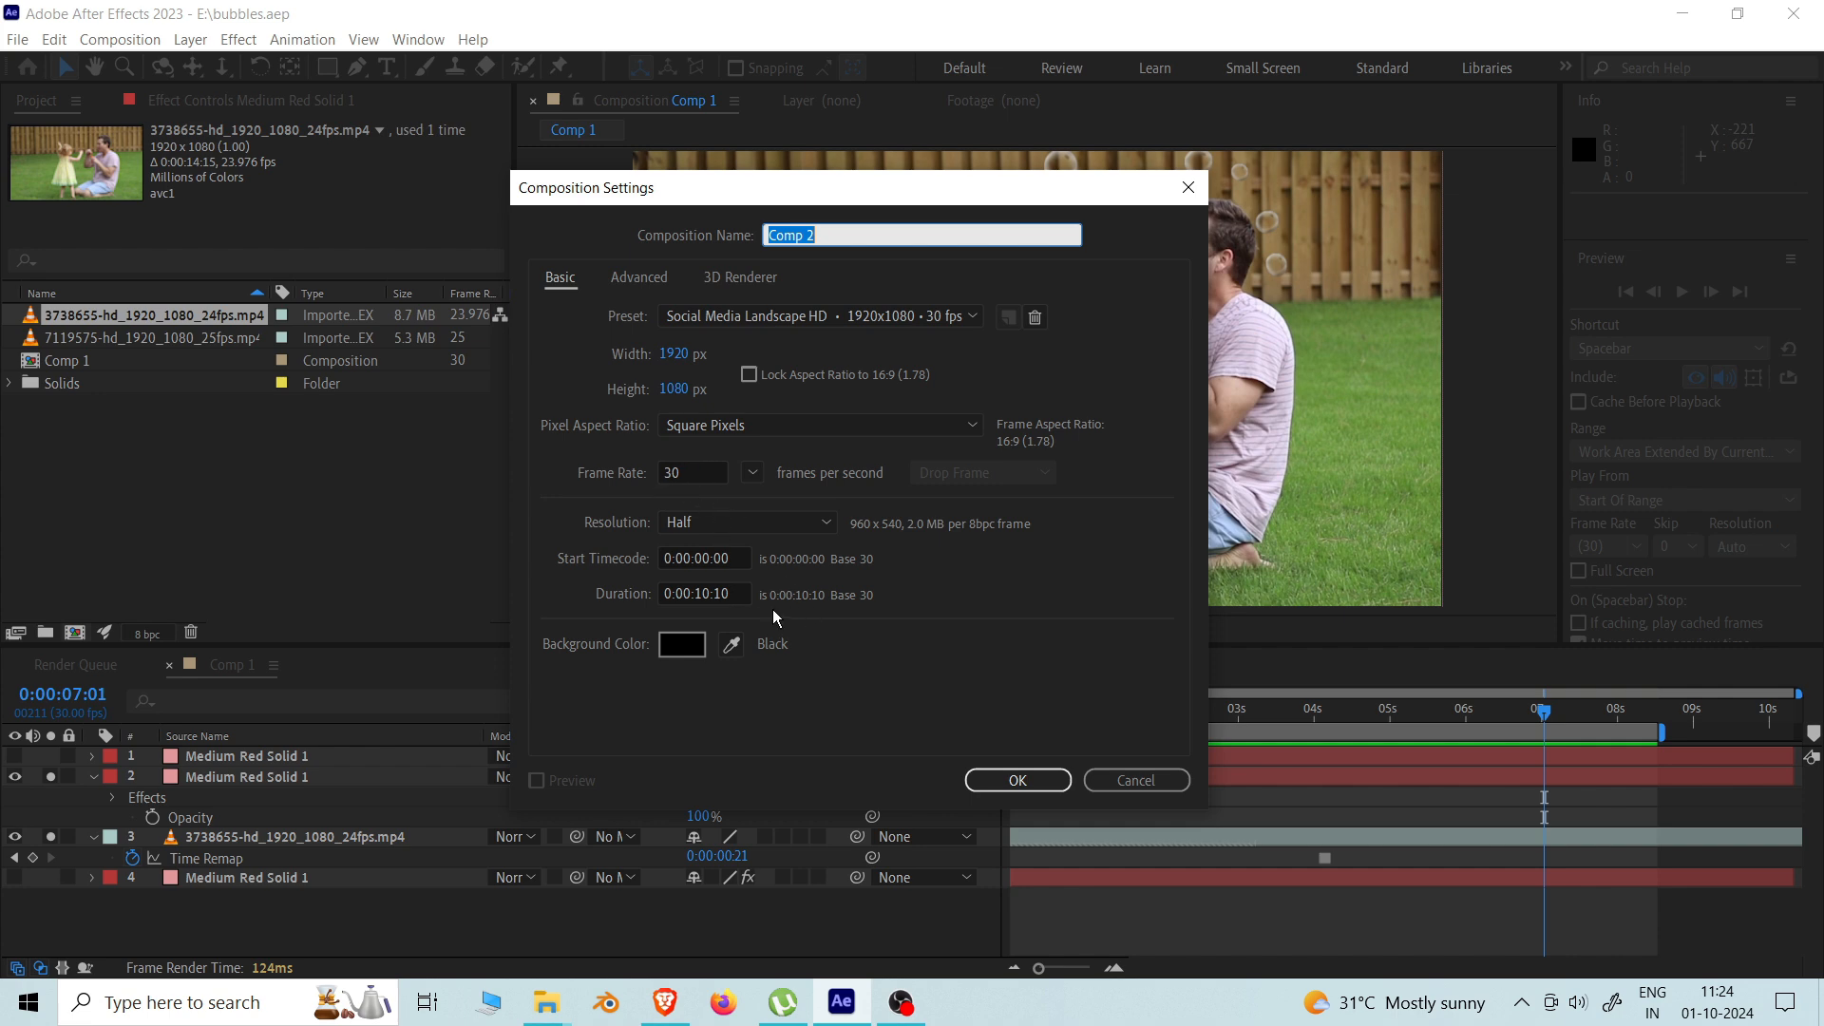
pyautogui.click(1022, 780)
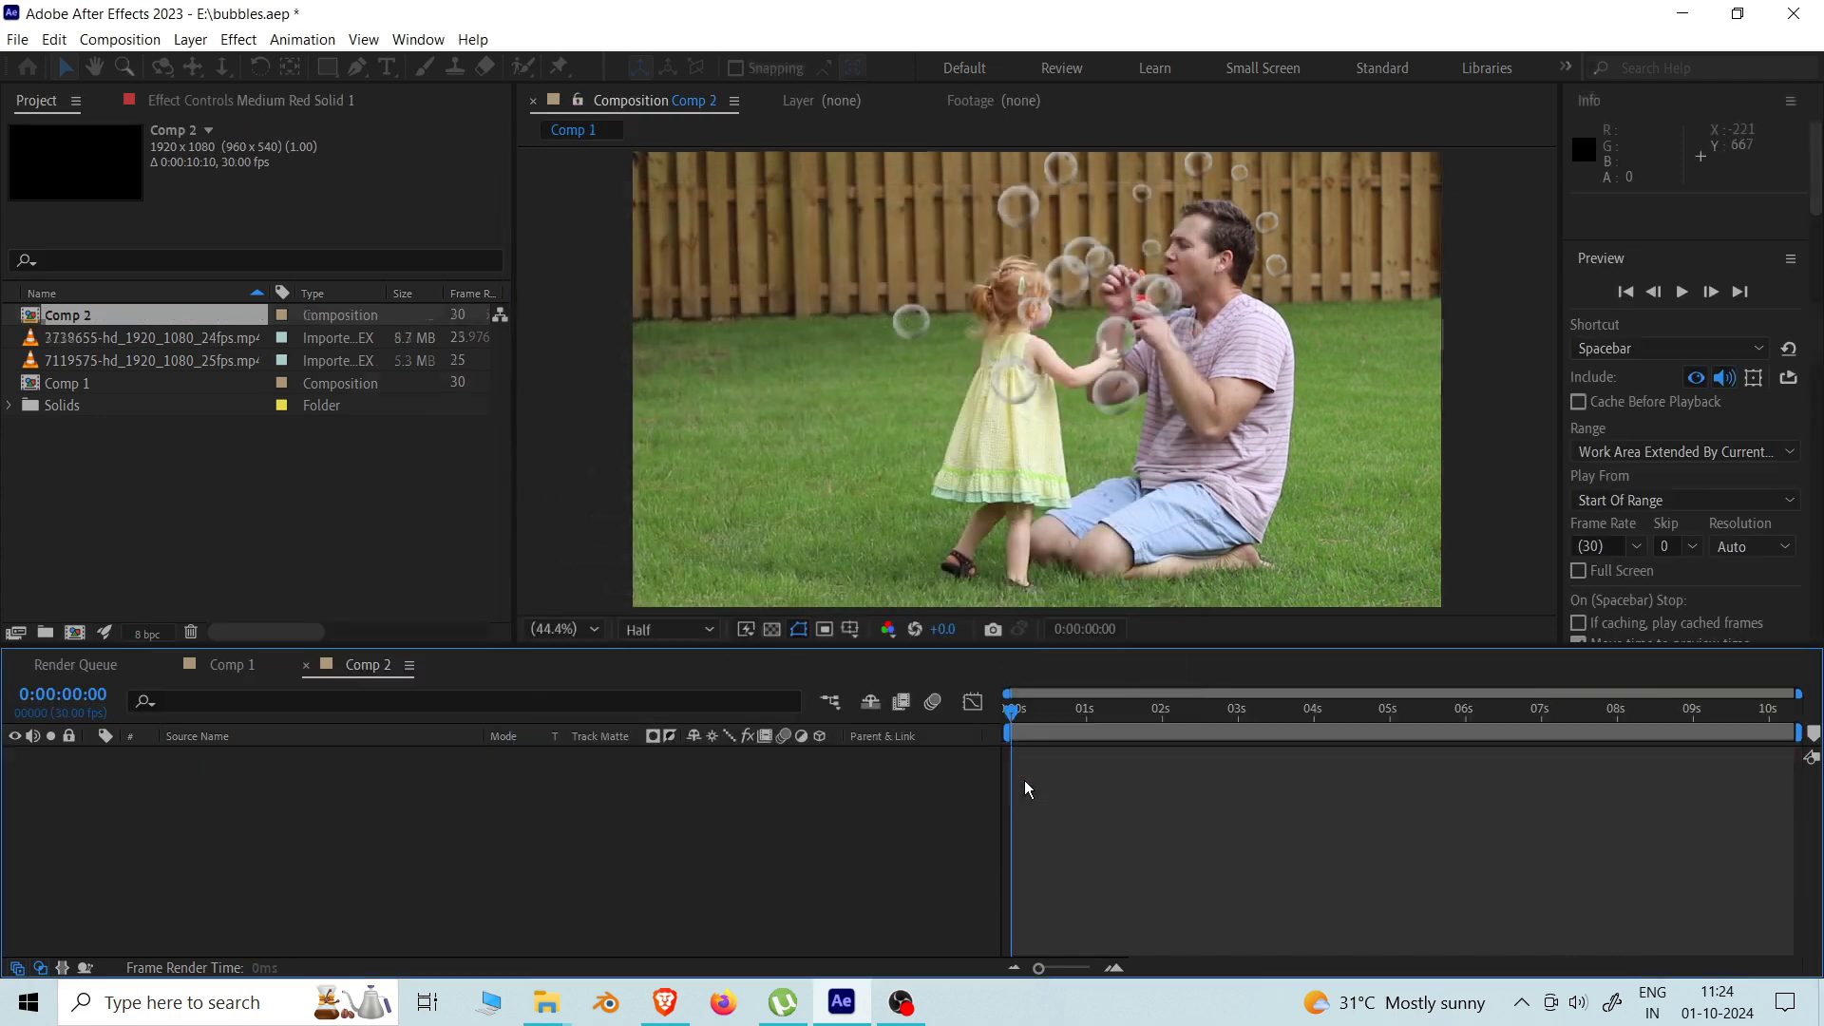
pyautogui.click(188, 838)
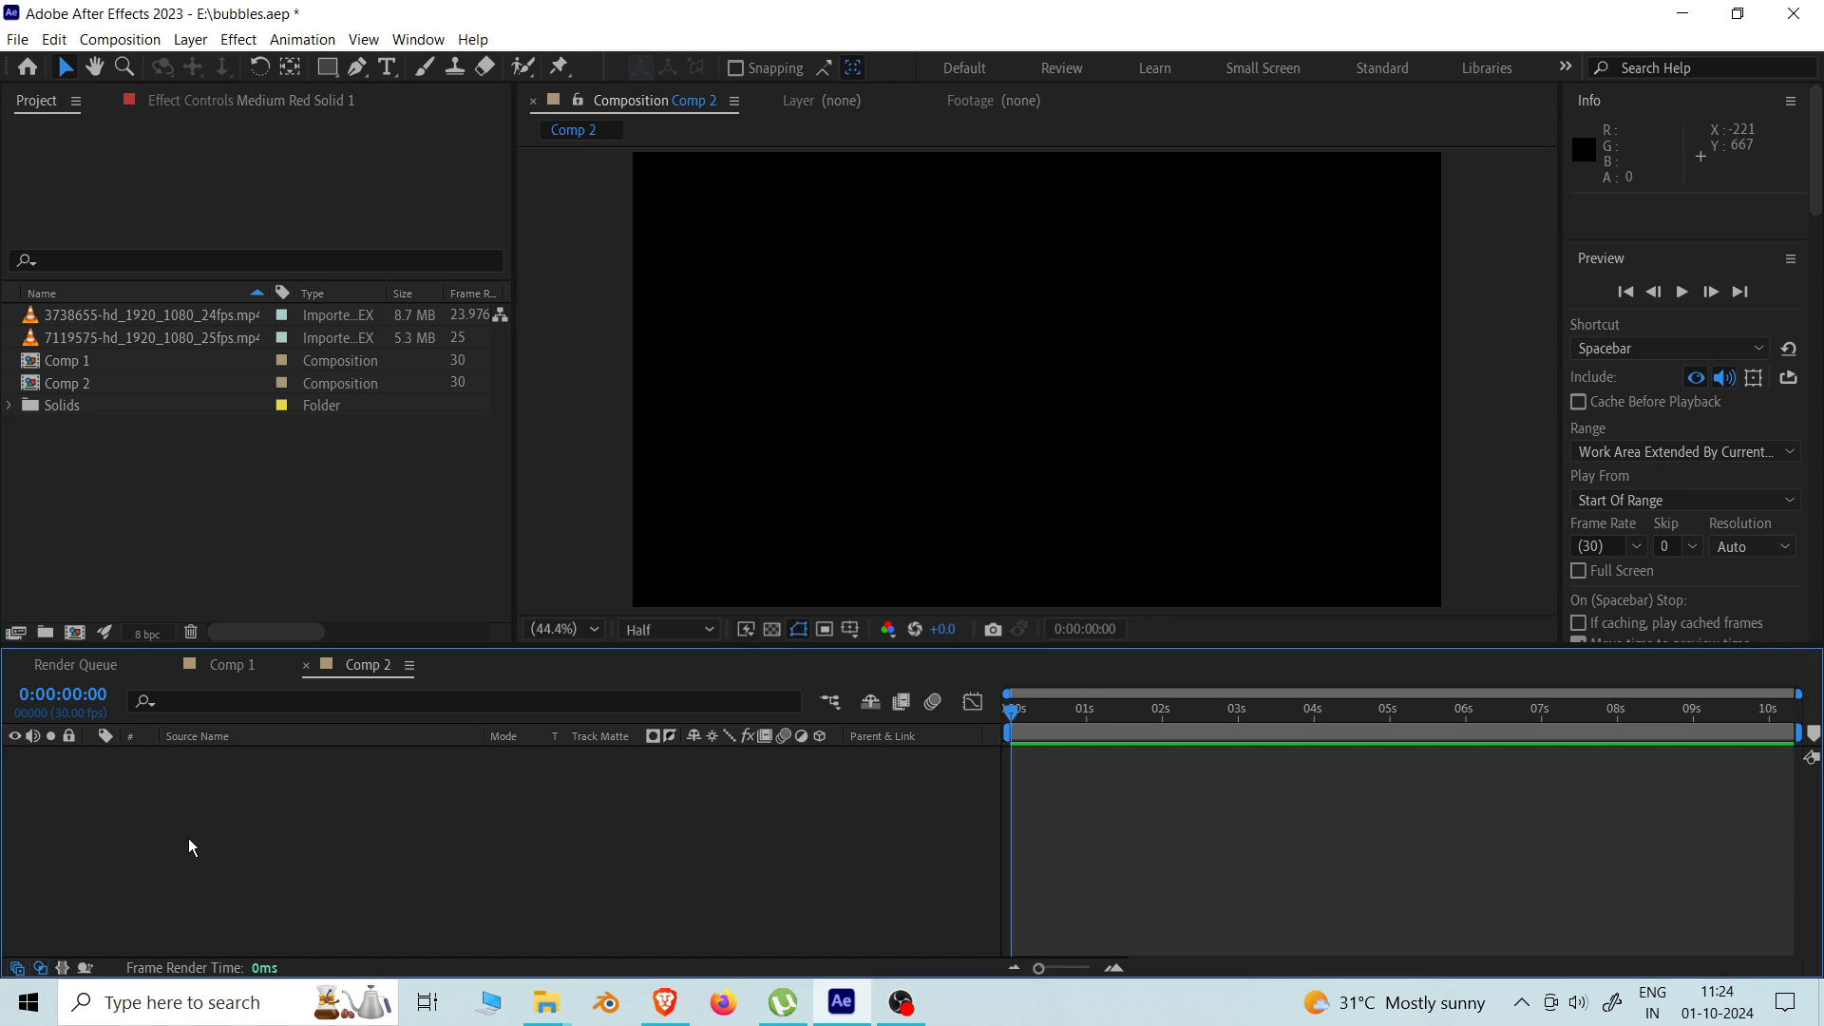
# Step: Add the 3738655-hd_1920_1080_24fps.mp4 clip to the Comp 2 timeline
pyautogui.click(147, 337)
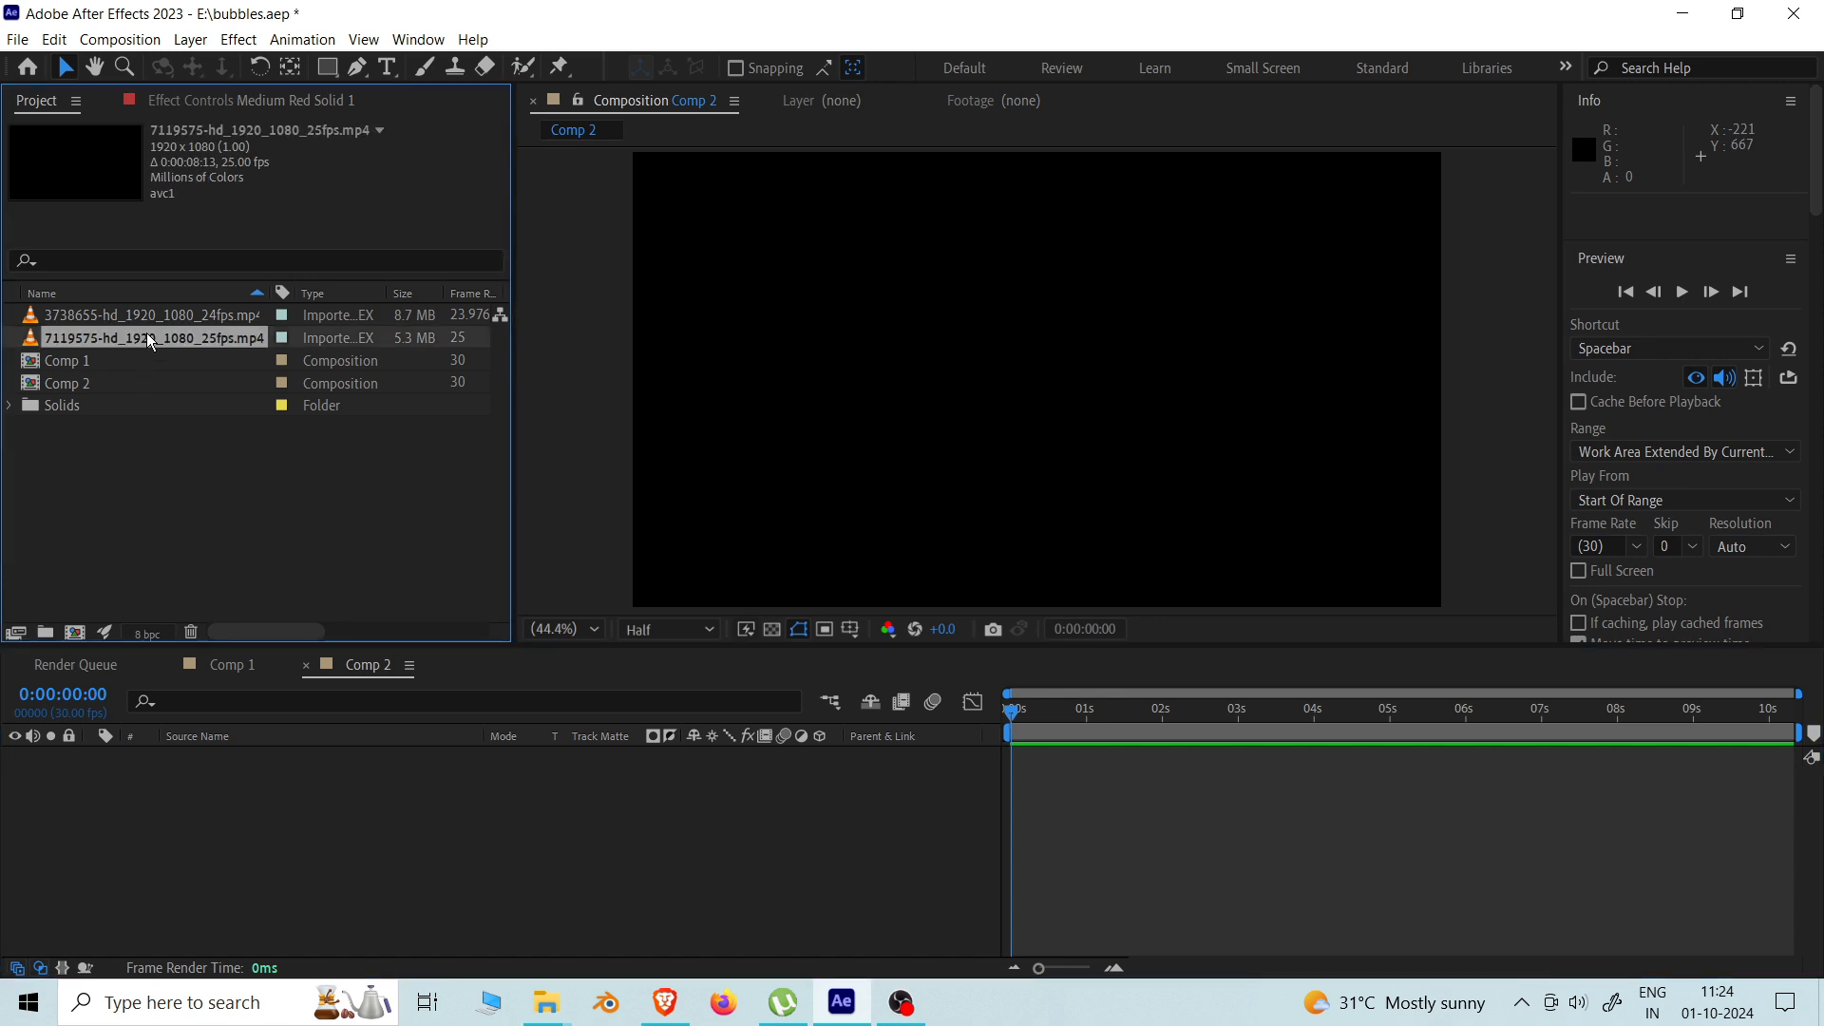
pyautogui.click(174, 315)
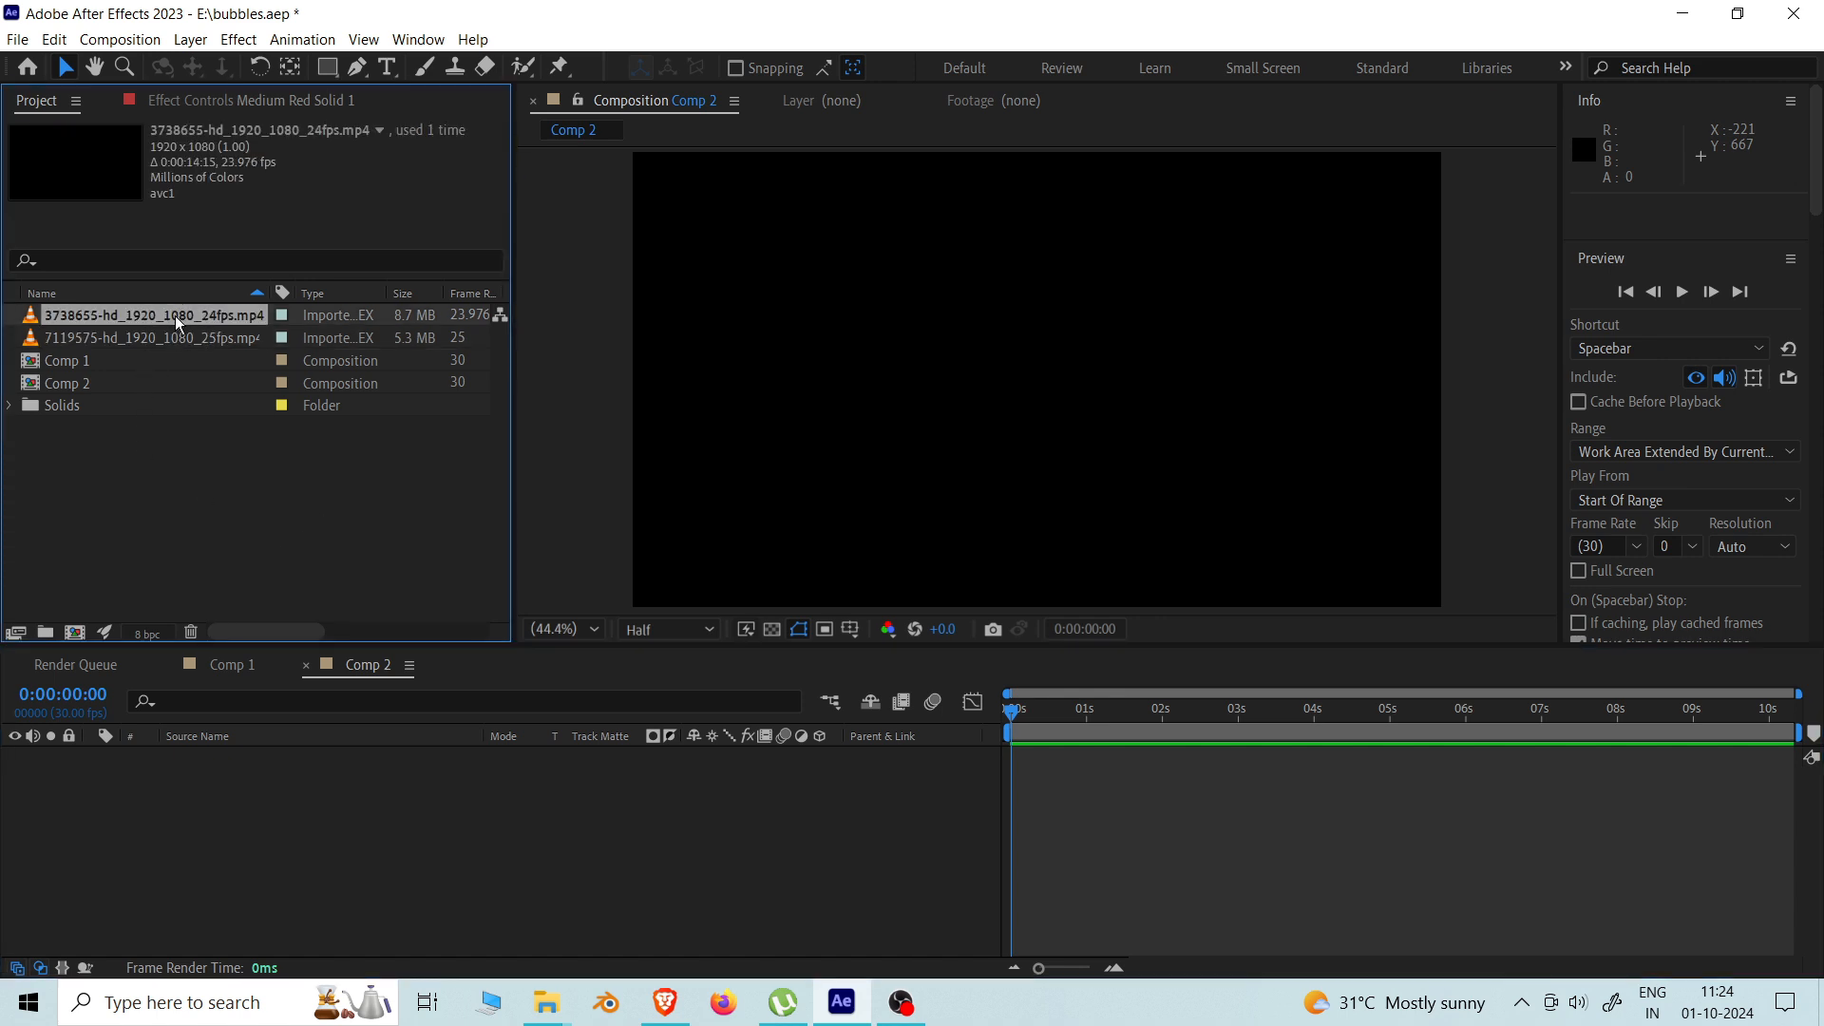
pyautogui.moveTo(175, 315); pyautogui.dragTo(597, 859)
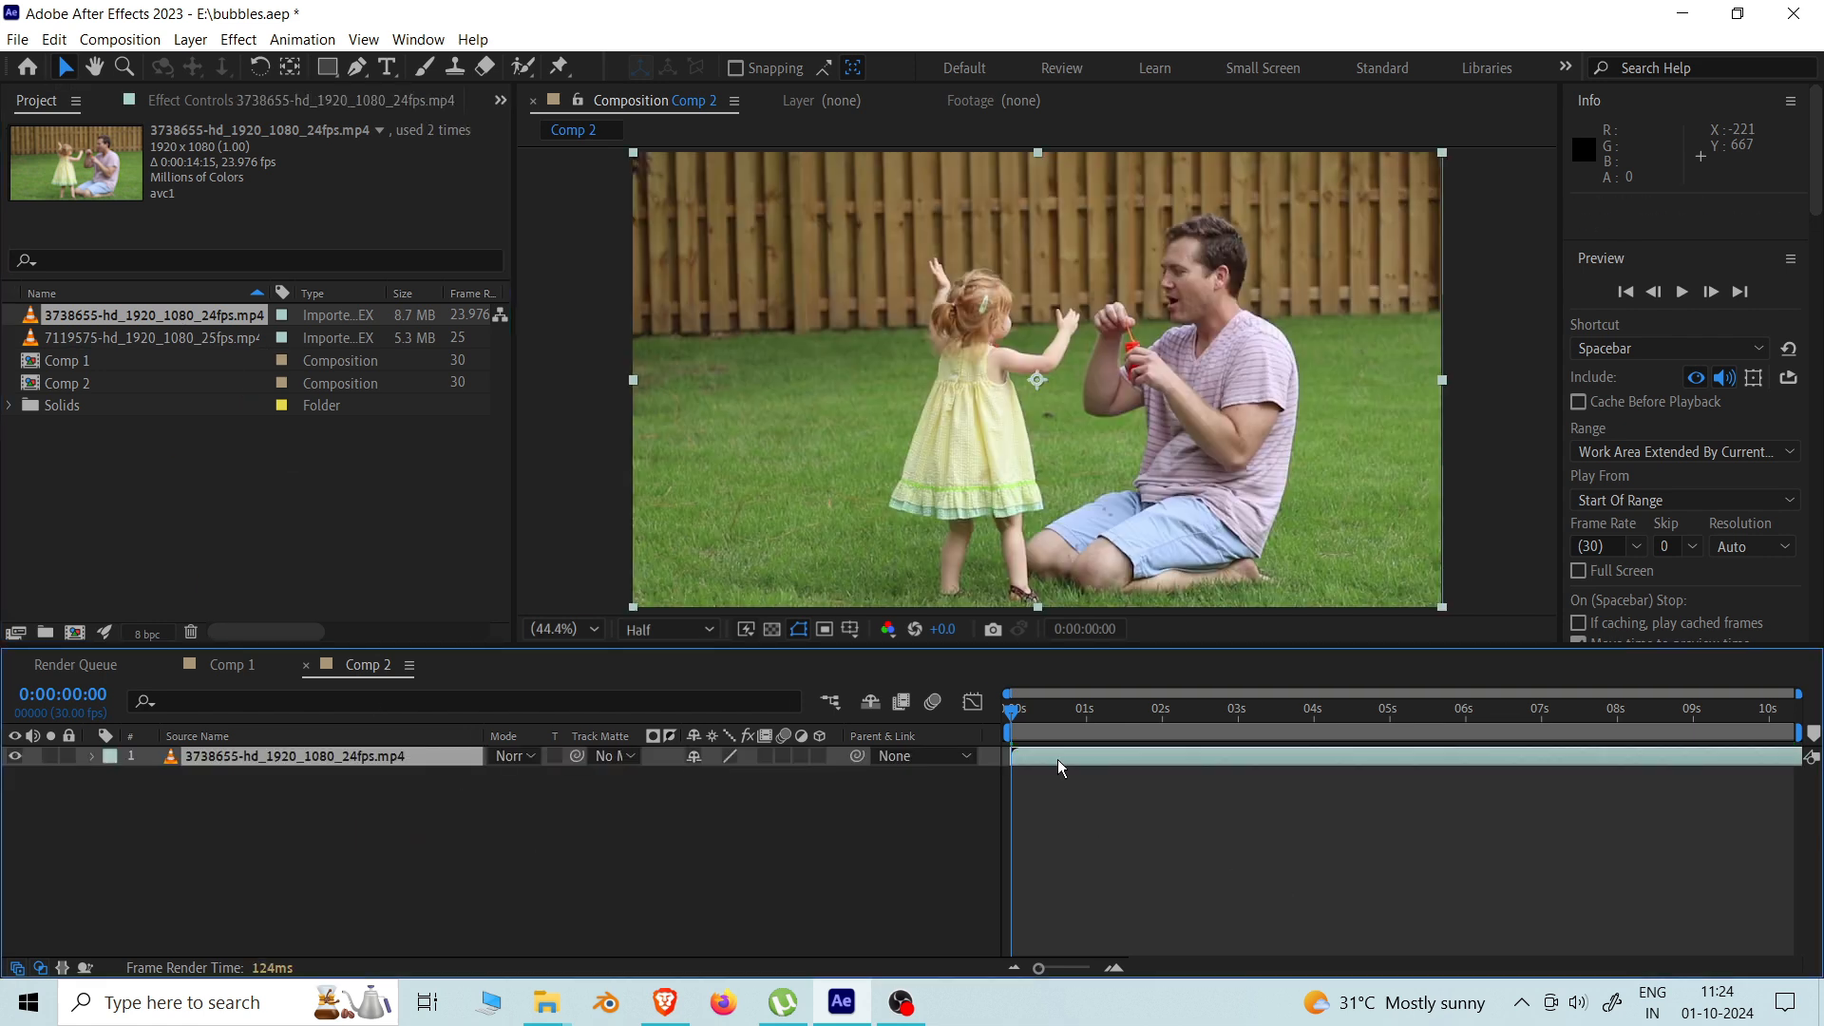
# Step: Freeze the video layer's frame at 0:00:00:24, scrub through the timeline and return the playhead to 0:00:00:00
pyautogui.moveTo(1016, 713); pyautogui.dragTo(1079, 715)
pyautogui.rightClick(1128, 759)
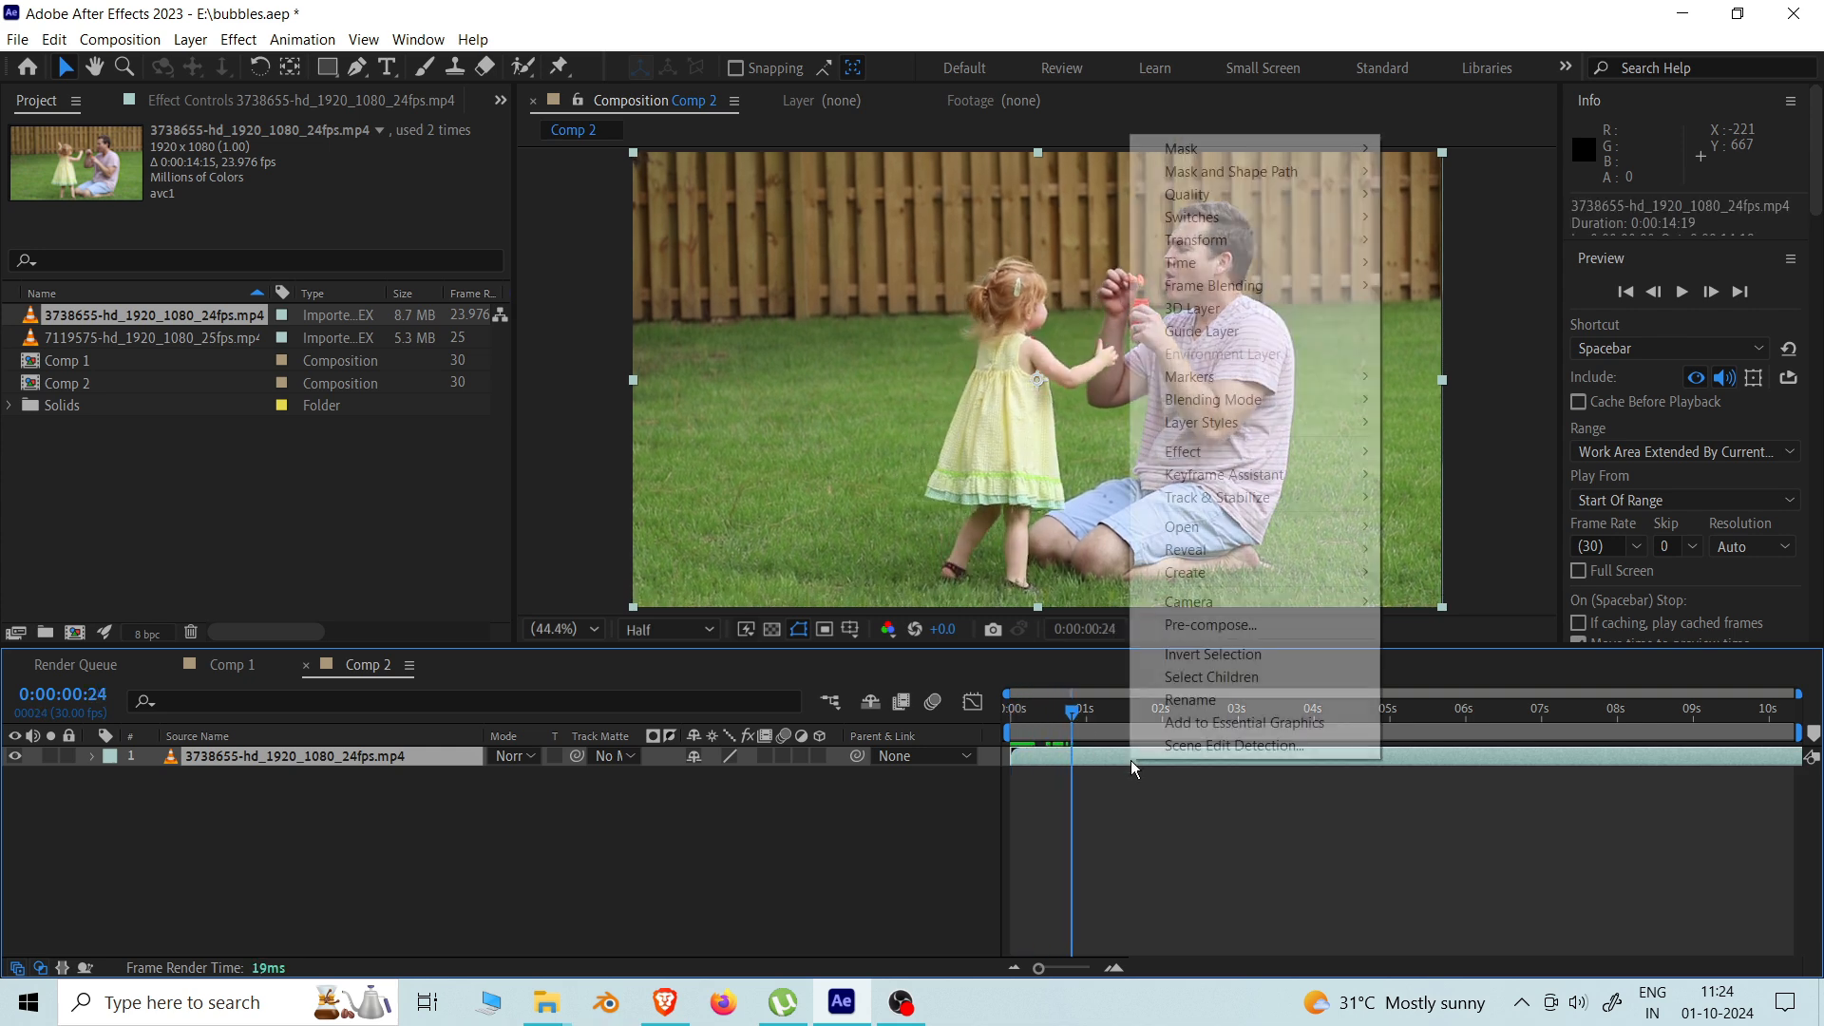
pyautogui.moveTo(1240, 267)
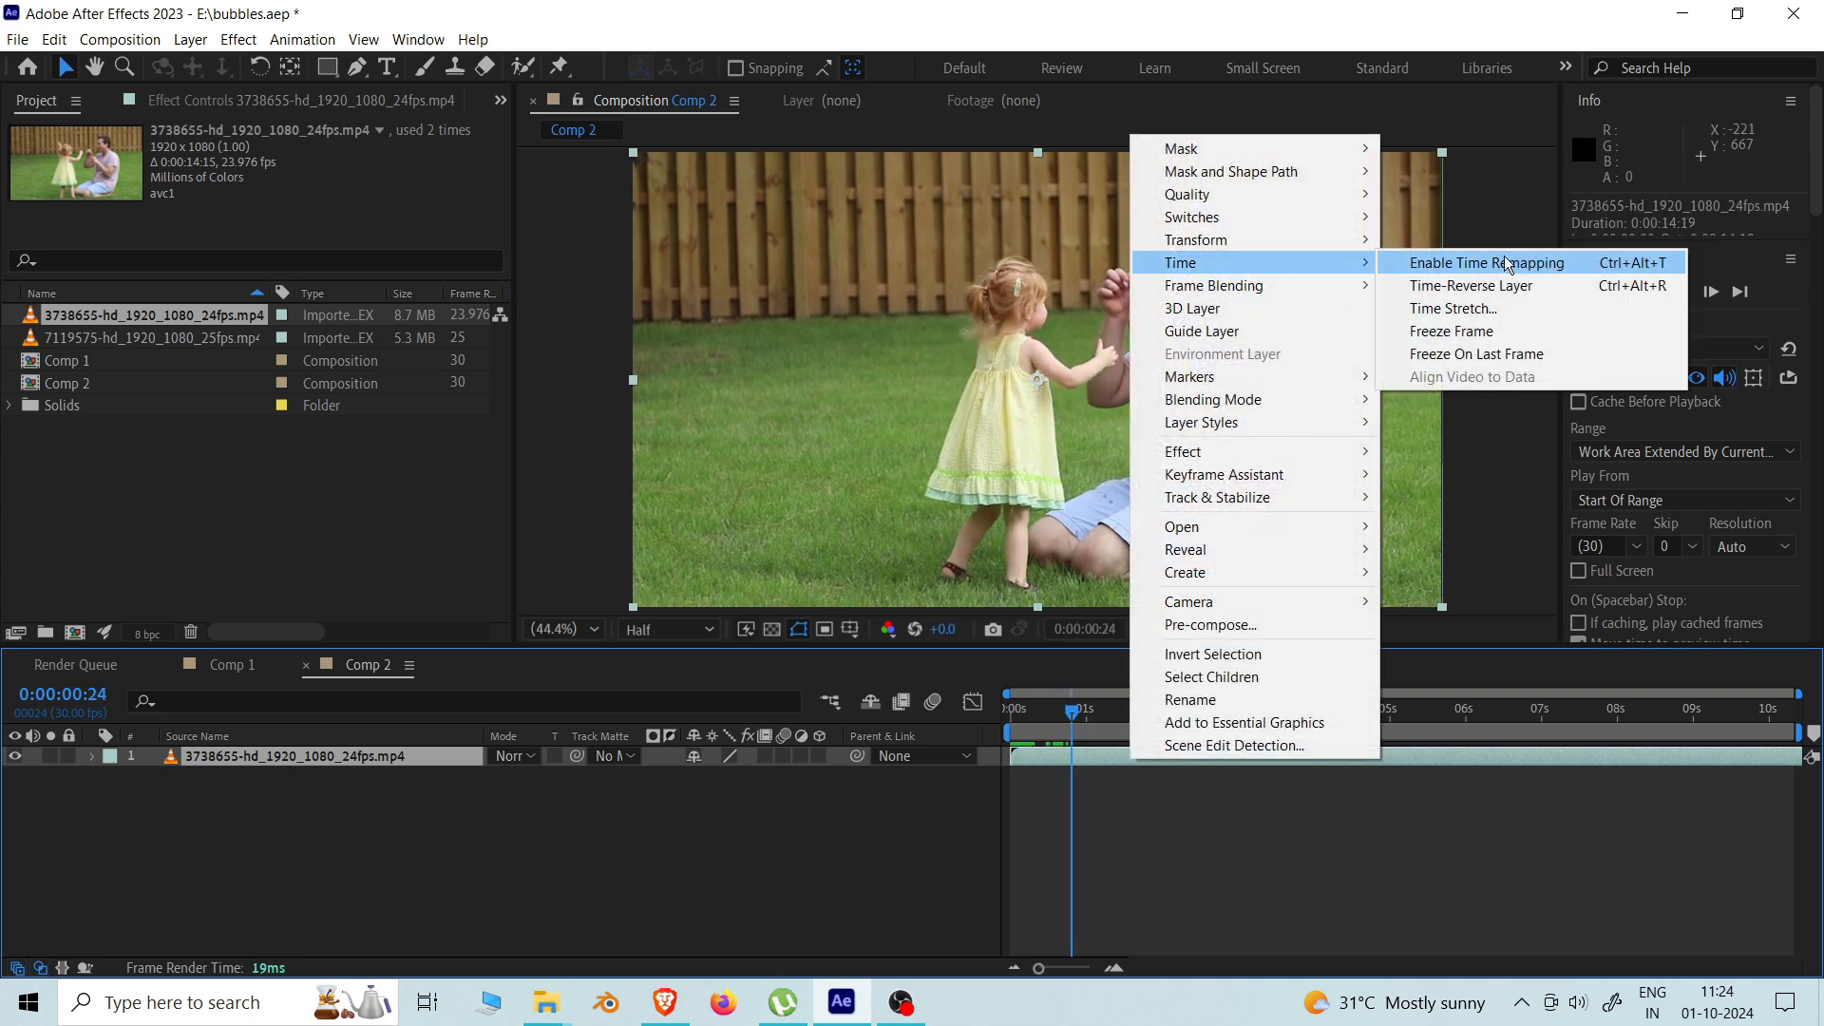
pyautogui.click(1461, 333)
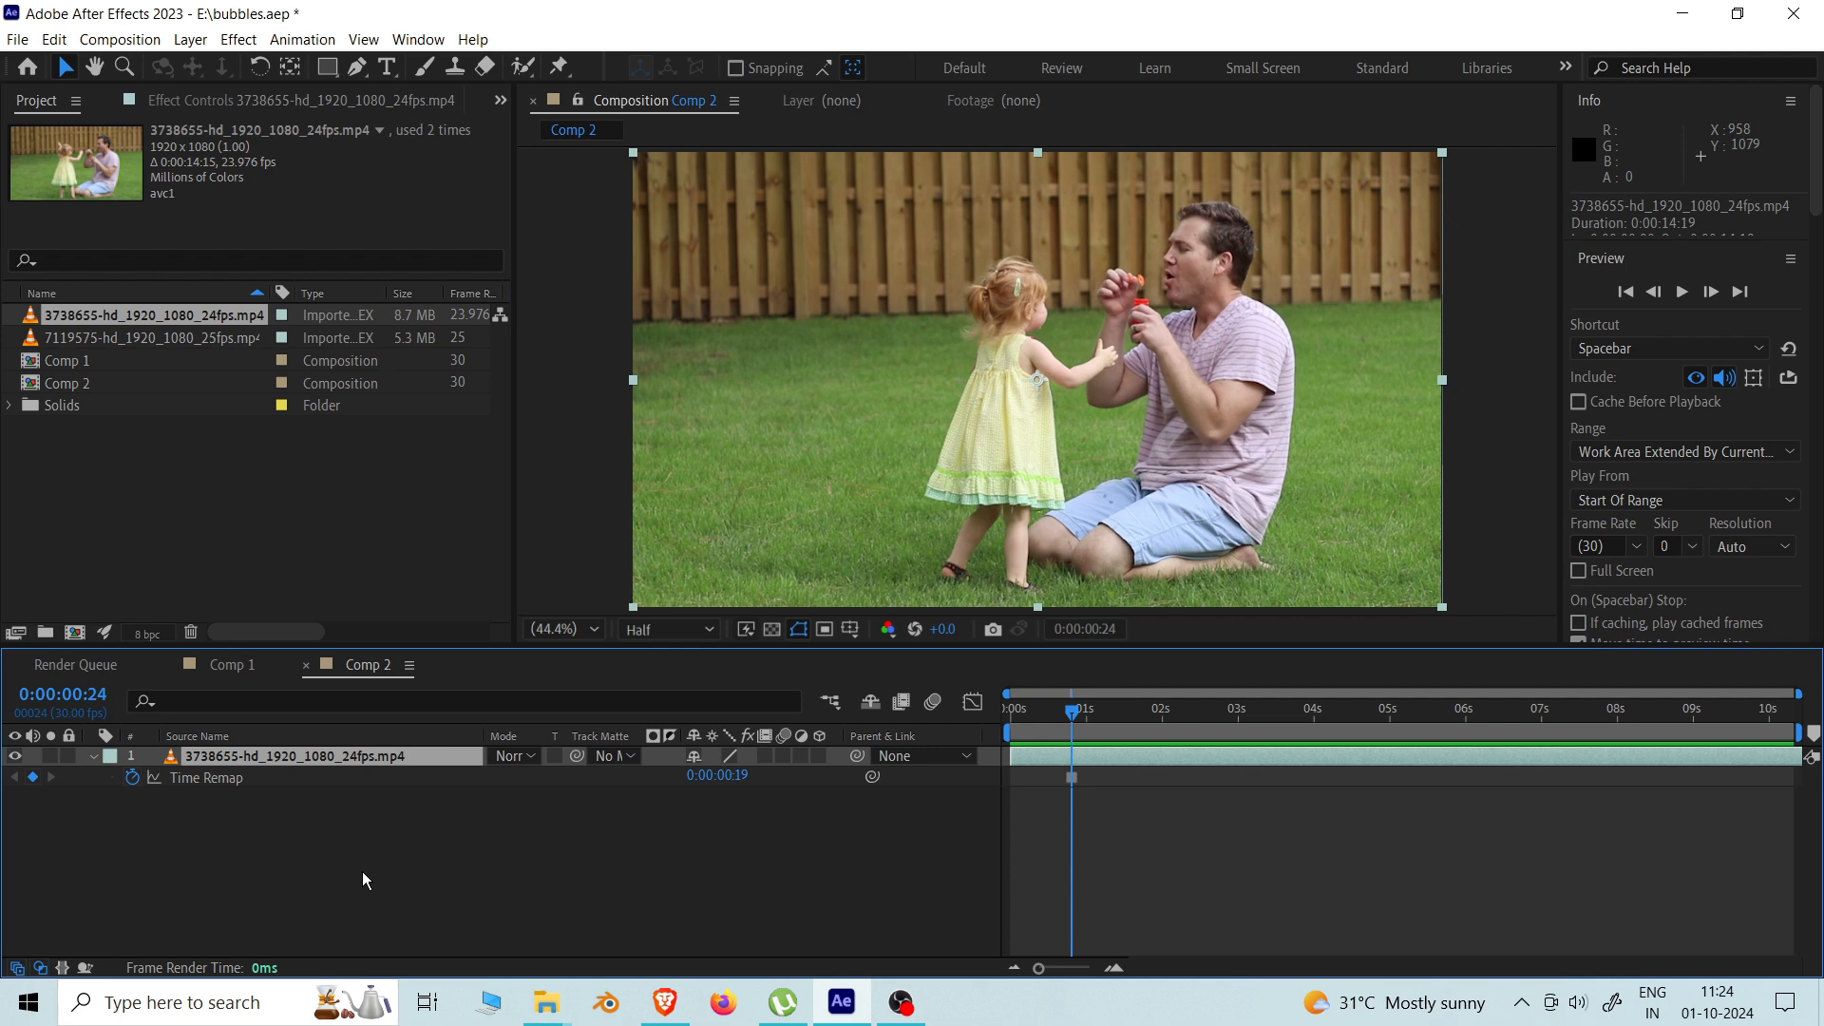
pyautogui.moveTo(1071, 710); pyautogui.dragTo(1599, 713)
pyautogui.moveTo(1701, 742); pyautogui.dragTo(904, 720)
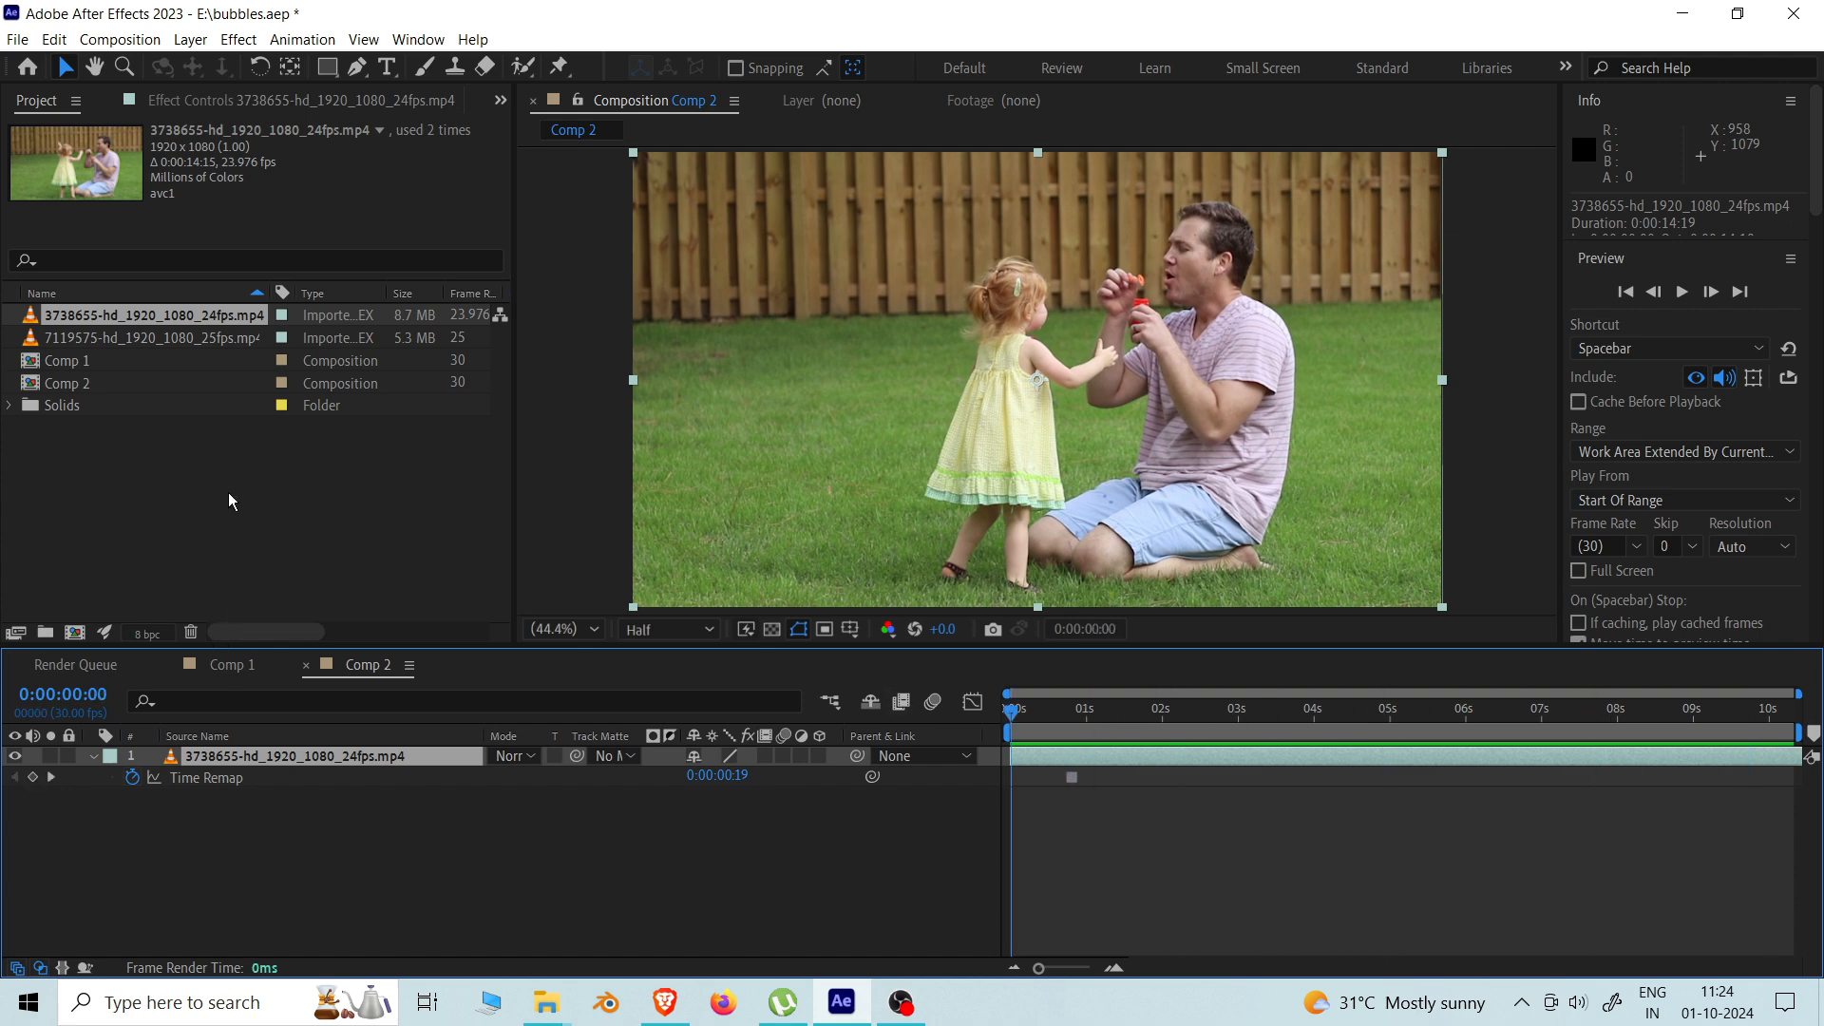
# Step: Create a 1920x1080 solid layer named "bubbles" above the video layer
pyautogui.click(293, 859)
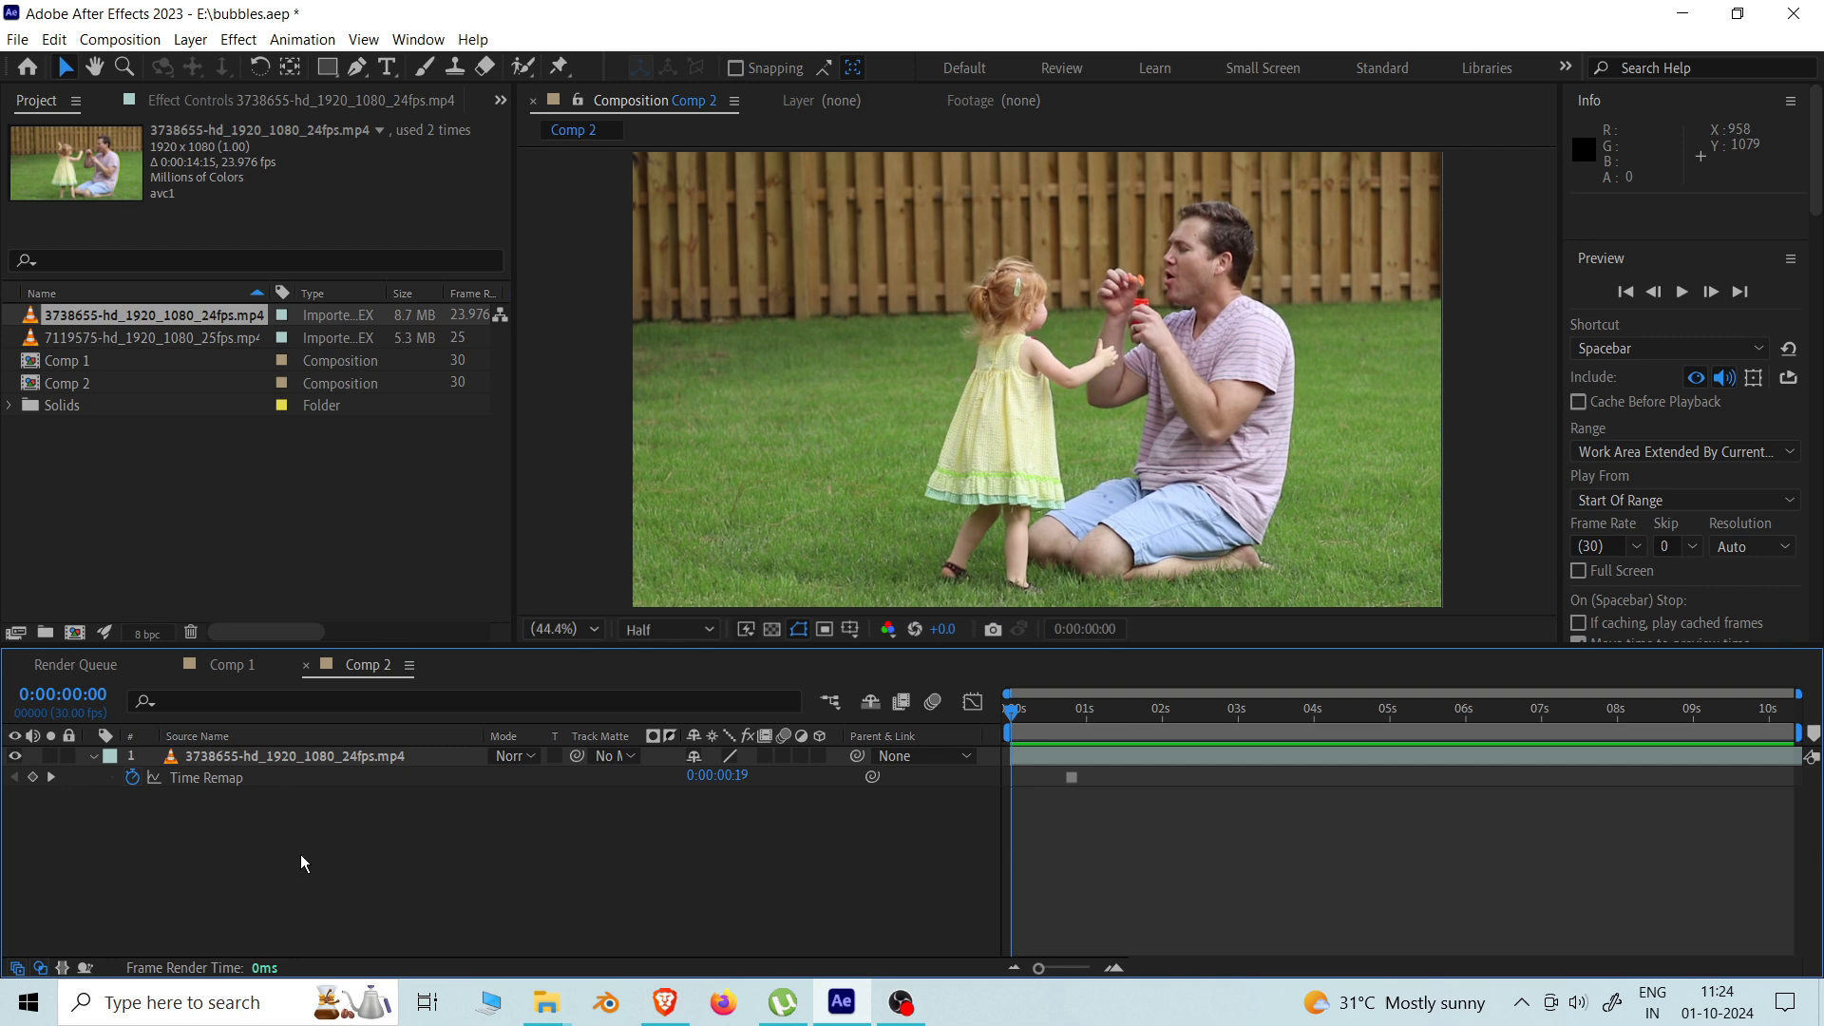
pyautogui.rightClick(301, 854)
pyautogui.moveTo(363, 606)
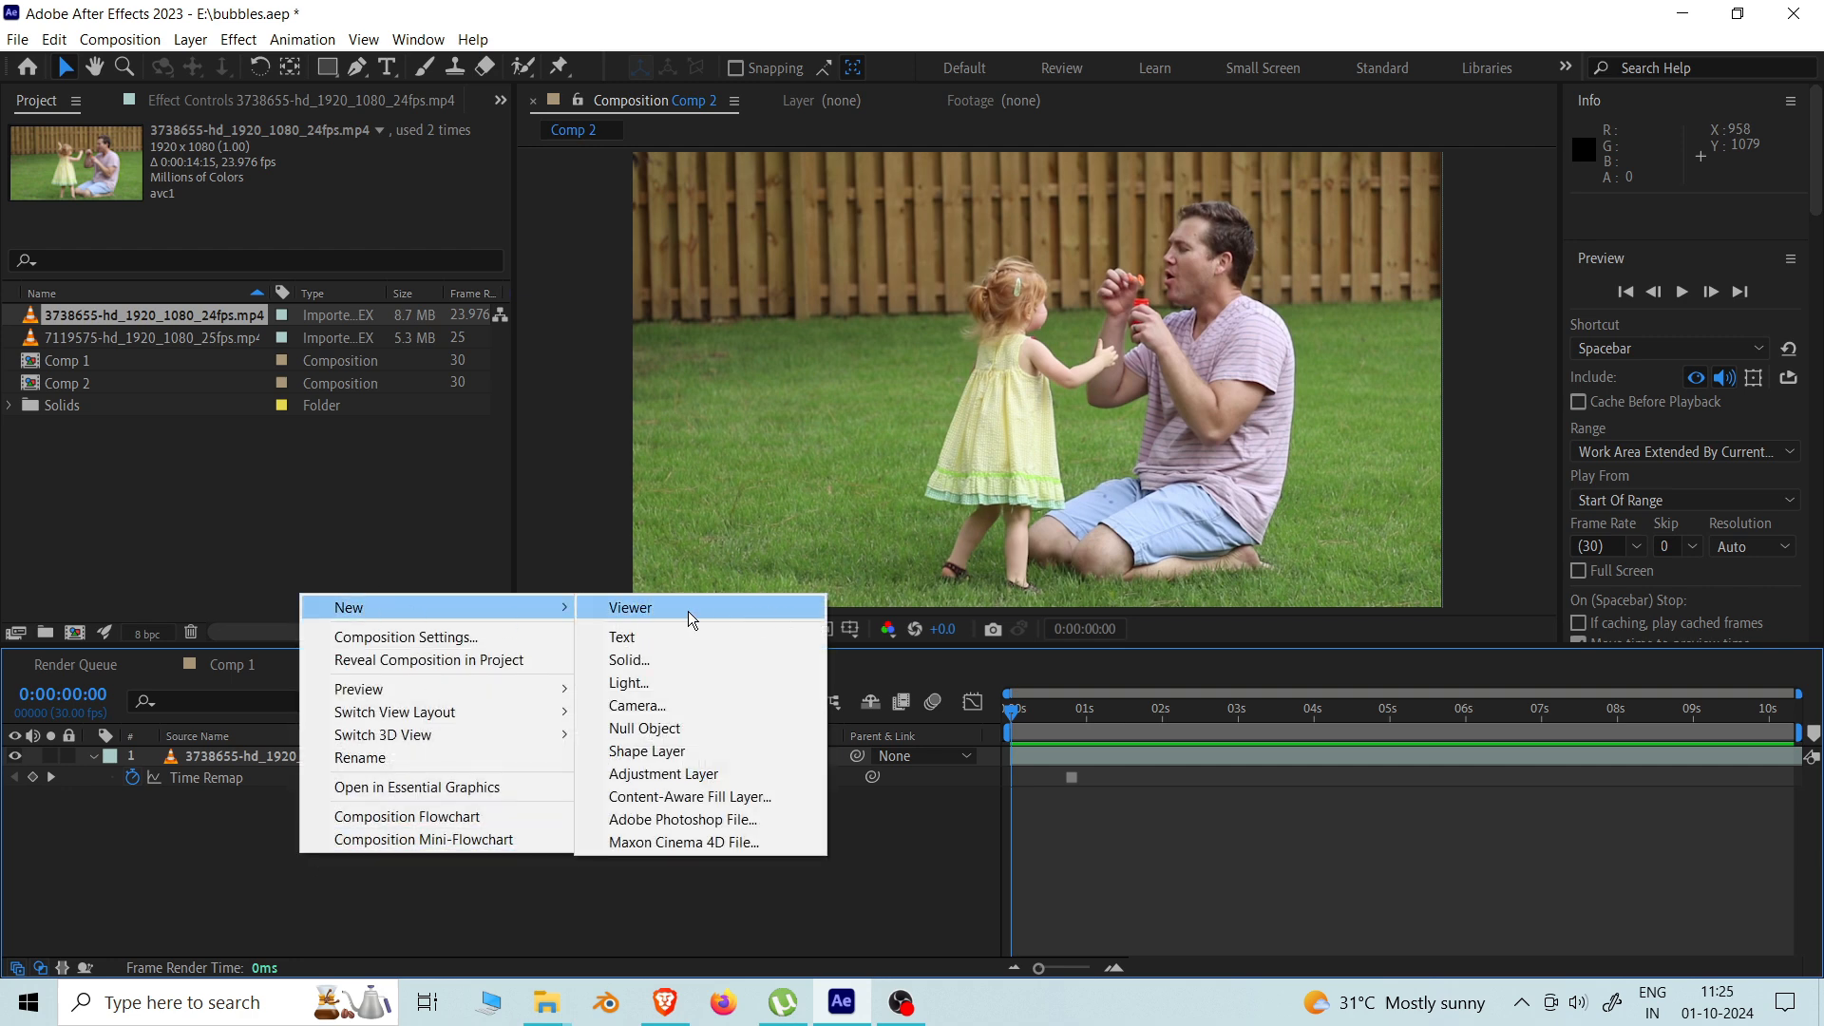
pyautogui.click(629, 659)
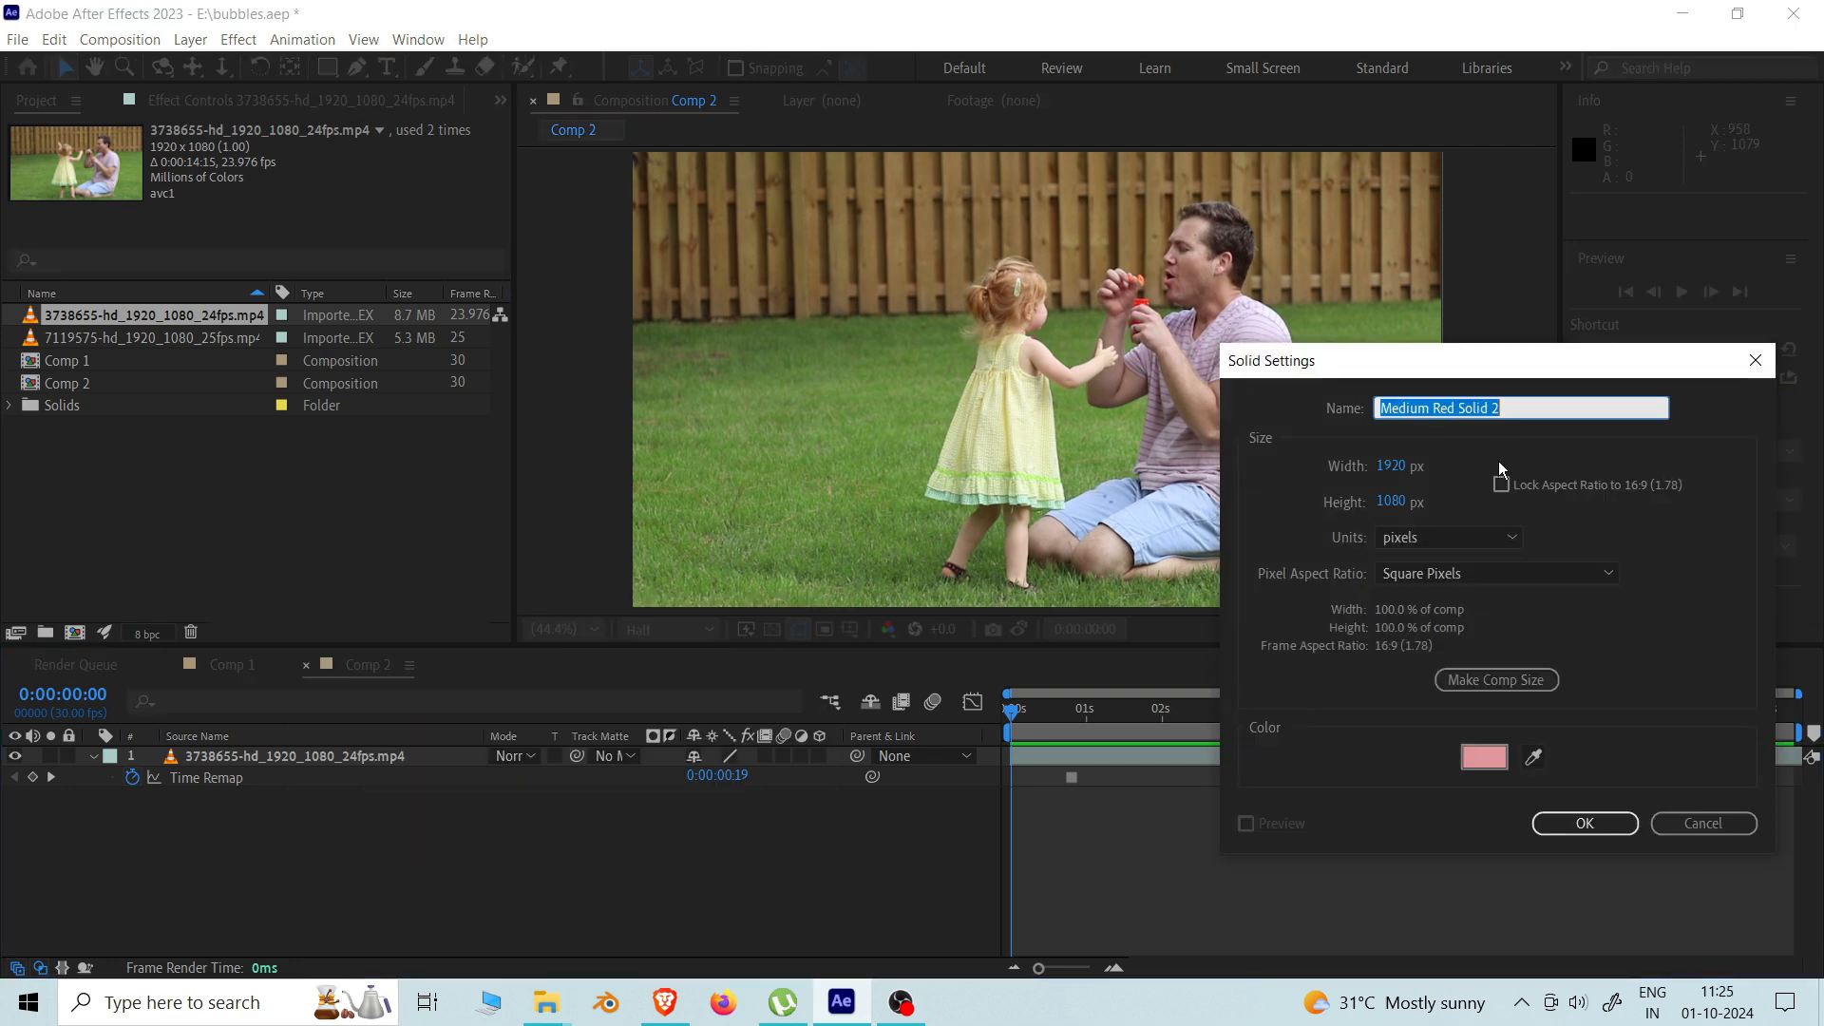
pyautogui.moveTo(1520, 368); pyautogui.dragTo(793, 254)
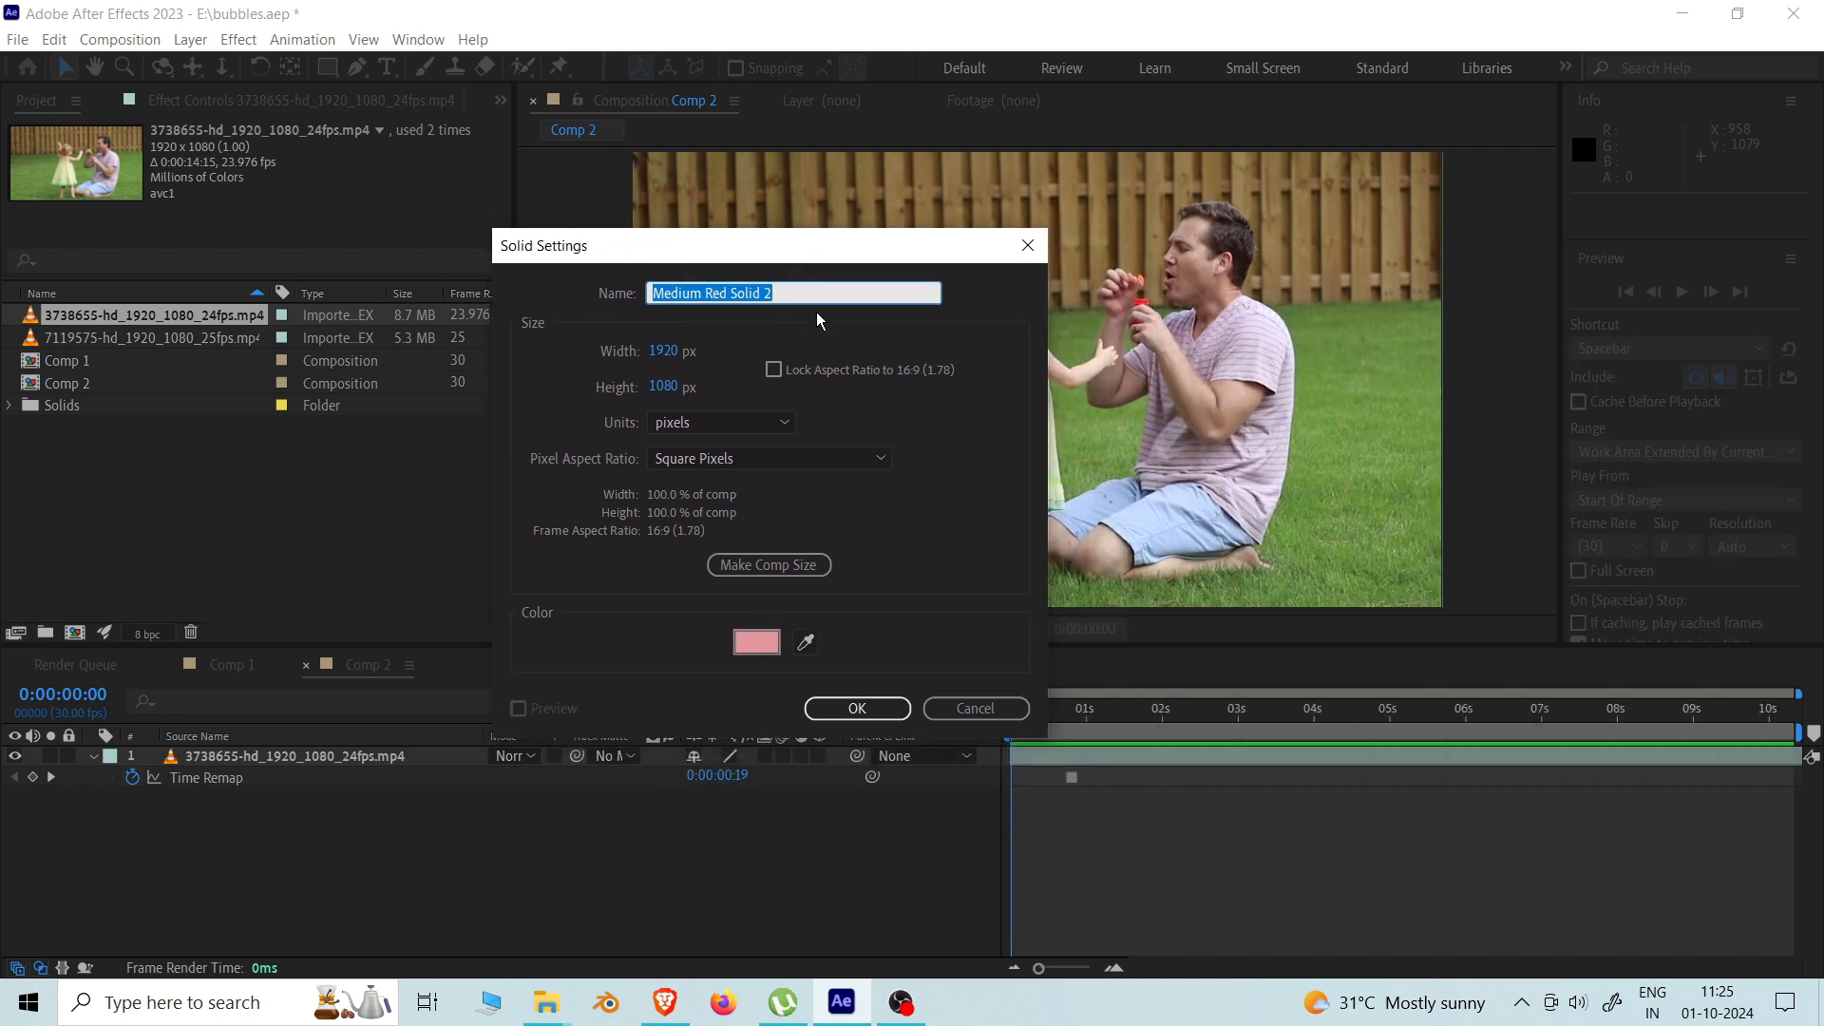
pyautogui.write('bu')
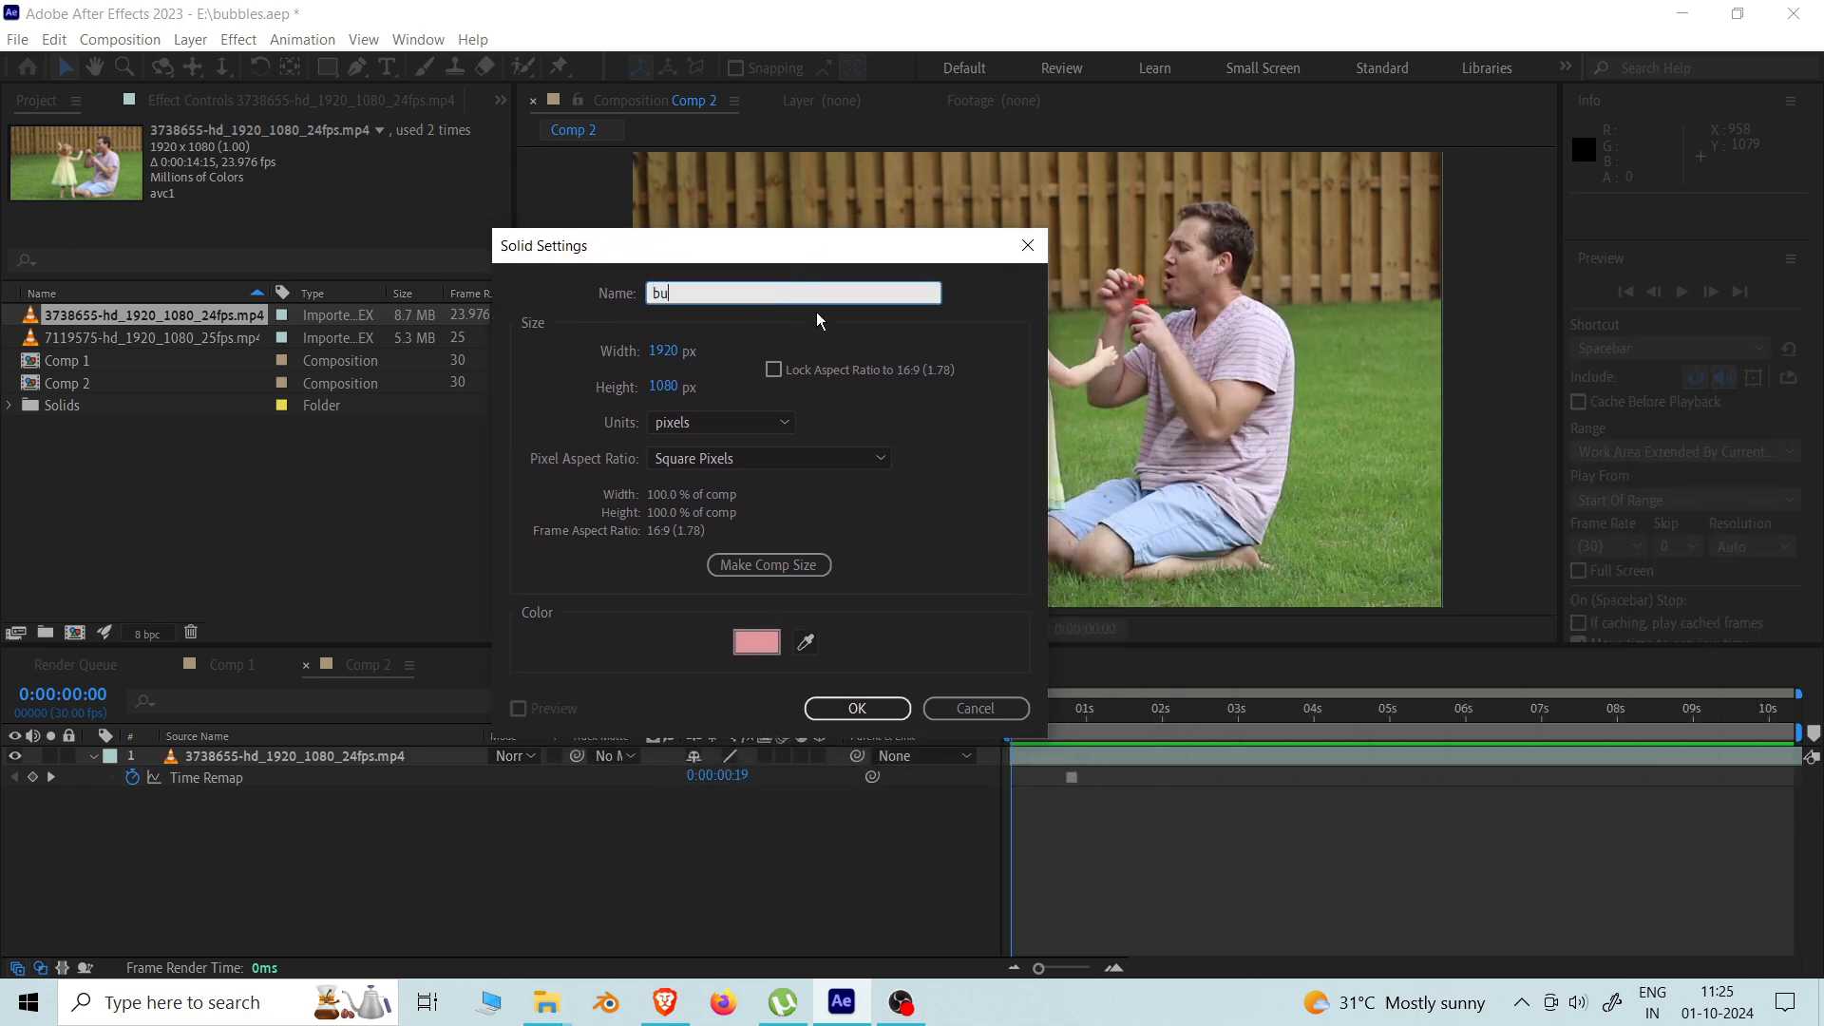
pyautogui.write('bbles')
pyautogui.click(855, 707)
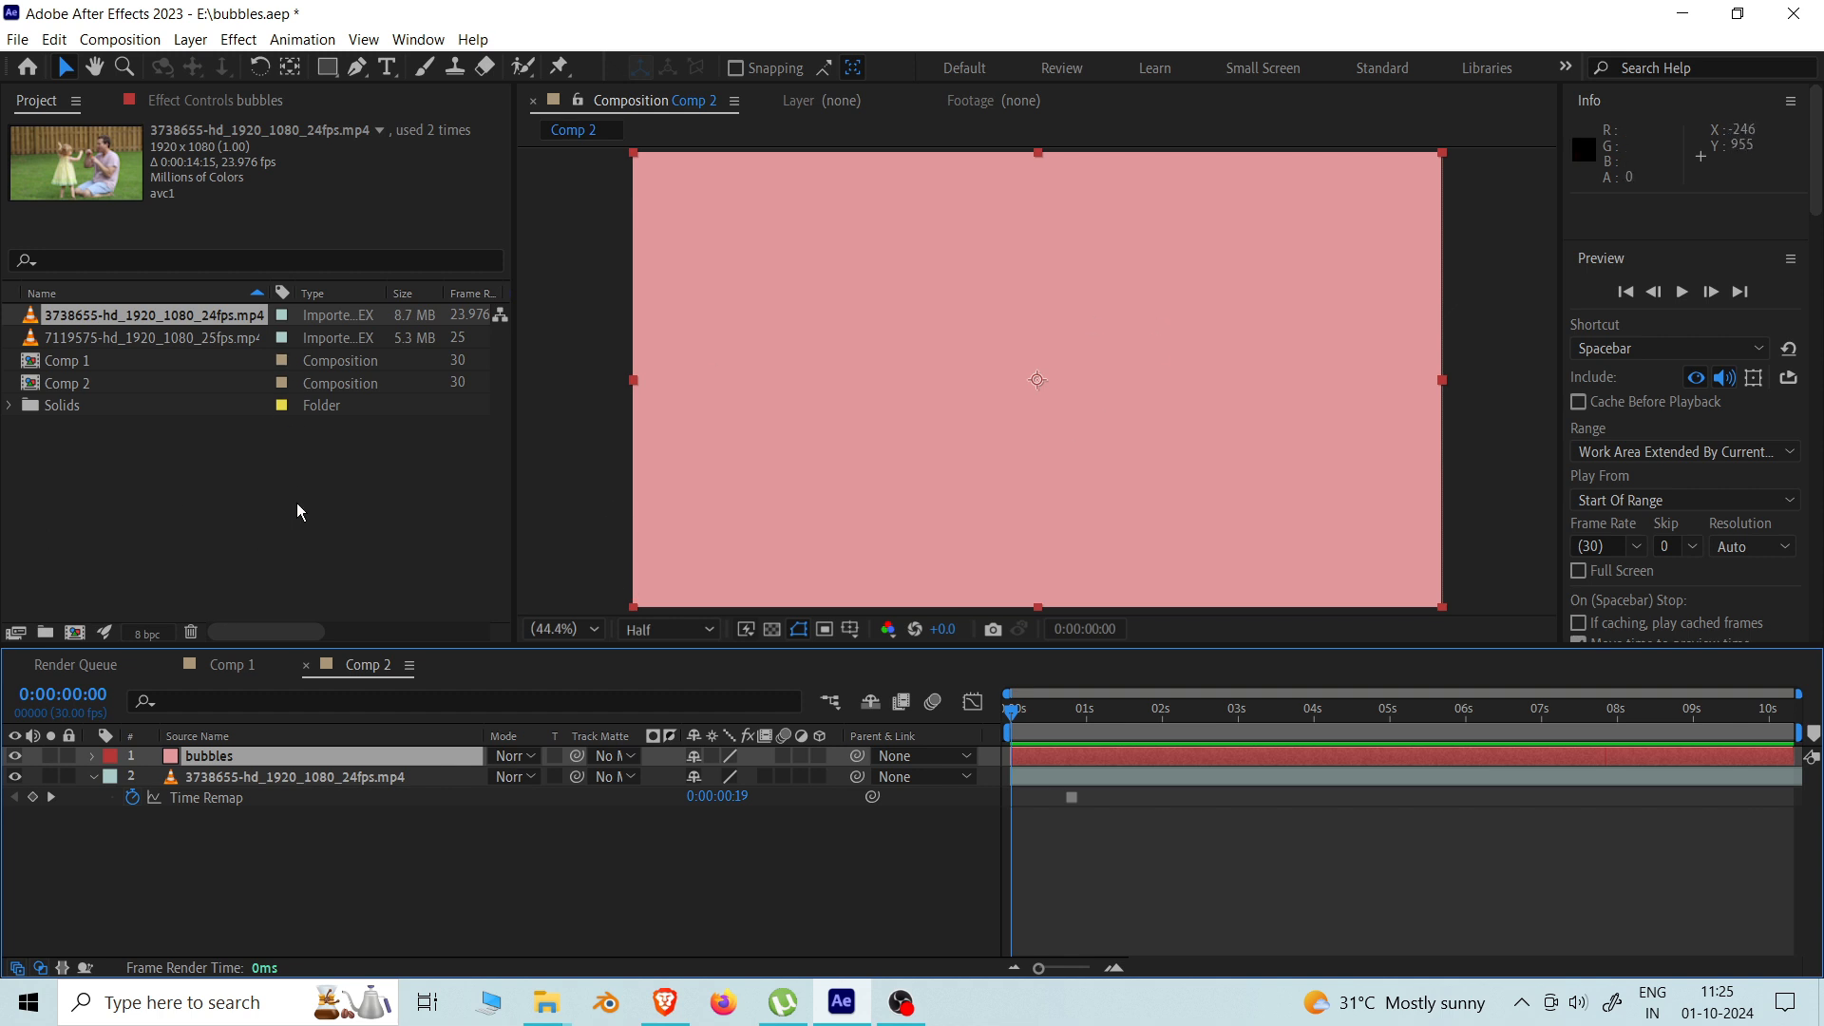
pyautogui.hotkey('ctrl', 'space')
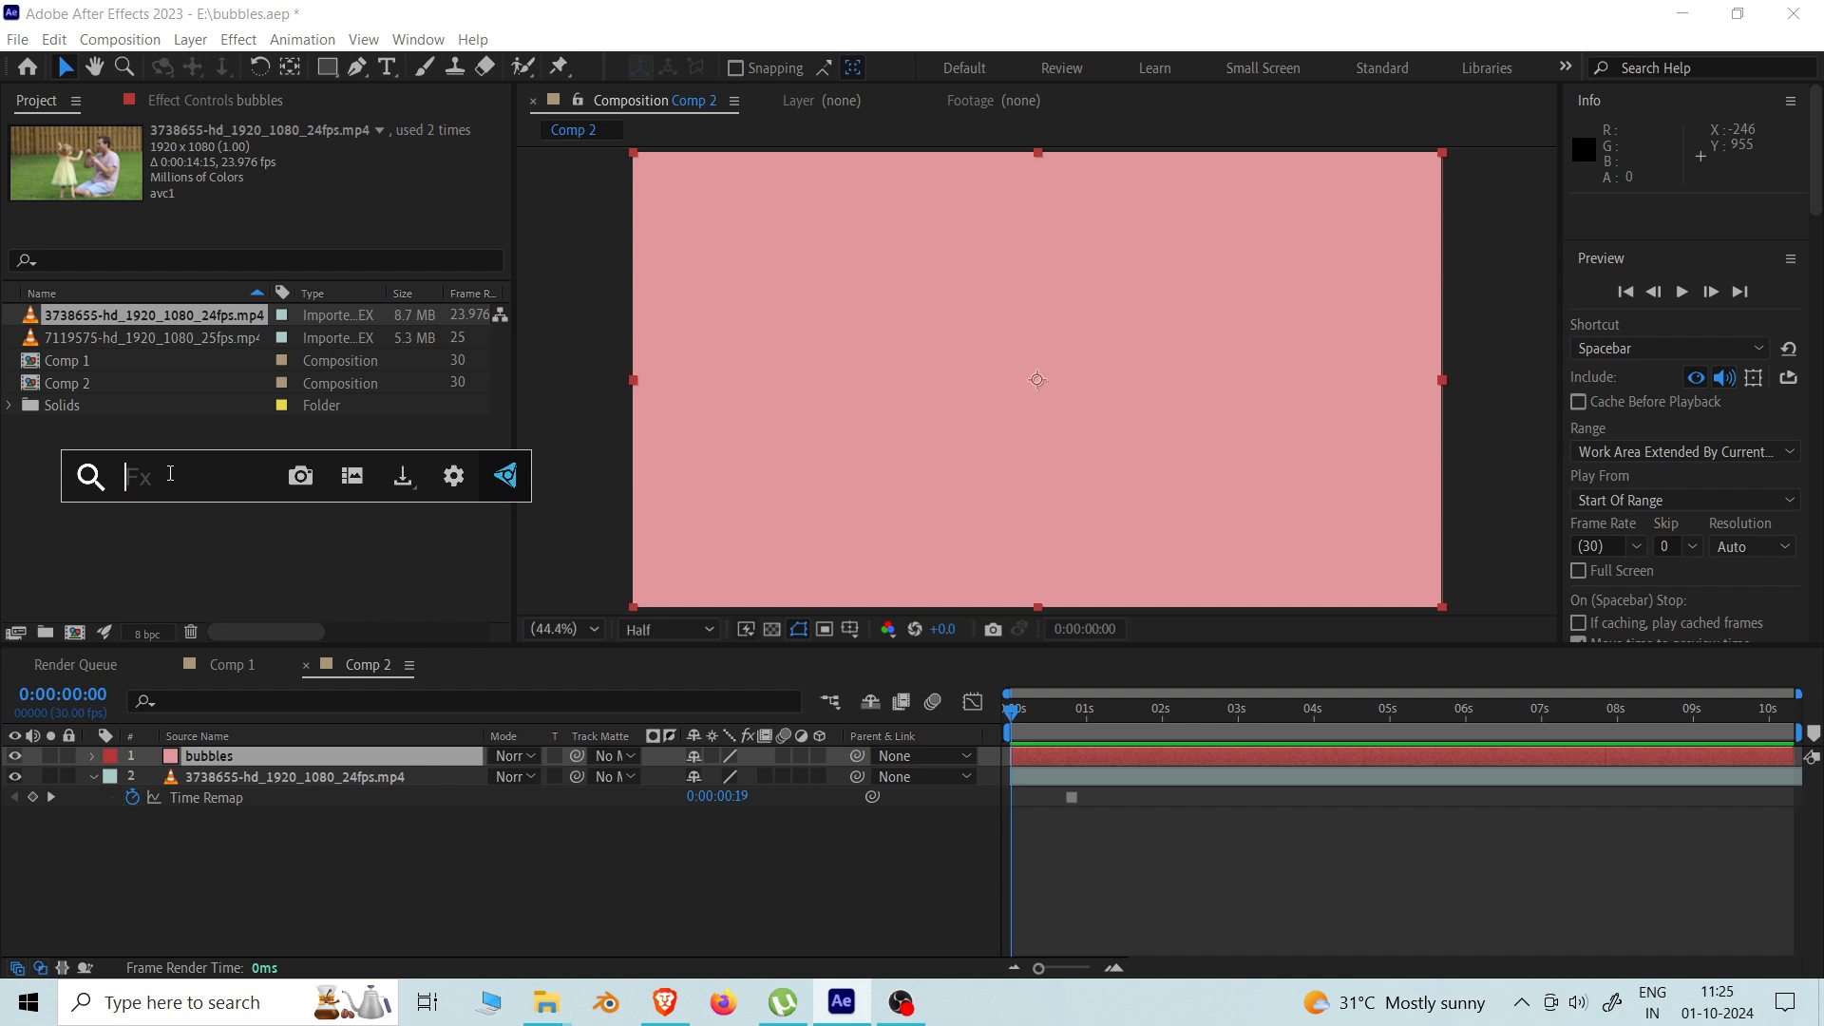
pyautogui.write('cur')
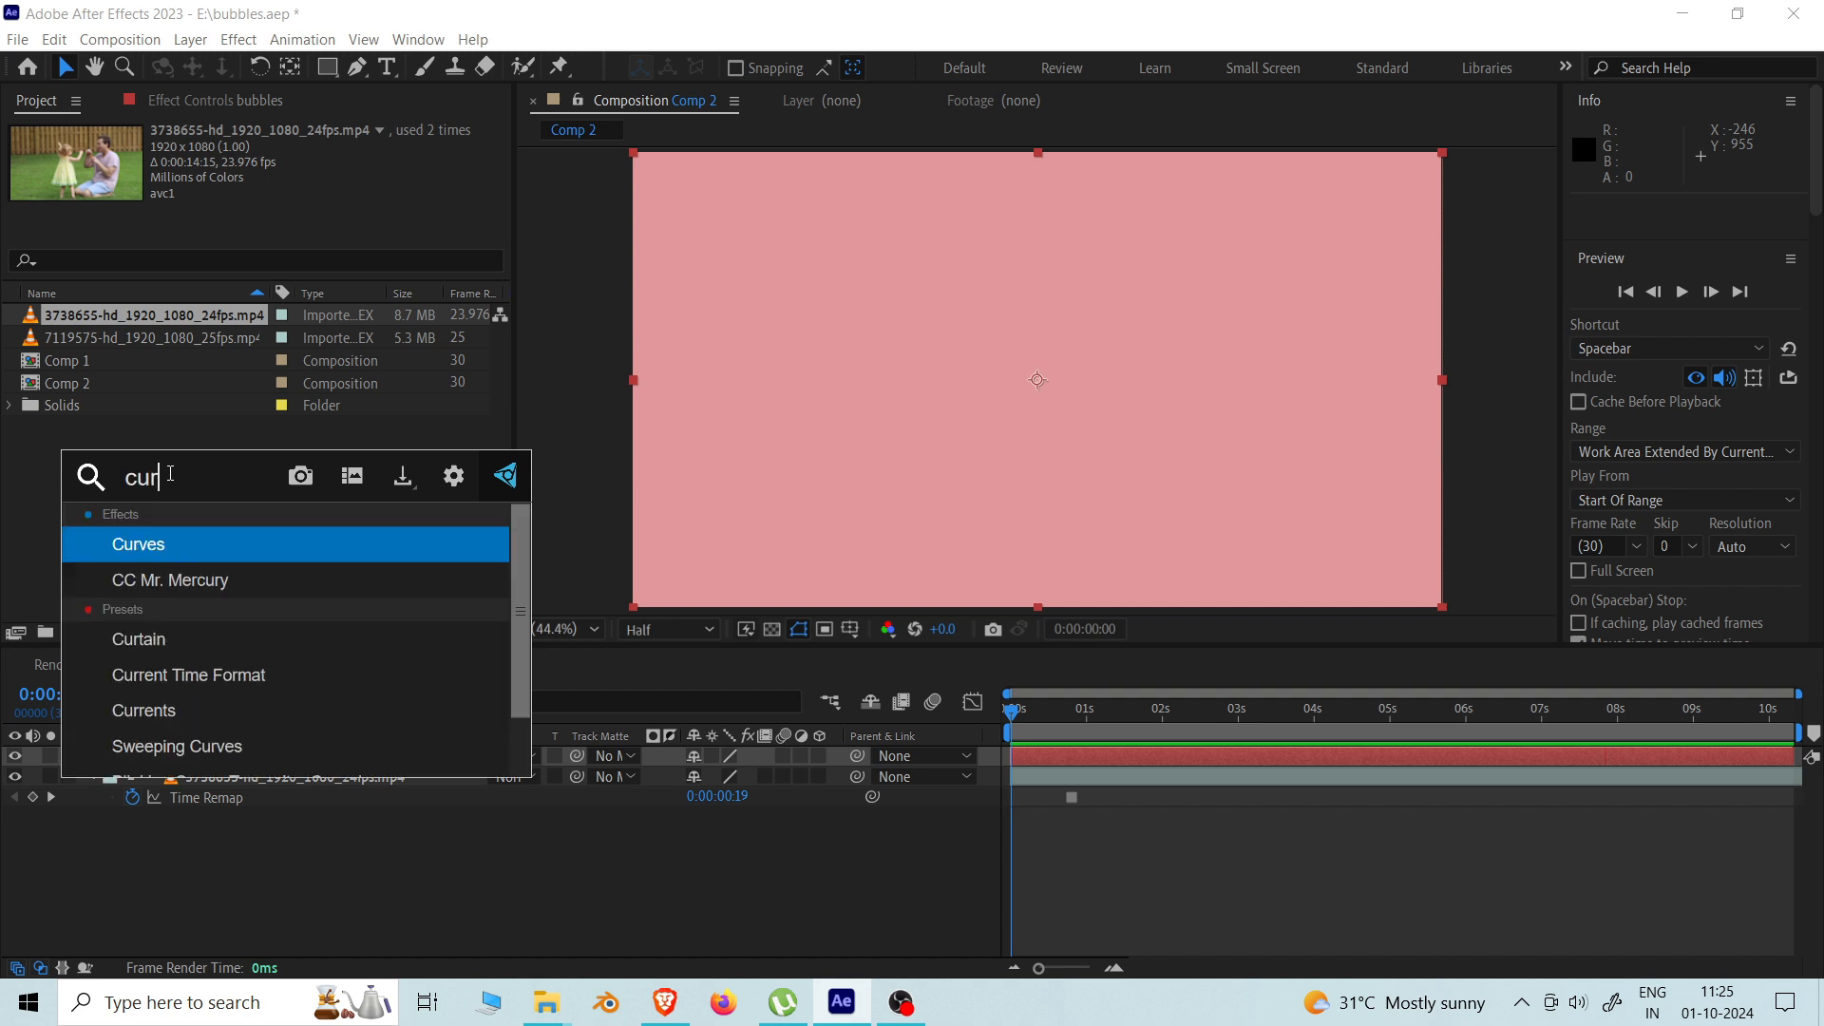
pyautogui.press('BackSpace')
pyautogui.press('BackSpace')
pyautogui.press('BackSpace')
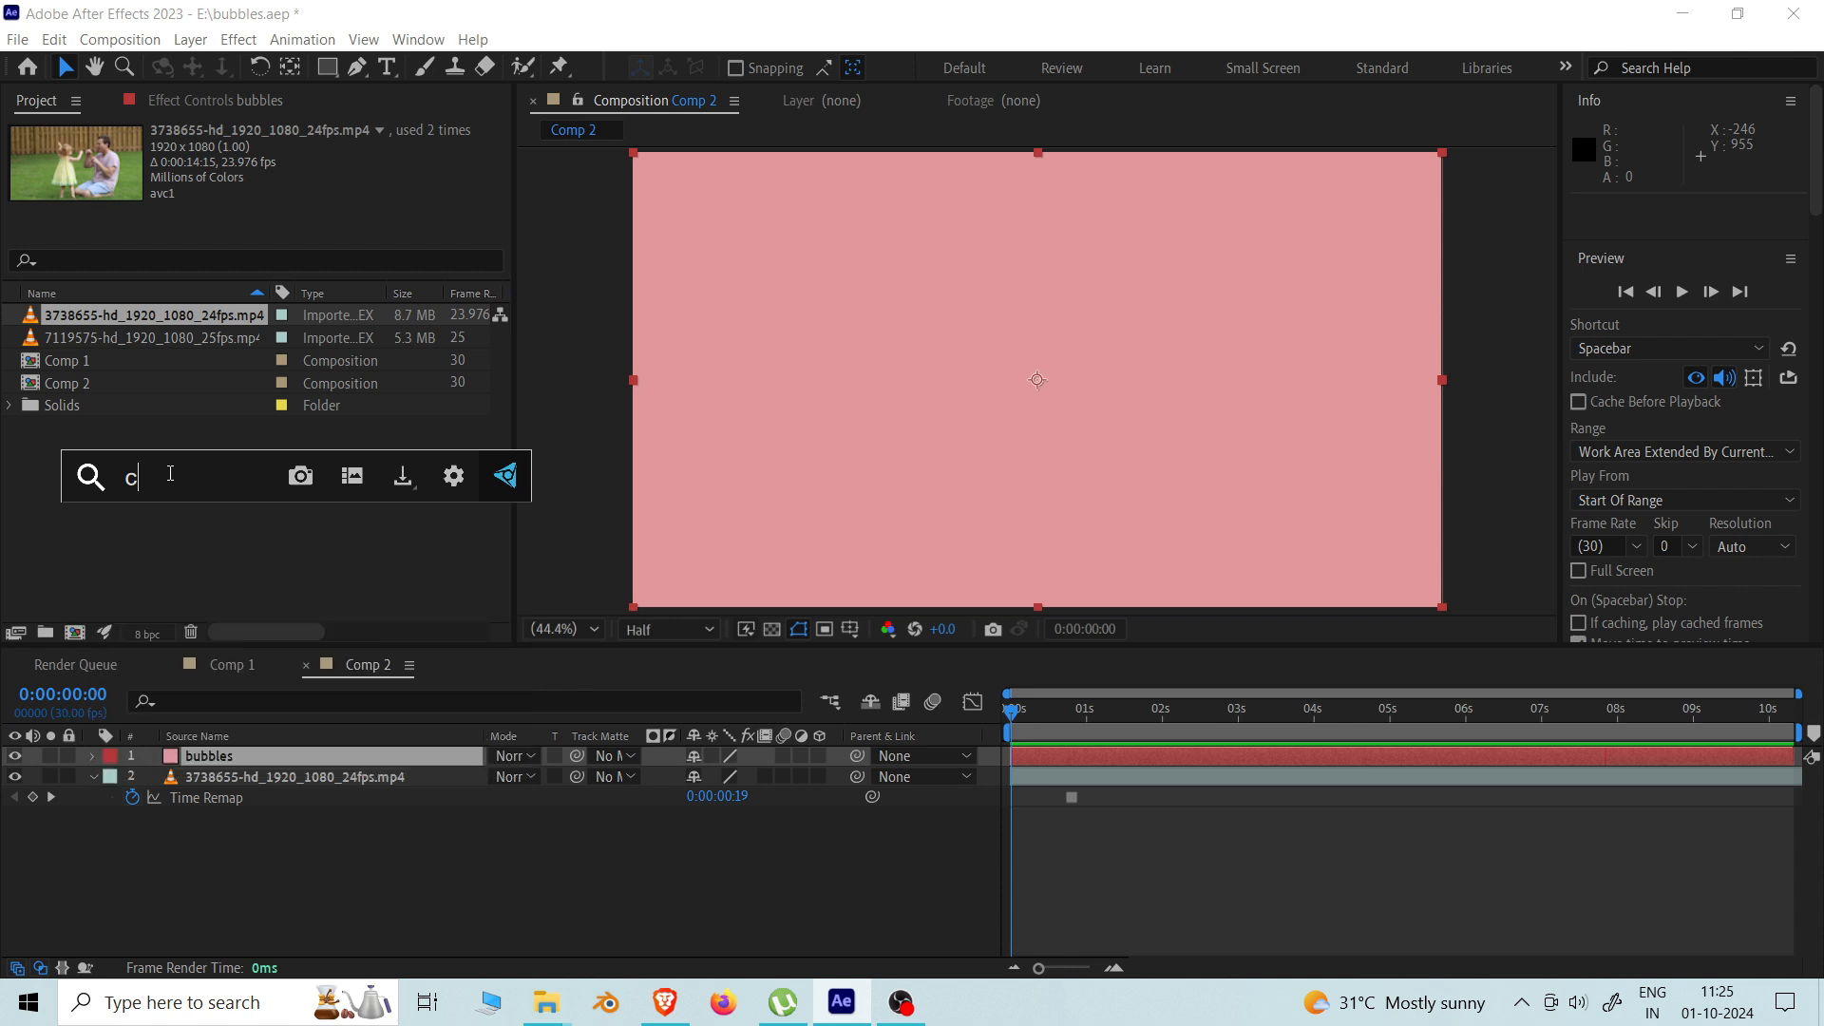
pyautogui.click(311, 830)
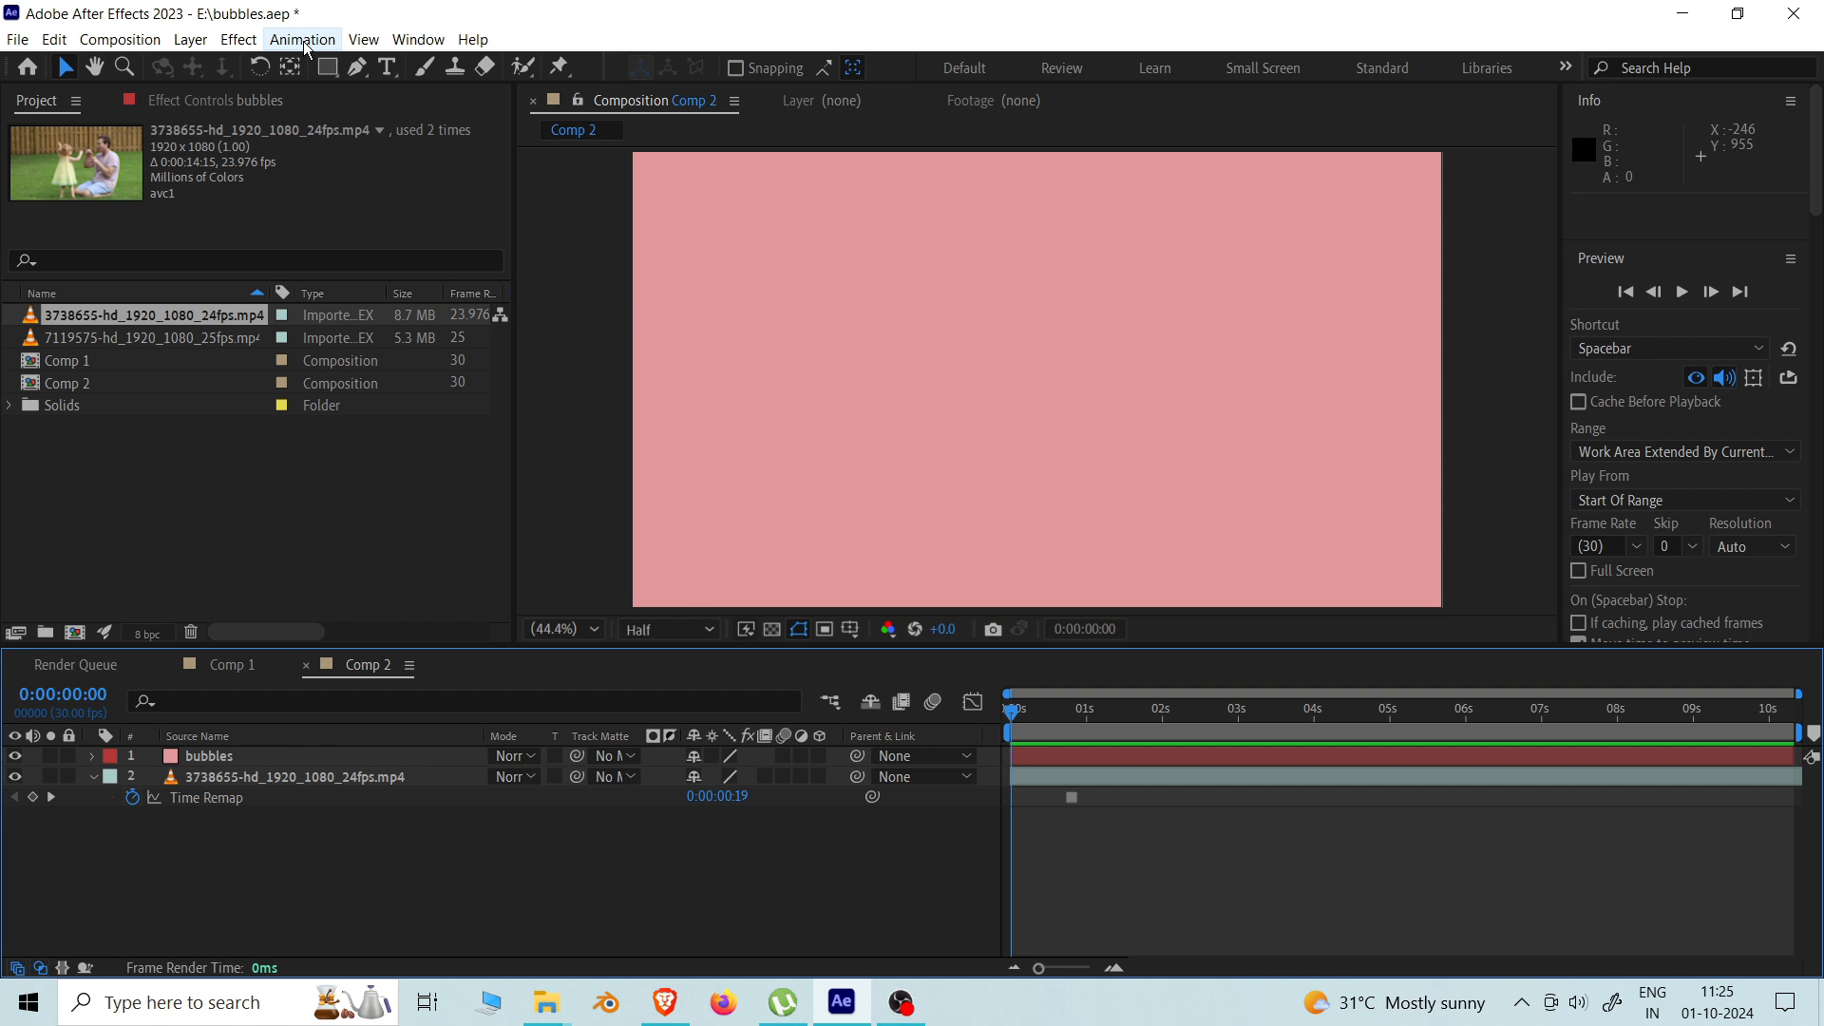
# Step: Apply the Foam simulation effect to the bubbles solid layer
pyautogui.click(230, 41)
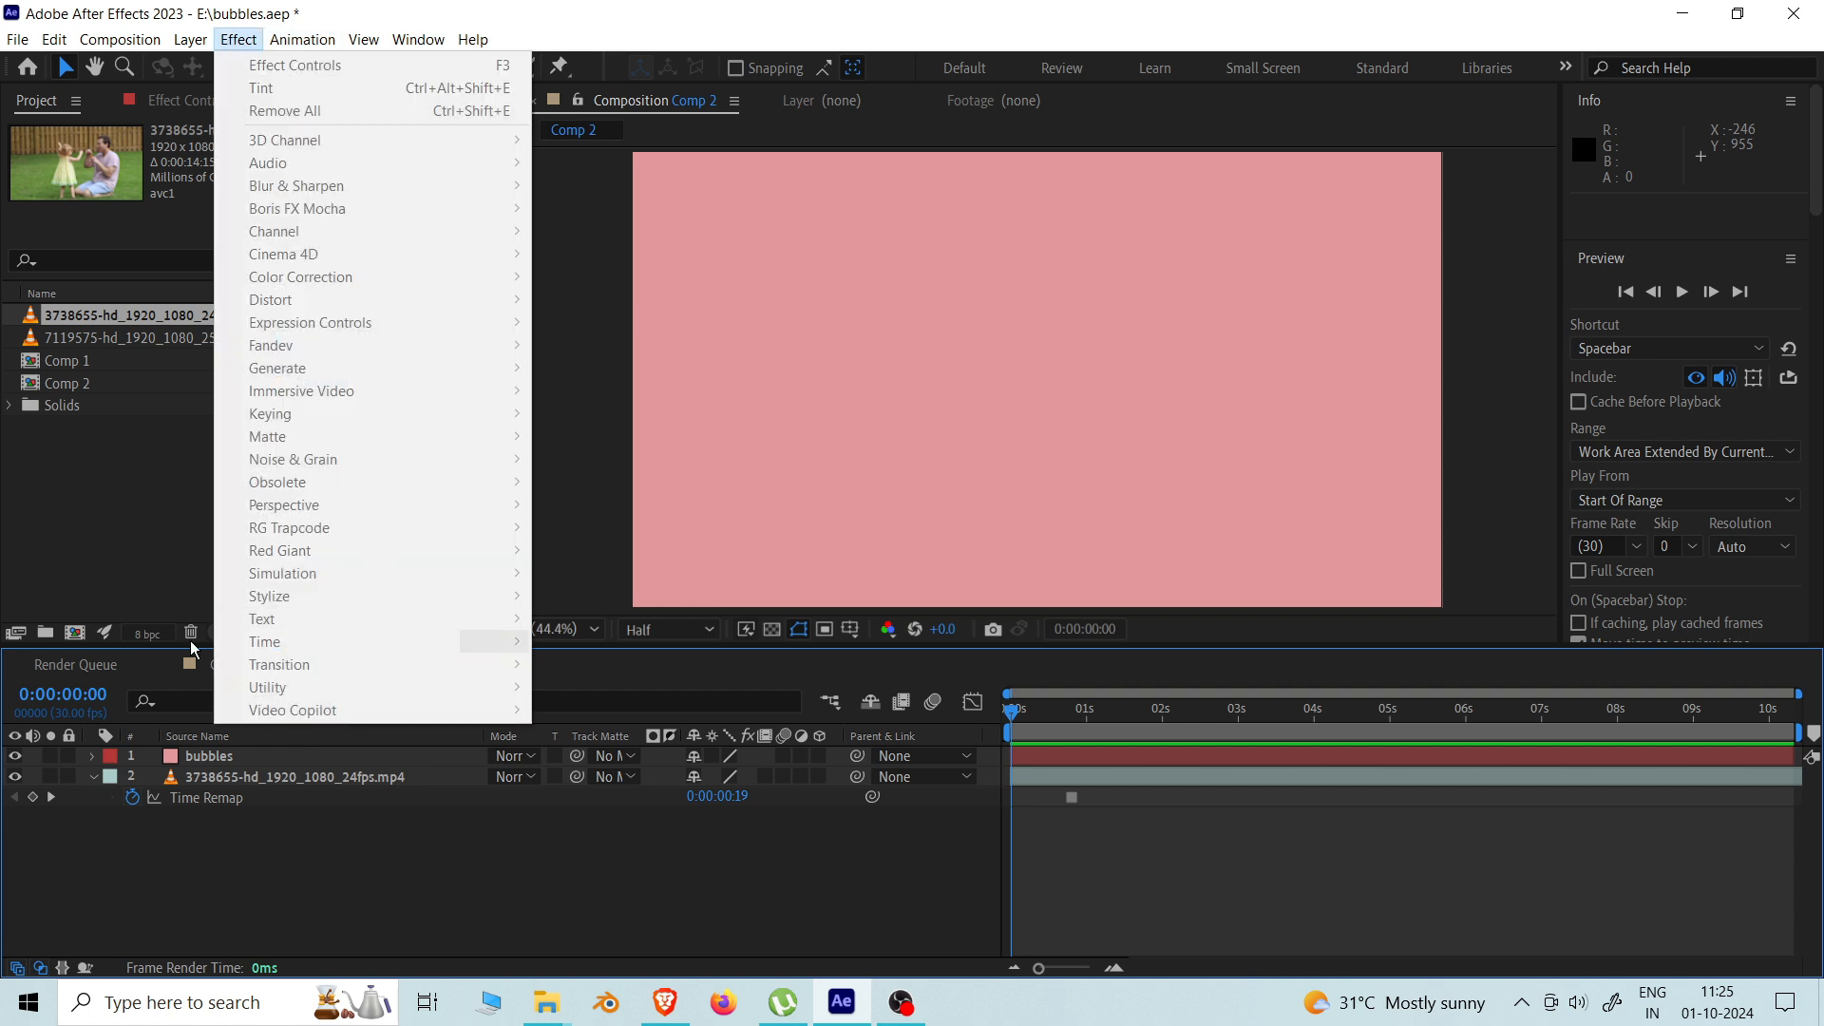
pyautogui.click(193, 766)
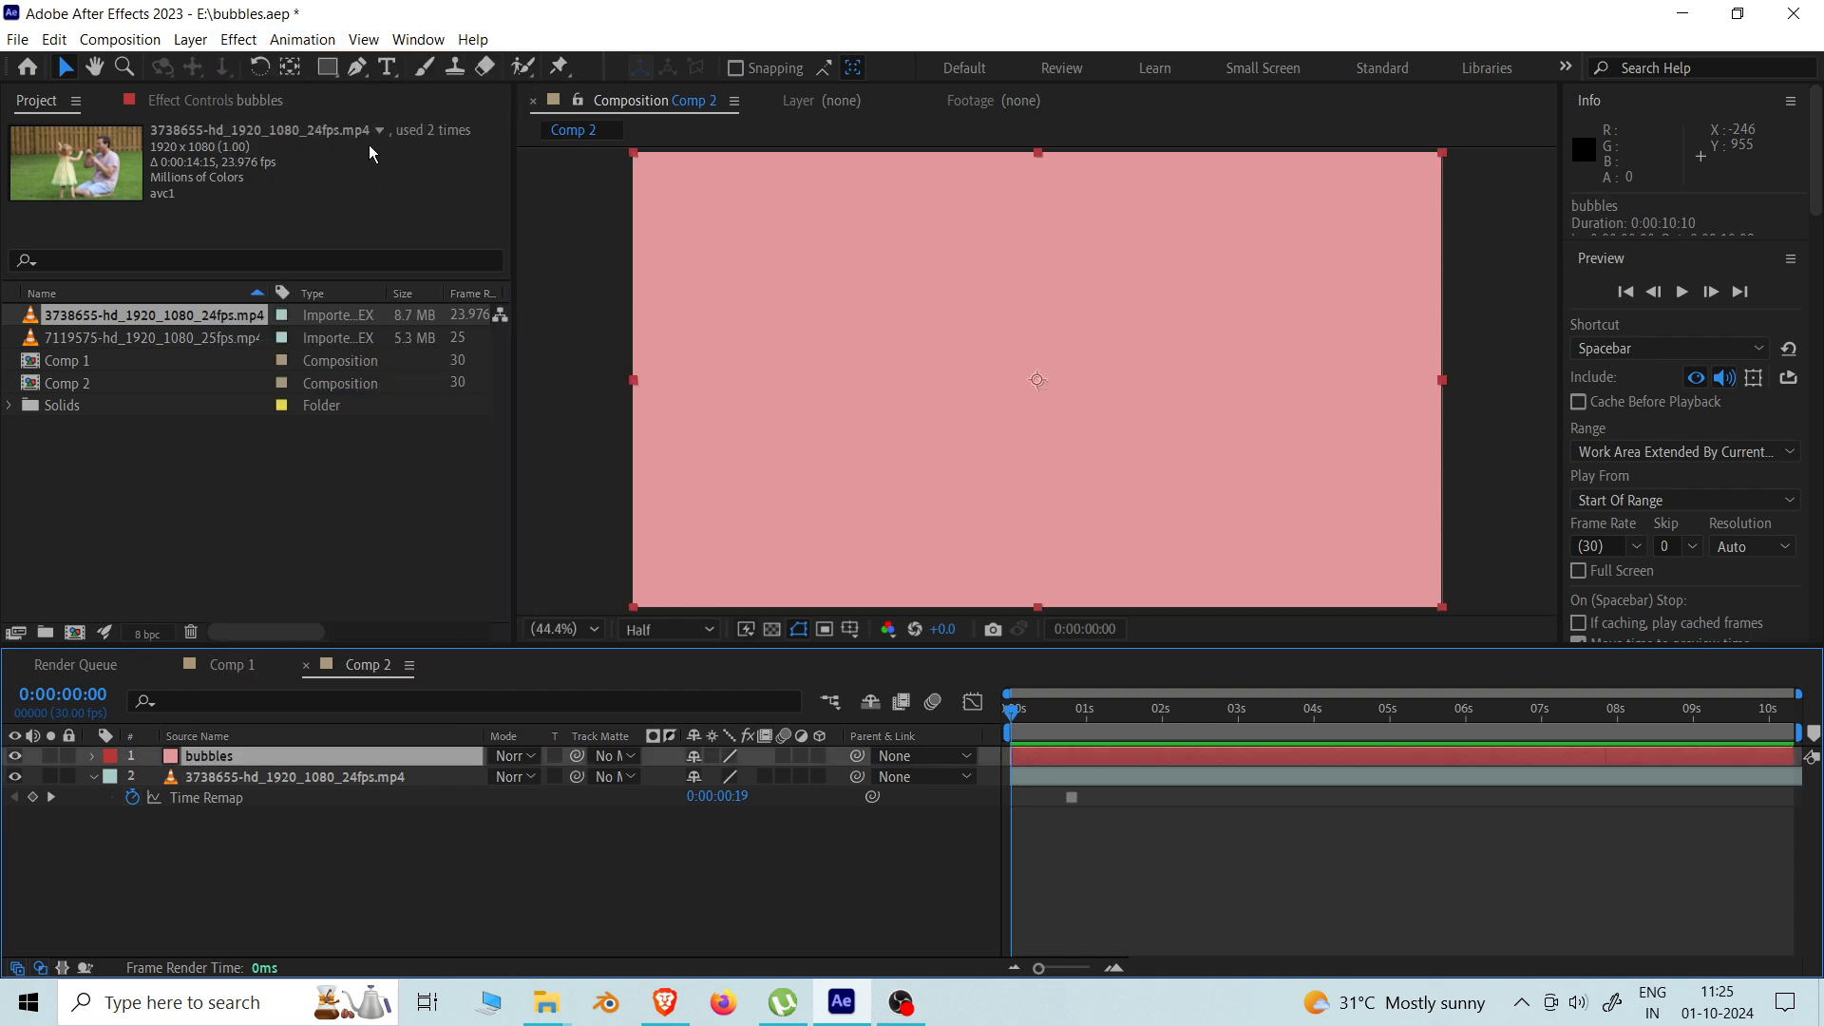
pyautogui.click(238, 40)
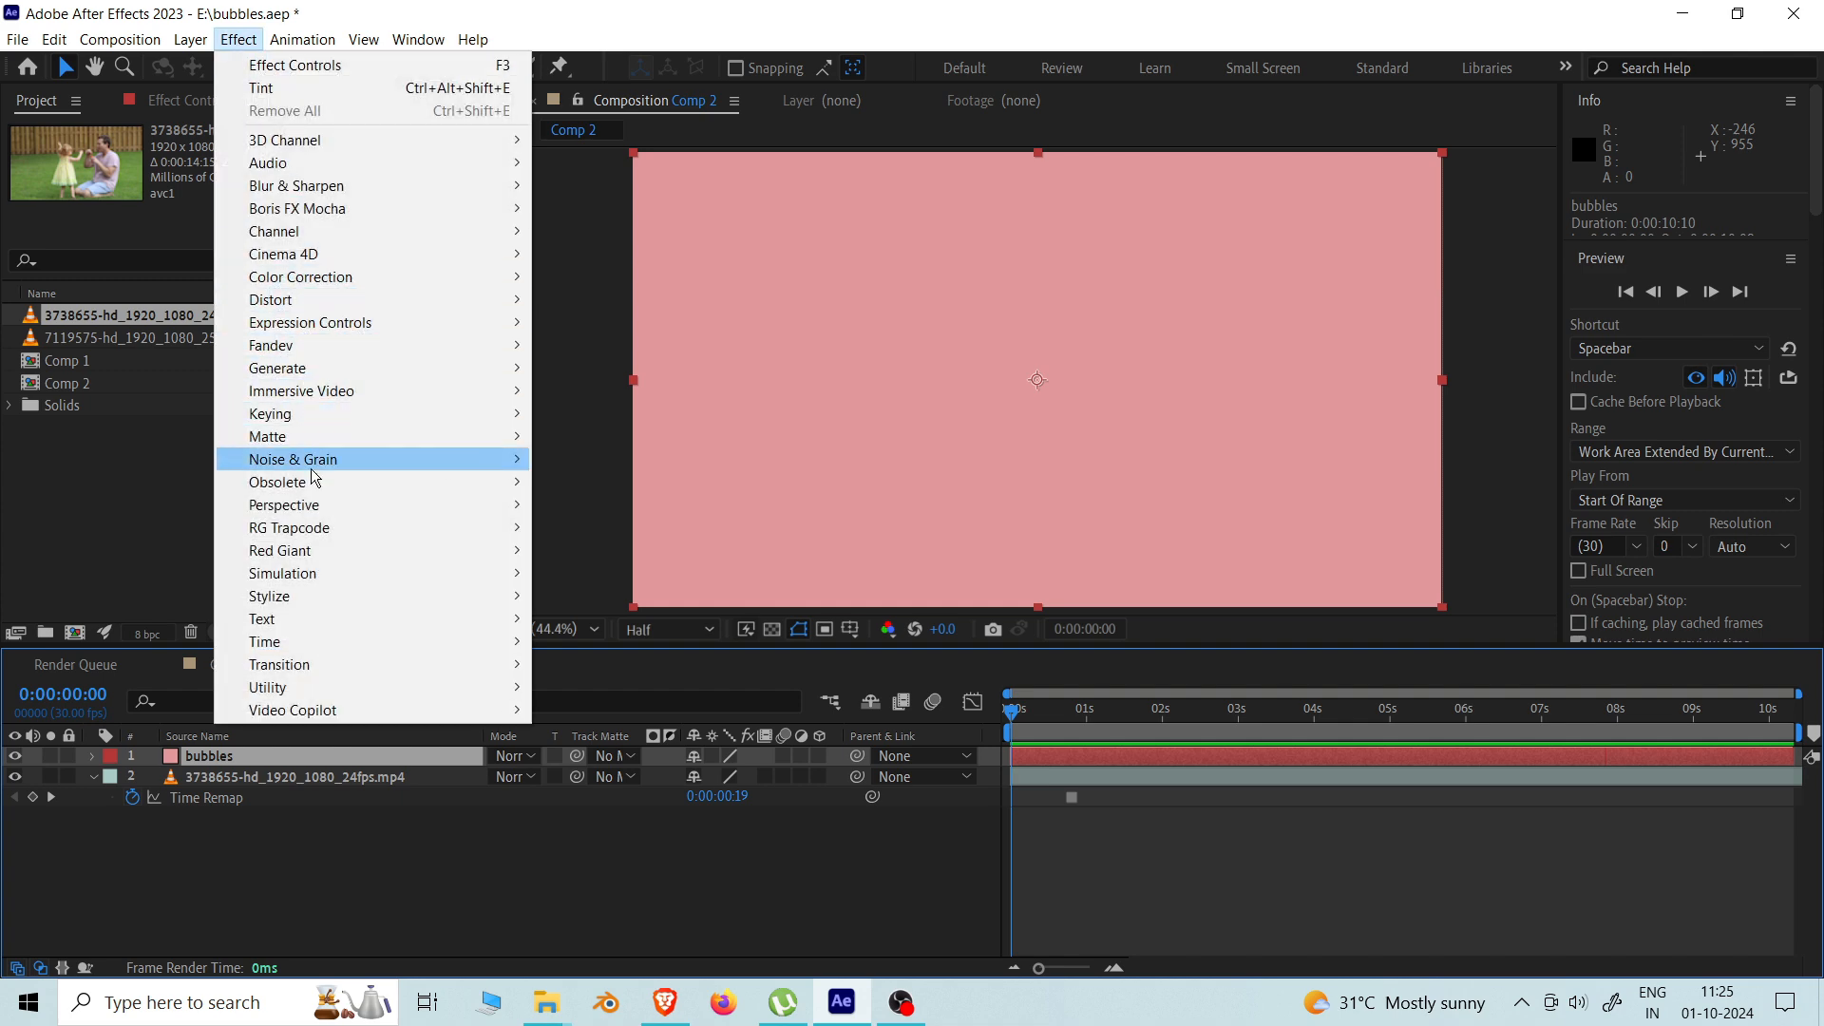
pyautogui.moveTo(334, 280)
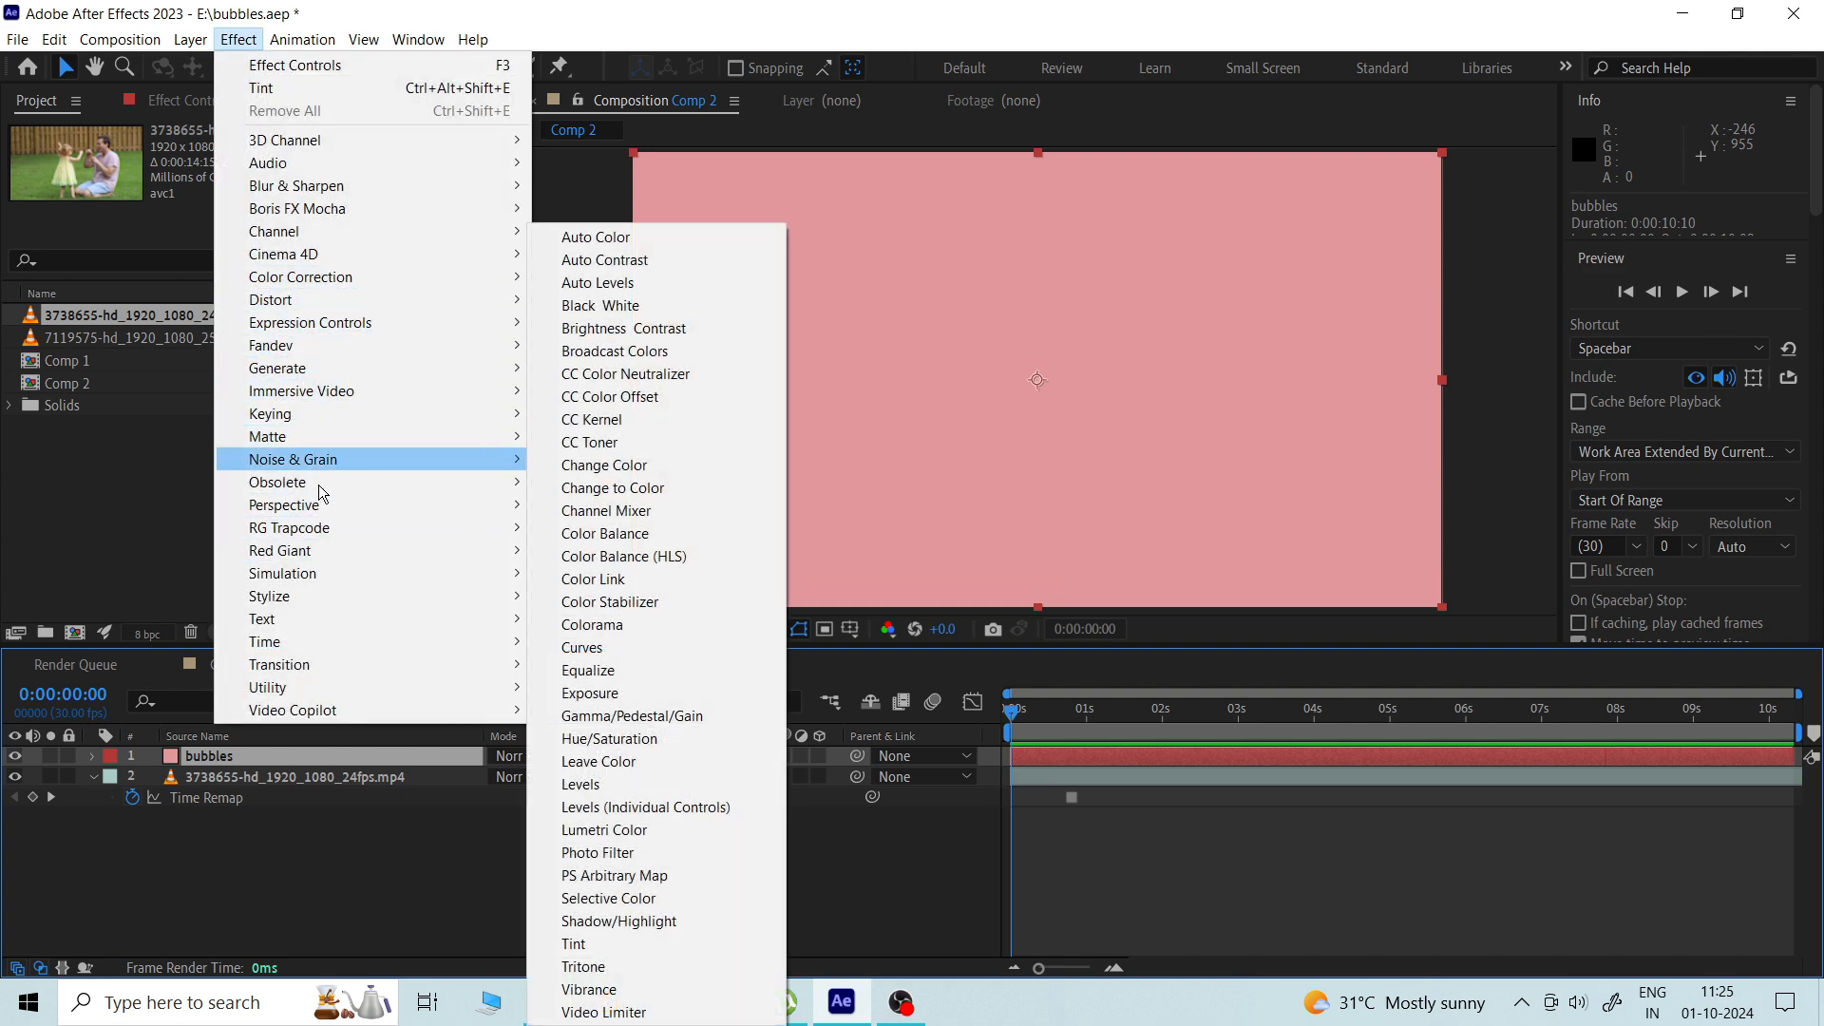
pyautogui.moveTo(319, 574)
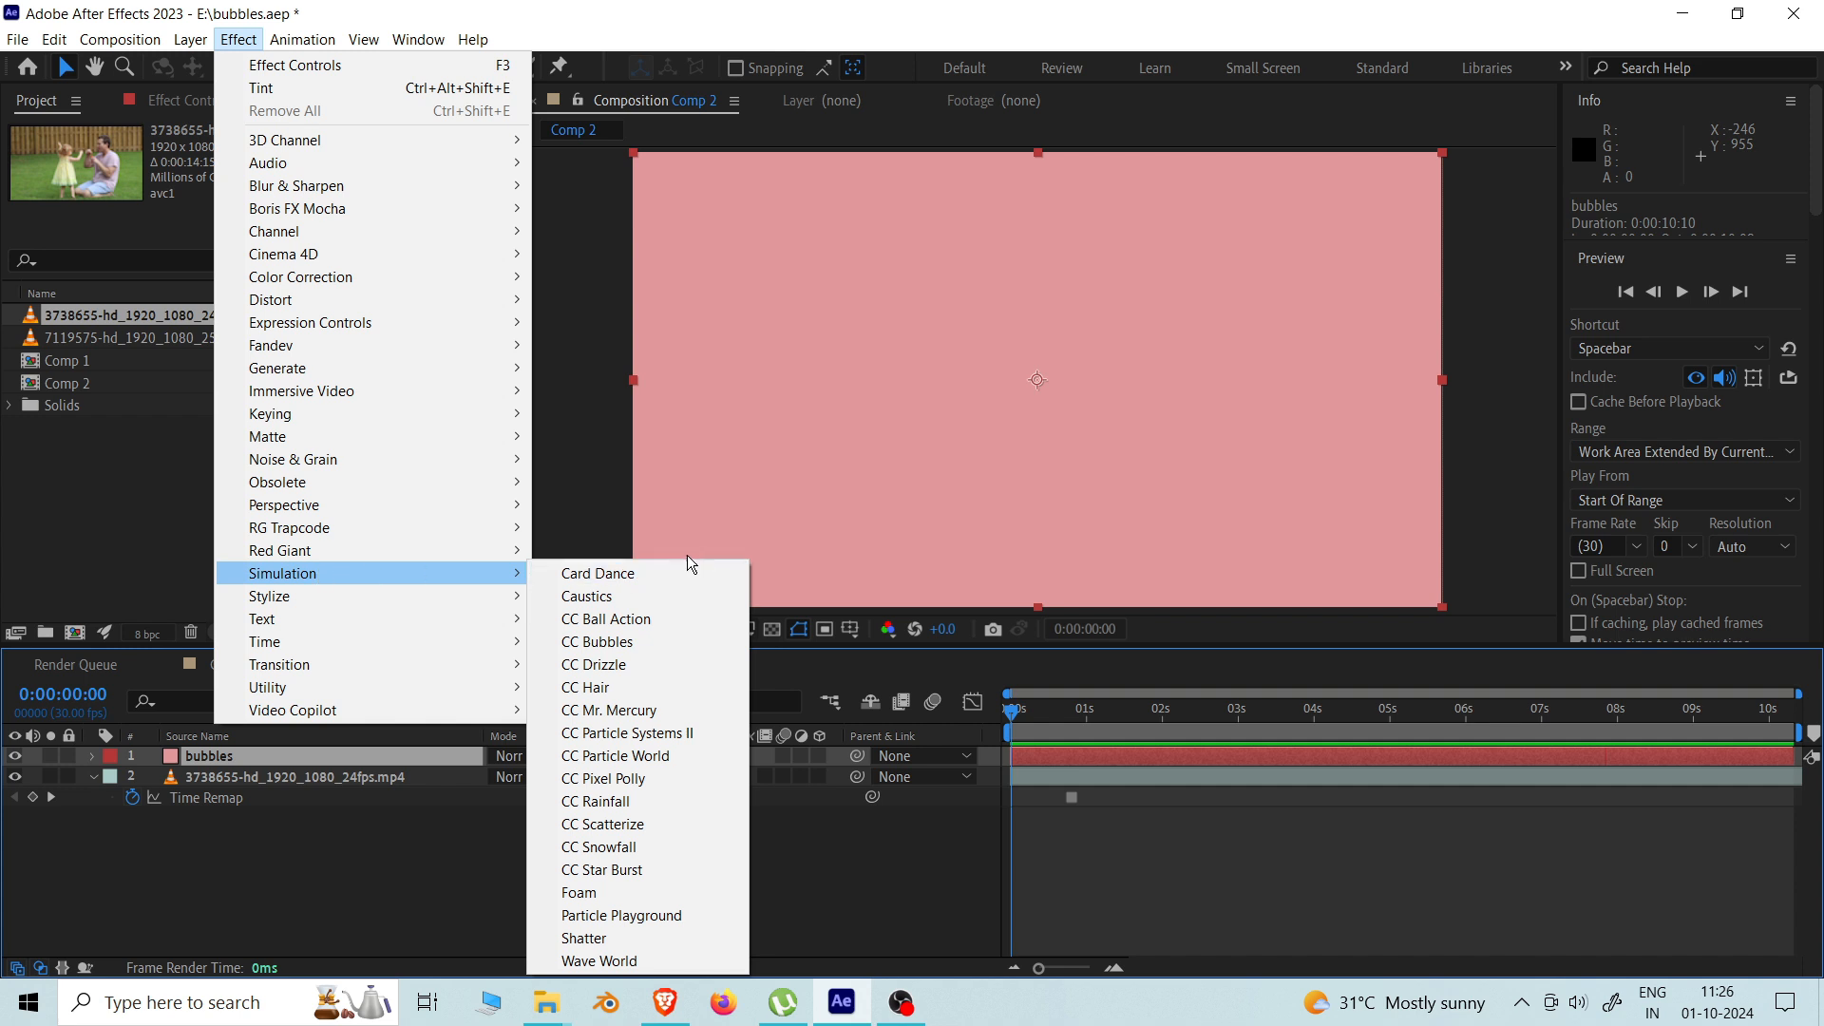
pyautogui.click(591, 895)
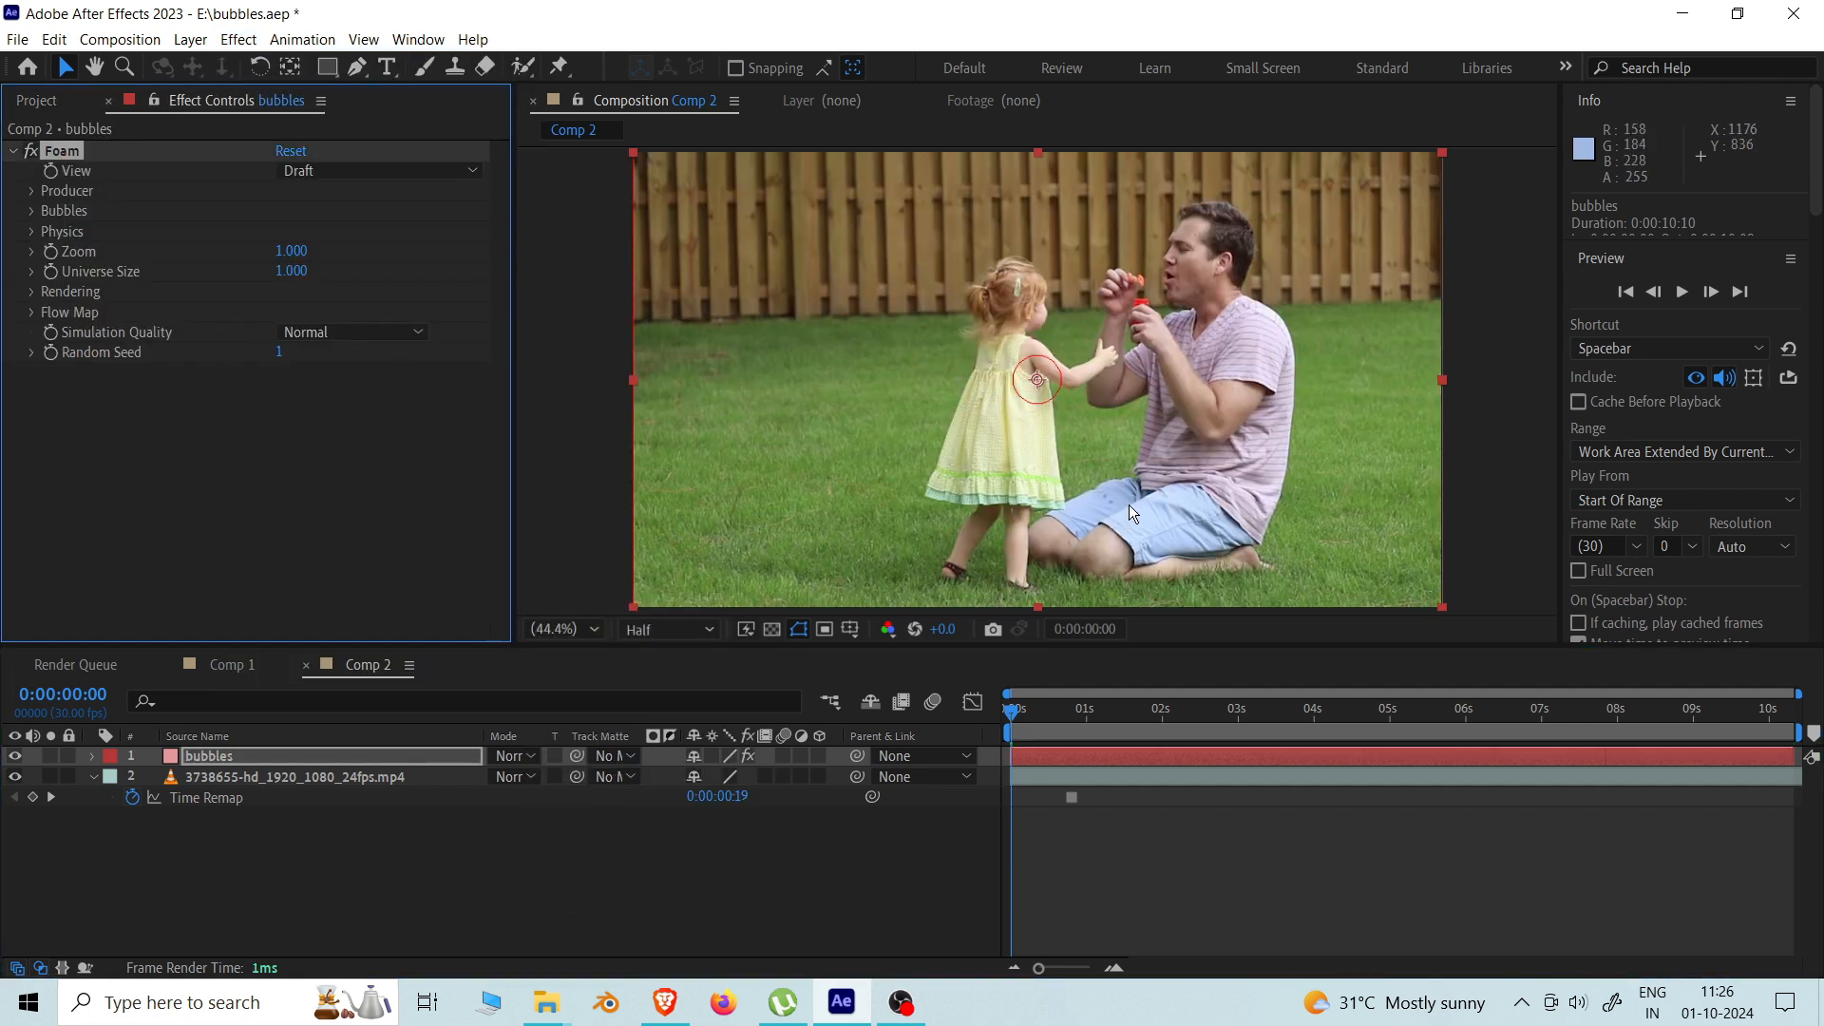
# Step: Preview the foam, and at 0:00:01:24 place its Producer Point on the bubble wand near the man's mouth, at about 1204, 302
pyautogui.press('space')
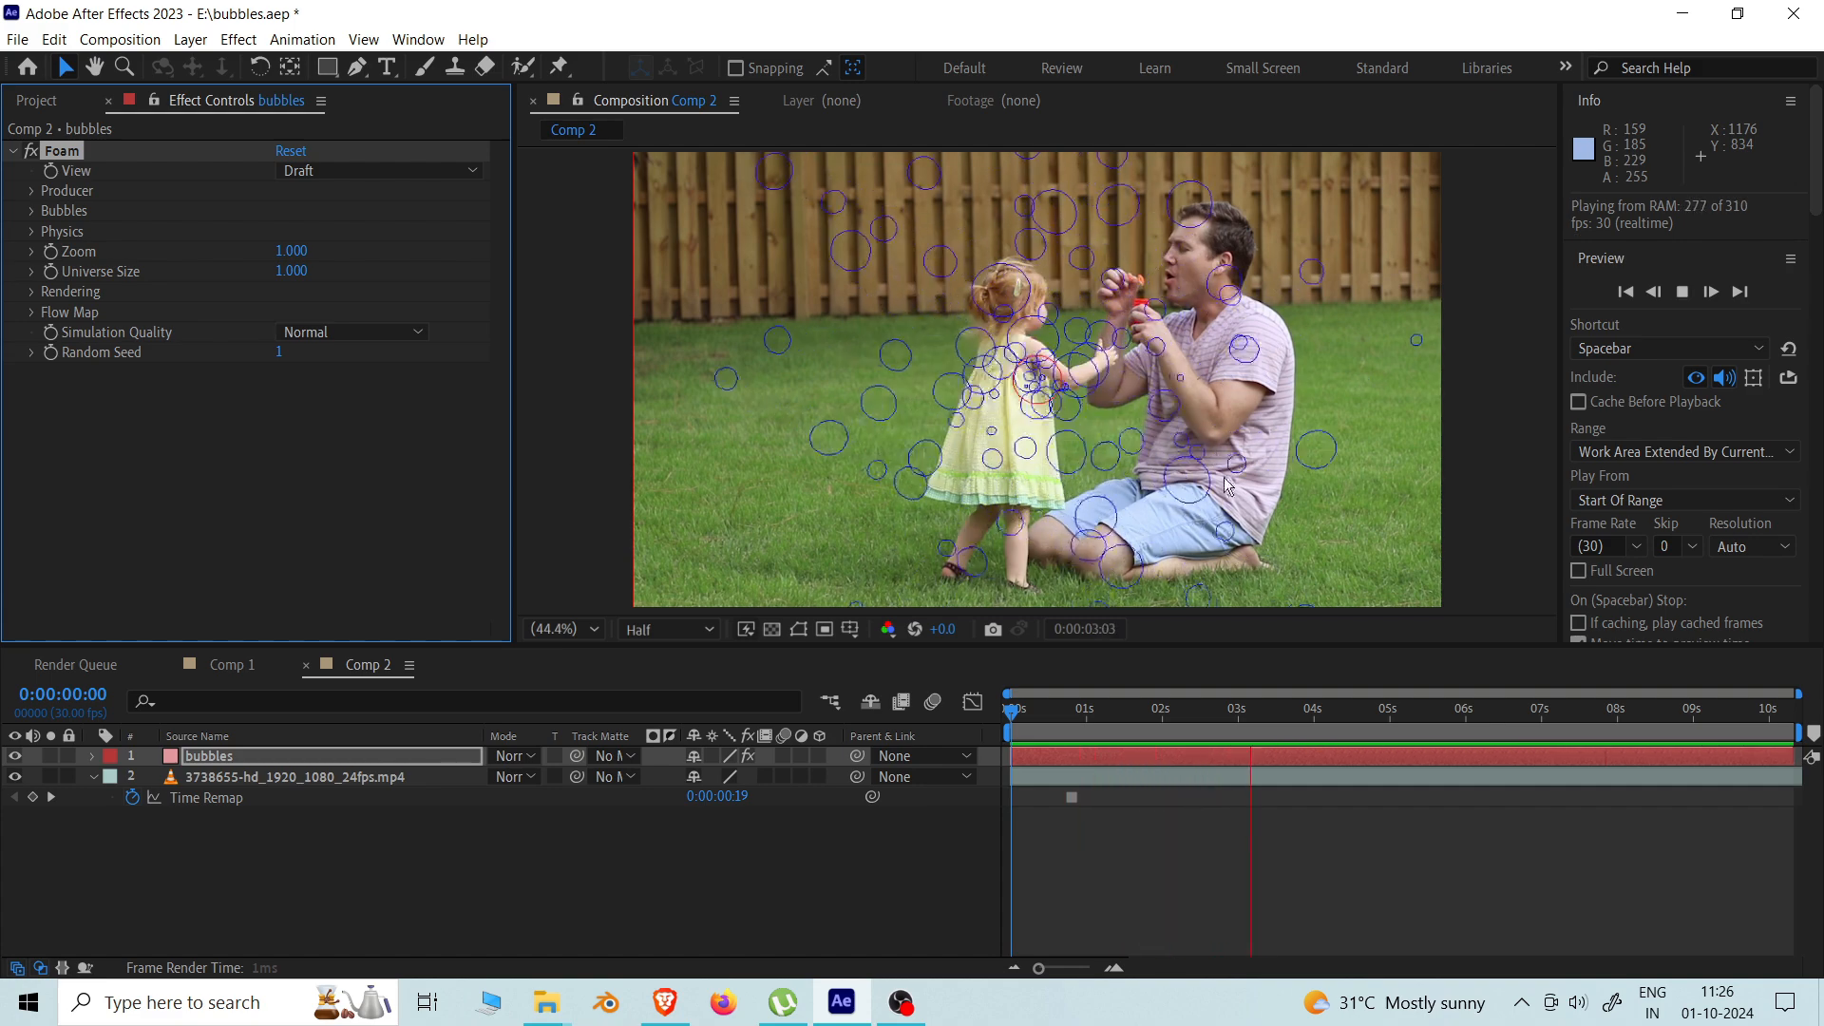
pyautogui.moveTo(1074, 729); pyautogui.dragTo(1149, 728)
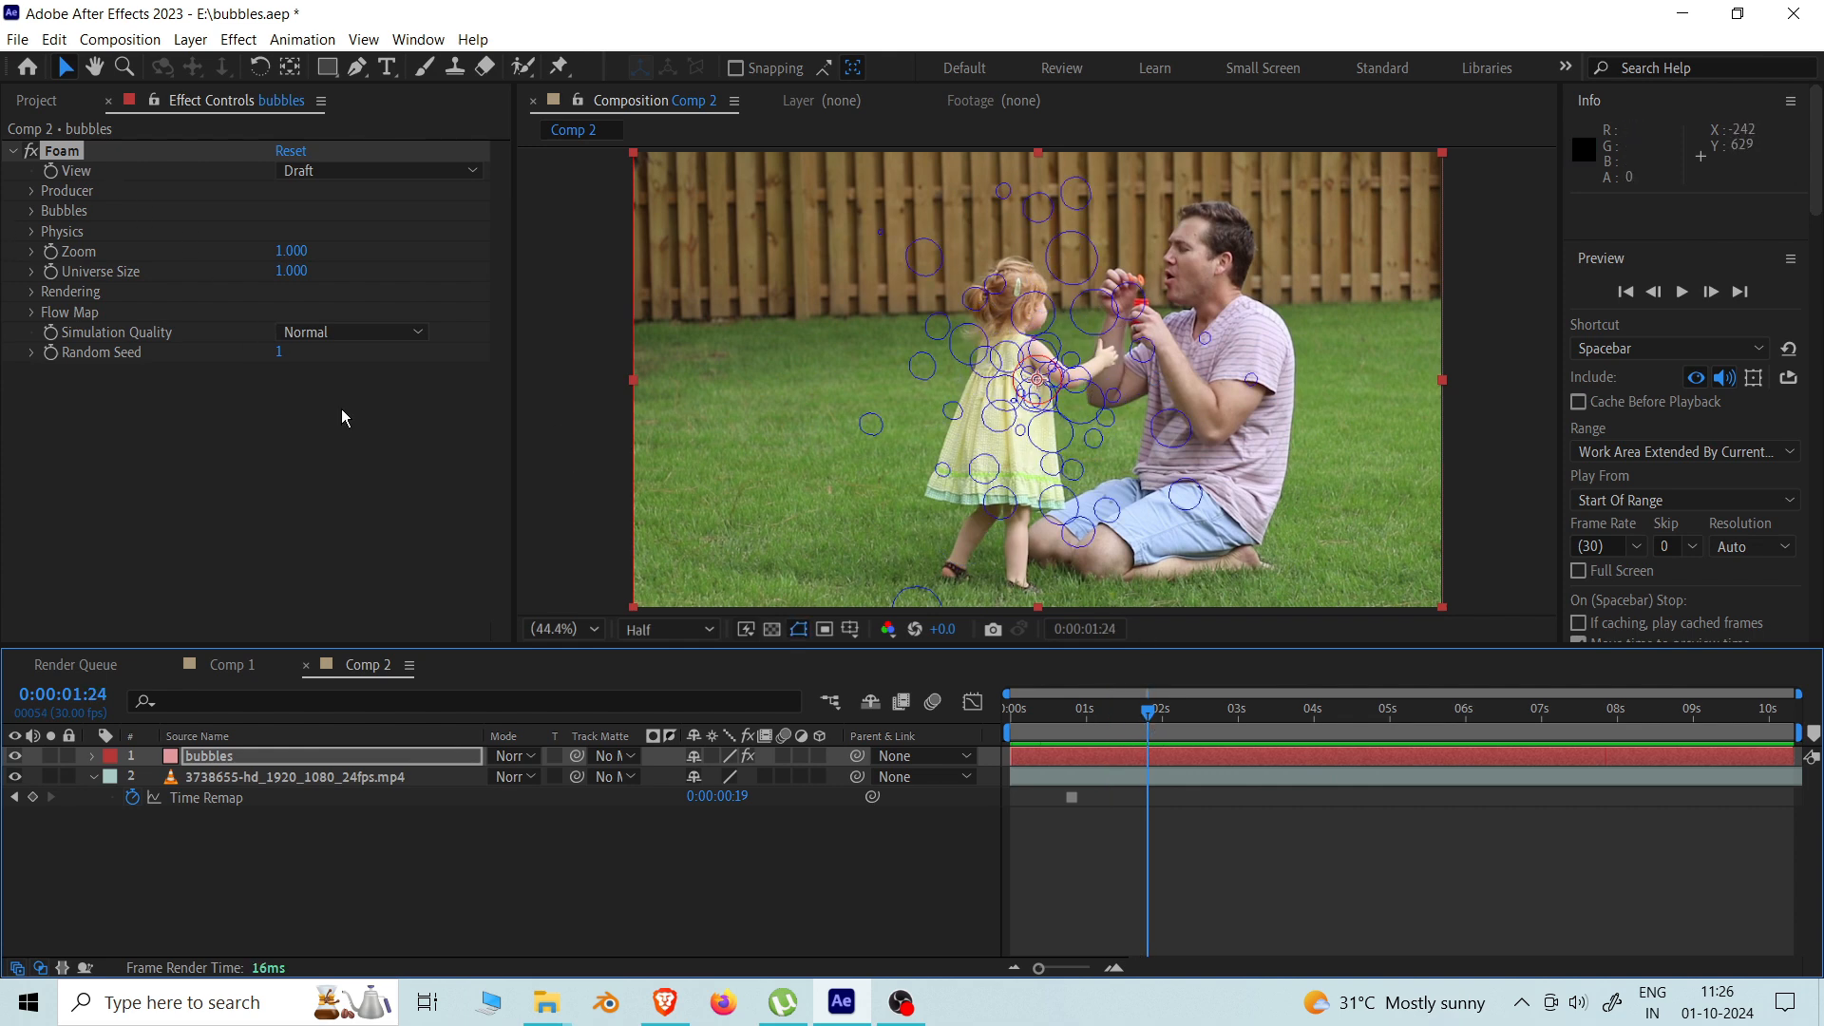
pyautogui.click(316, 758)
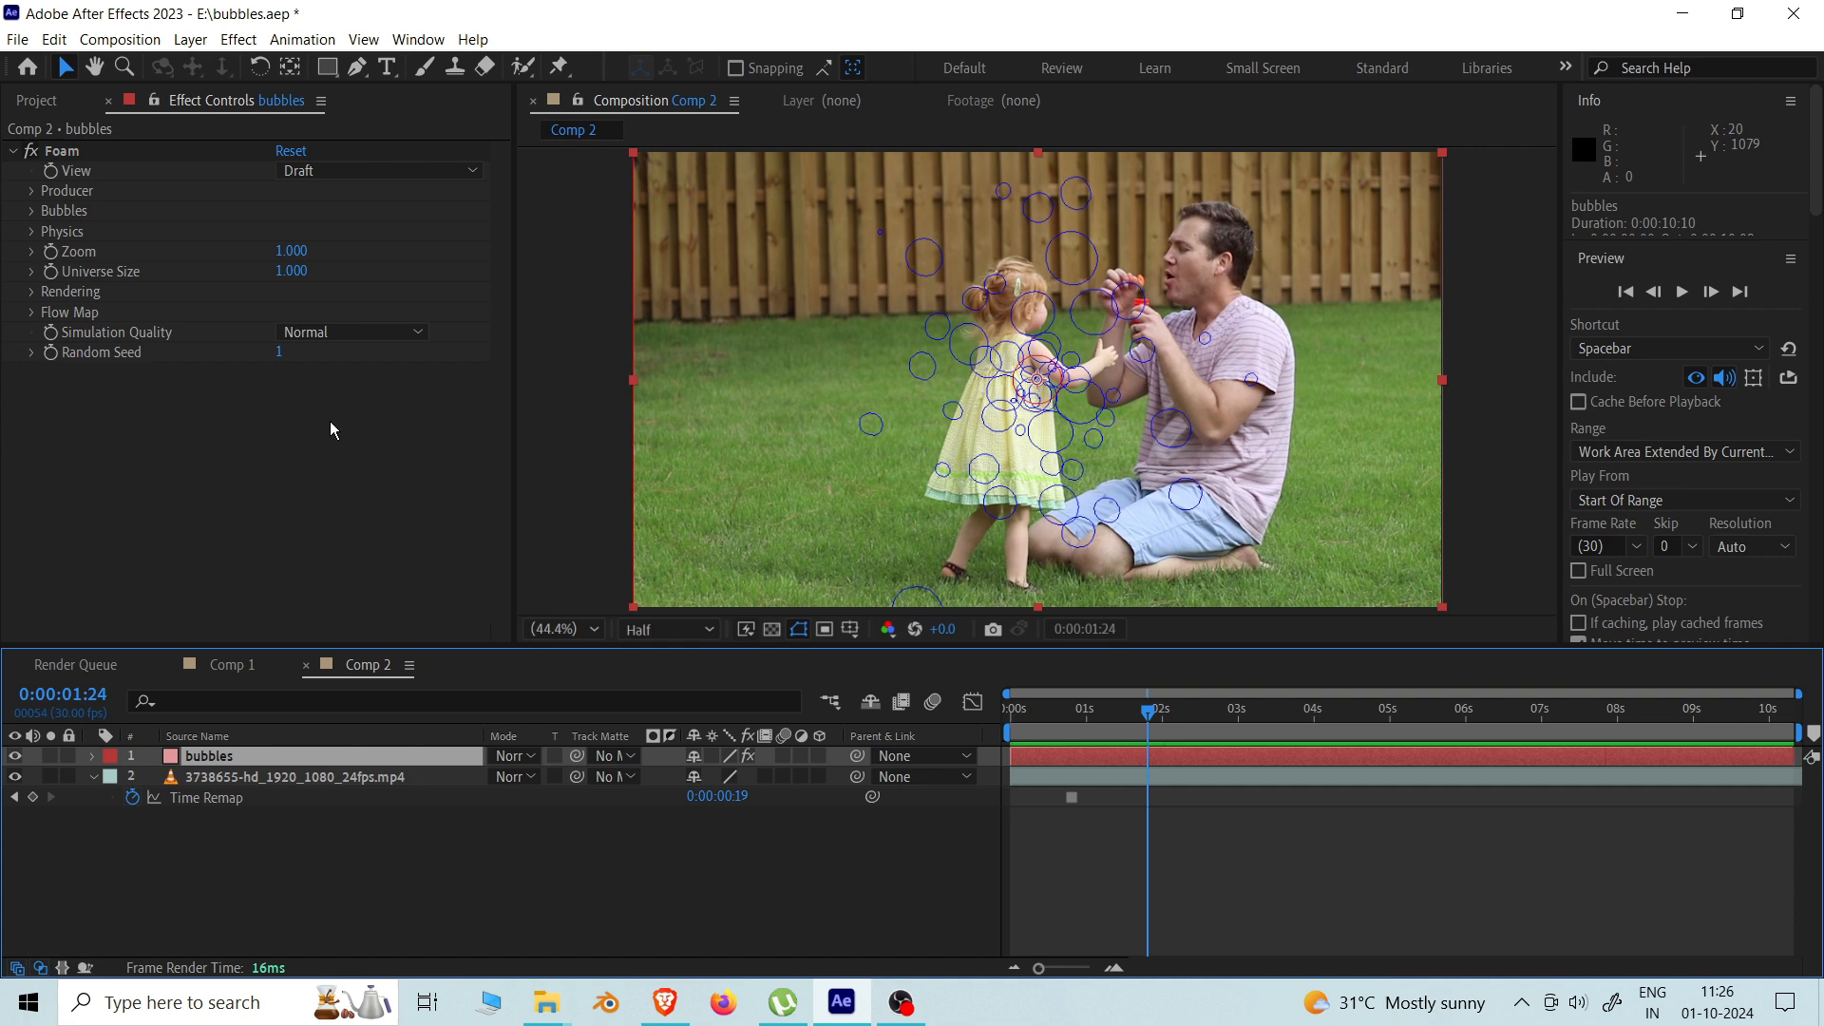
pyautogui.click(33, 193)
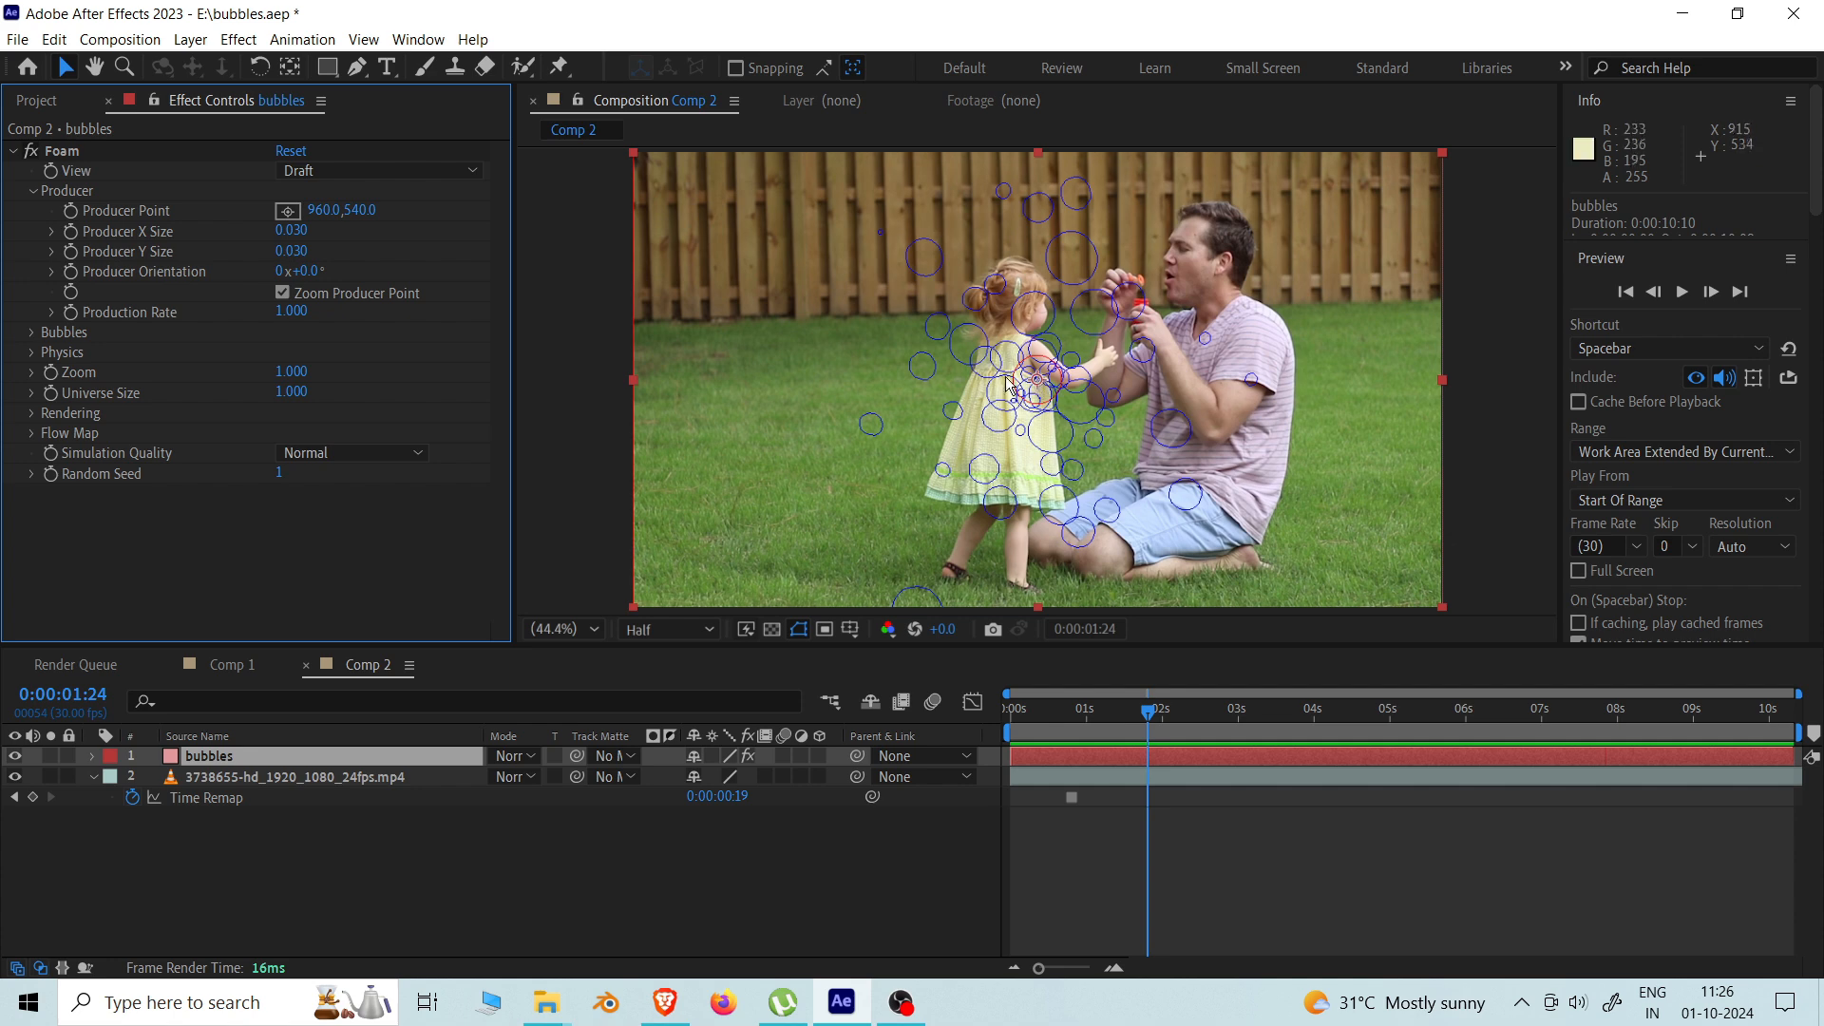
pyautogui.click(288, 215)
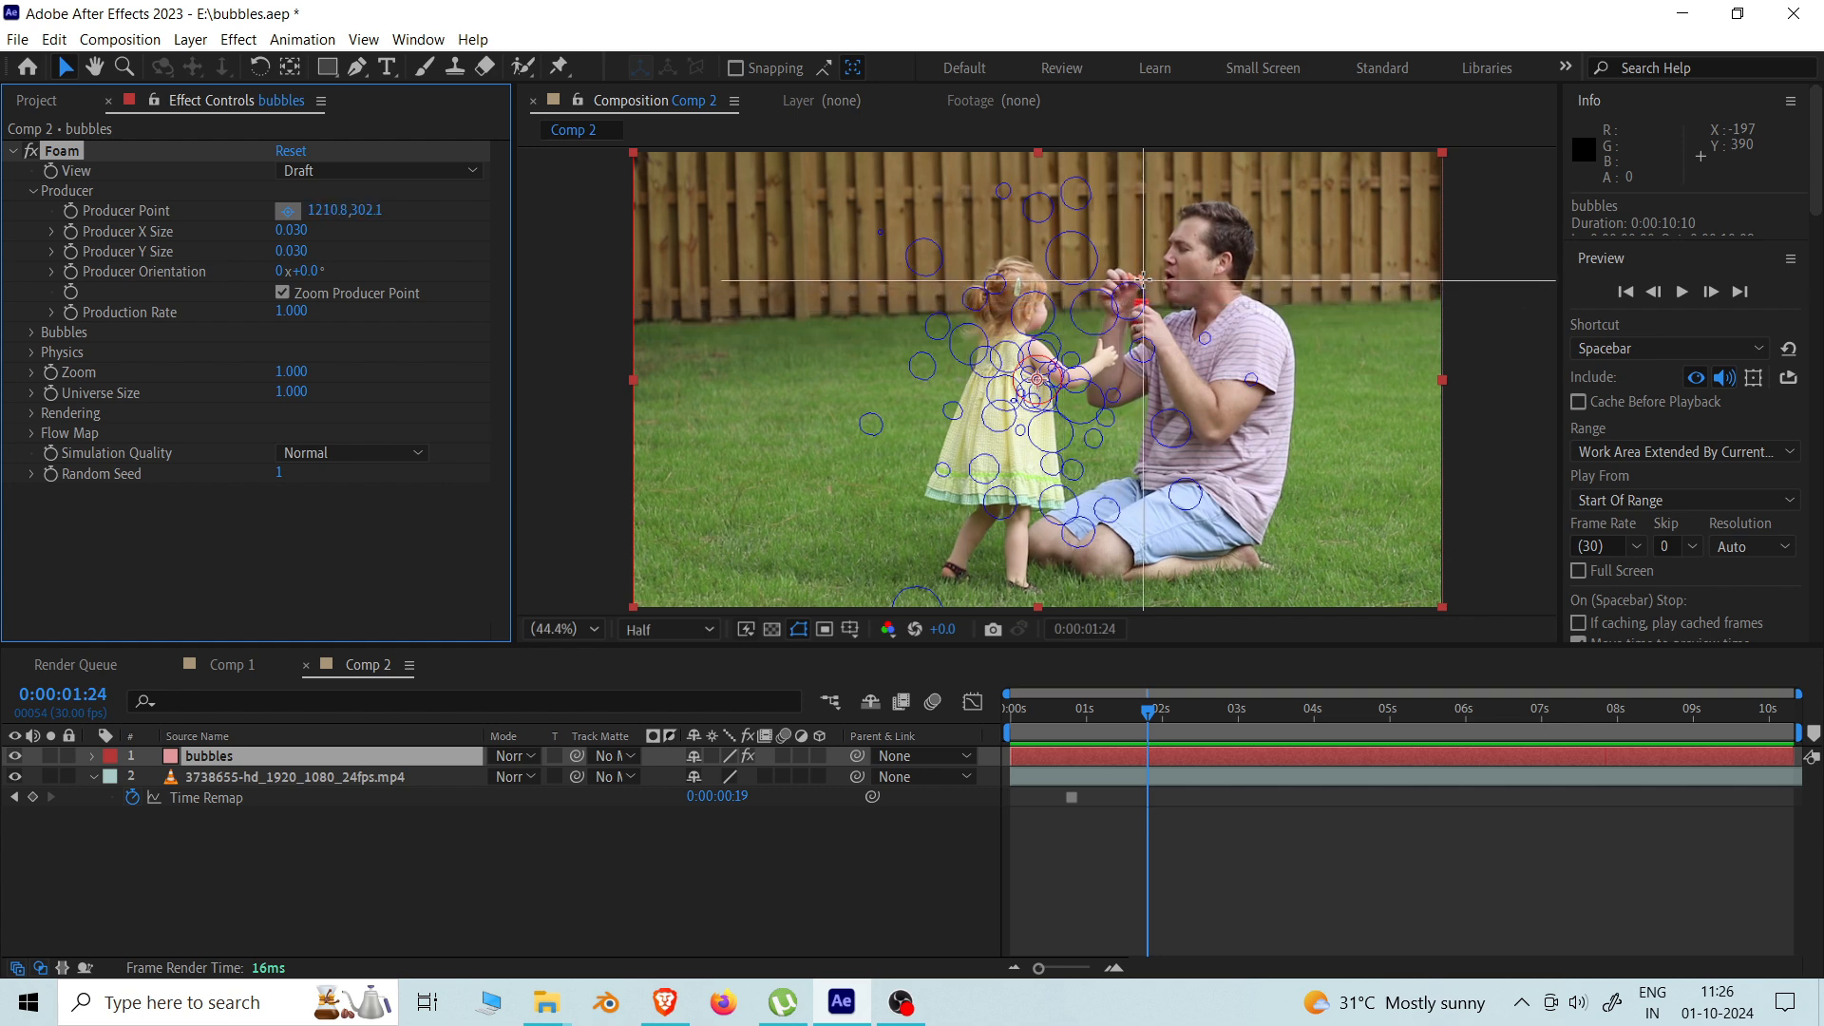
pyautogui.click(1141, 279)
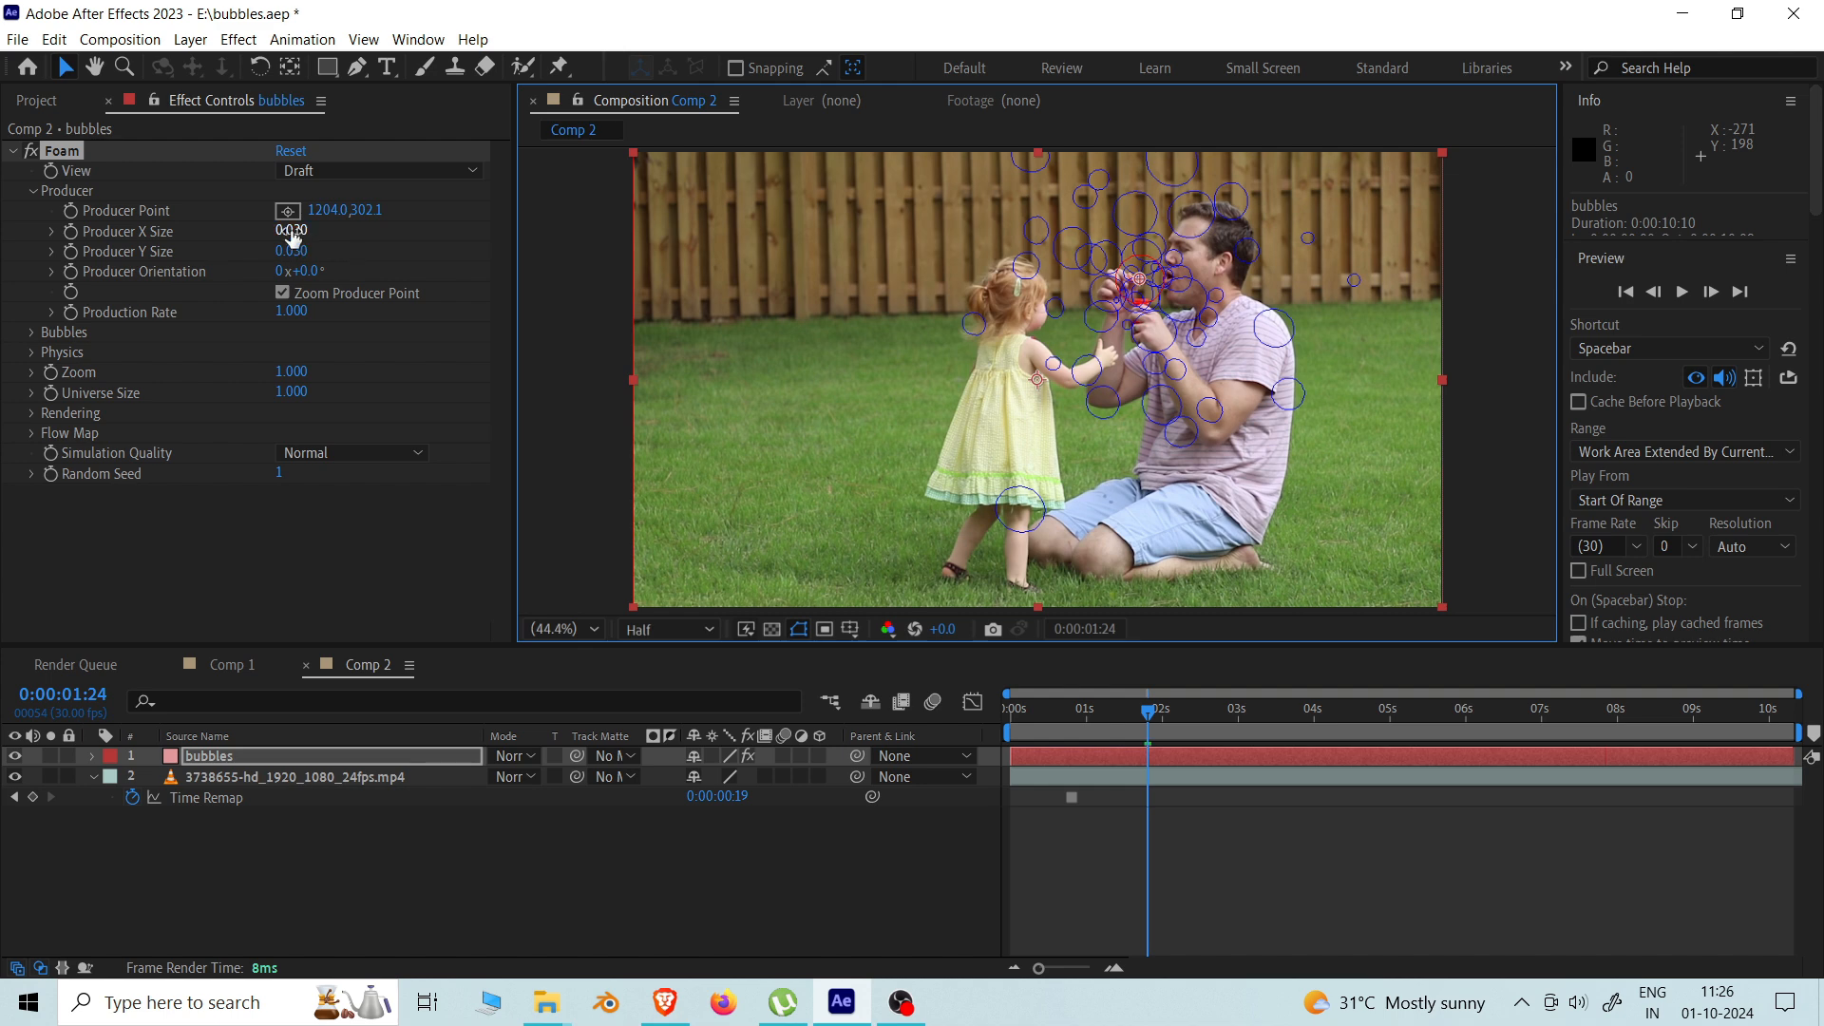
# Step: Try a much wider Producer X Size for the foam and set it back to 0.030
pyautogui.moveTo(292, 238); pyautogui.dragTo(850, 233)
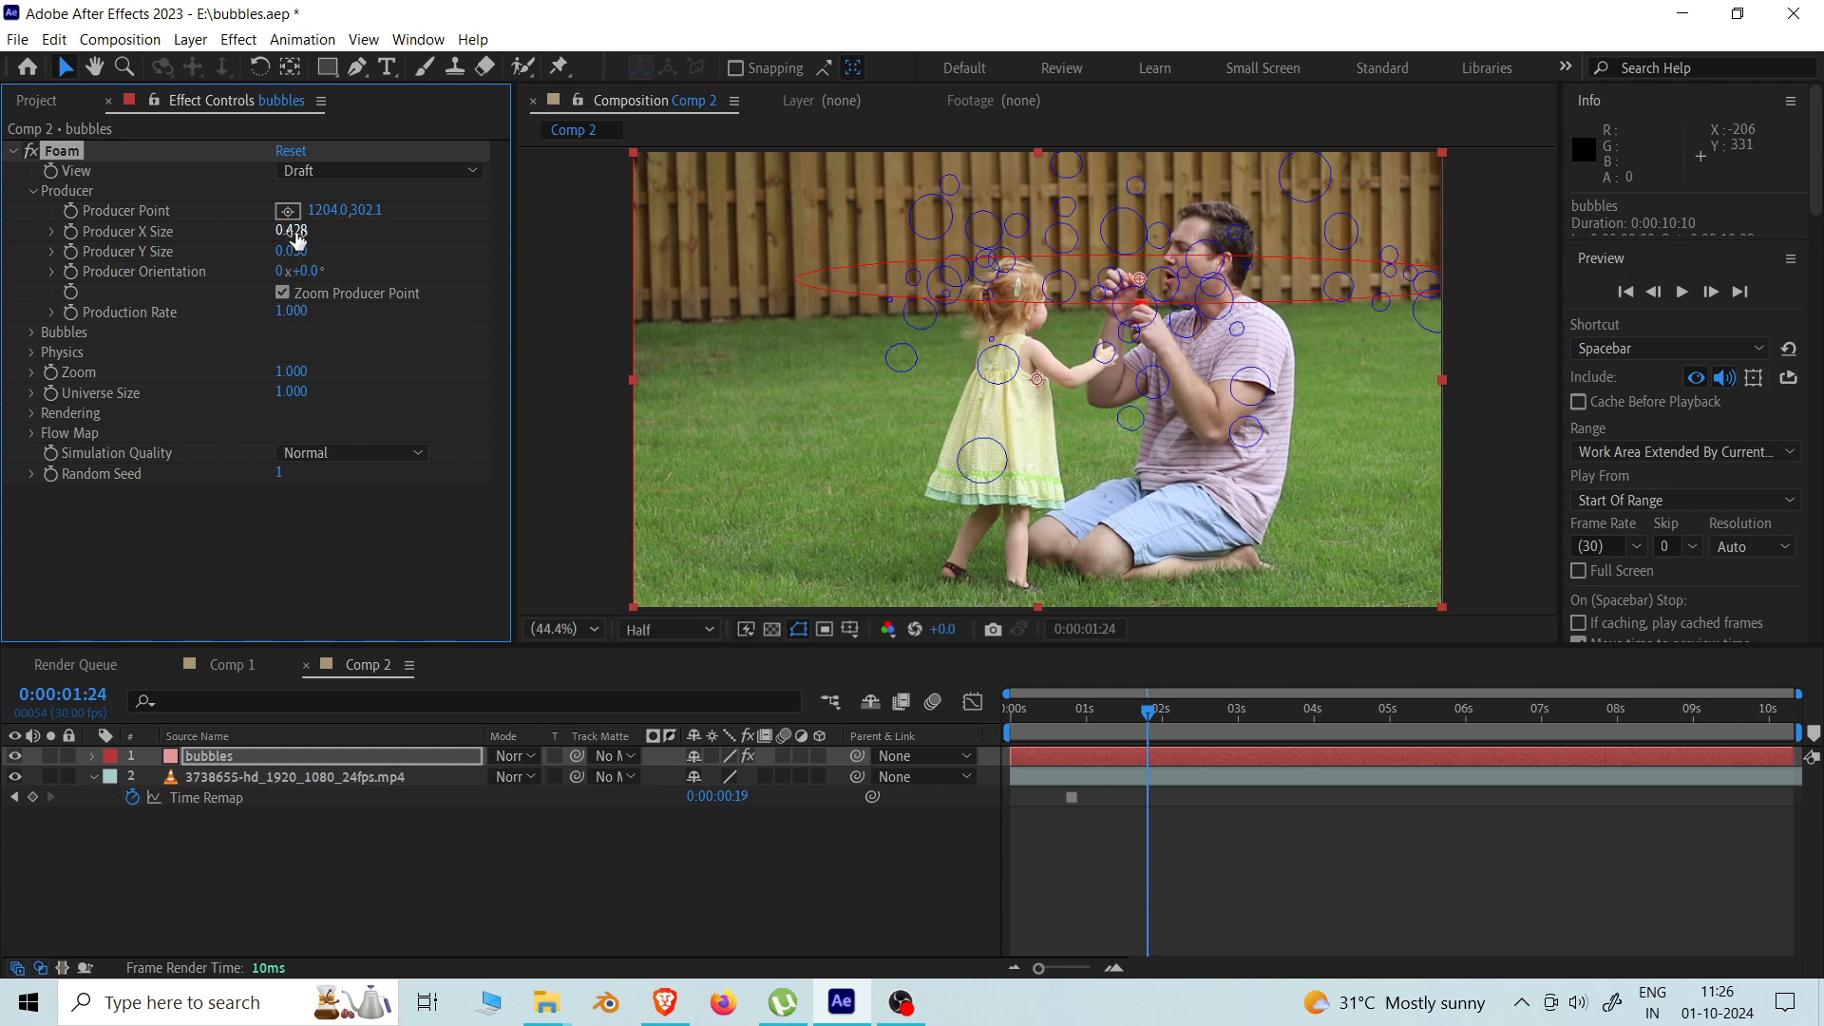
pyautogui.moveTo(290, 231); pyautogui.dragTo(122, 235)
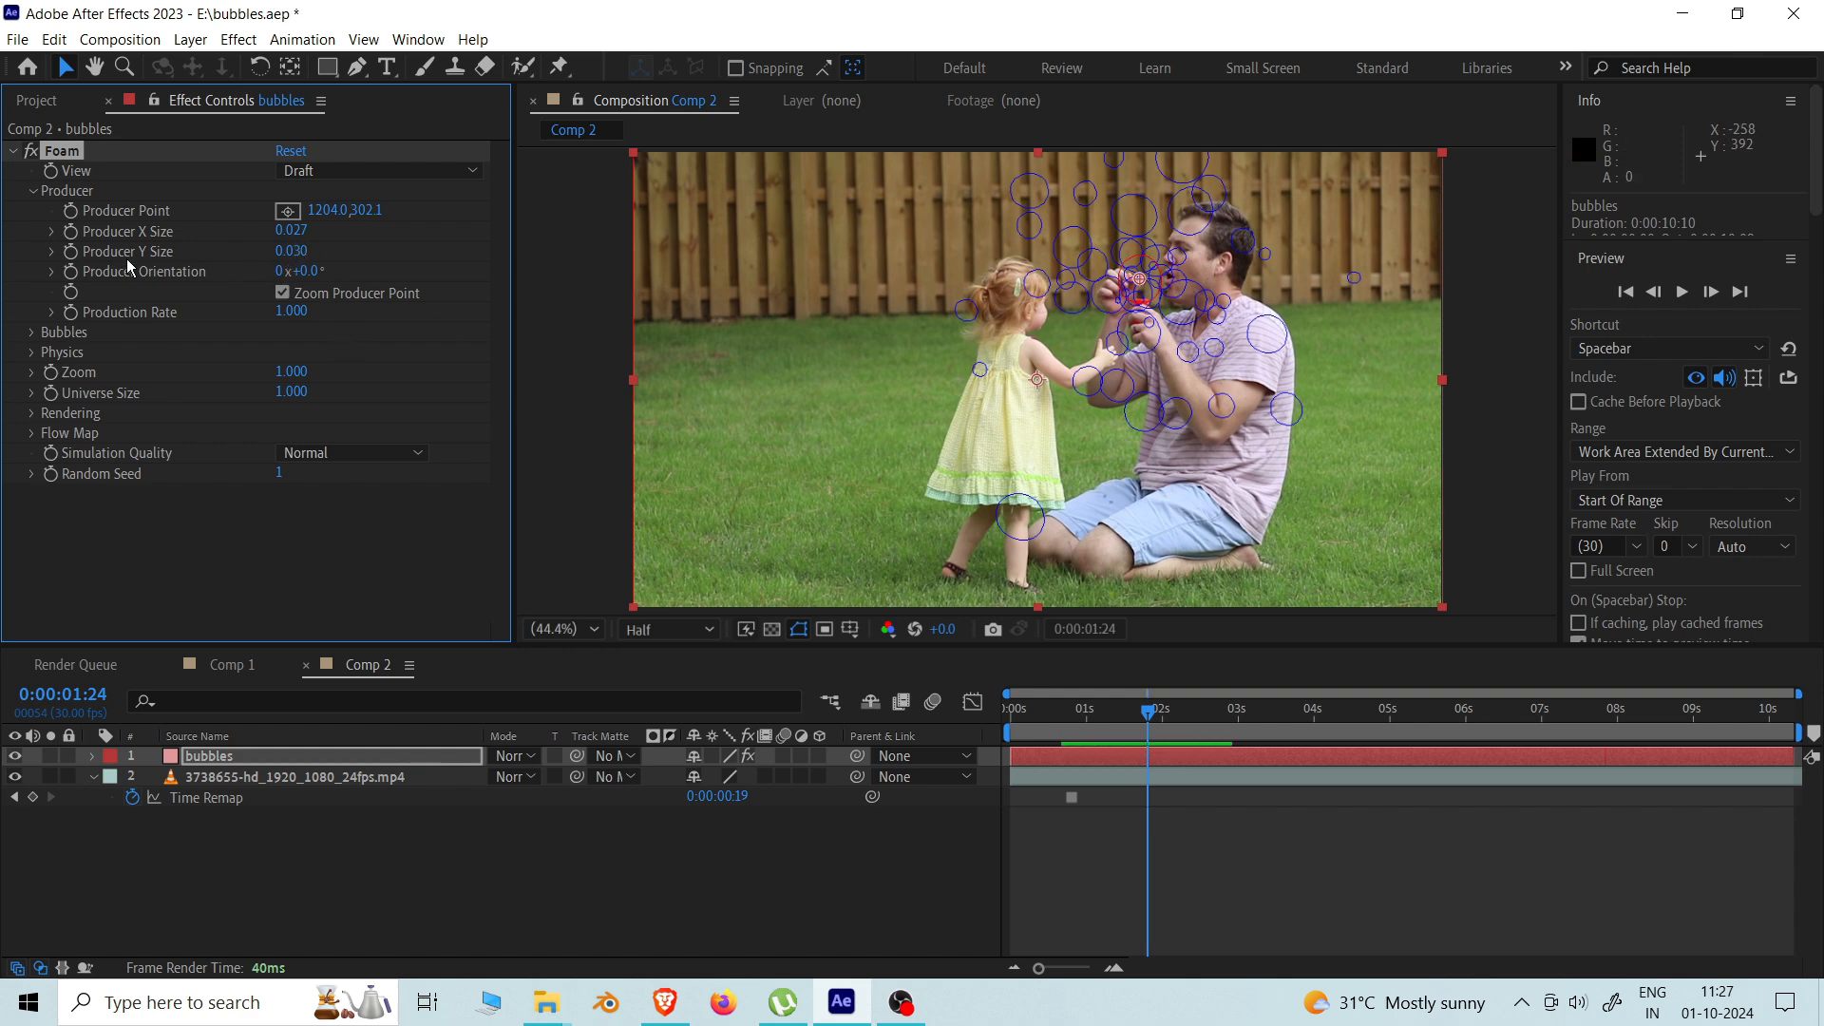
pyautogui.click(288, 233)
pyautogui.press('BackSpace')
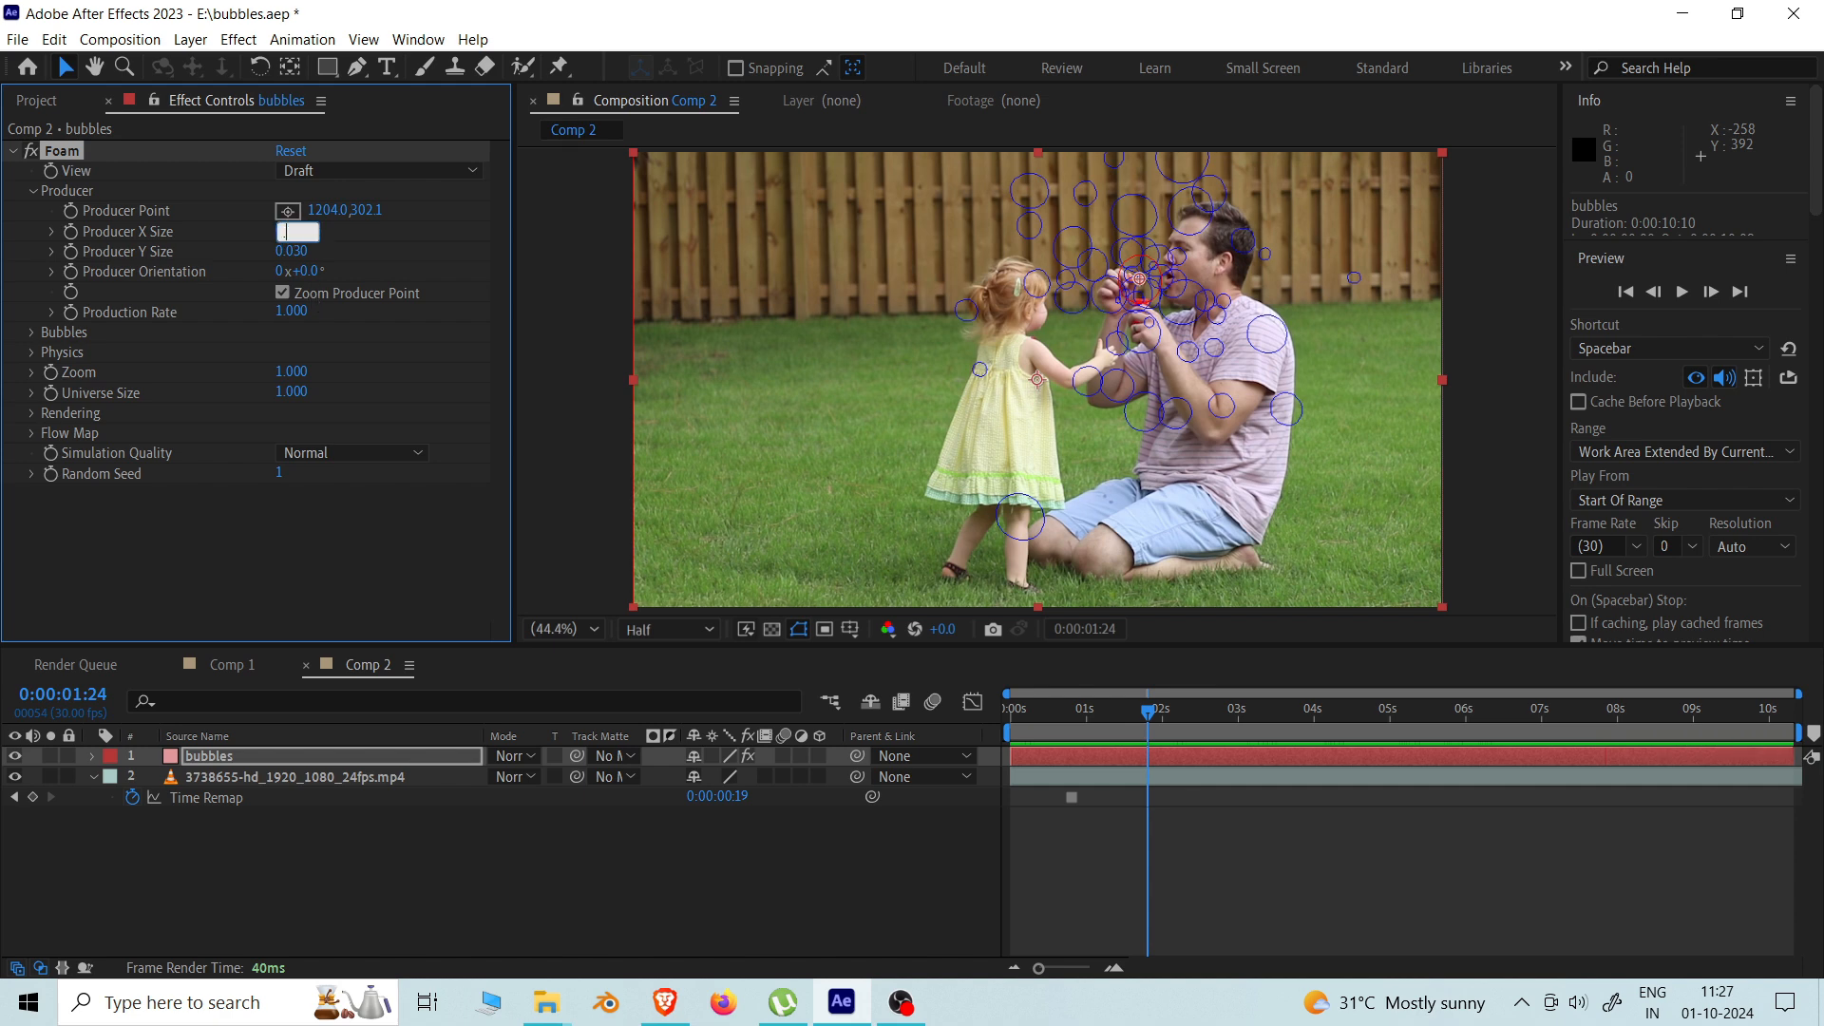
pyautogui.press('Return')
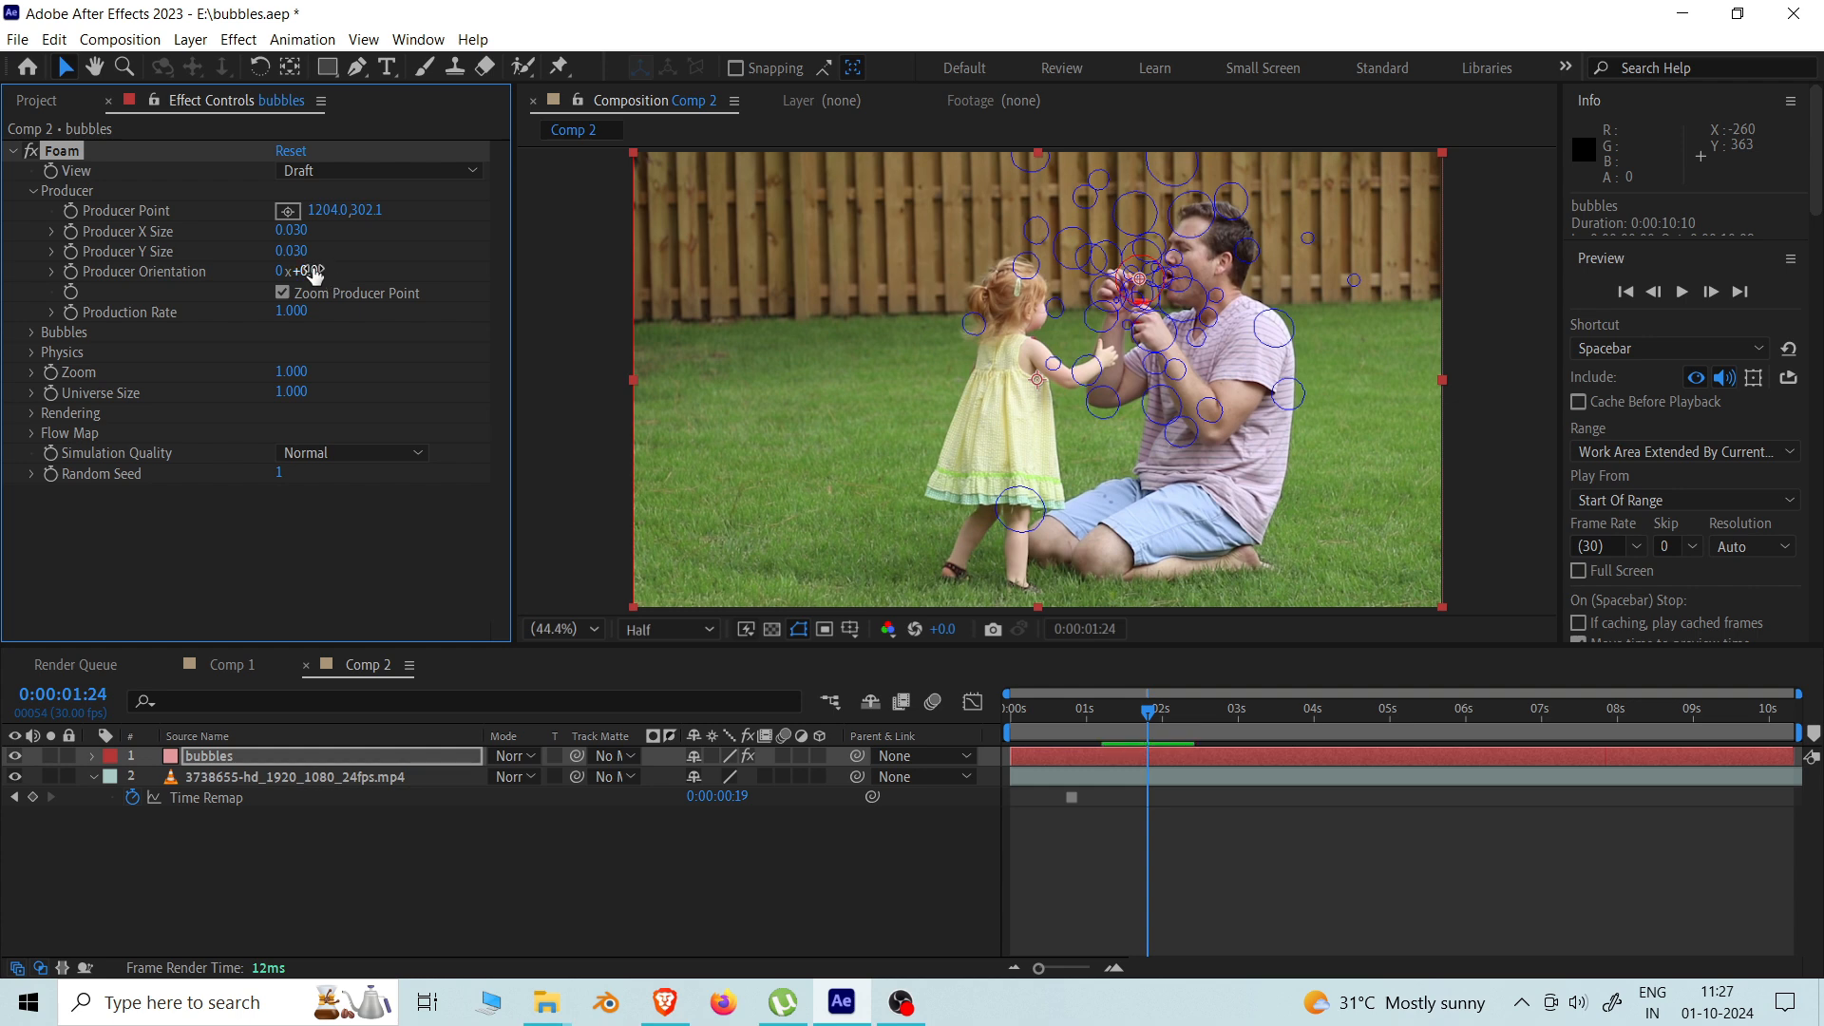
# Step: Try a Producer Orientation of -9° and reset it to 0°
pyautogui.moveTo(314, 274)
pyautogui.mouseDown()
pyautogui.moveTo(401, 267)
pyautogui.moveTo(324, 291)
pyautogui.mouseUp()
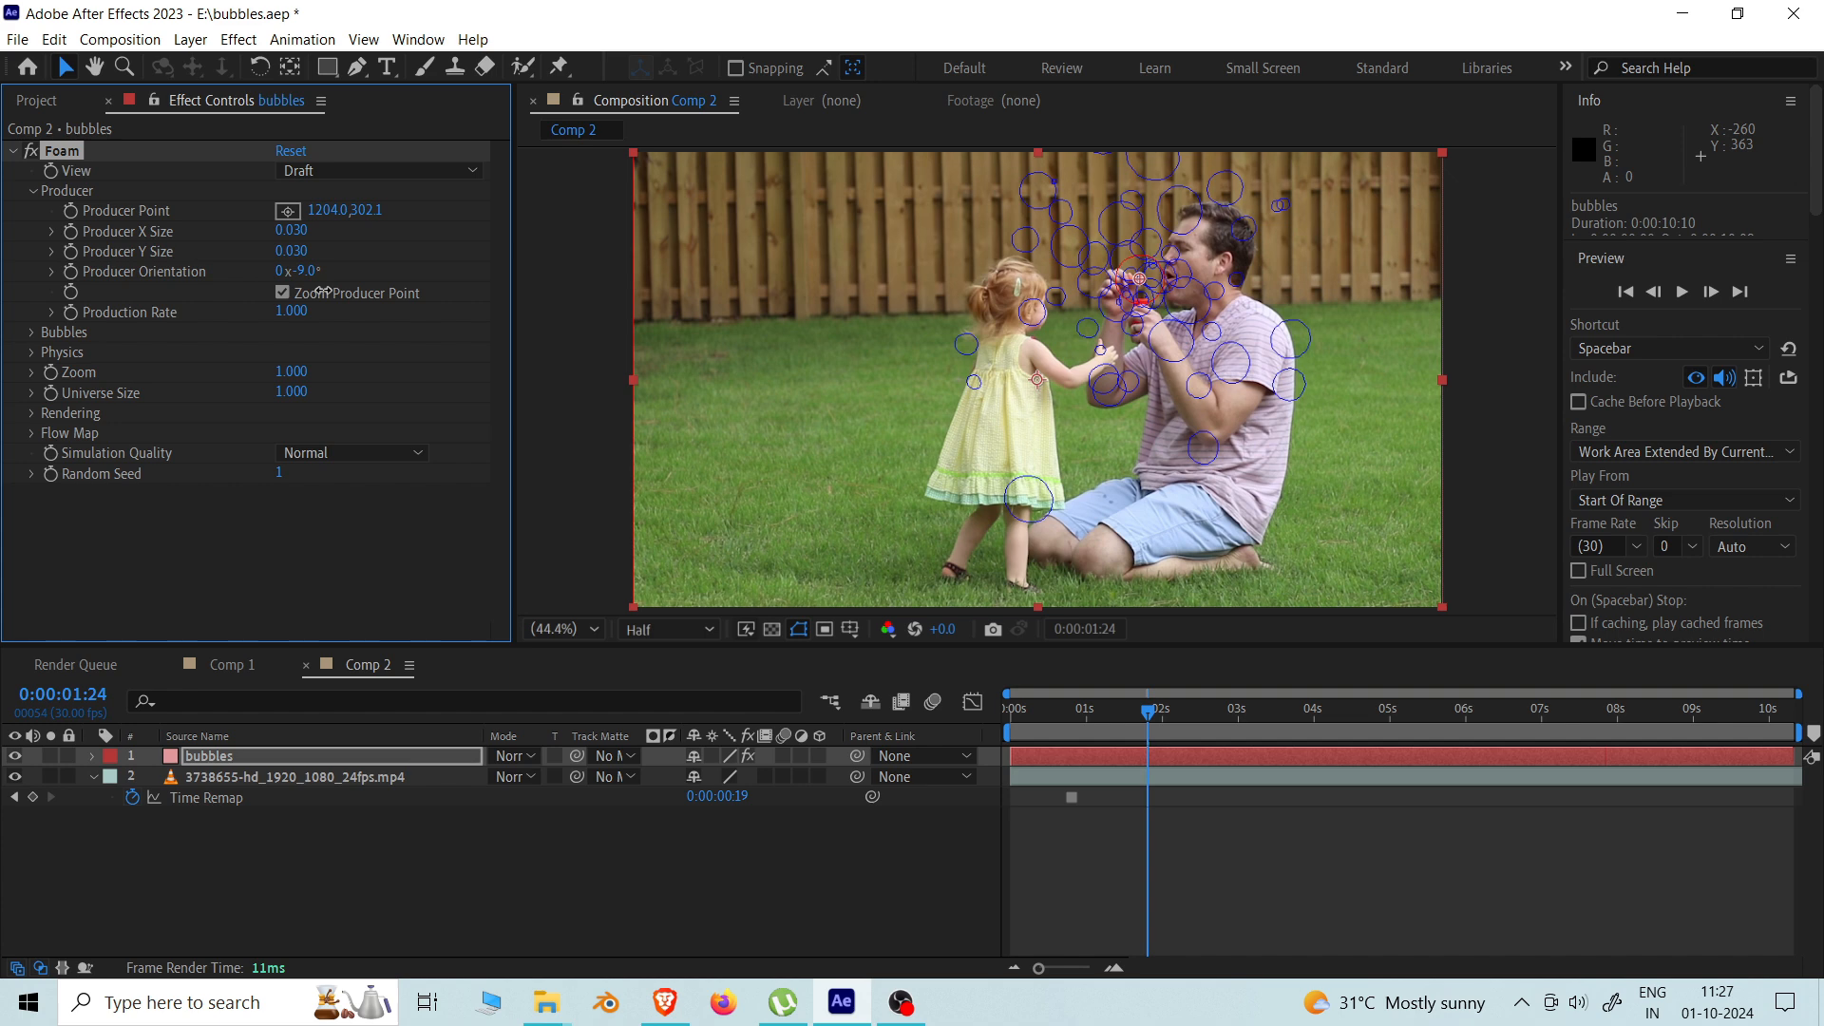
pyautogui.click(310, 274)
pyautogui.write('0')
pyautogui.press('Return')
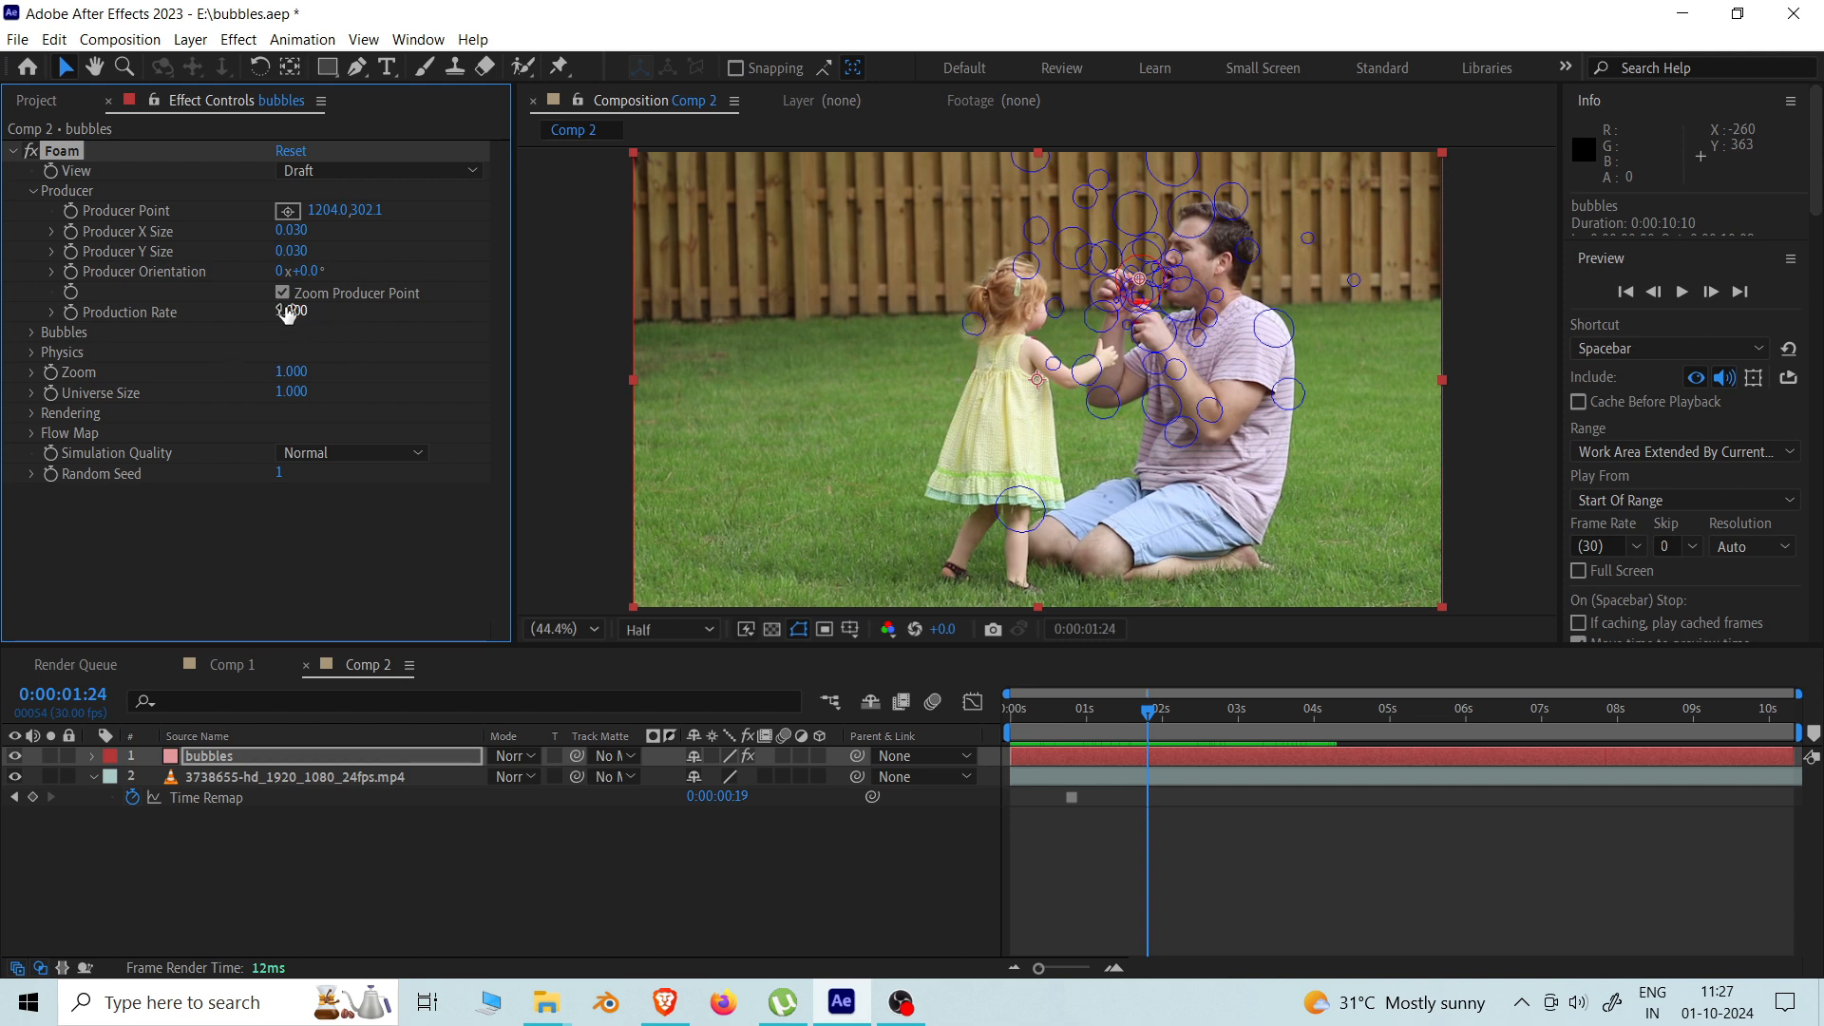
# Step: Preview the bubbles, set the foam's Production Rate to 0.5 and play the animation again from the first frame
pyautogui.click(982, 705)
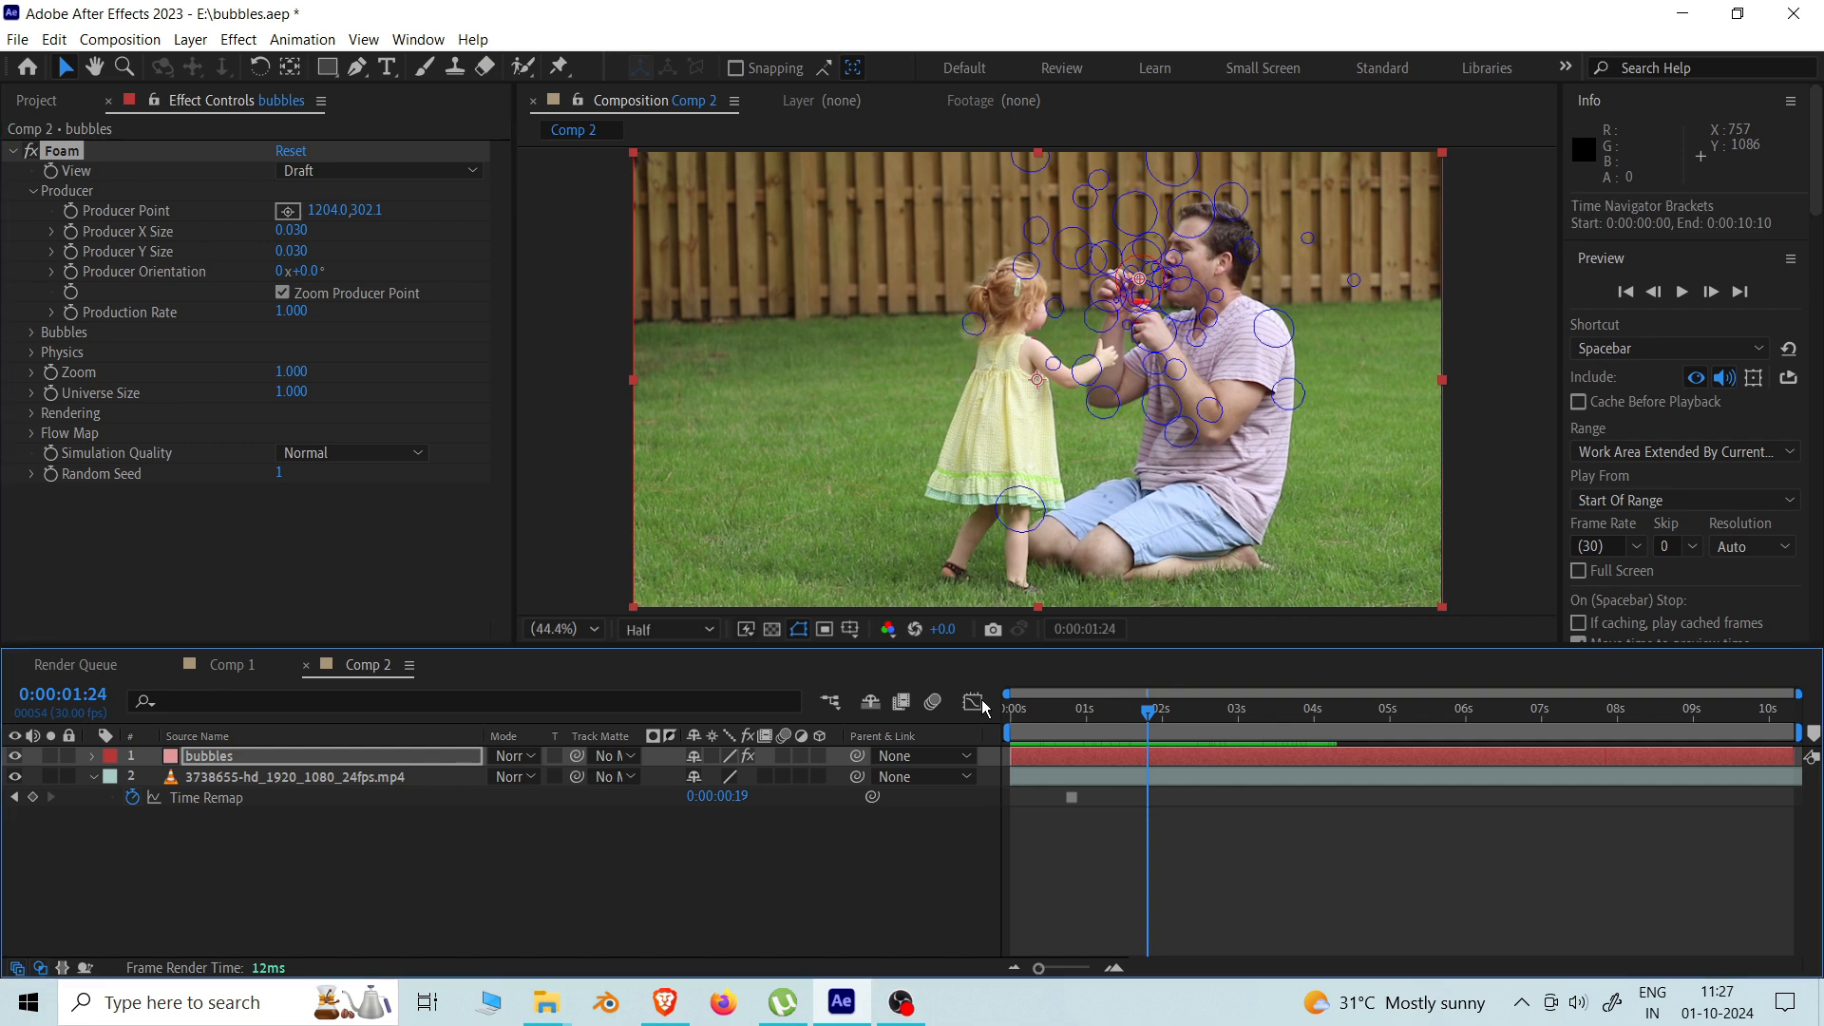
pyautogui.press('space')
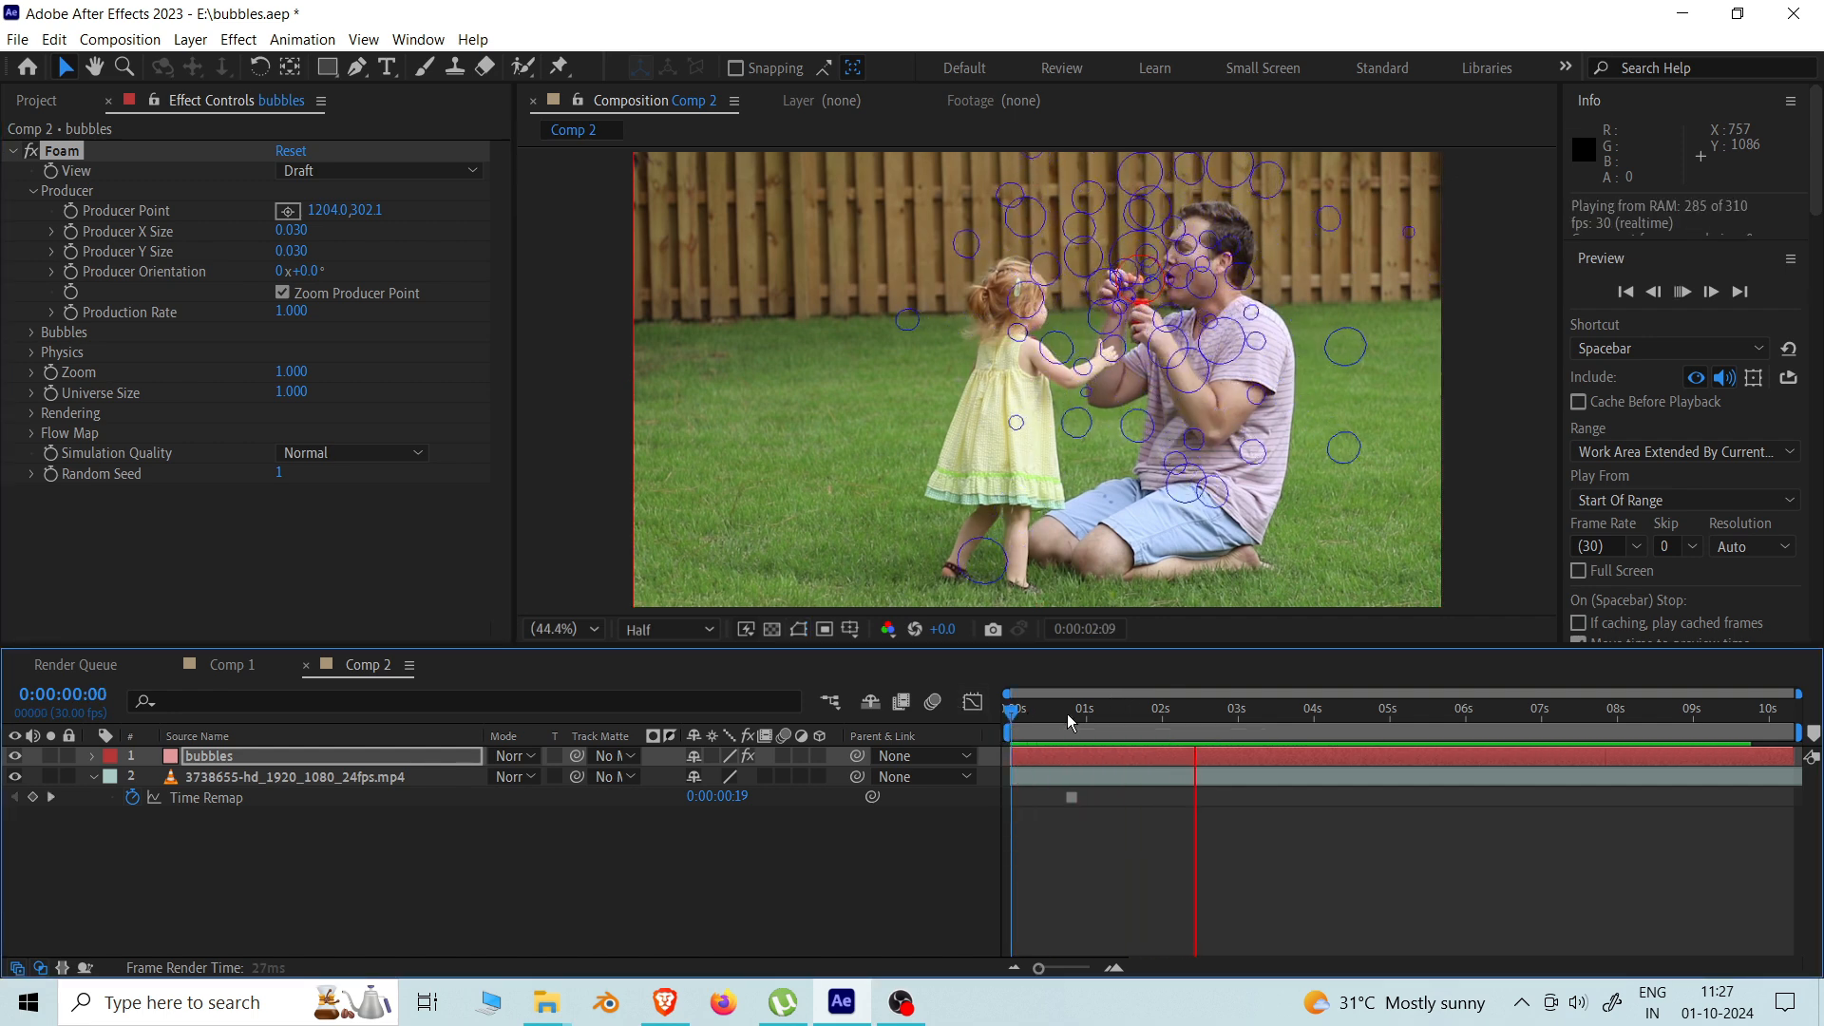
pyautogui.press('space')
pyautogui.click(291, 313)
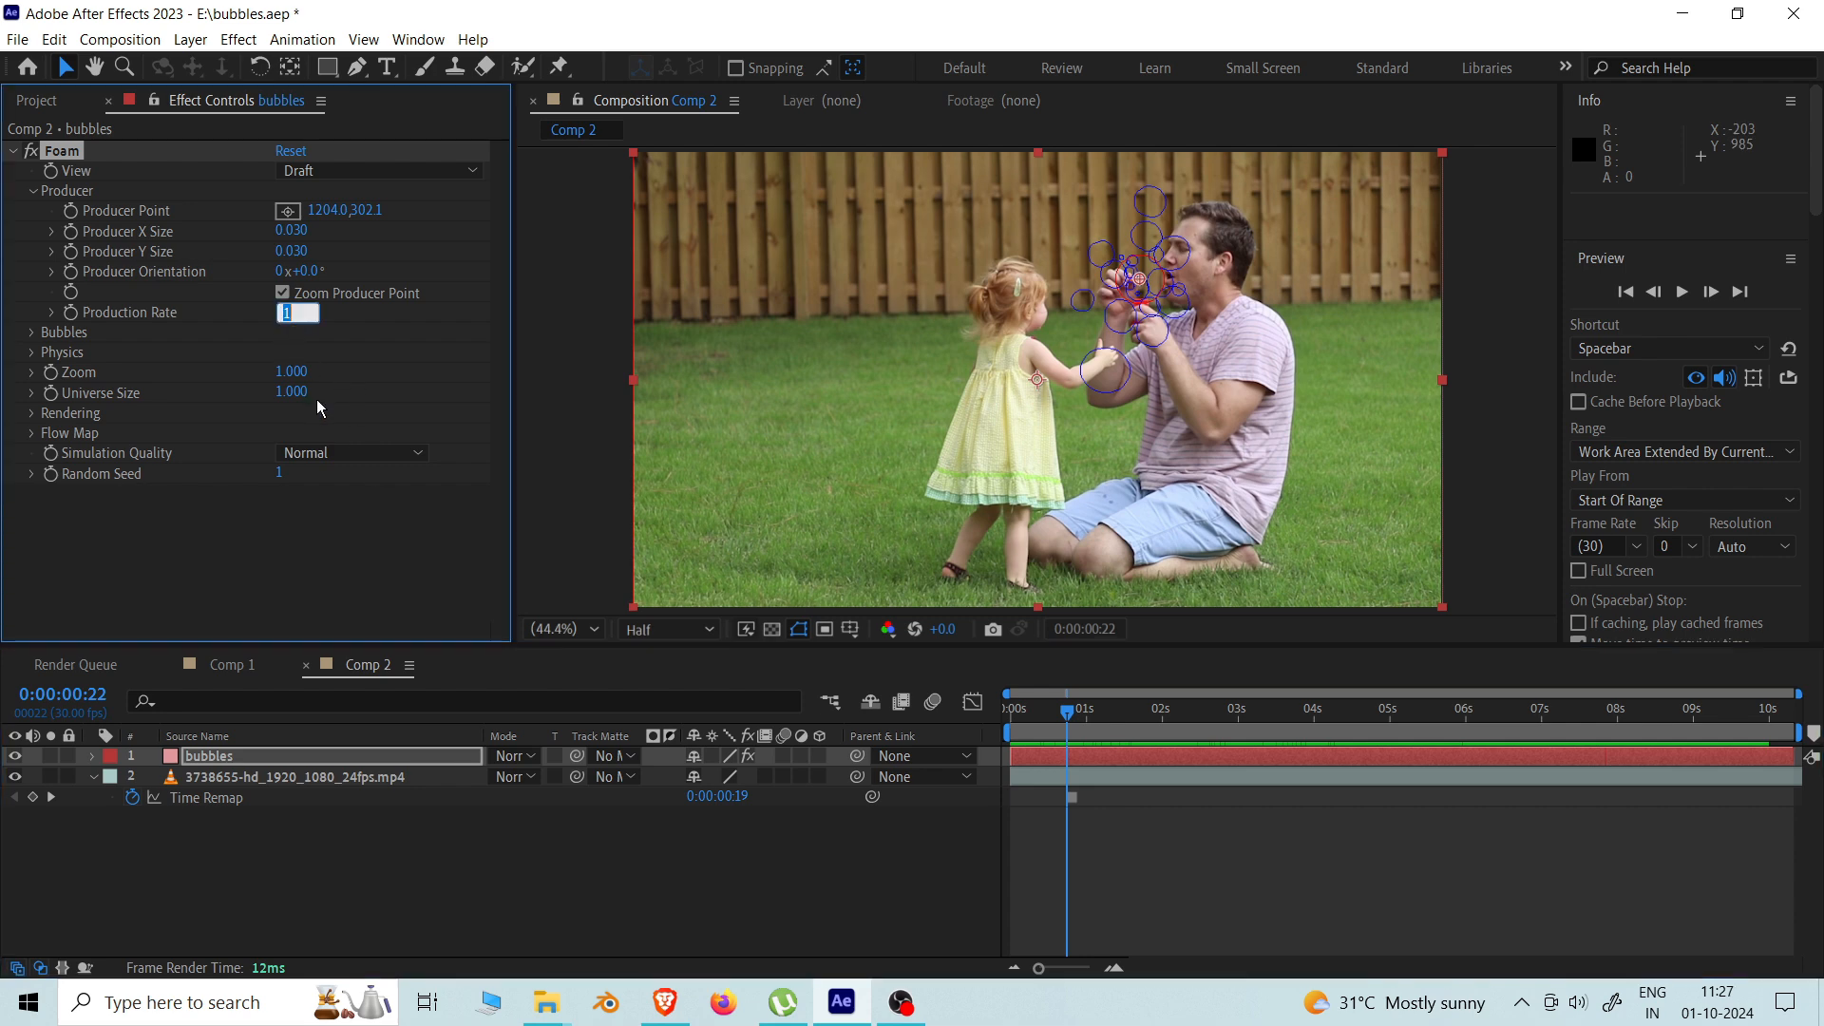
pyautogui.write('.5')
pyautogui.press('Return')
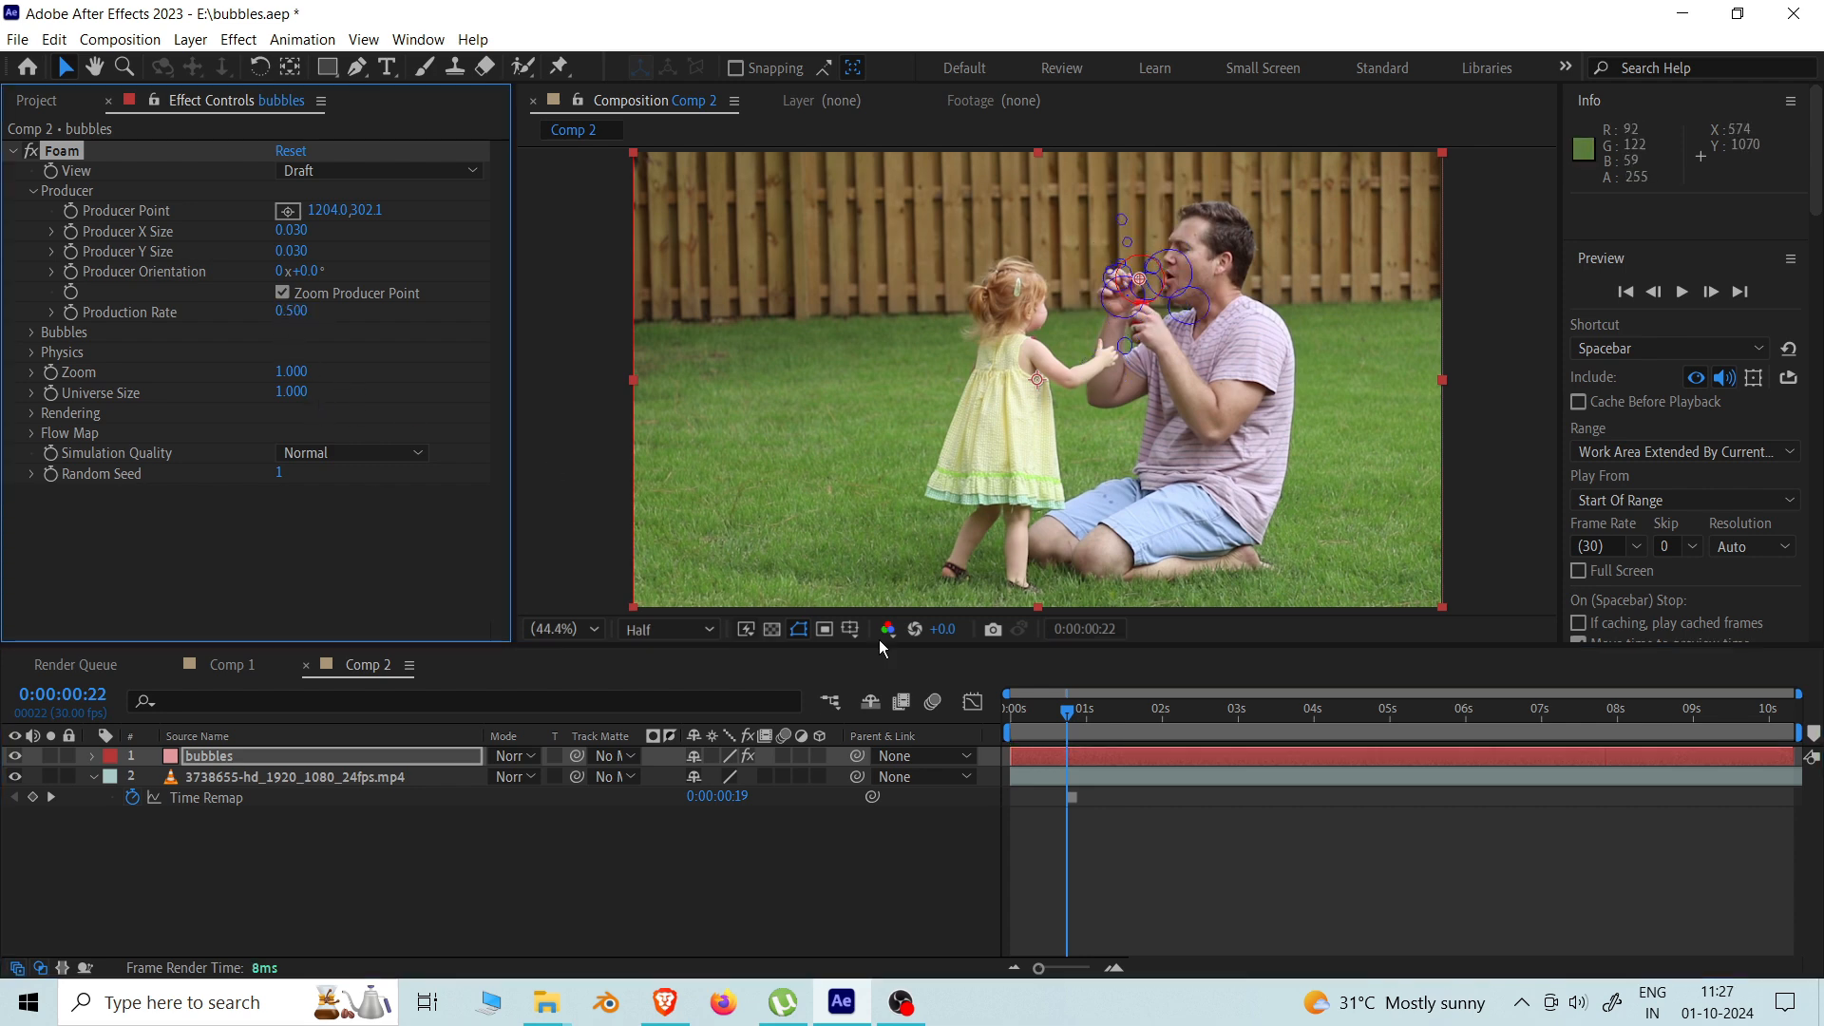
pyautogui.click(955, 708)
pyautogui.press('space')
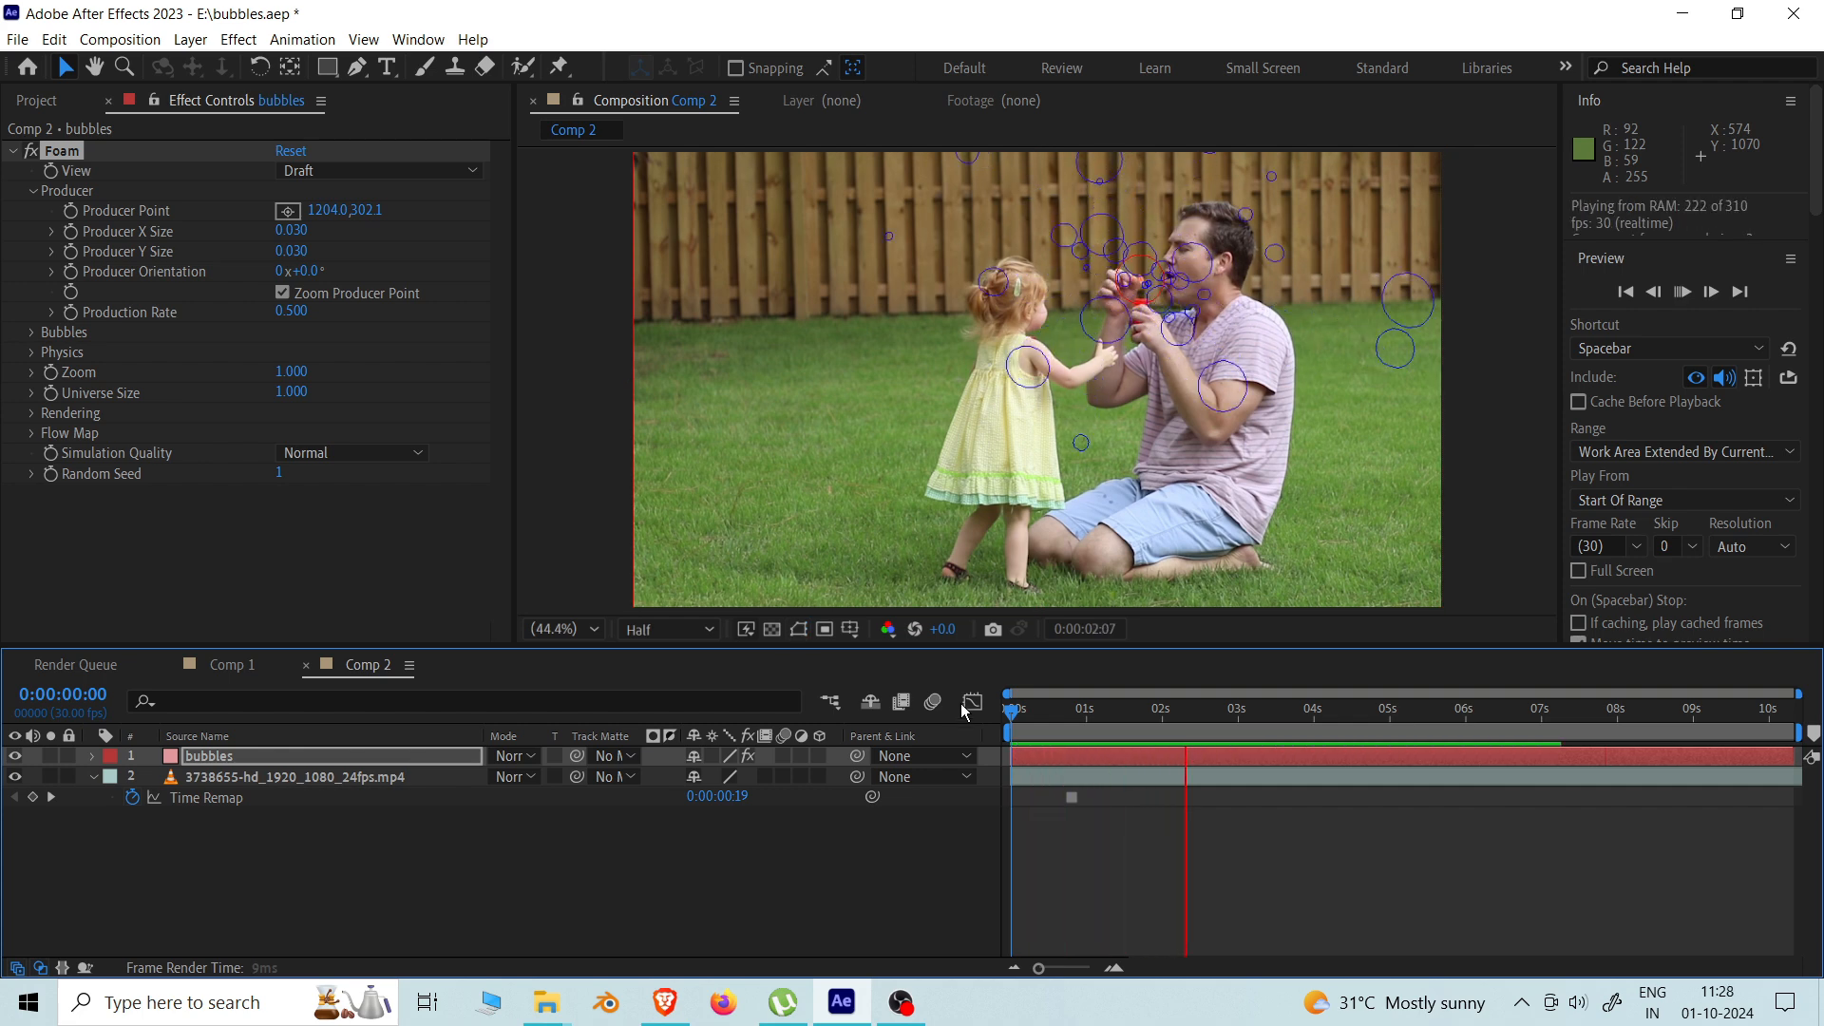
pyautogui.click(1049, 708)
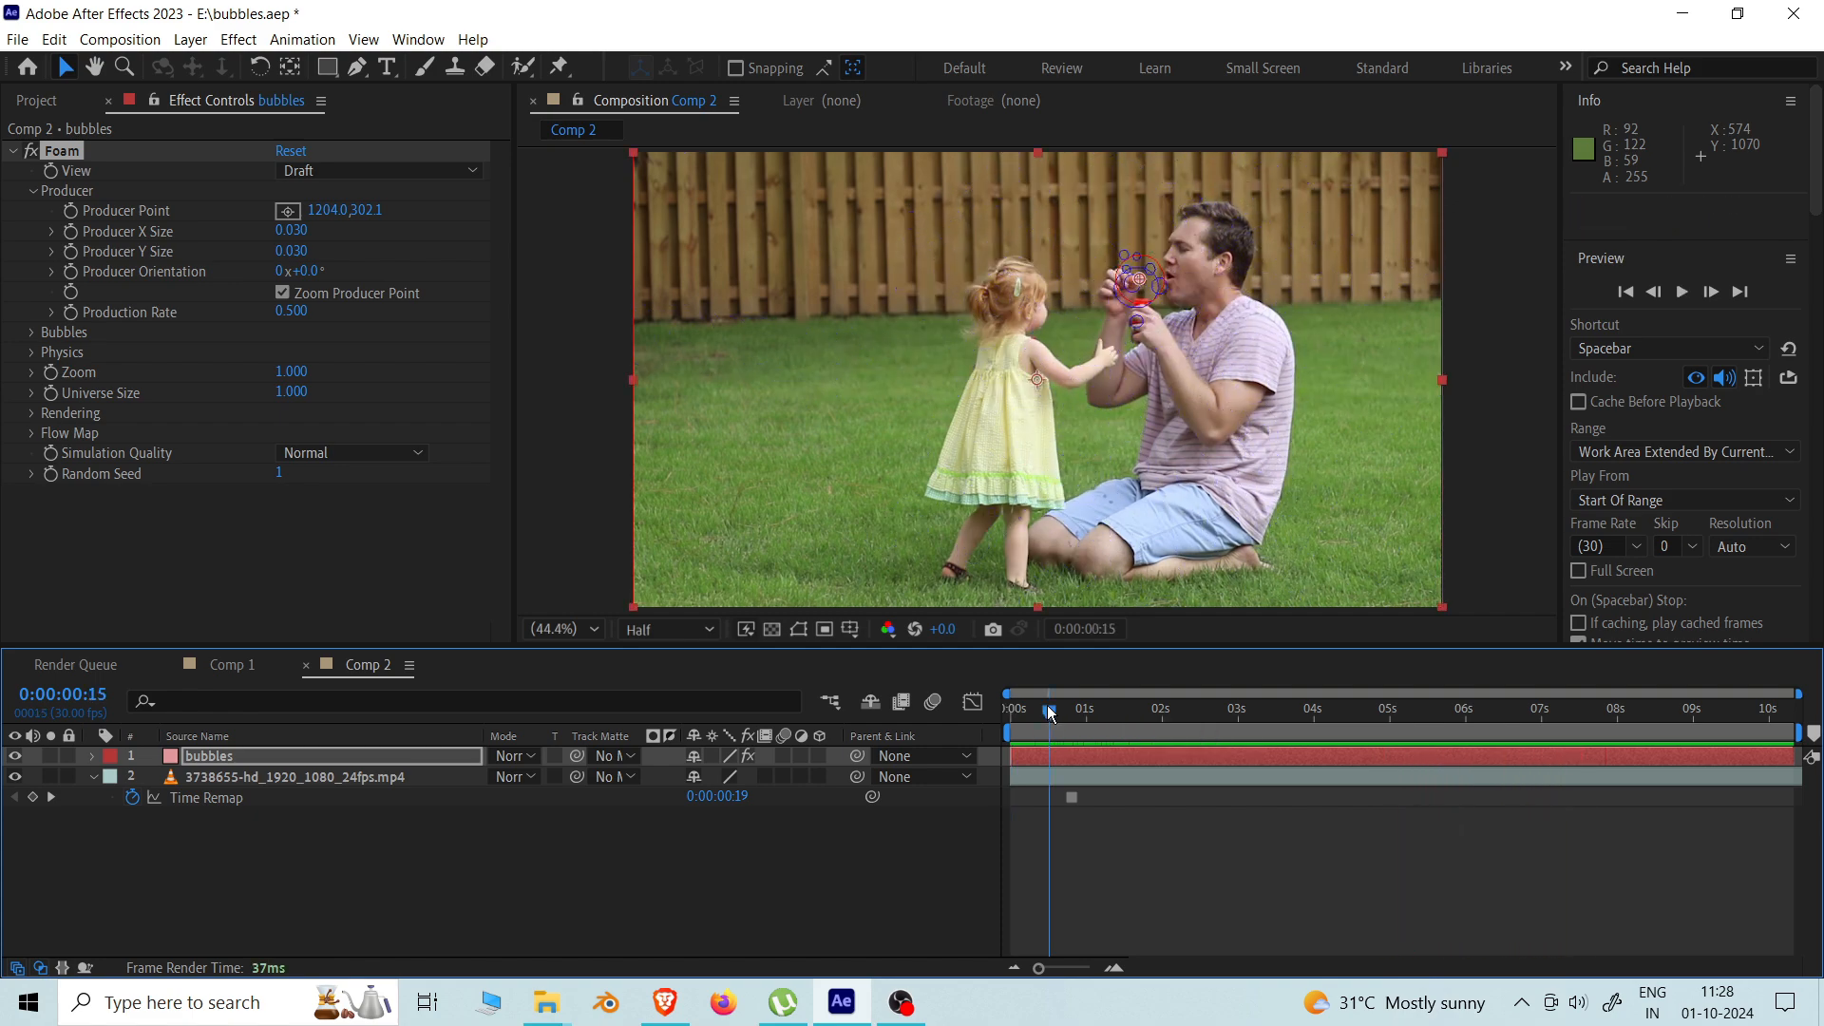
# Step: Set the foam's Production Rate to 0.1 and preview the bubbles from the first frame
pyautogui.click(292, 312)
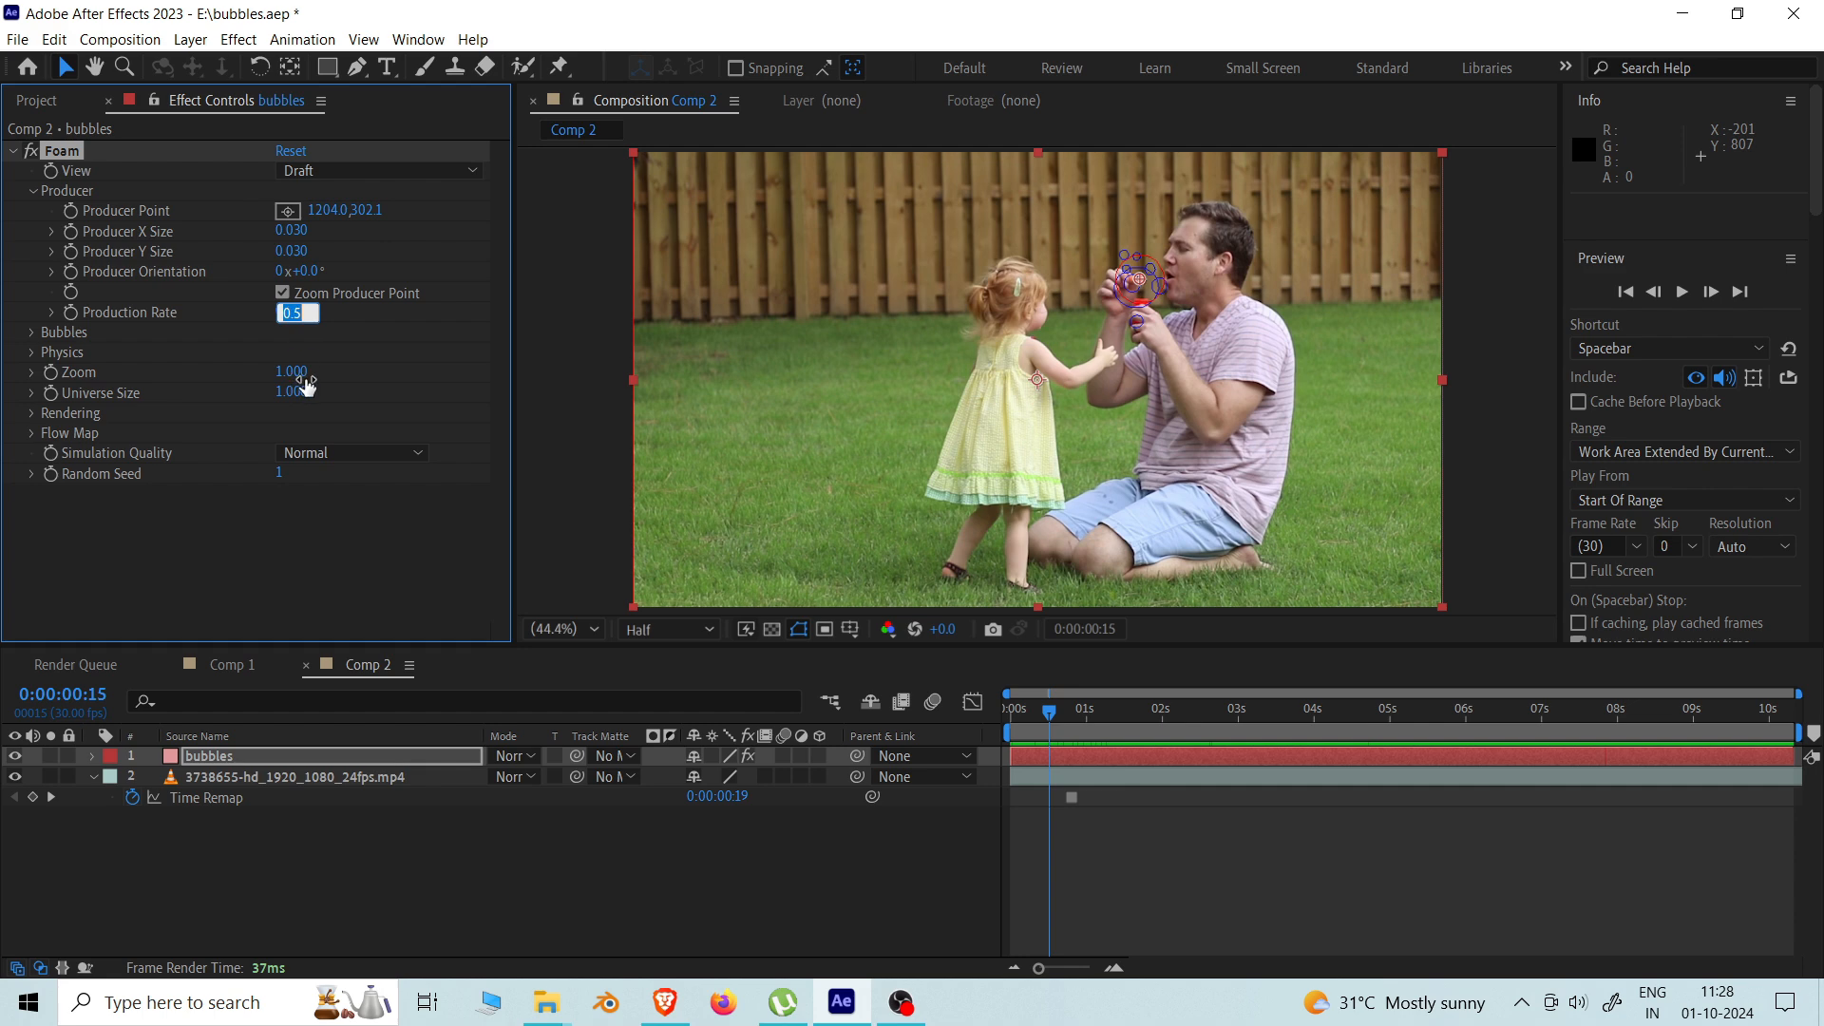
pyautogui.press('Return')
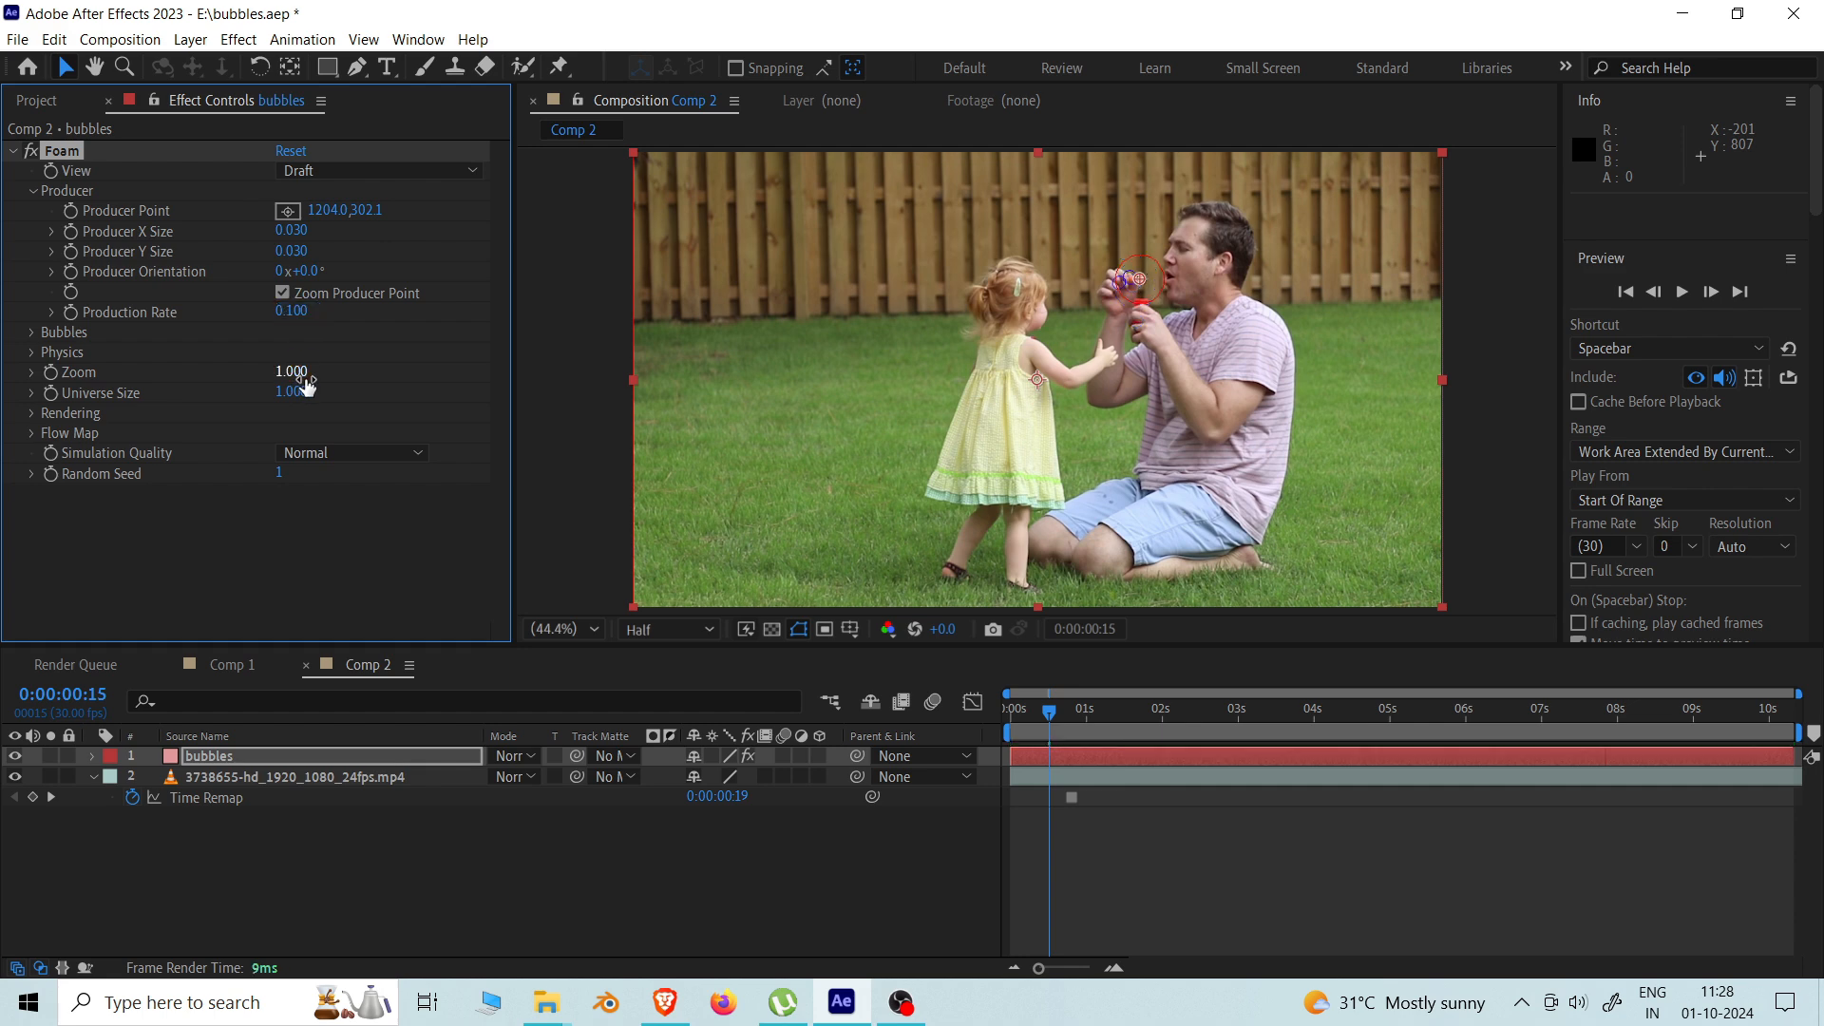
pyautogui.moveTo(1053, 715); pyautogui.dragTo(989, 718)
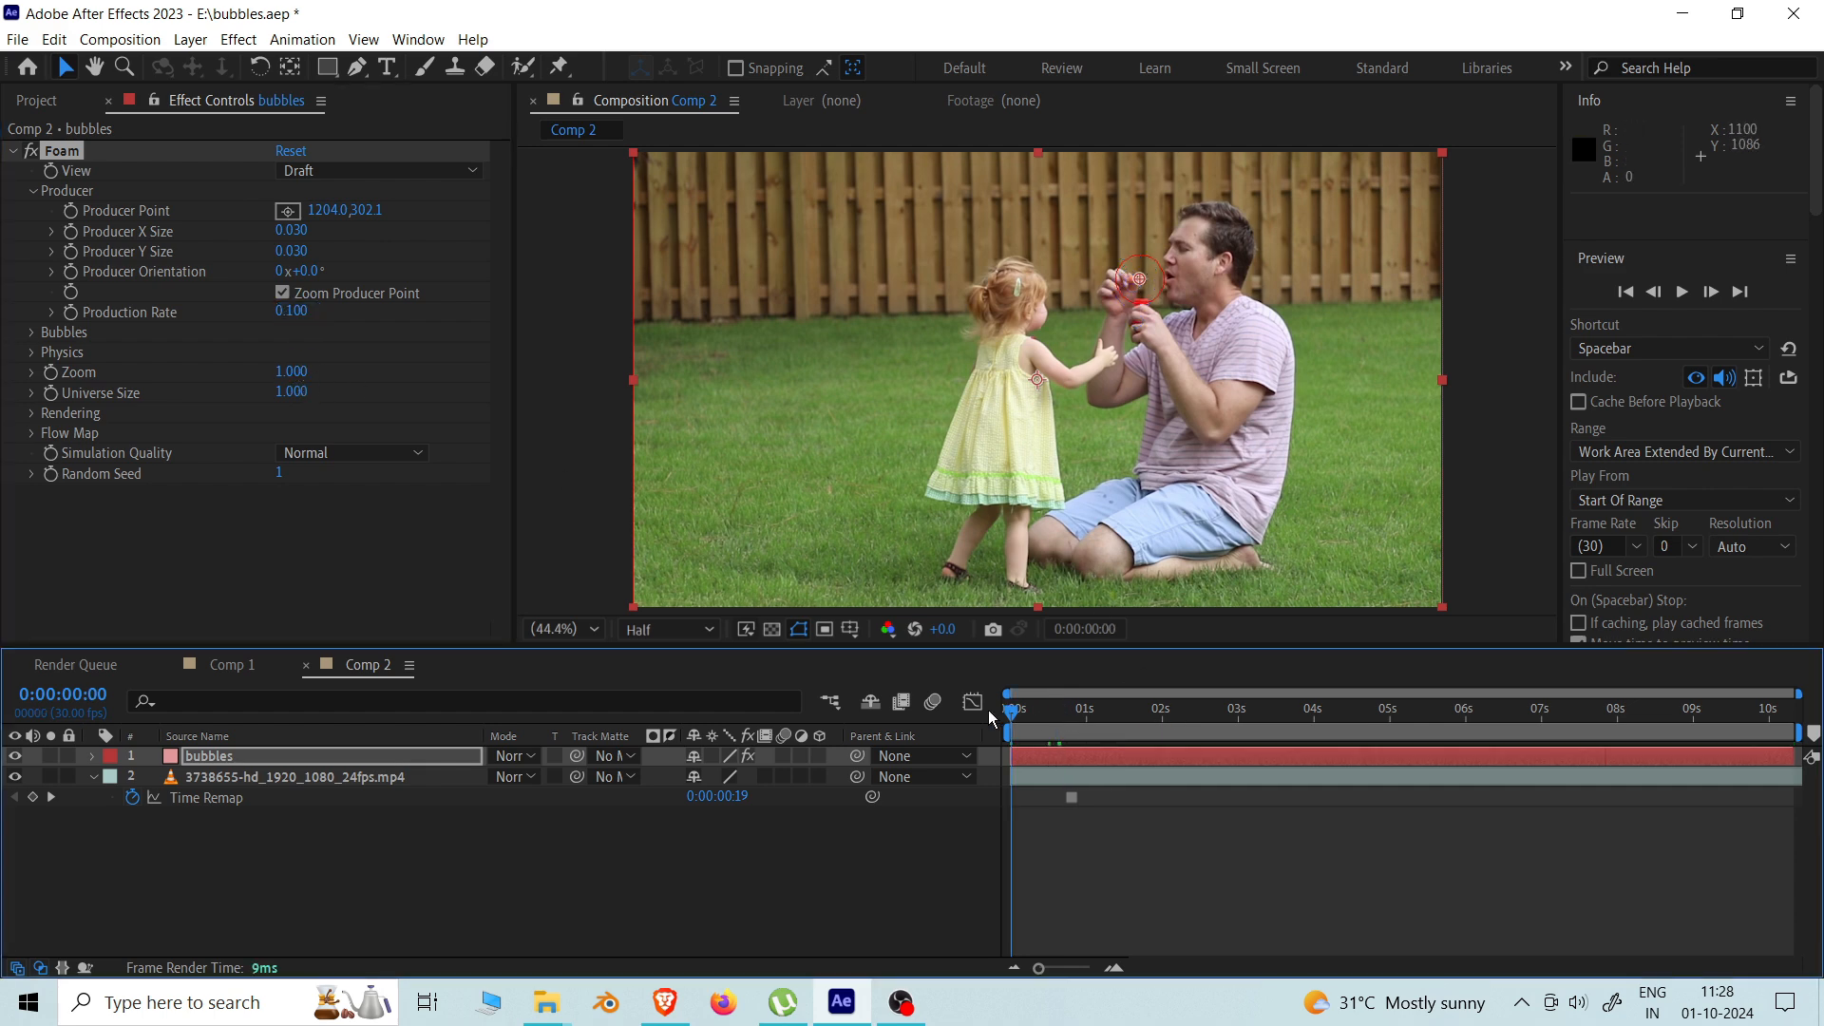
pyautogui.press('space')
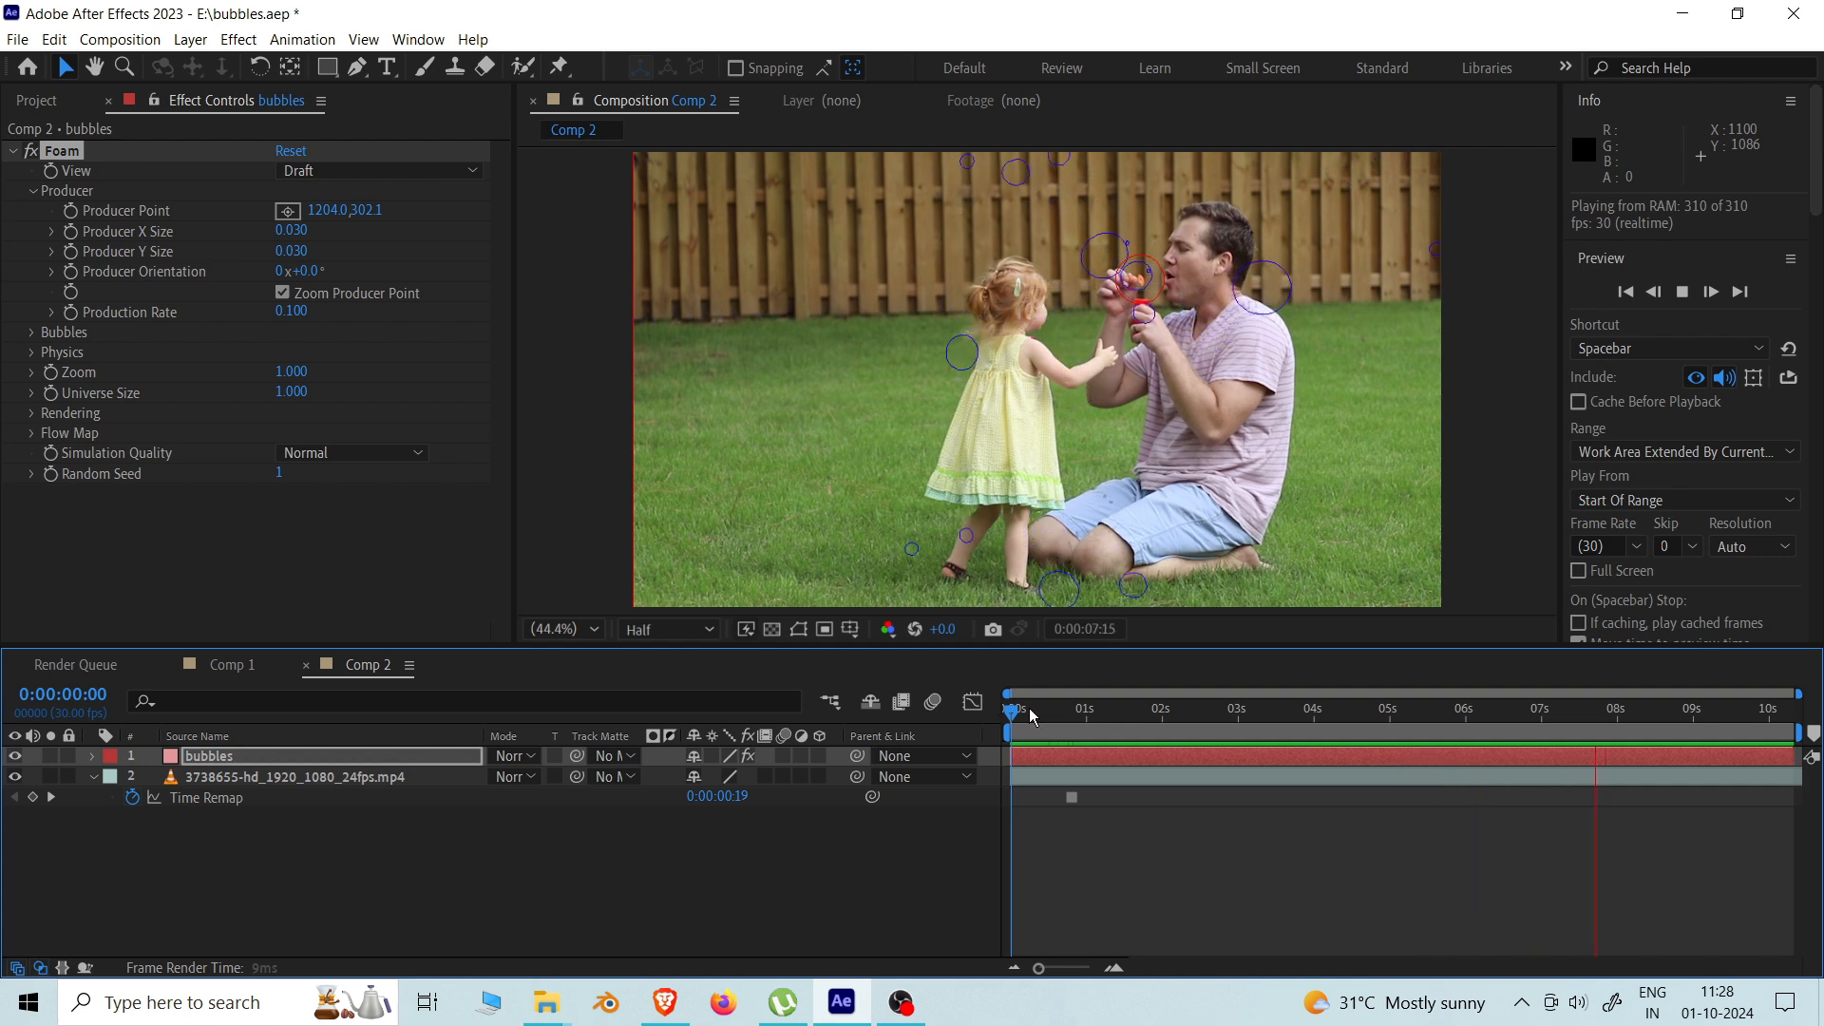
pyautogui.press('space')
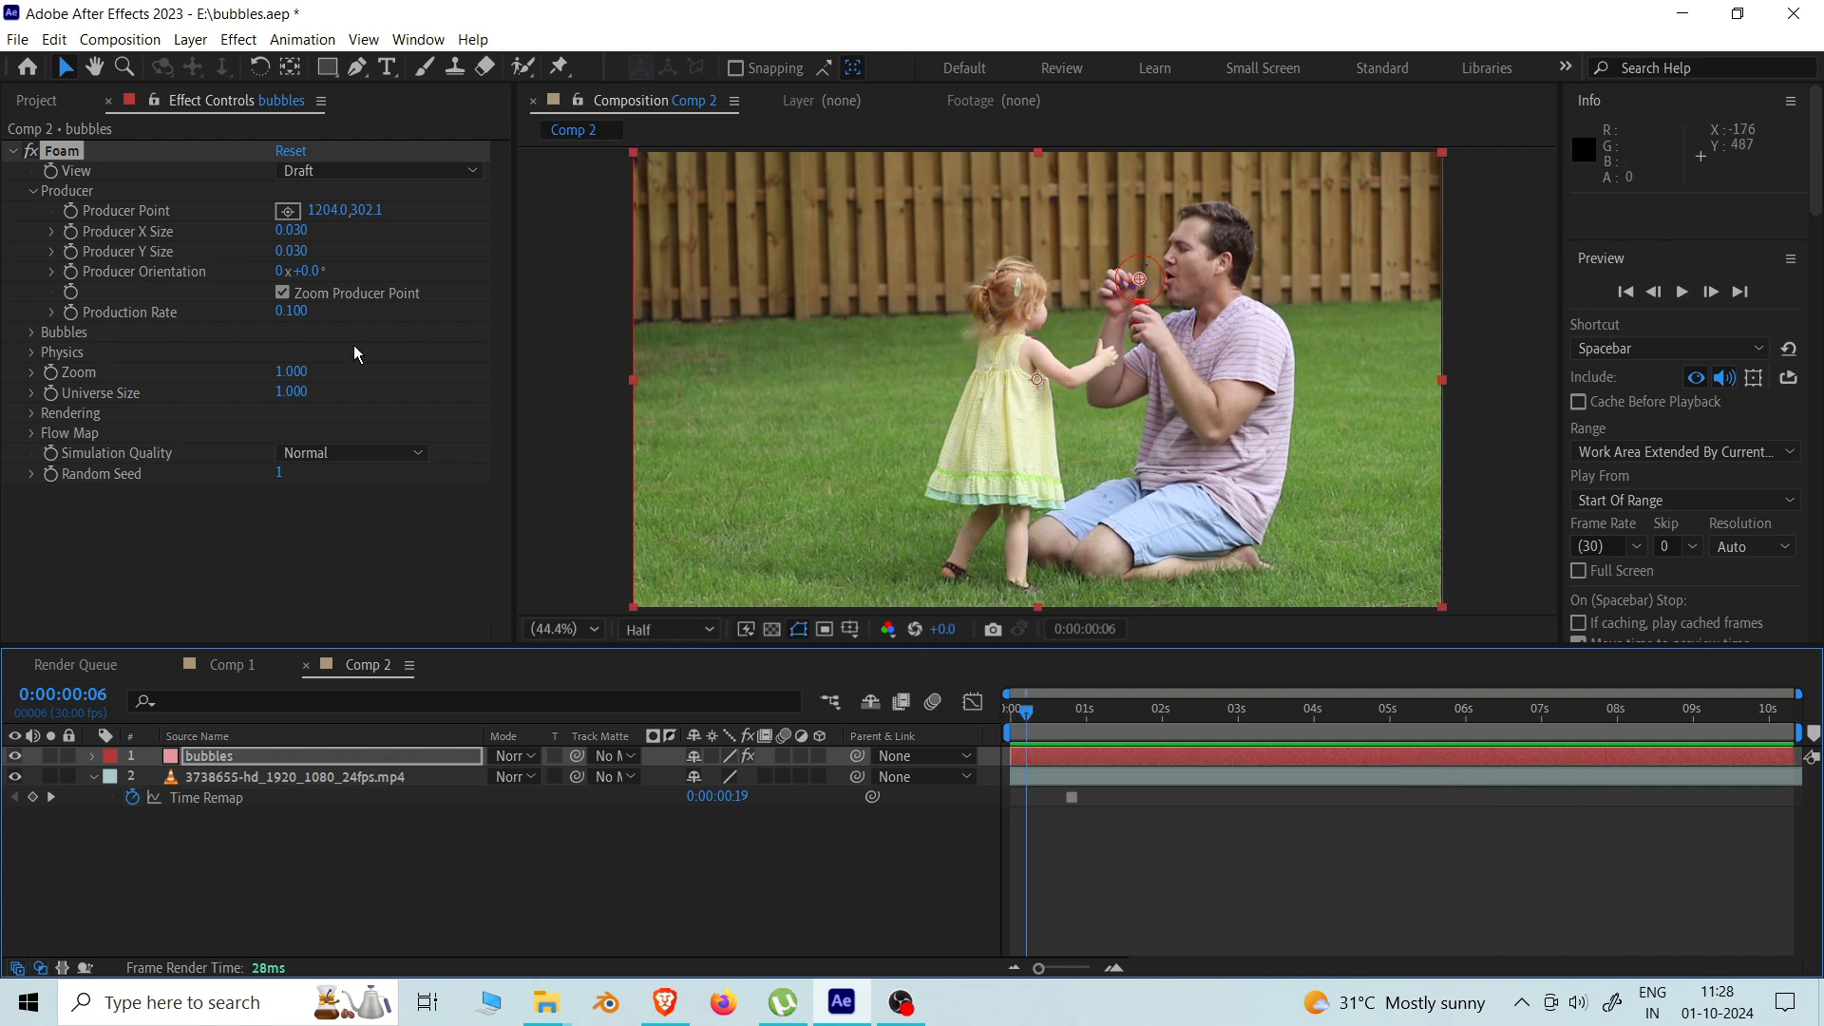
# Step: Set the foam's Production Rate to 0.2 and preview the animation
pyautogui.click(302, 312)
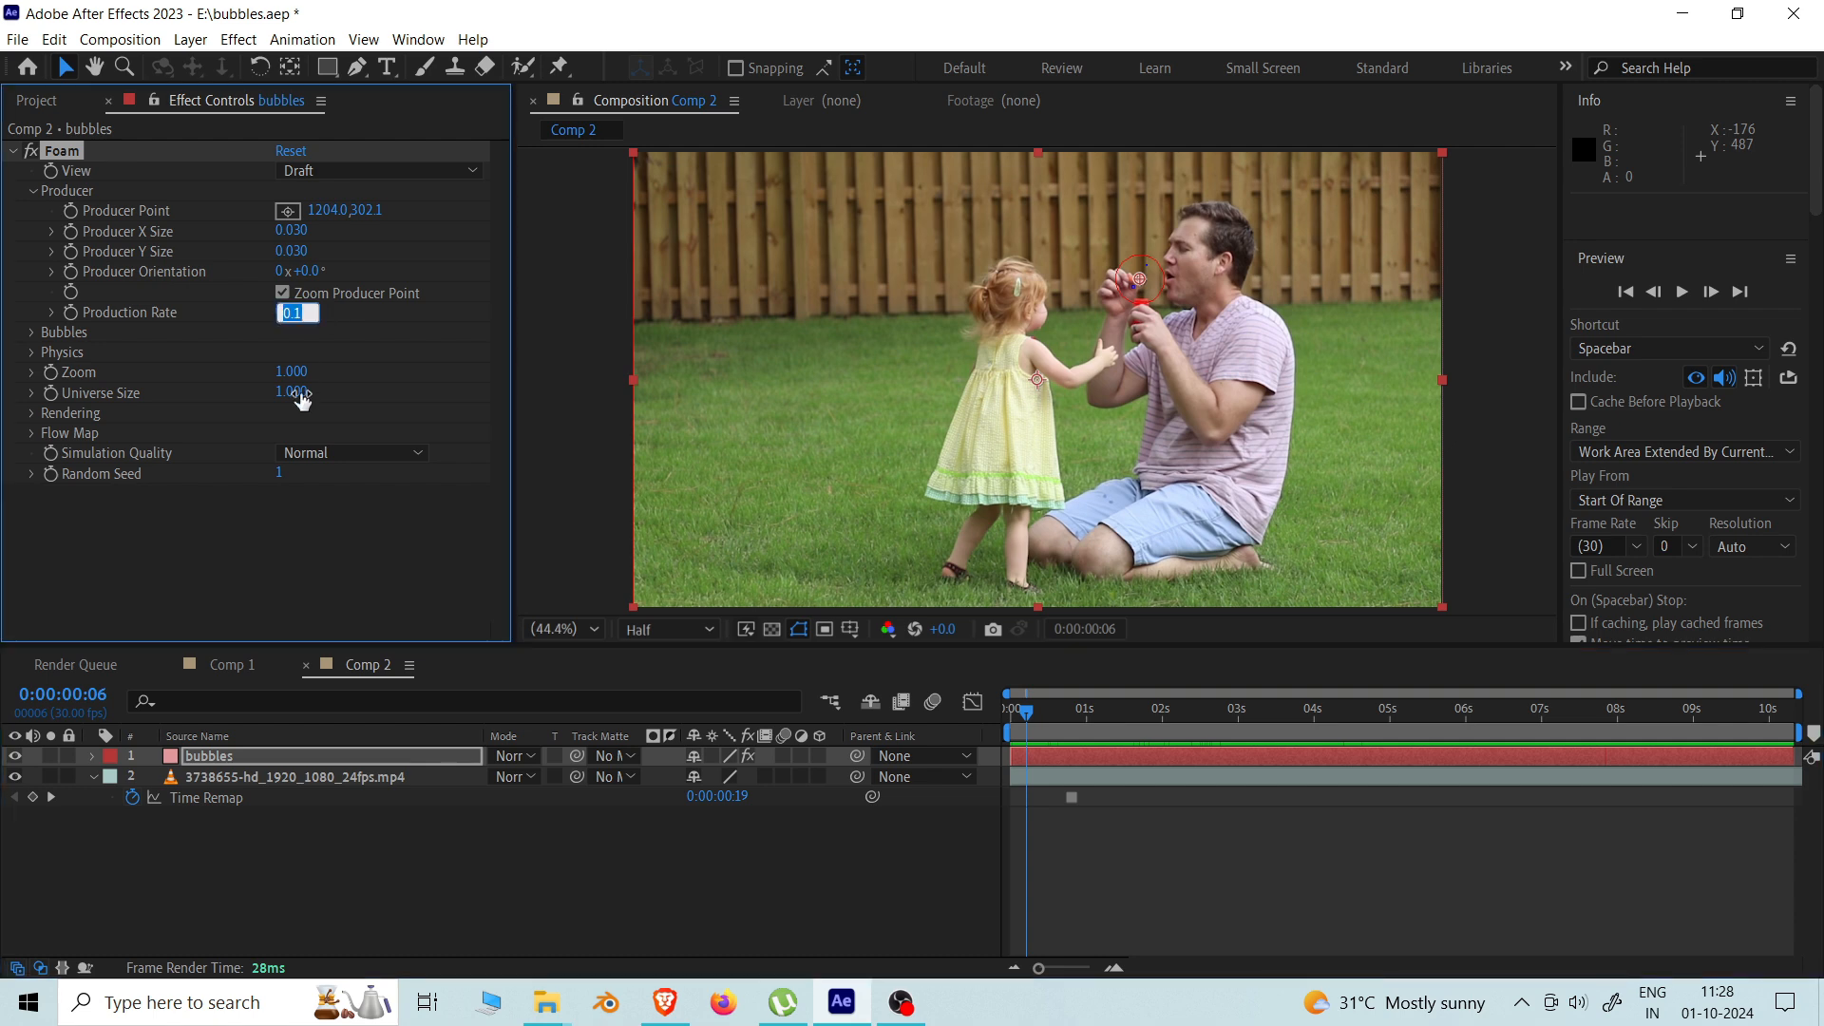
pyautogui.write('.2')
pyautogui.press('Return')
pyautogui.press('space')
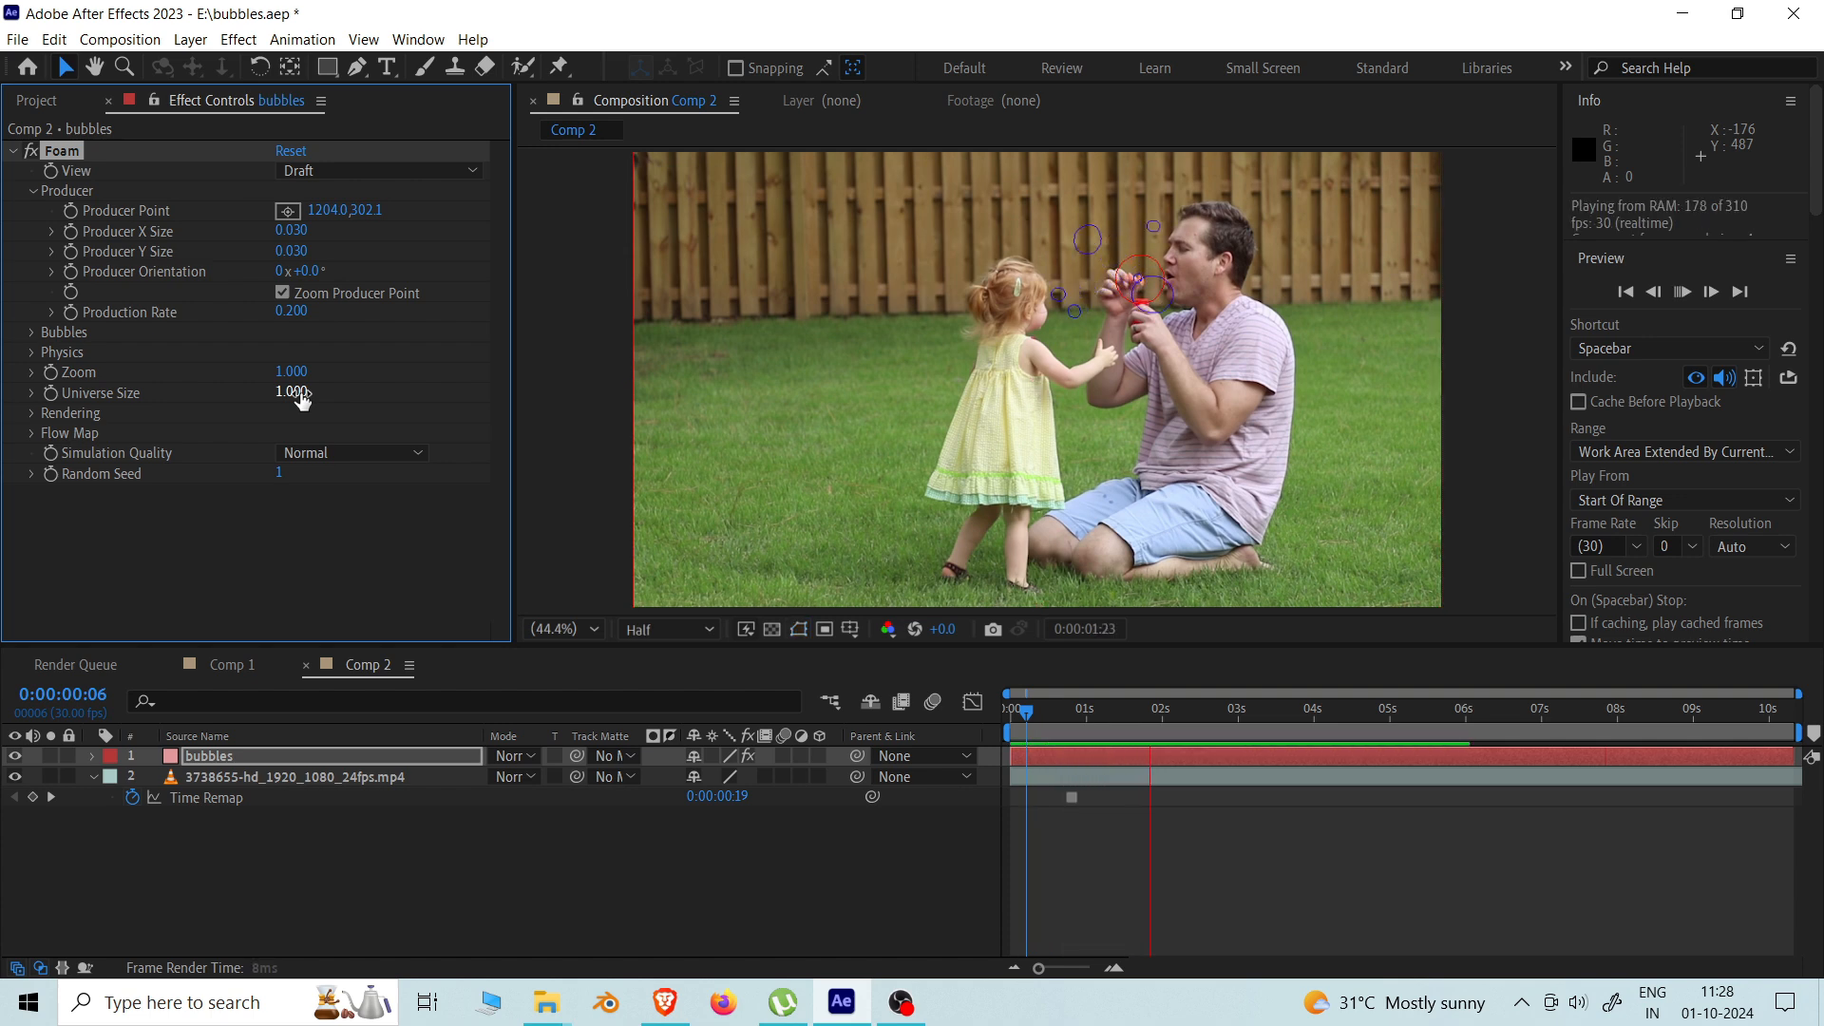
pyautogui.click(301, 393)
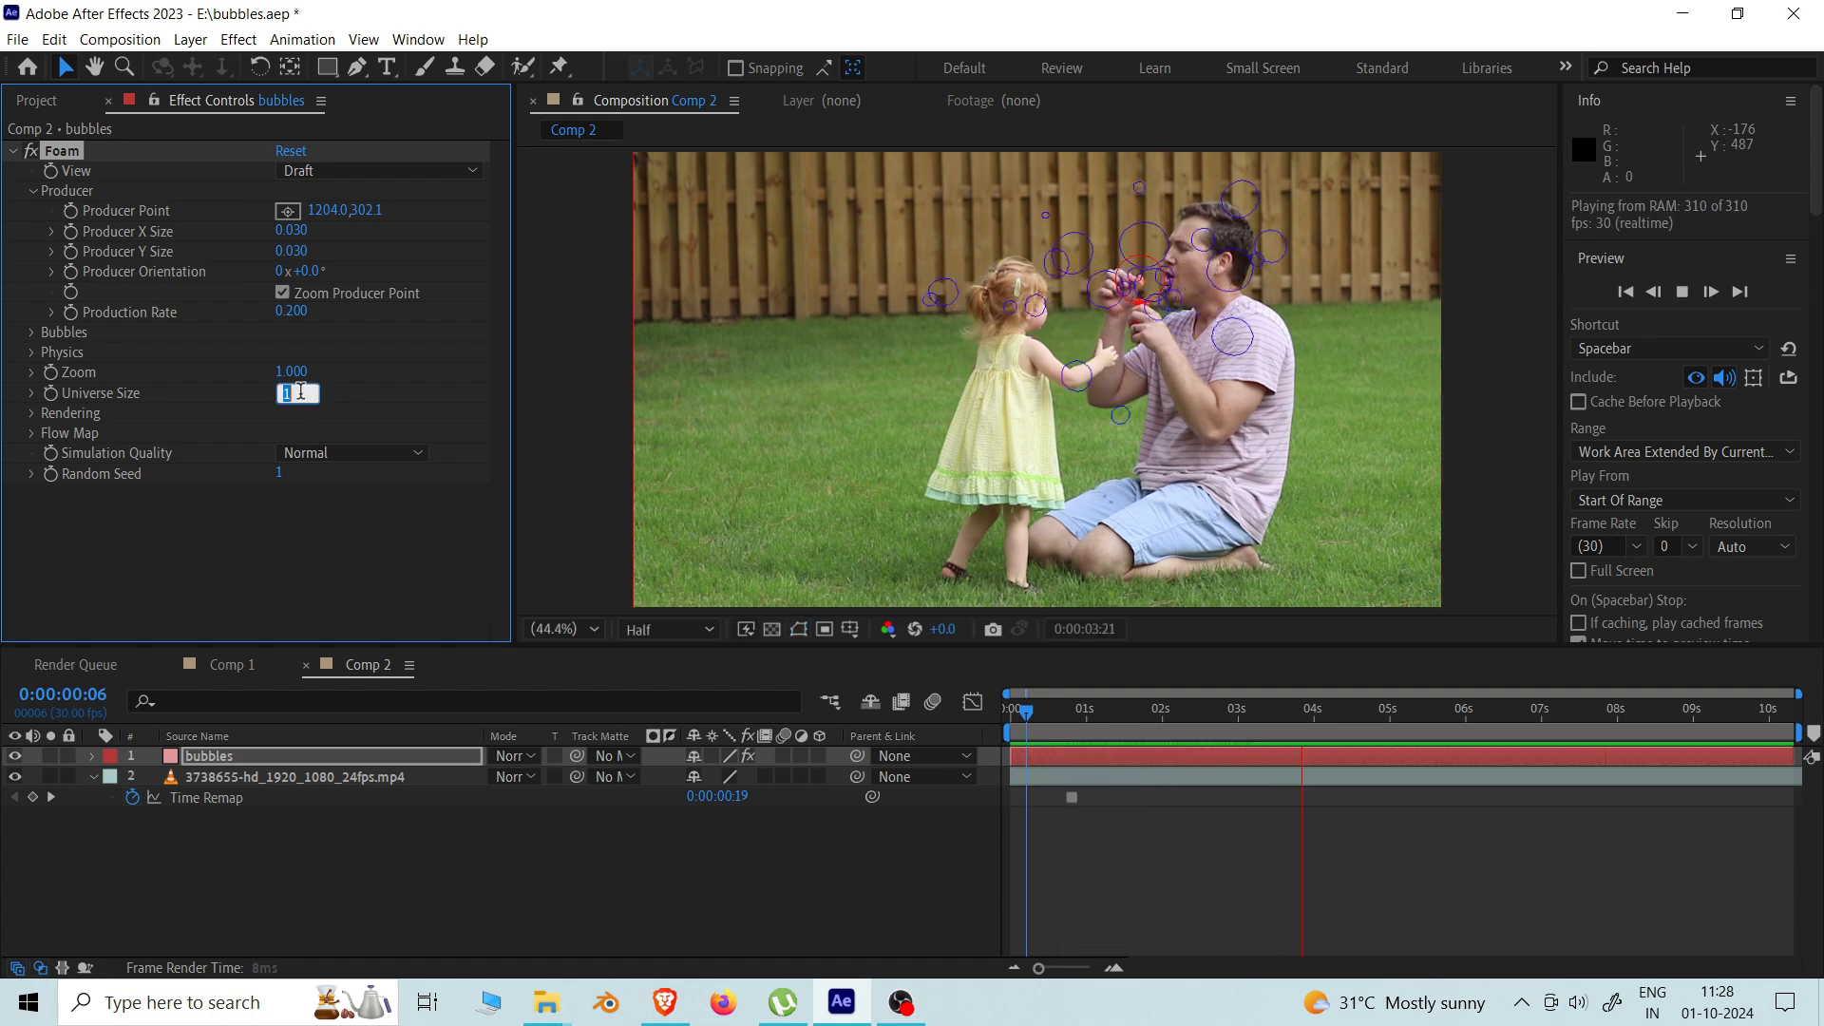
pyautogui.click(291, 514)
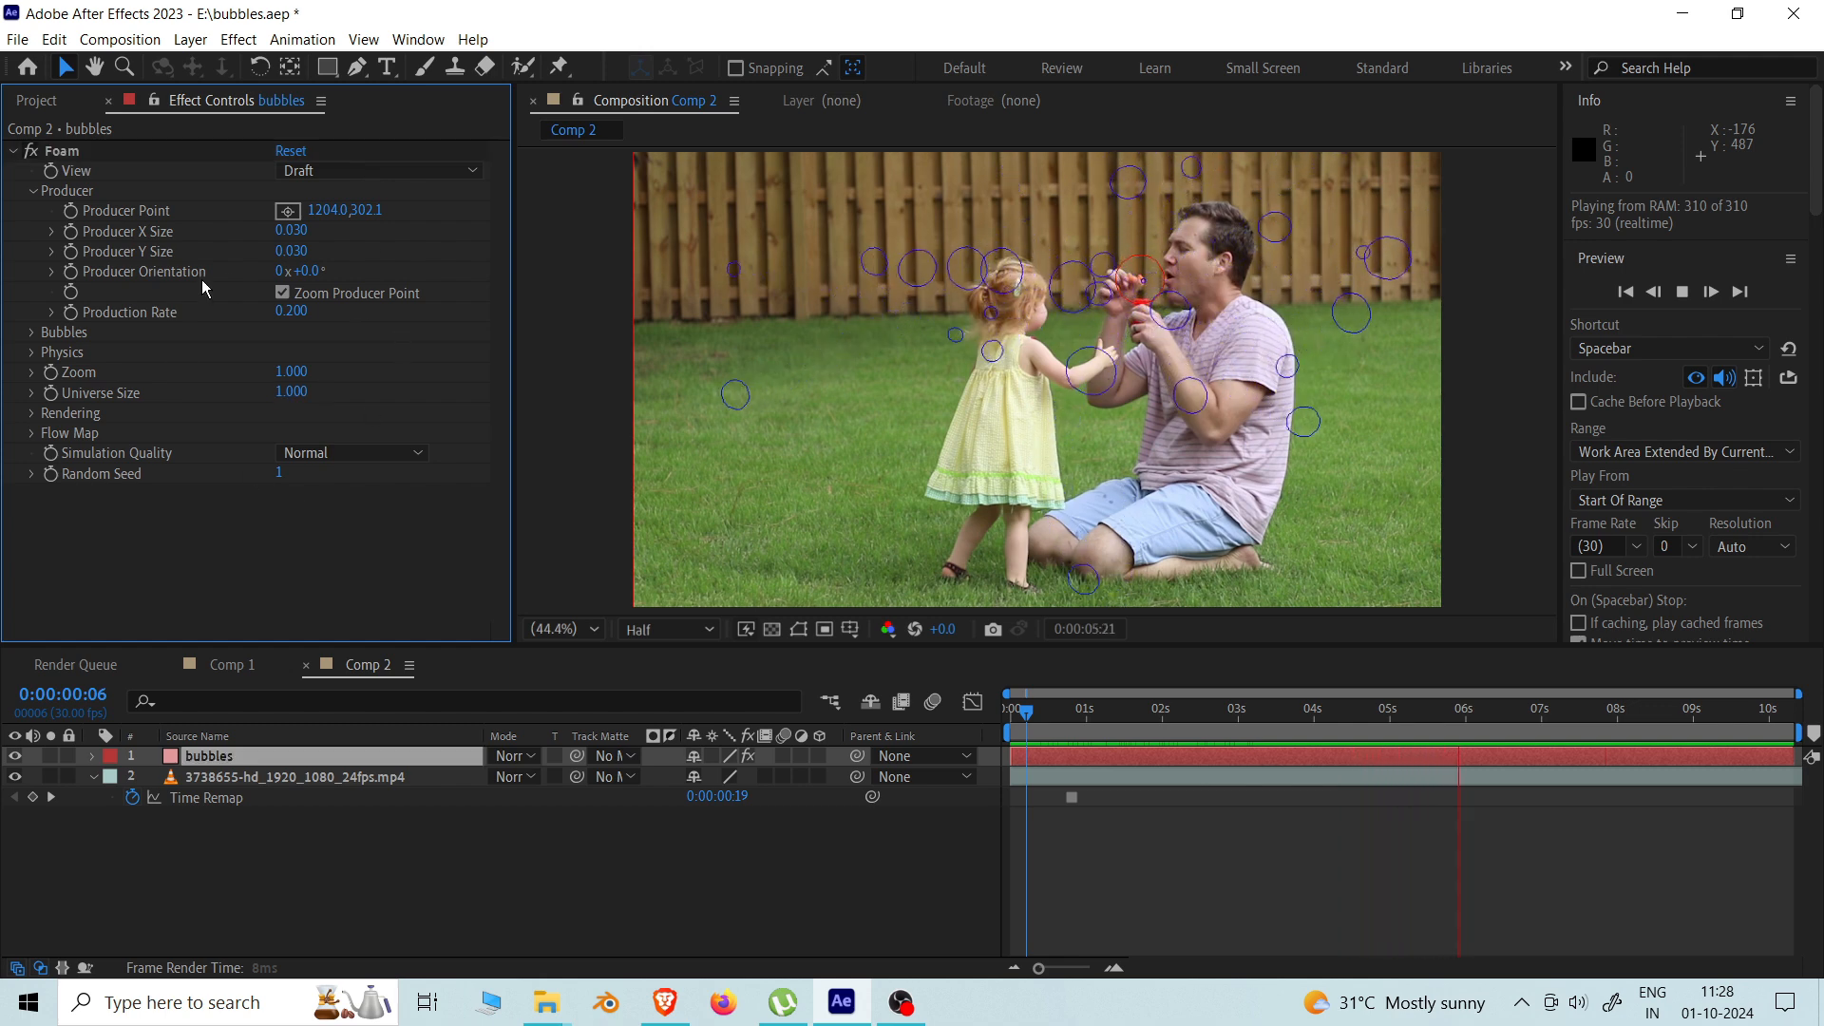
pyautogui.click(1031, 712)
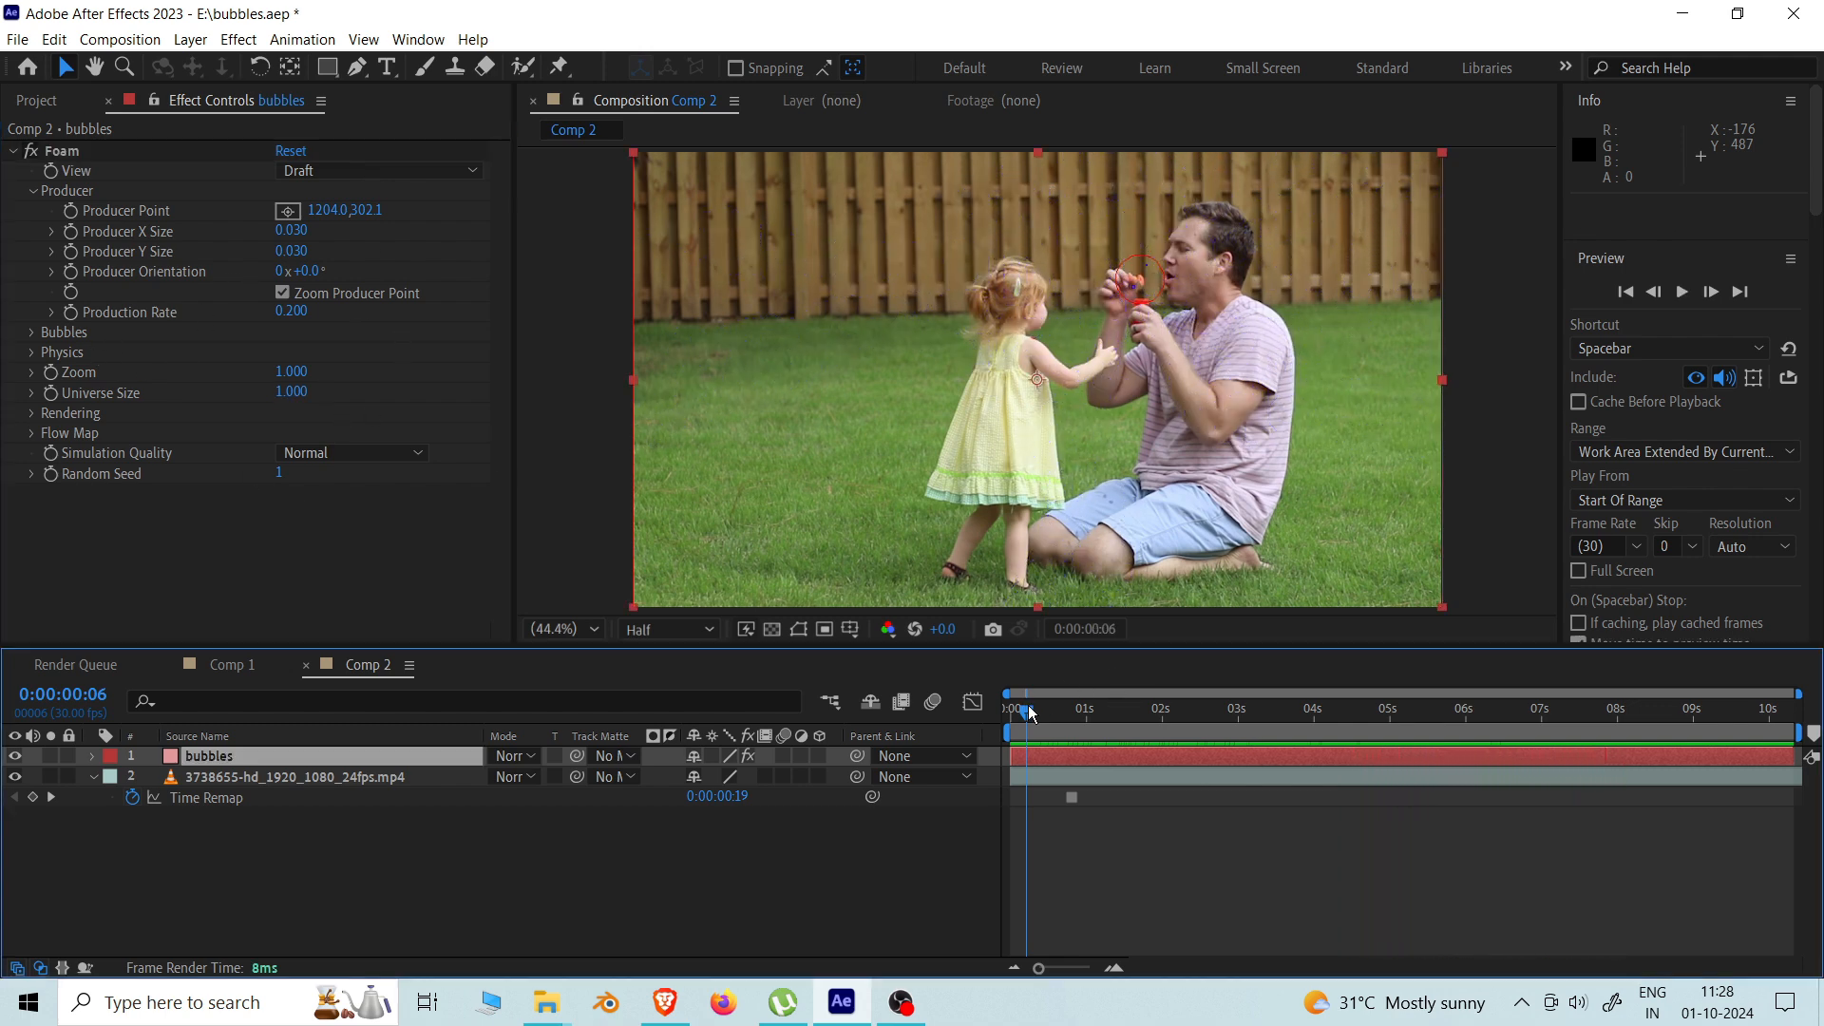
# Step: Try a bubble Size of 1 at 0:00:03:19 and set it back to 0.5
pyautogui.click(31, 333)
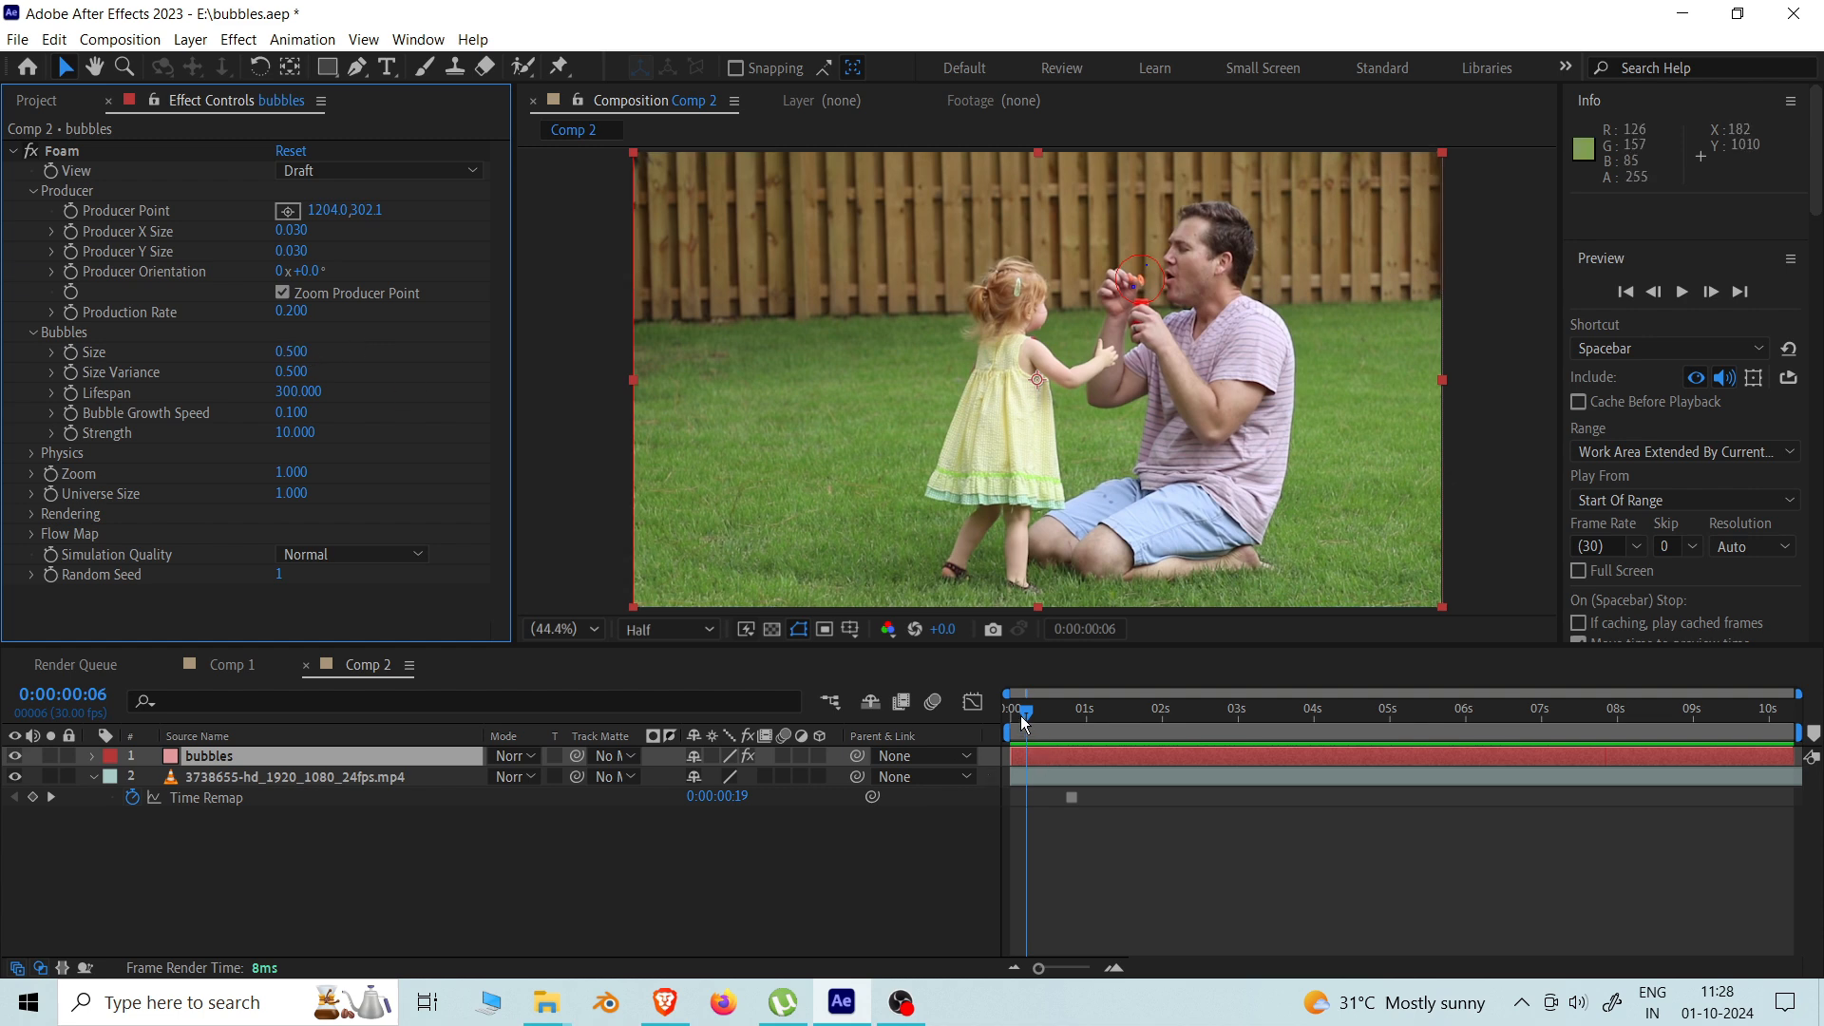
pyautogui.moveTo(1023, 720); pyautogui.dragTo(1287, 722)
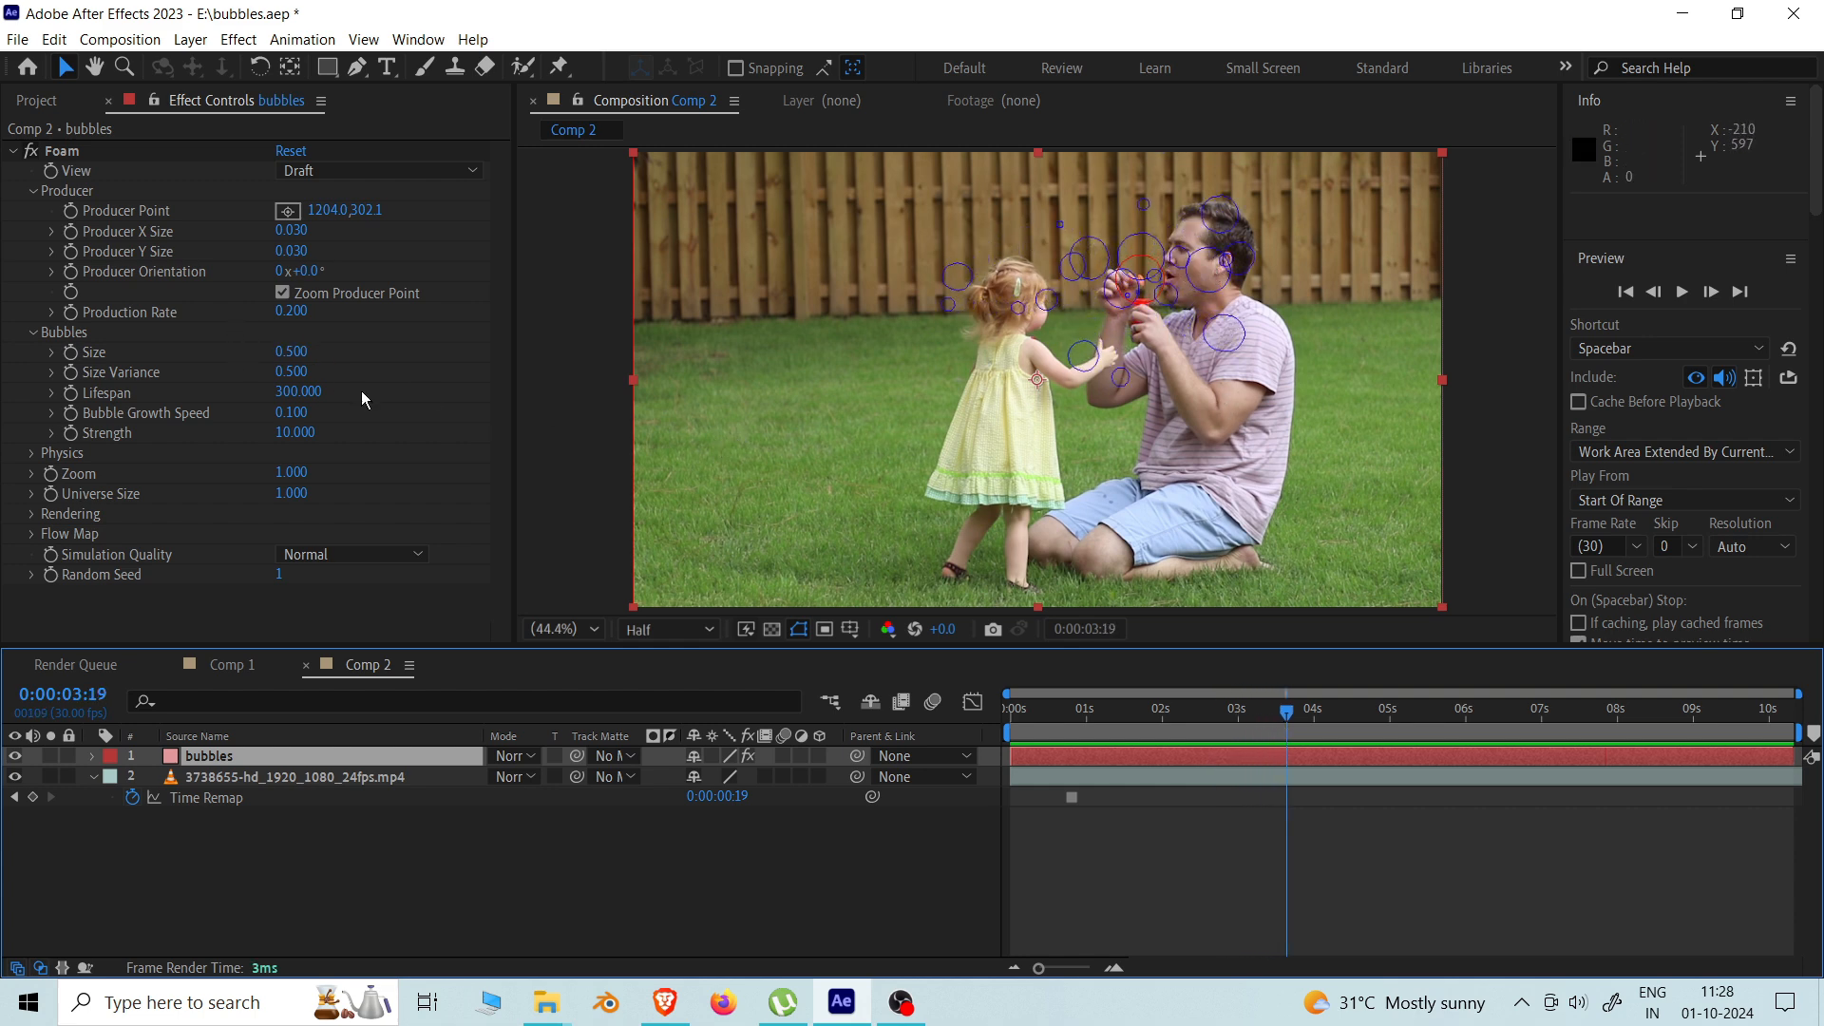
pyautogui.click(291, 351)
pyautogui.write('1')
pyautogui.press('Return')
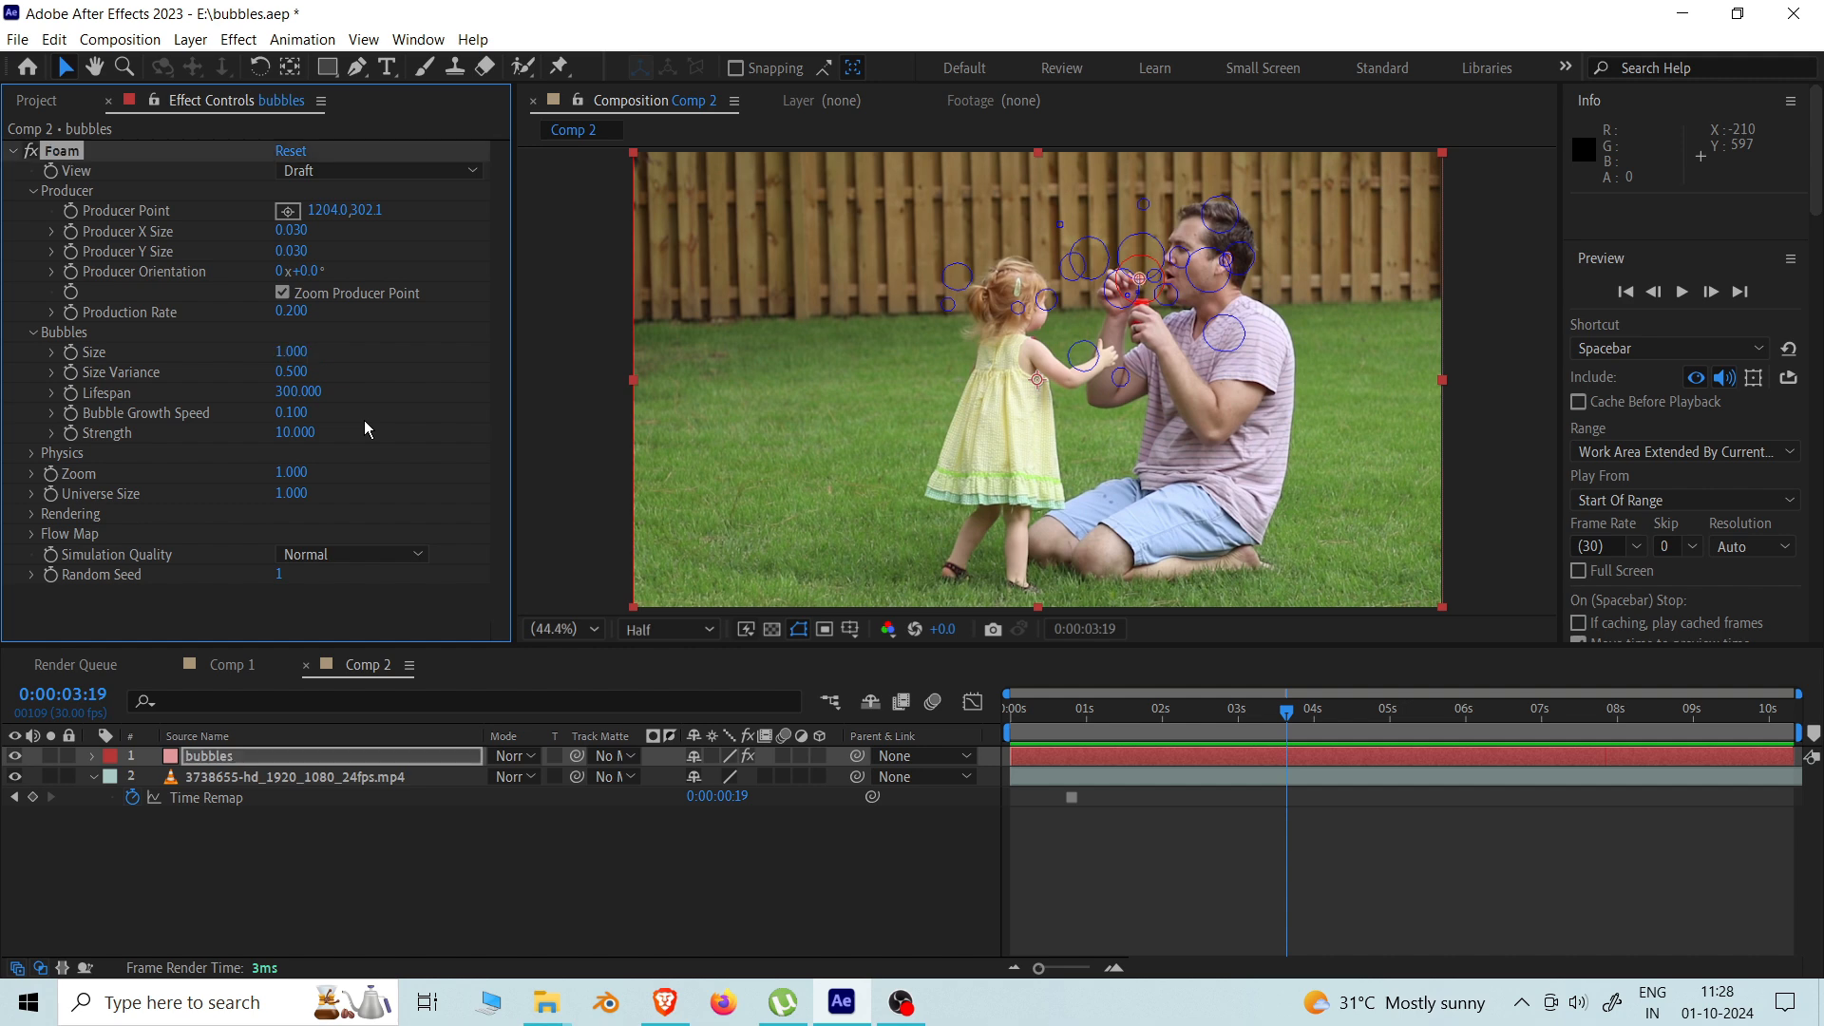
pyautogui.click(287, 352)
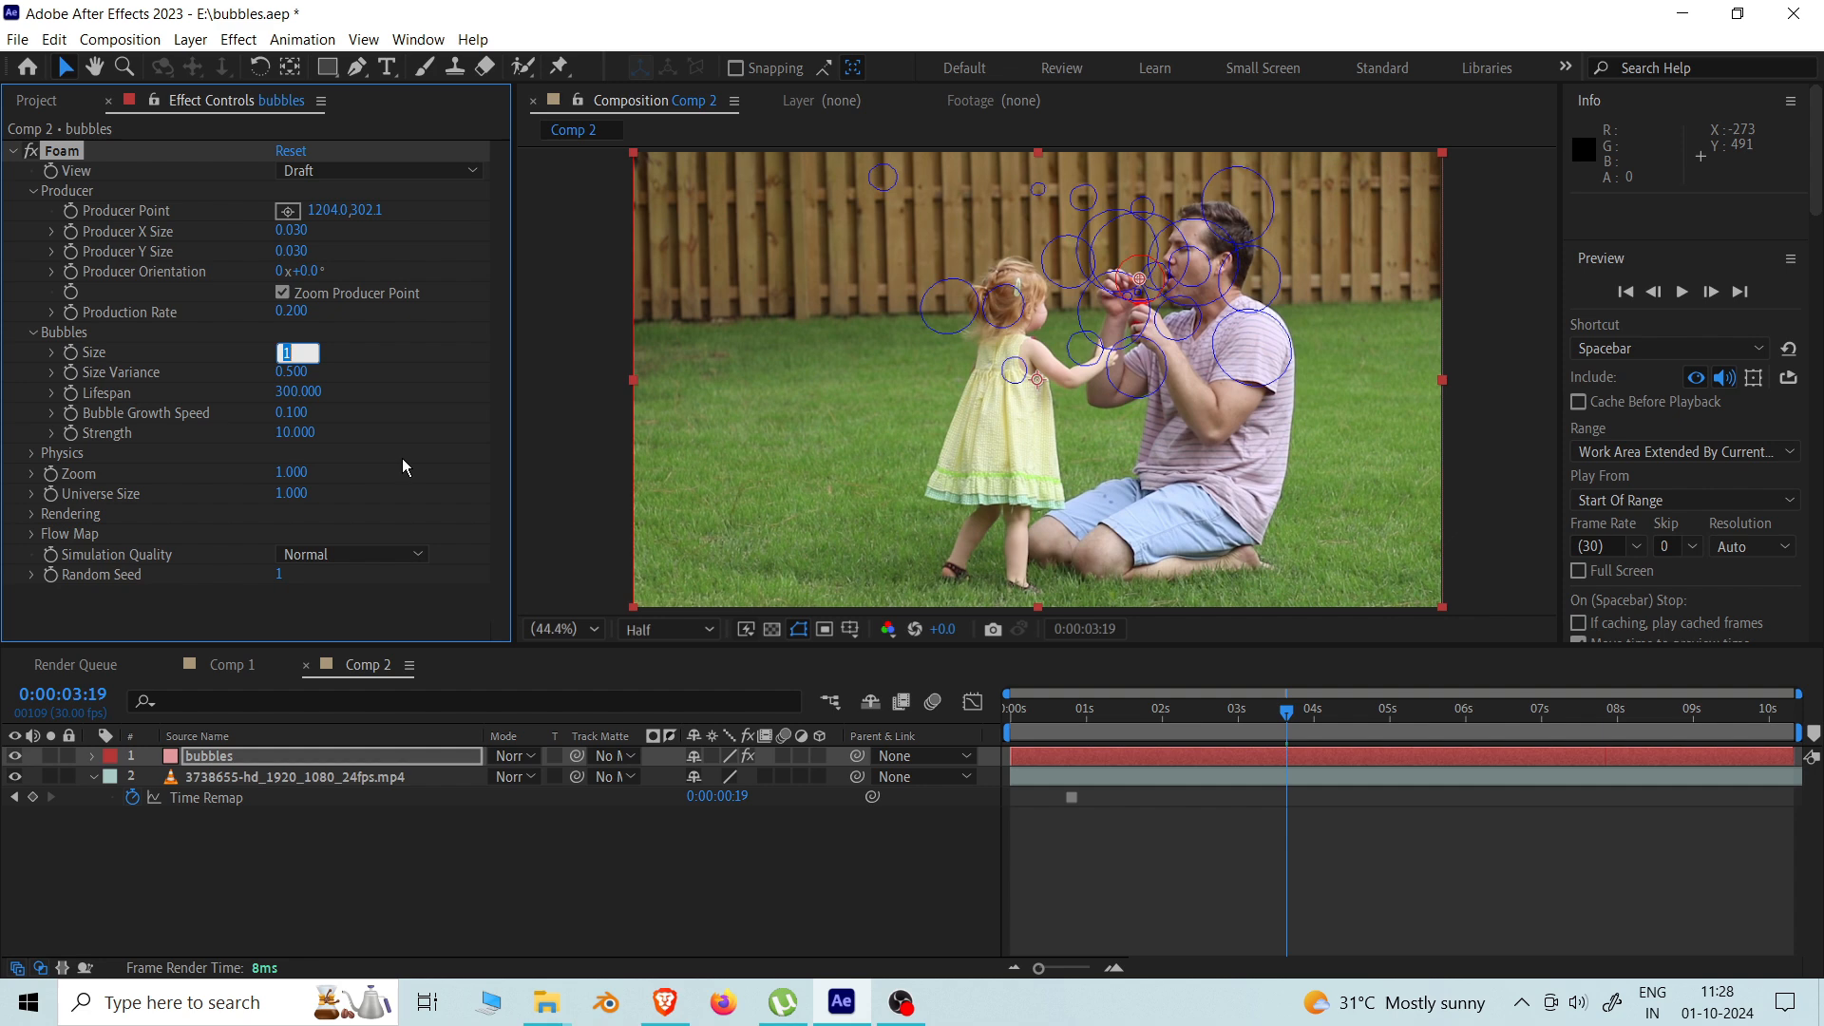
pyautogui.write('0.5')
pyautogui.press('Return')
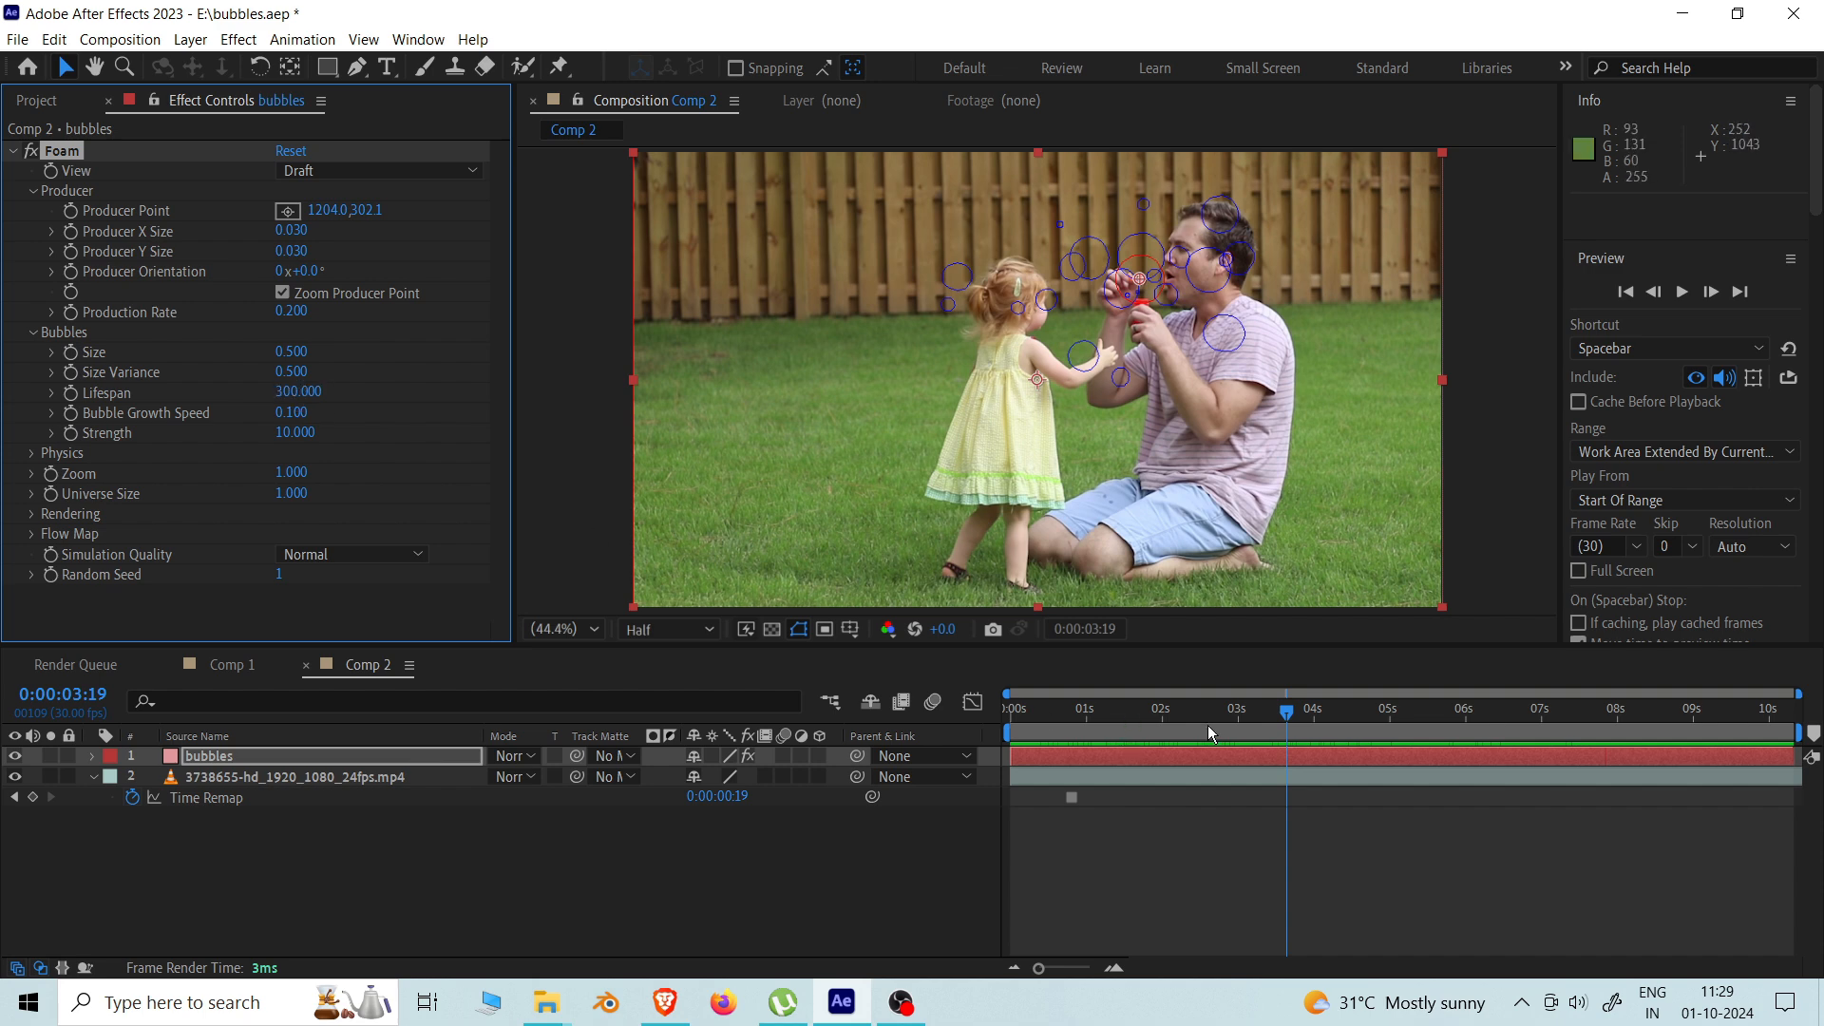
# Step: Move the playhead to 0:00:04:28 and set the bubbles' Lifespan to 60
pyautogui.moveTo(1160, 711); pyautogui.dragTo(1385, 719)
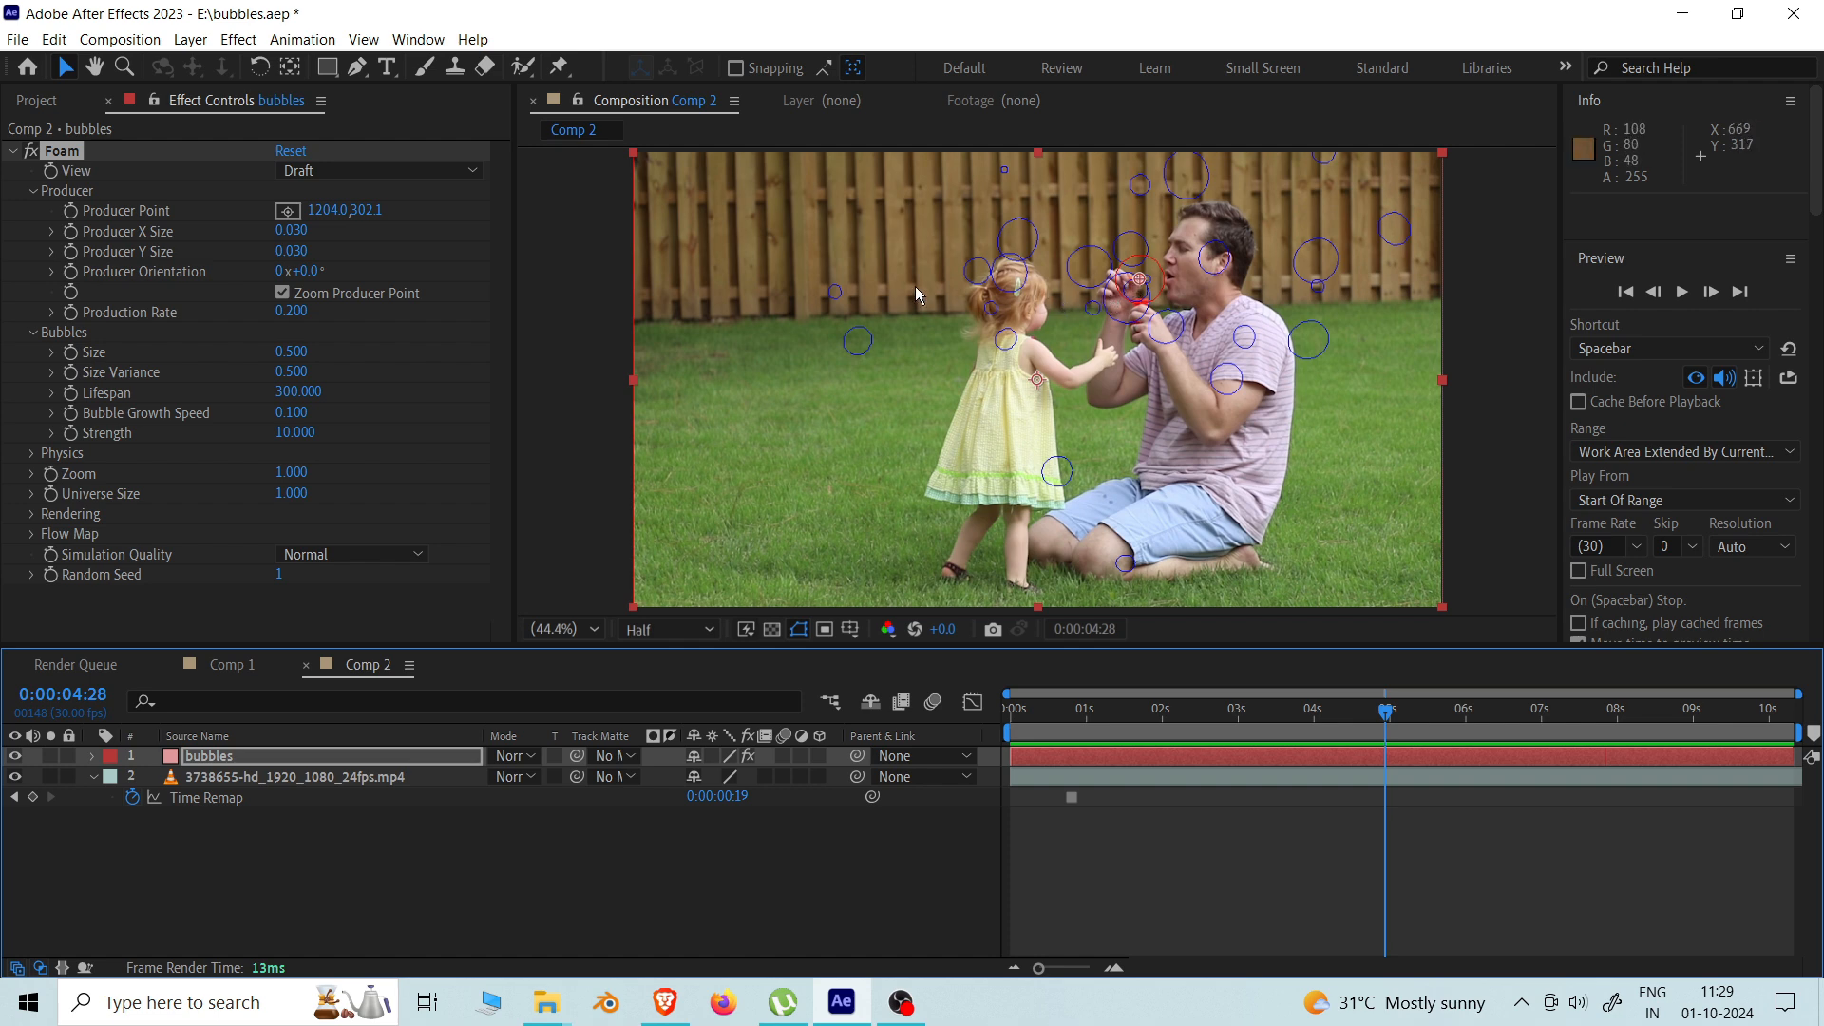
pyautogui.click(295, 392)
pyautogui.write('60')
pyautogui.press('Return')
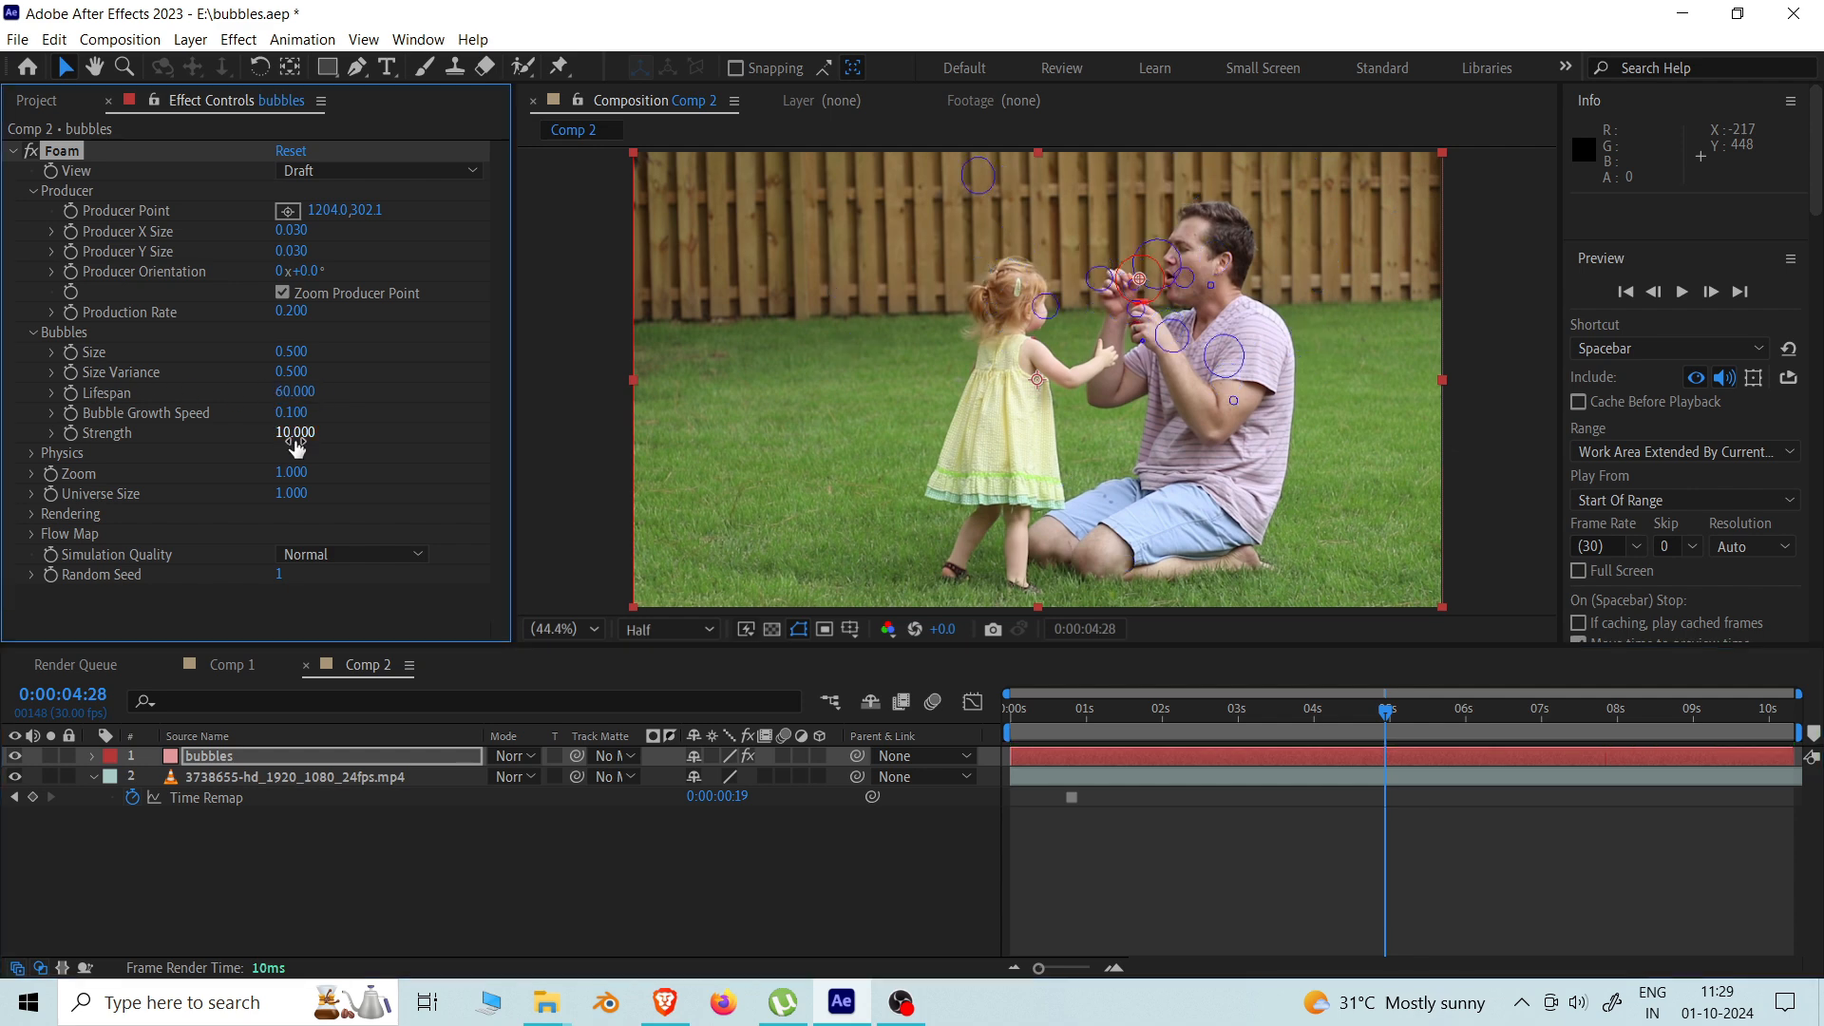
# Step: Preview the animation, try a bubble Lifespan of 300, and set it back to 60
pyautogui.press('space')
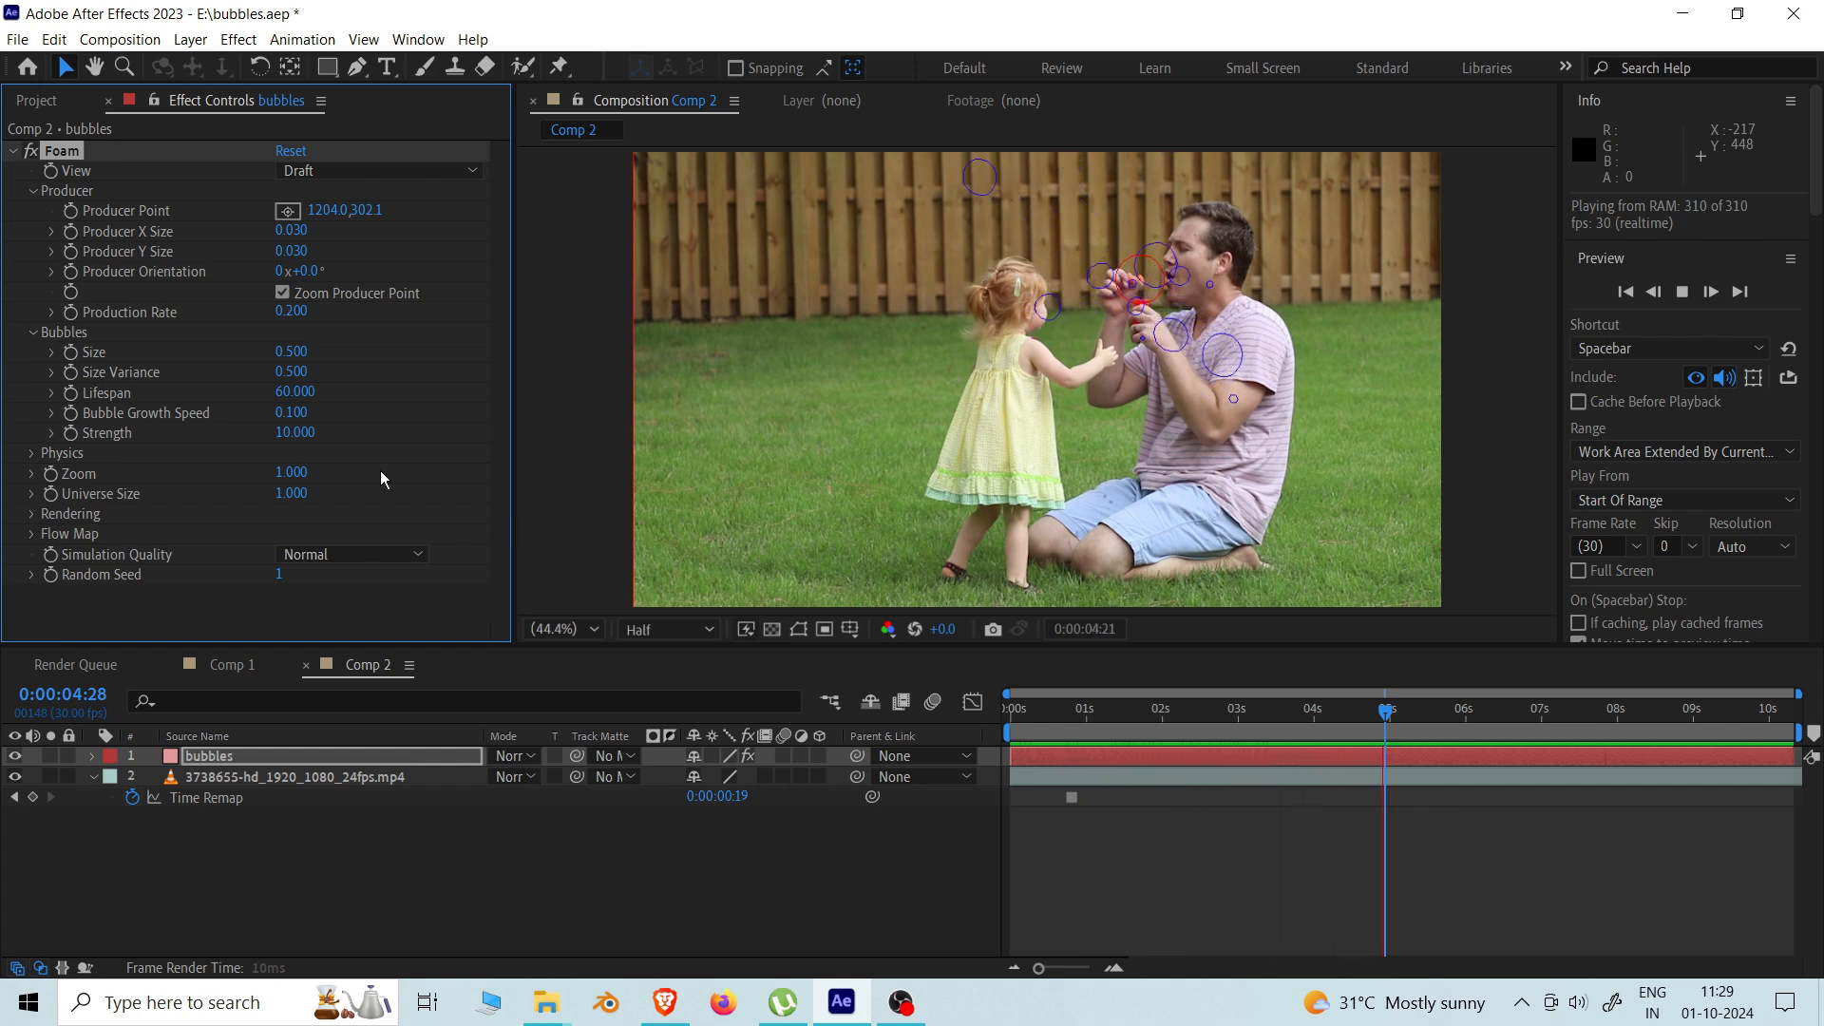
pyautogui.click(295, 392)
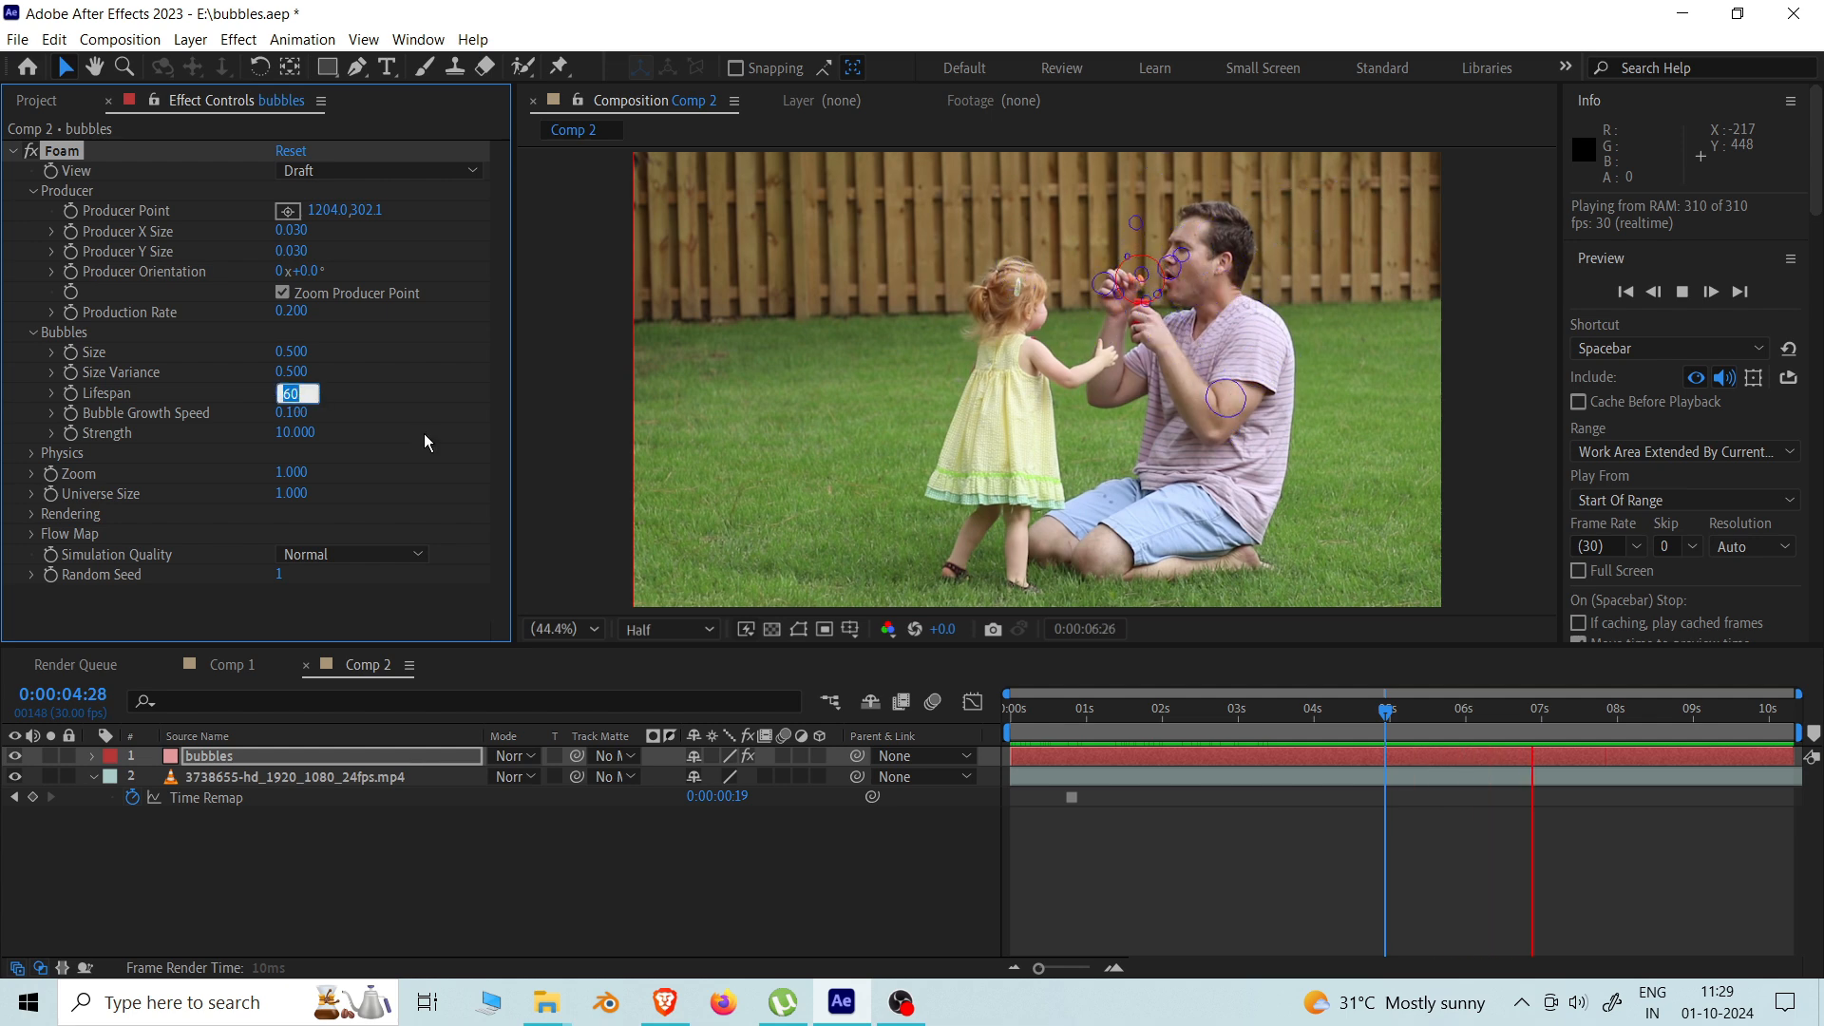
pyautogui.write('300')
pyautogui.press('Return')
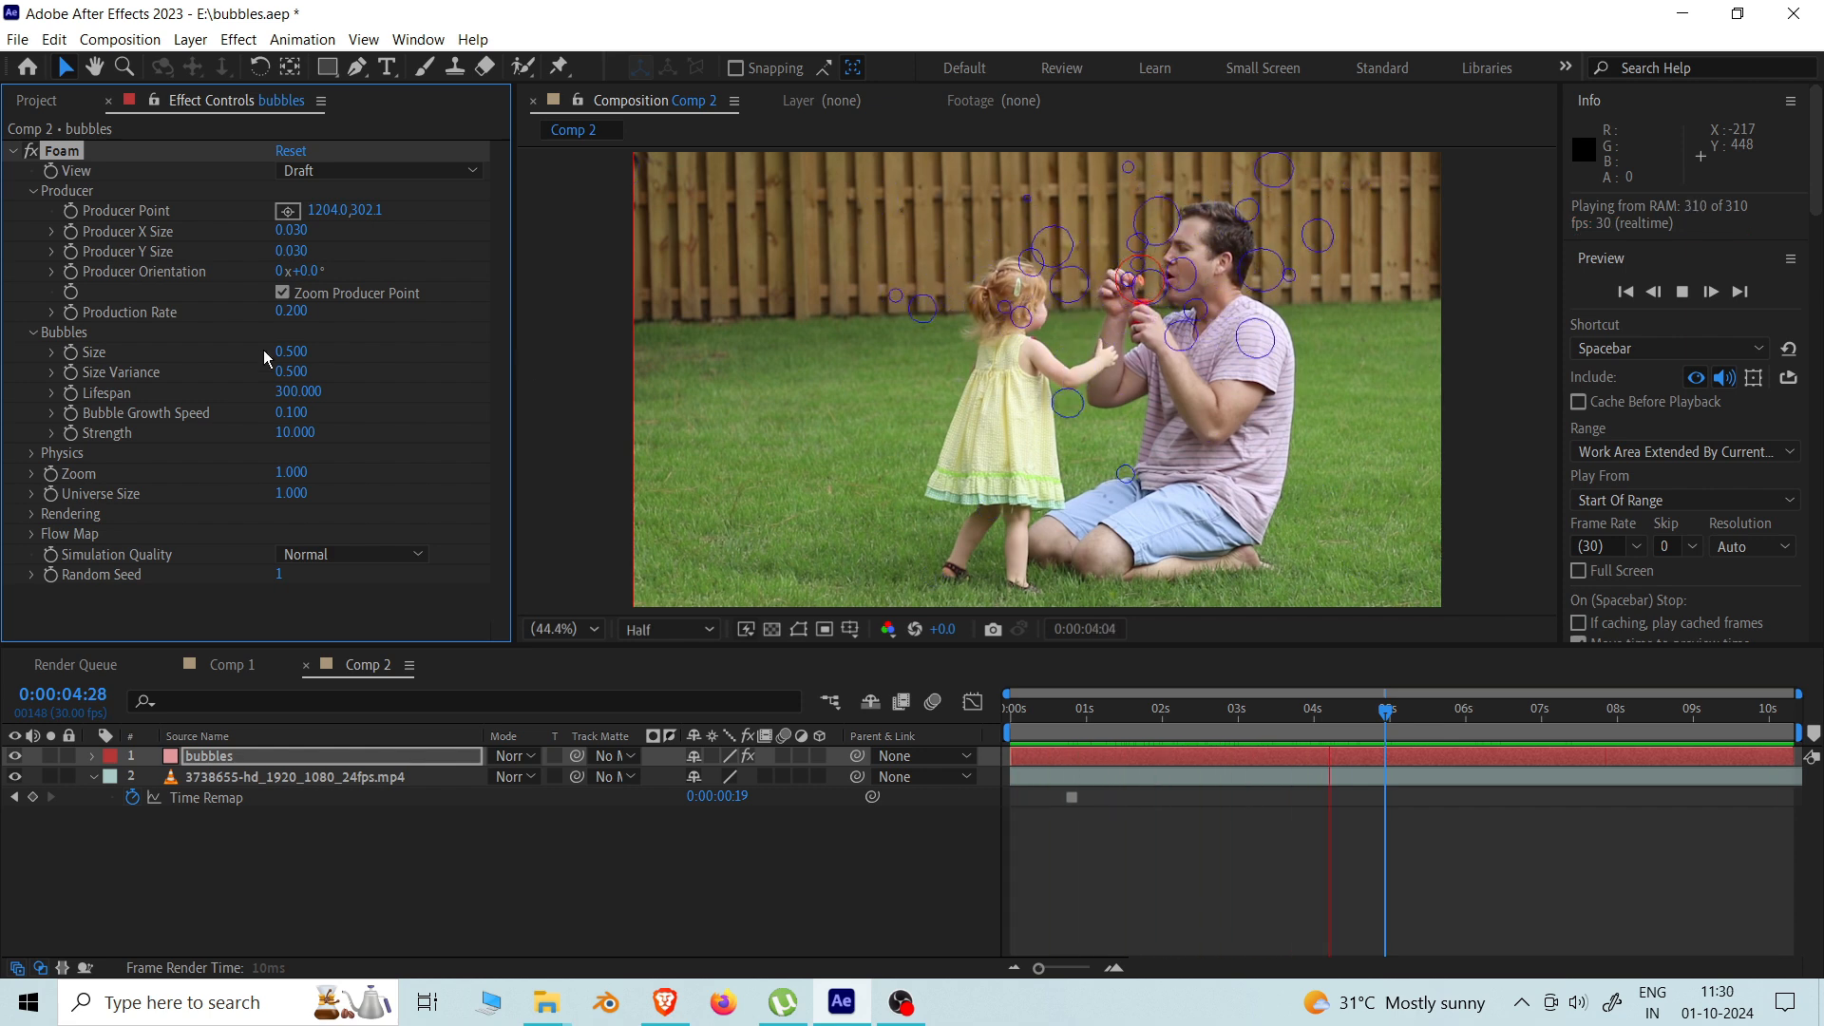
pyautogui.click(299, 392)
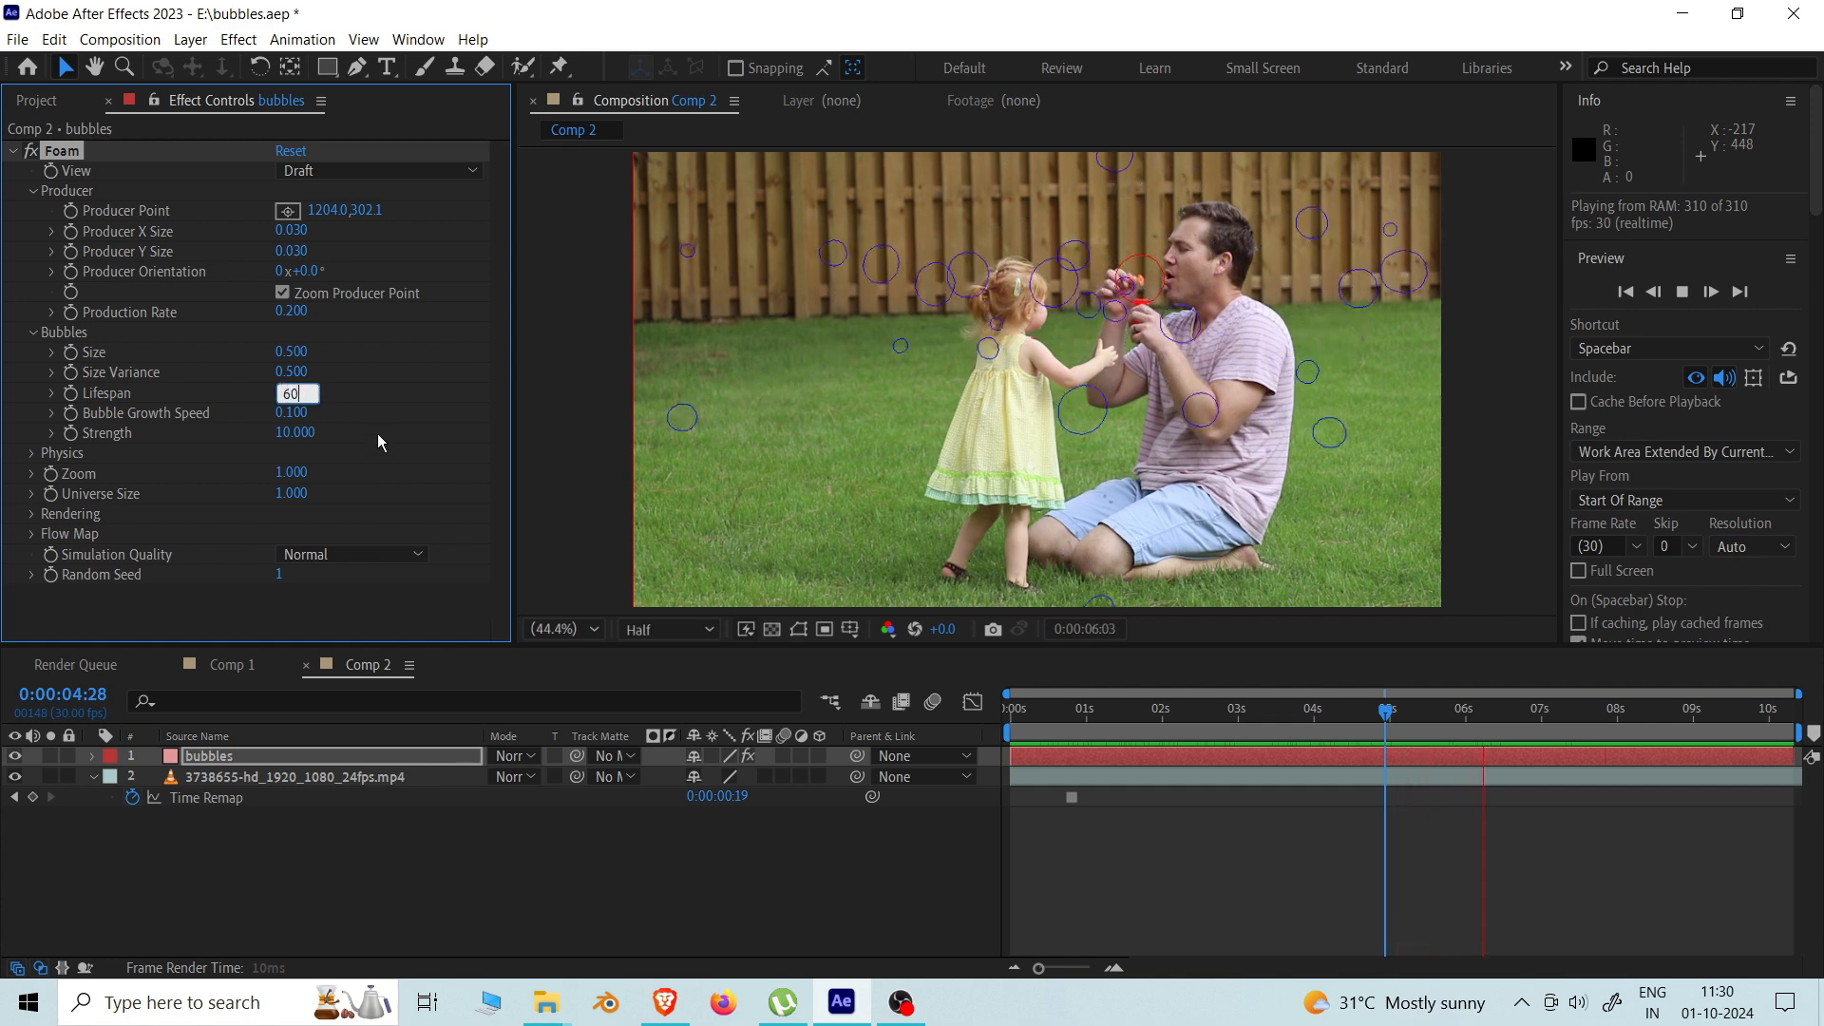
pyautogui.write('60')
pyautogui.press('Return')
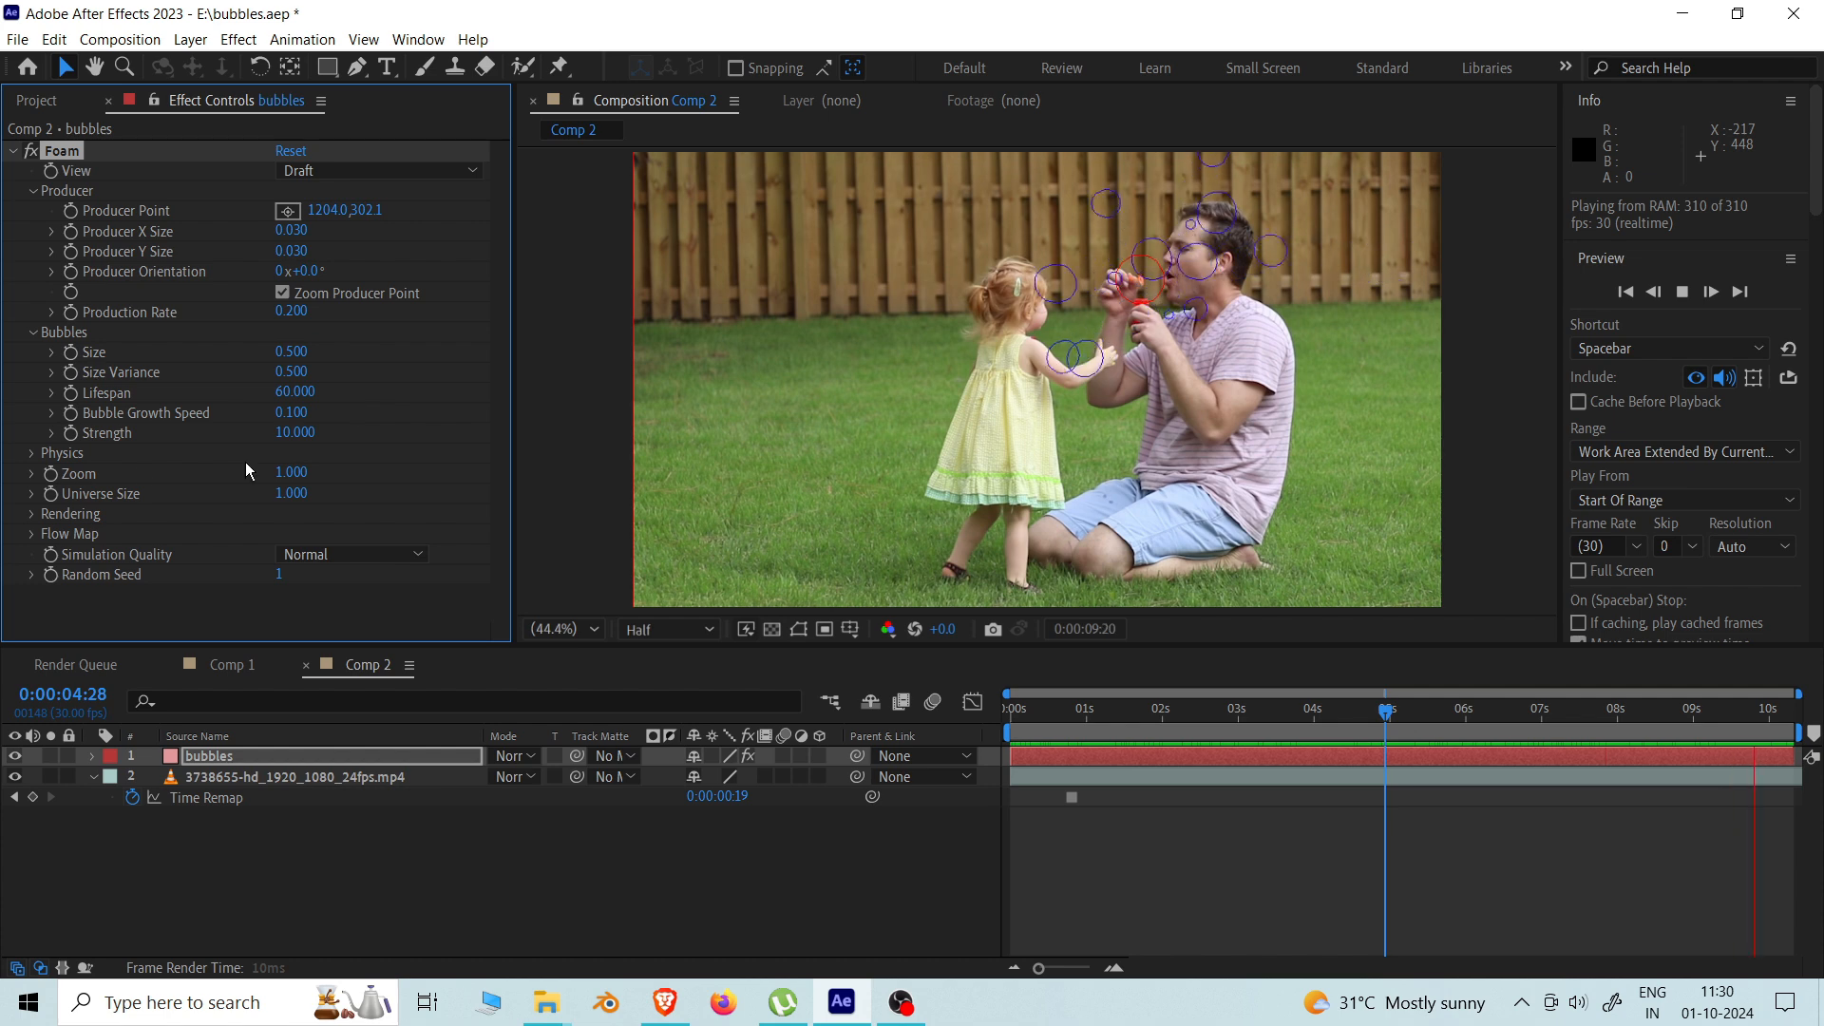
# Step: Try a Stickiness of 0 in the foam's Physics settings and undo the change
pyautogui.click(30, 453)
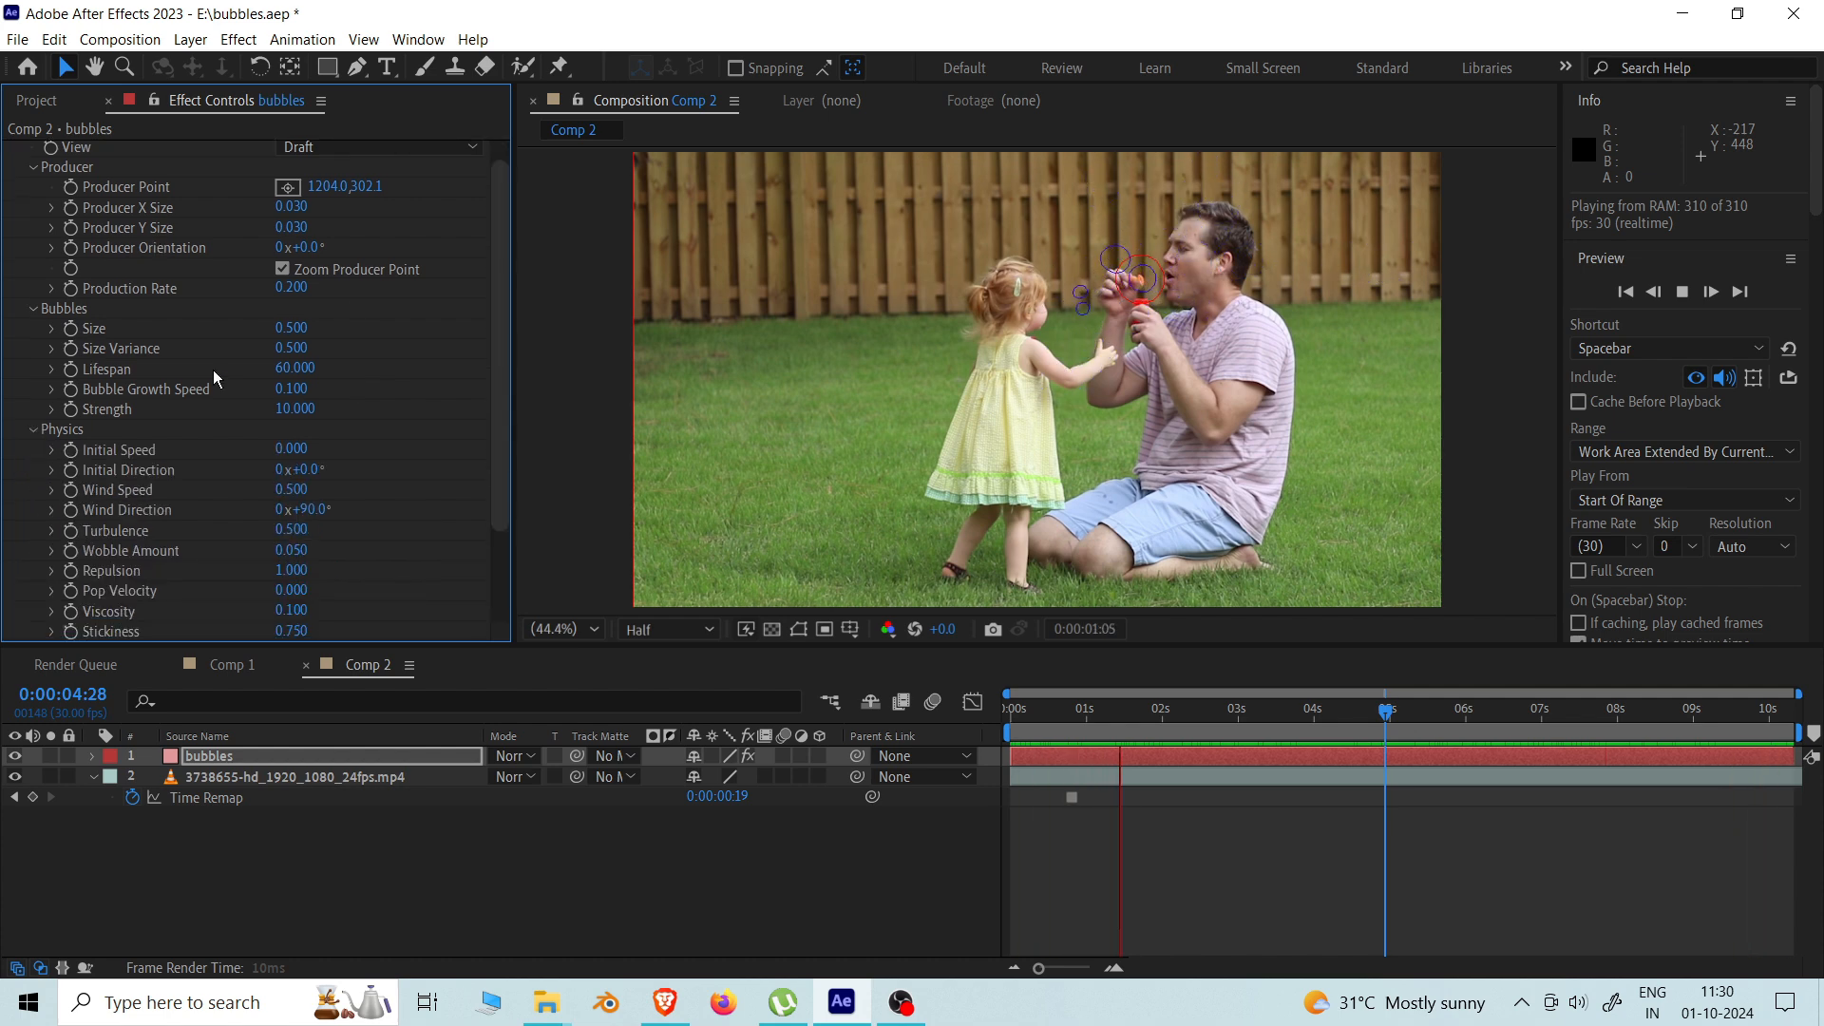
pyautogui.scroll(-3, 346, 302)
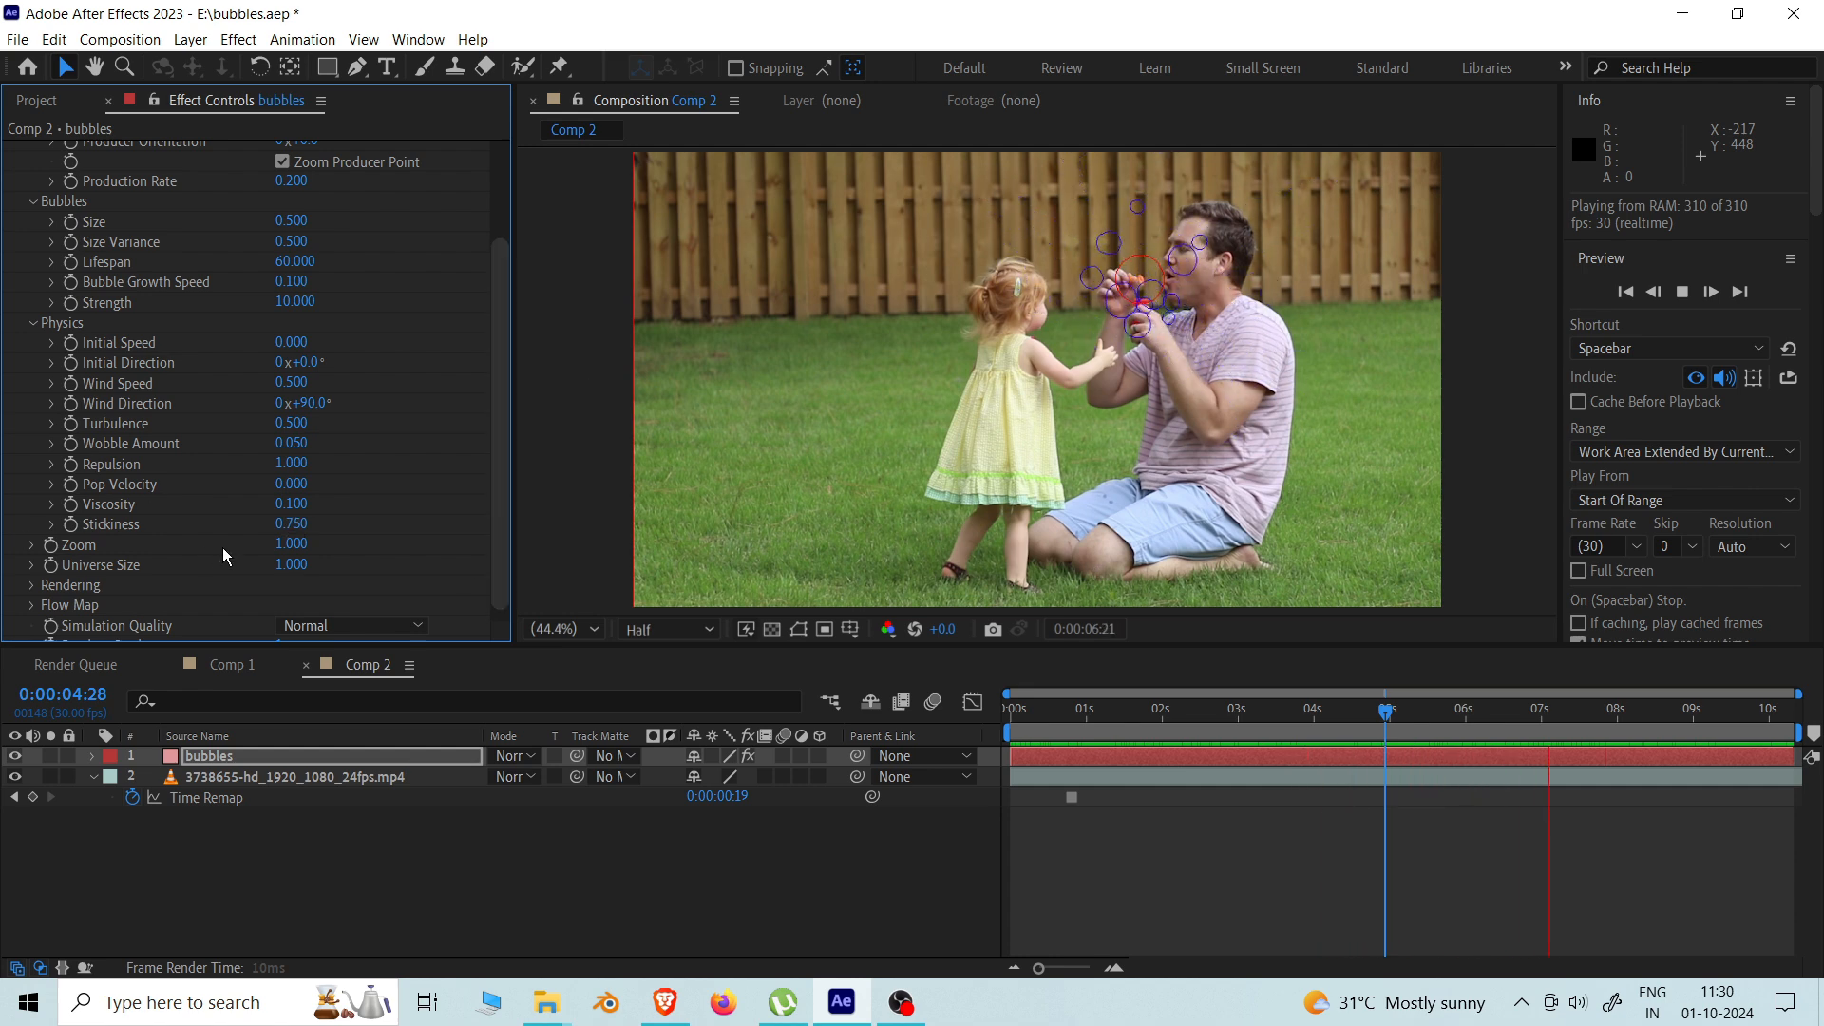
pyautogui.click(295, 524)
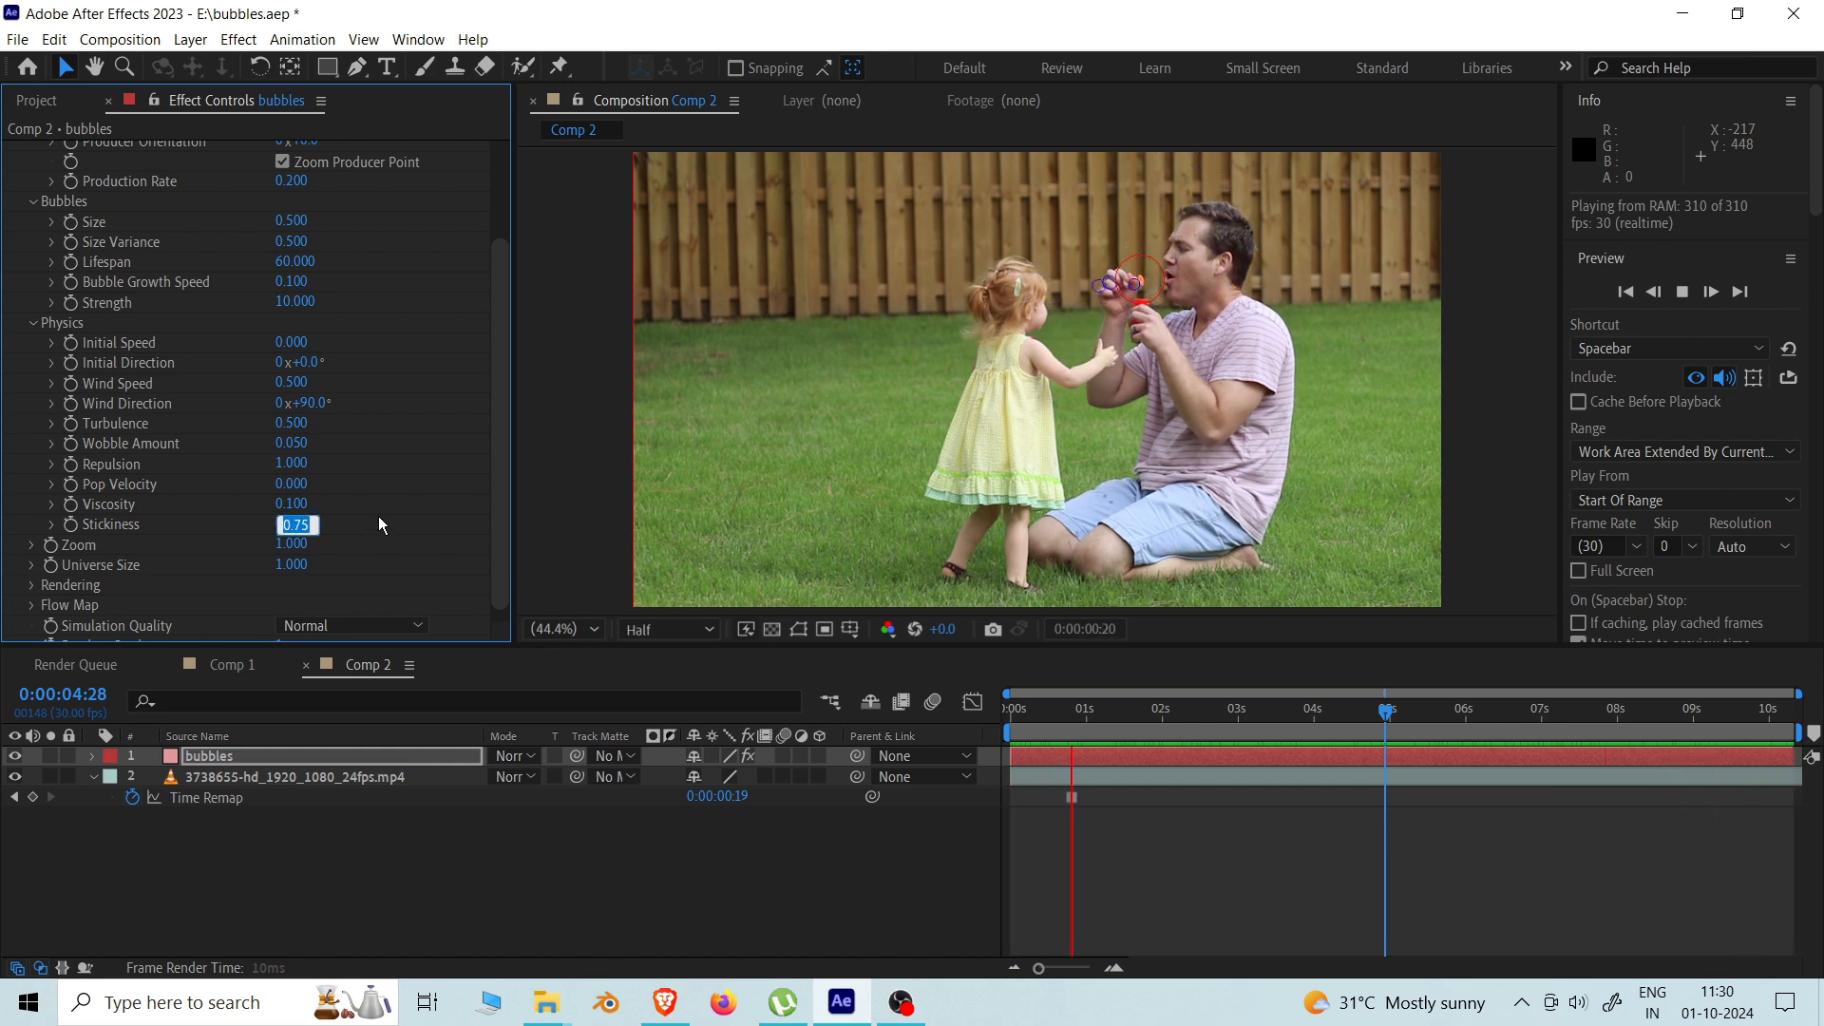
pyautogui.write('0')
pyautogui.press('Return')
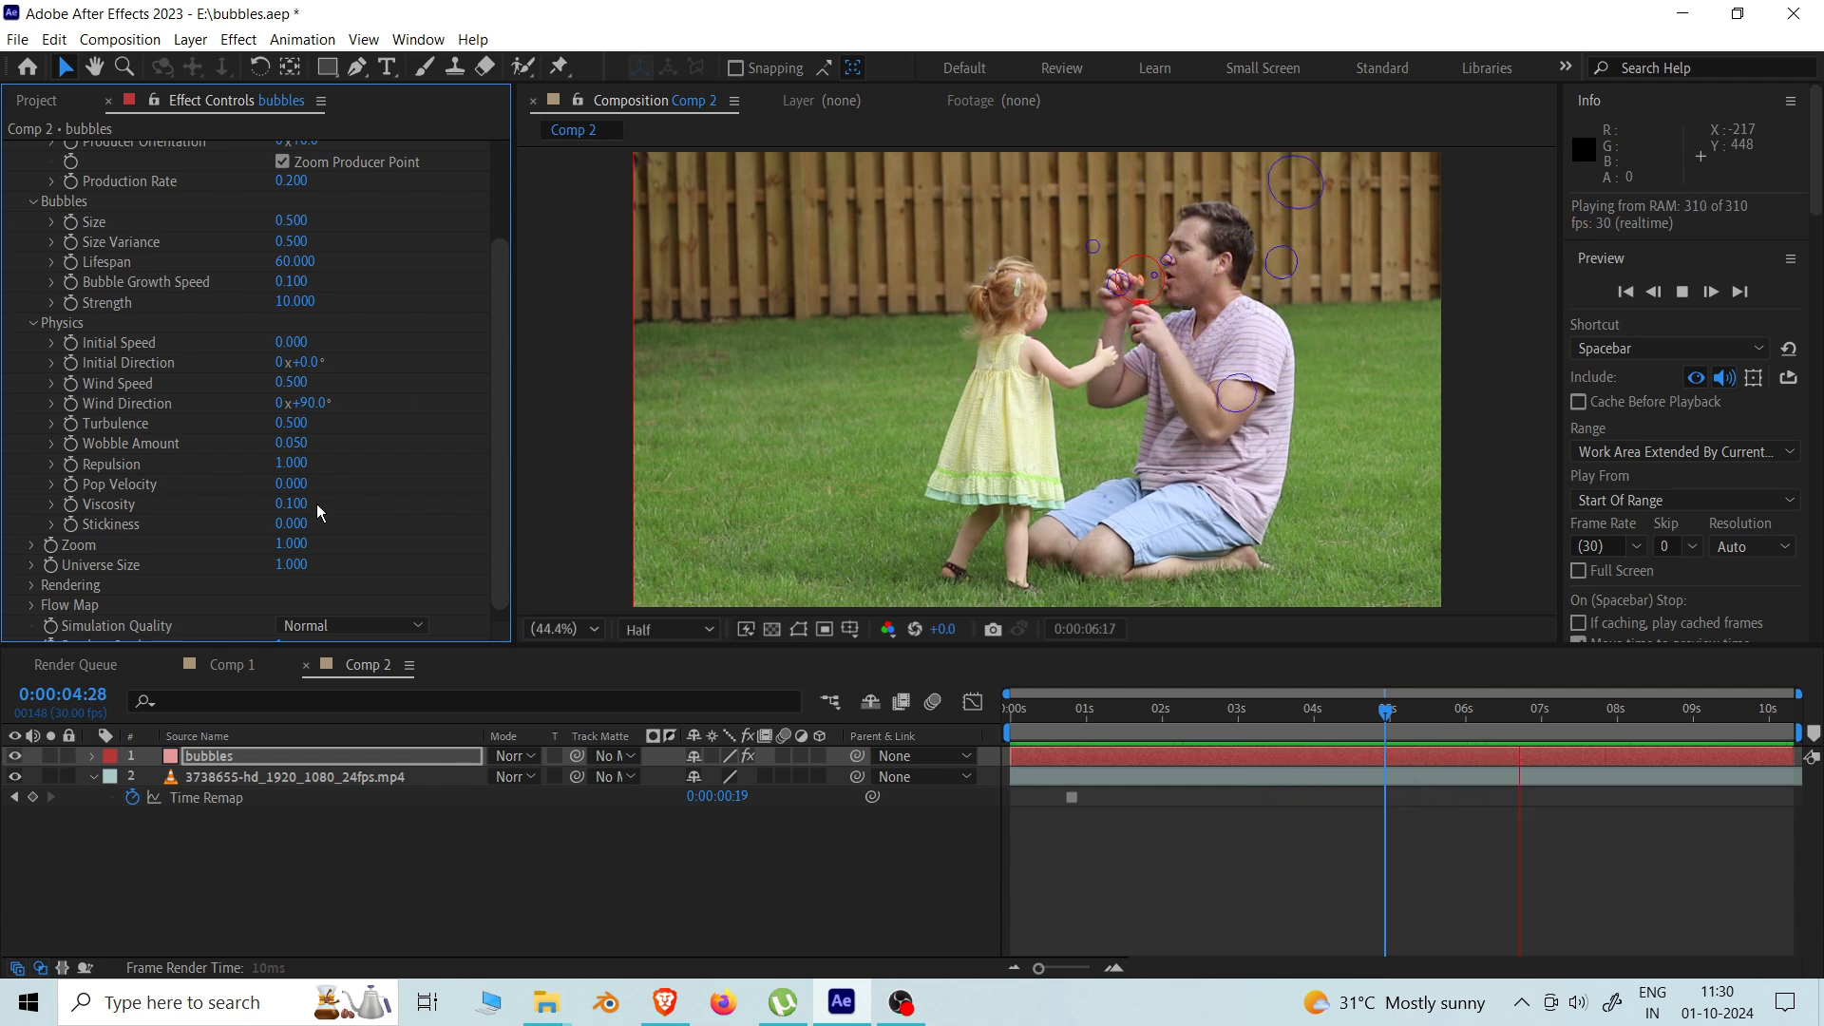
pyautogui.hotkey('ctrl', 'z')
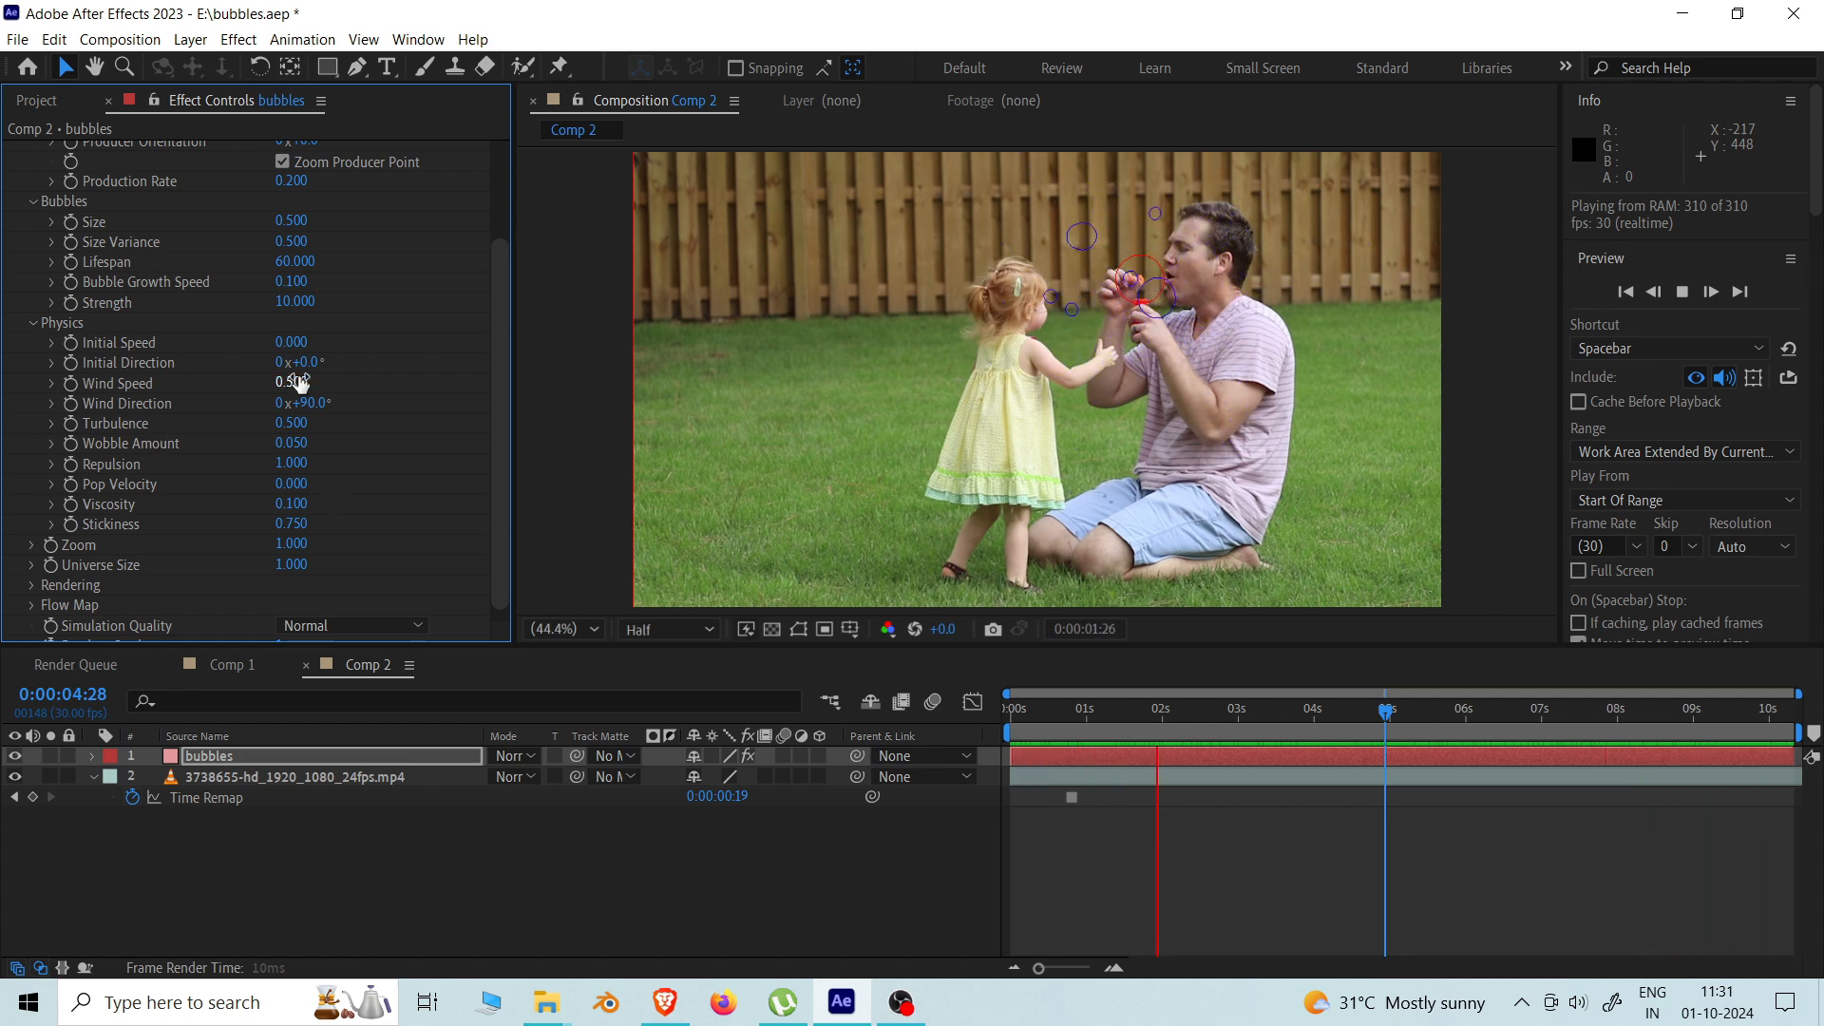
# Step: Set the foam's Wind Speed to 10 and Wind Direction to 0°, and preview the animation from the first frame
pyautogui.moveTo(292, 384); pyautogui.dragTo(665, 390)
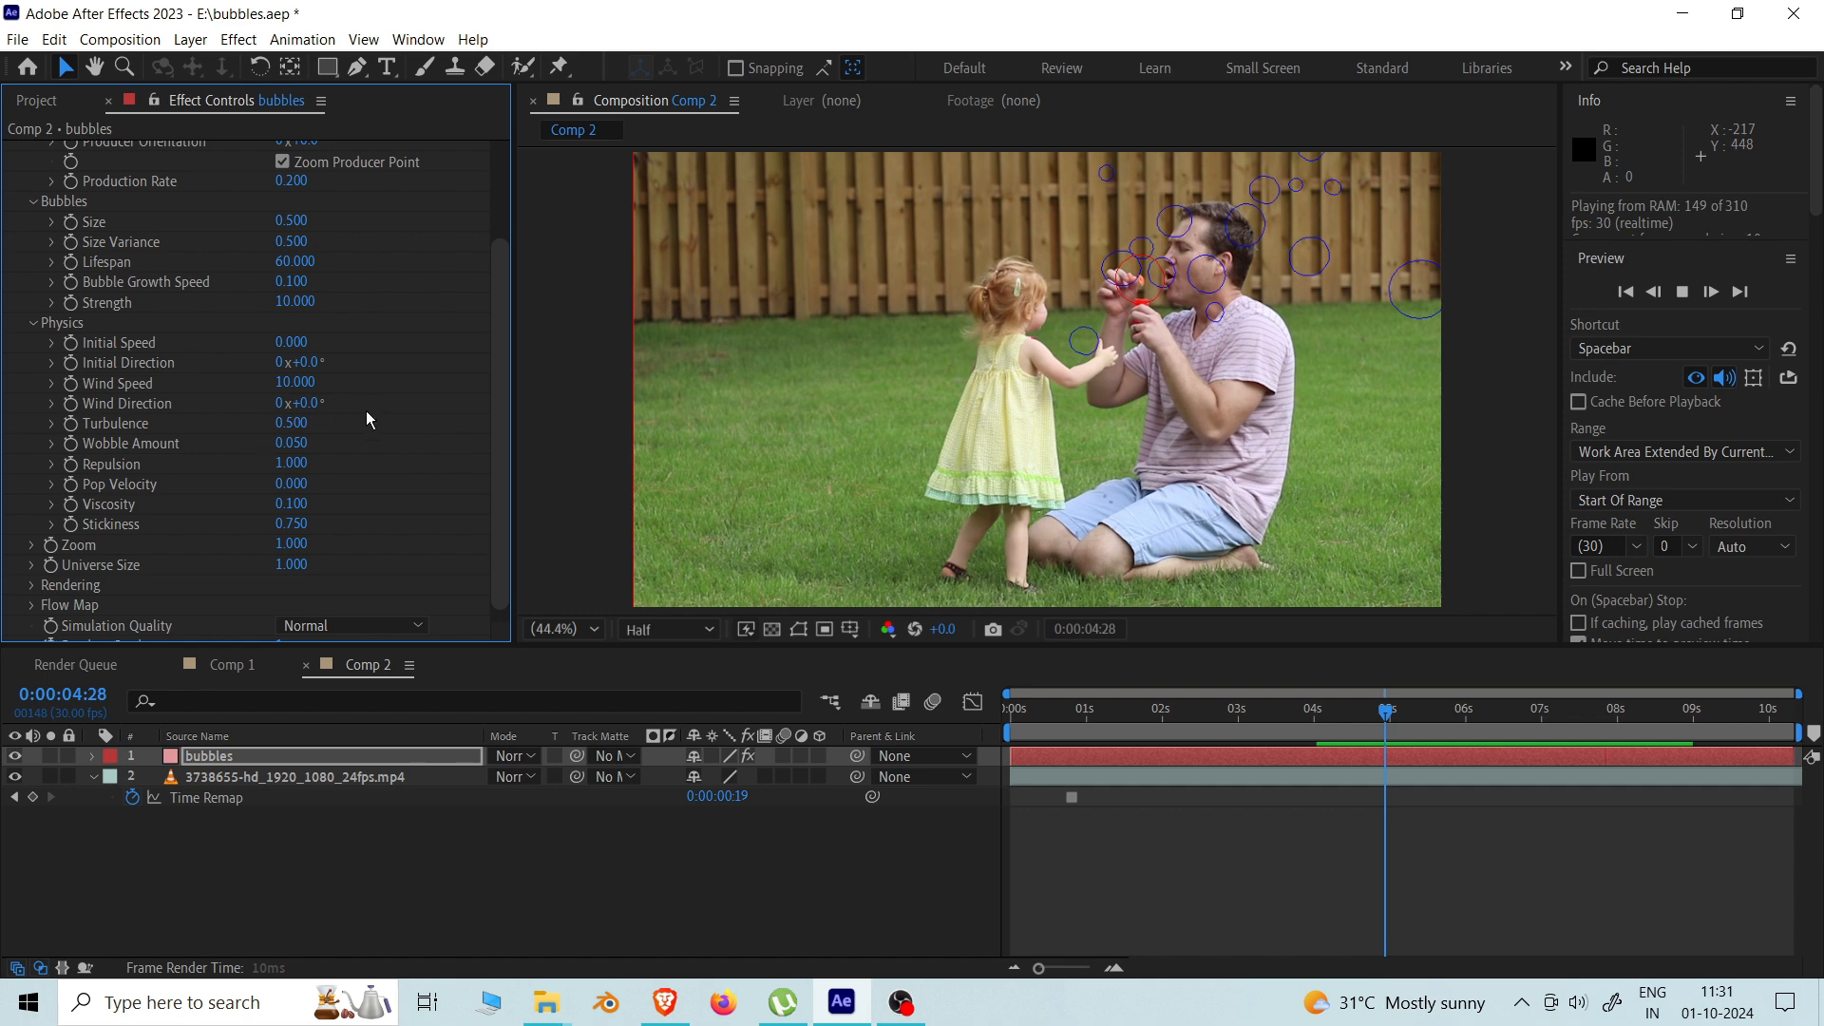
pyautogui.press('space')
pyautogui.press('space')
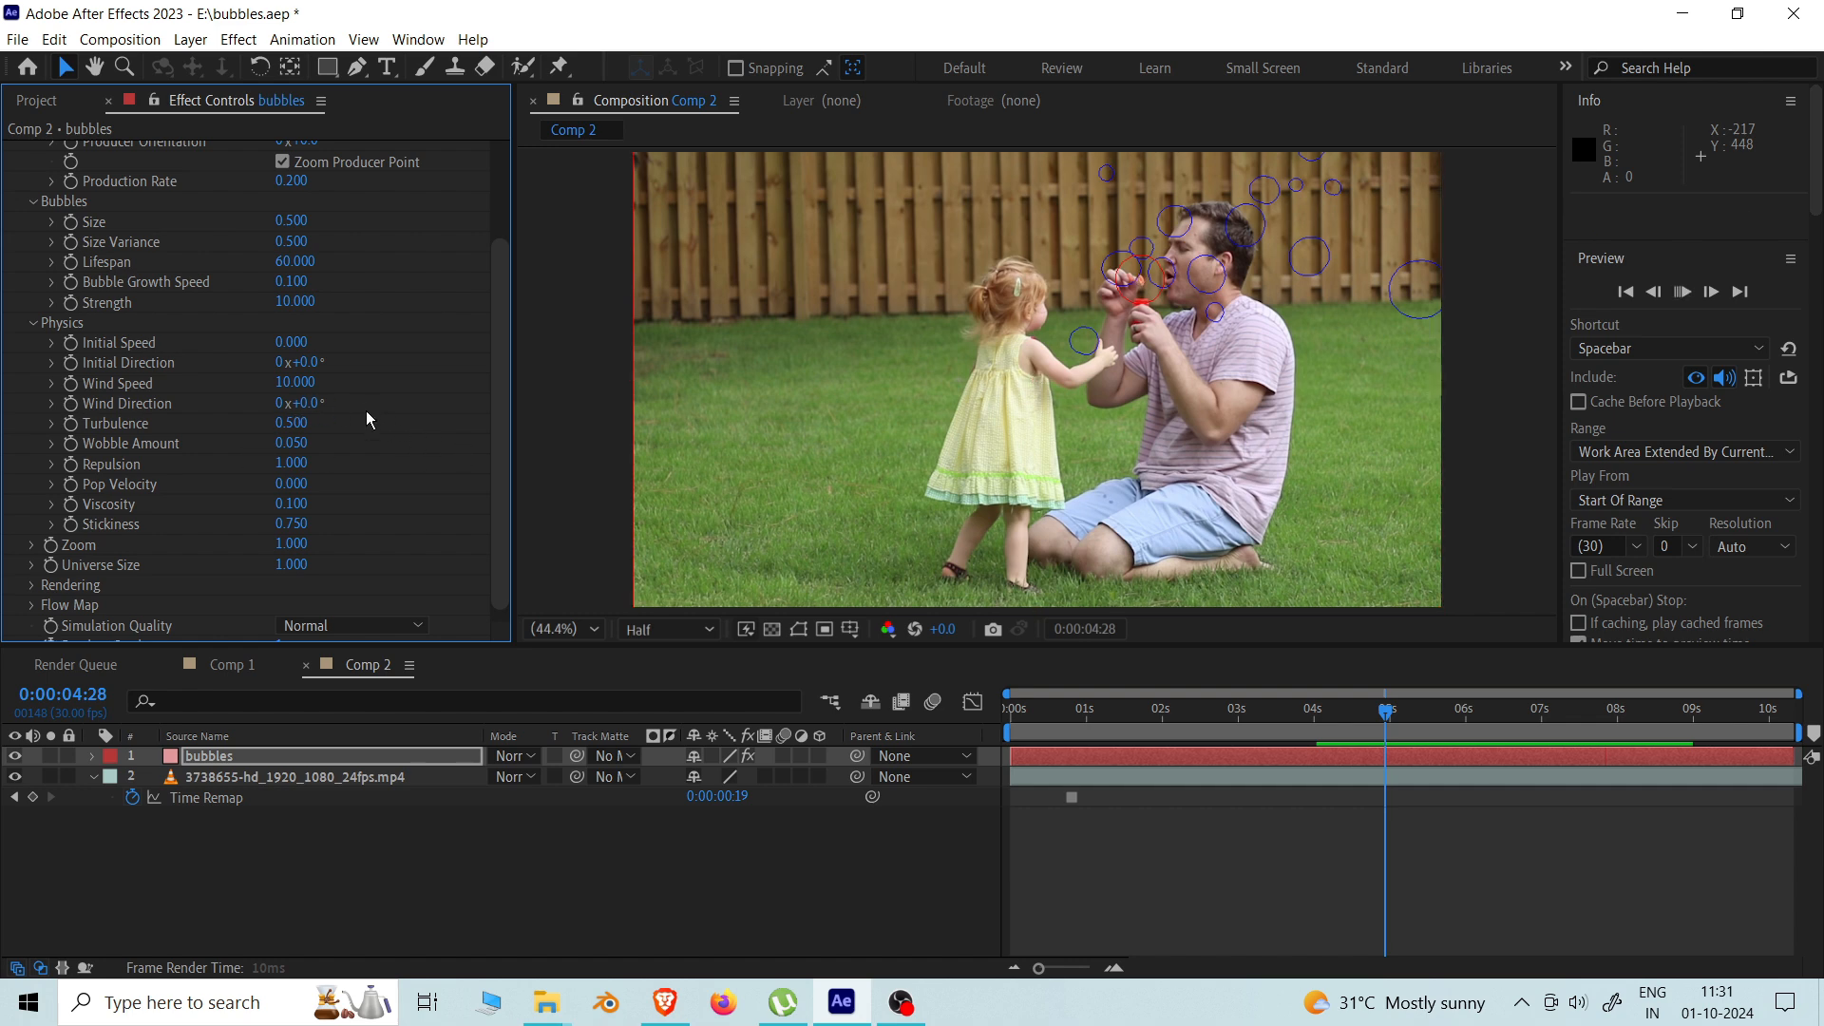
pyautogui.moveTo(1060, 711); pyautogui.dragTo(933, 710)
pyautogui.press('space')
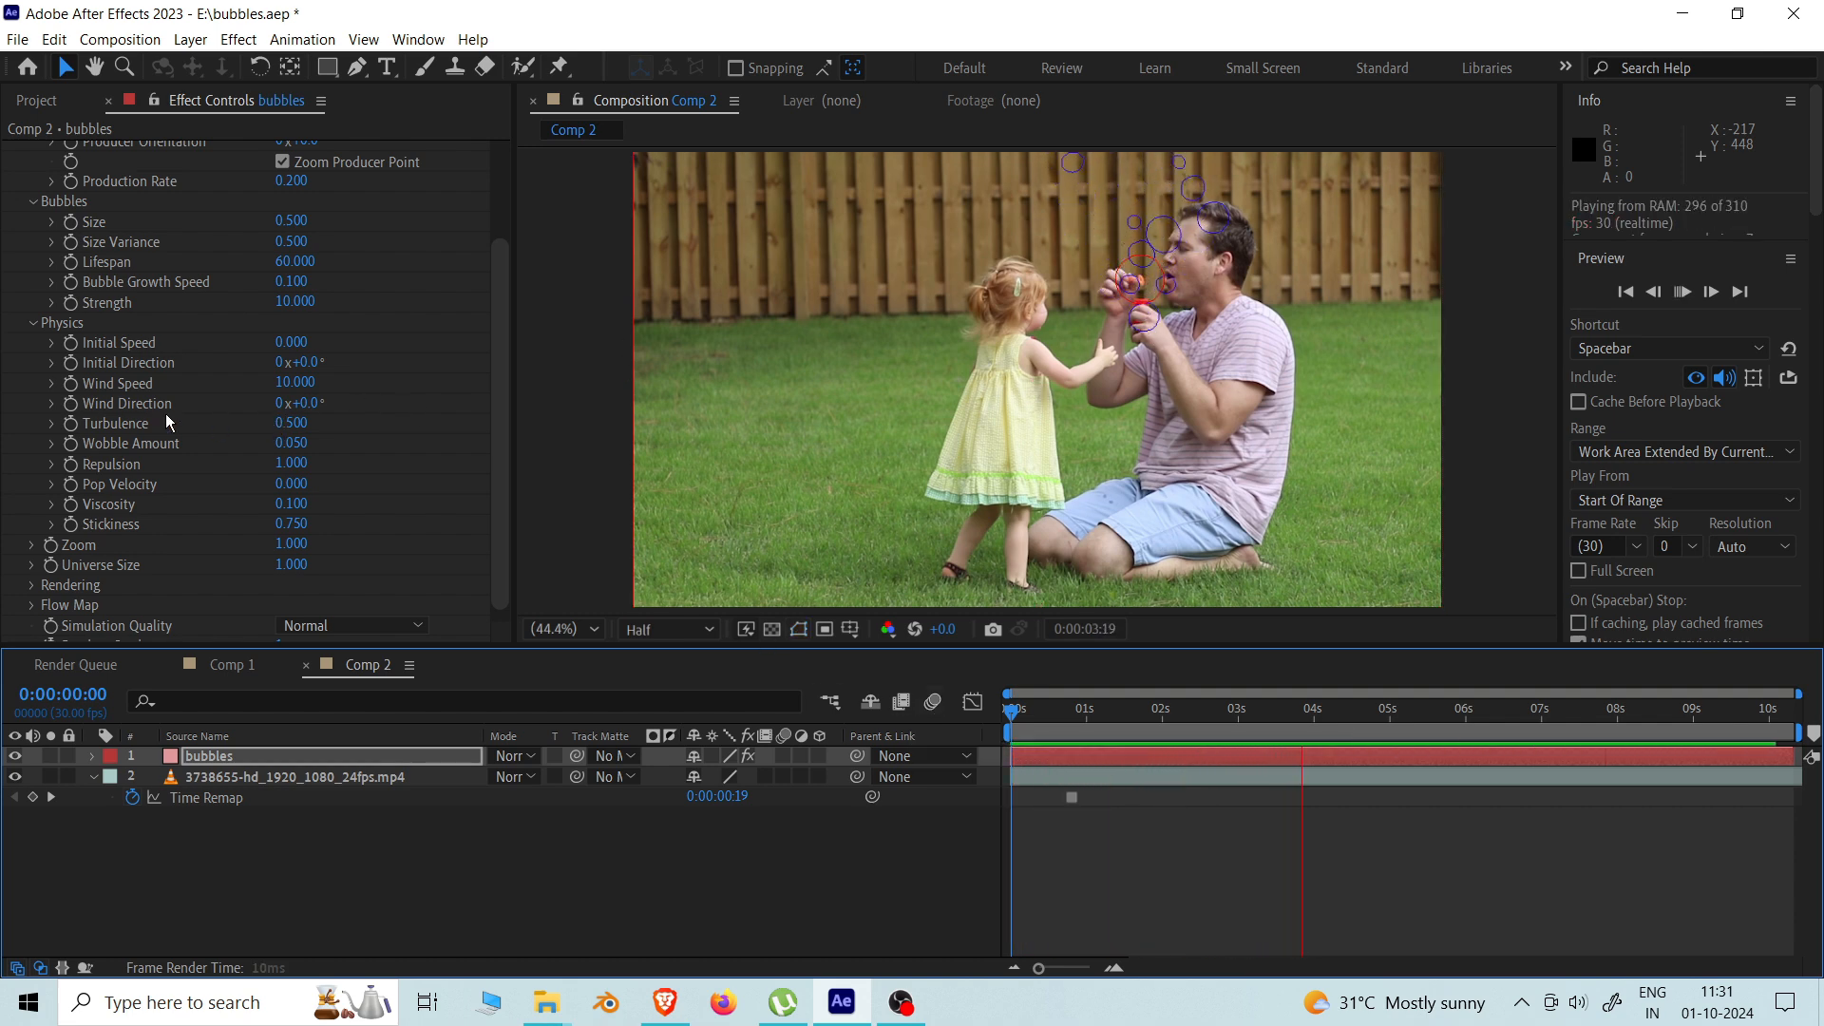
# Step: Set the foam's Wind Direction to -90°
pyautogui.click(321, 402)
pyautogui.write('-90')
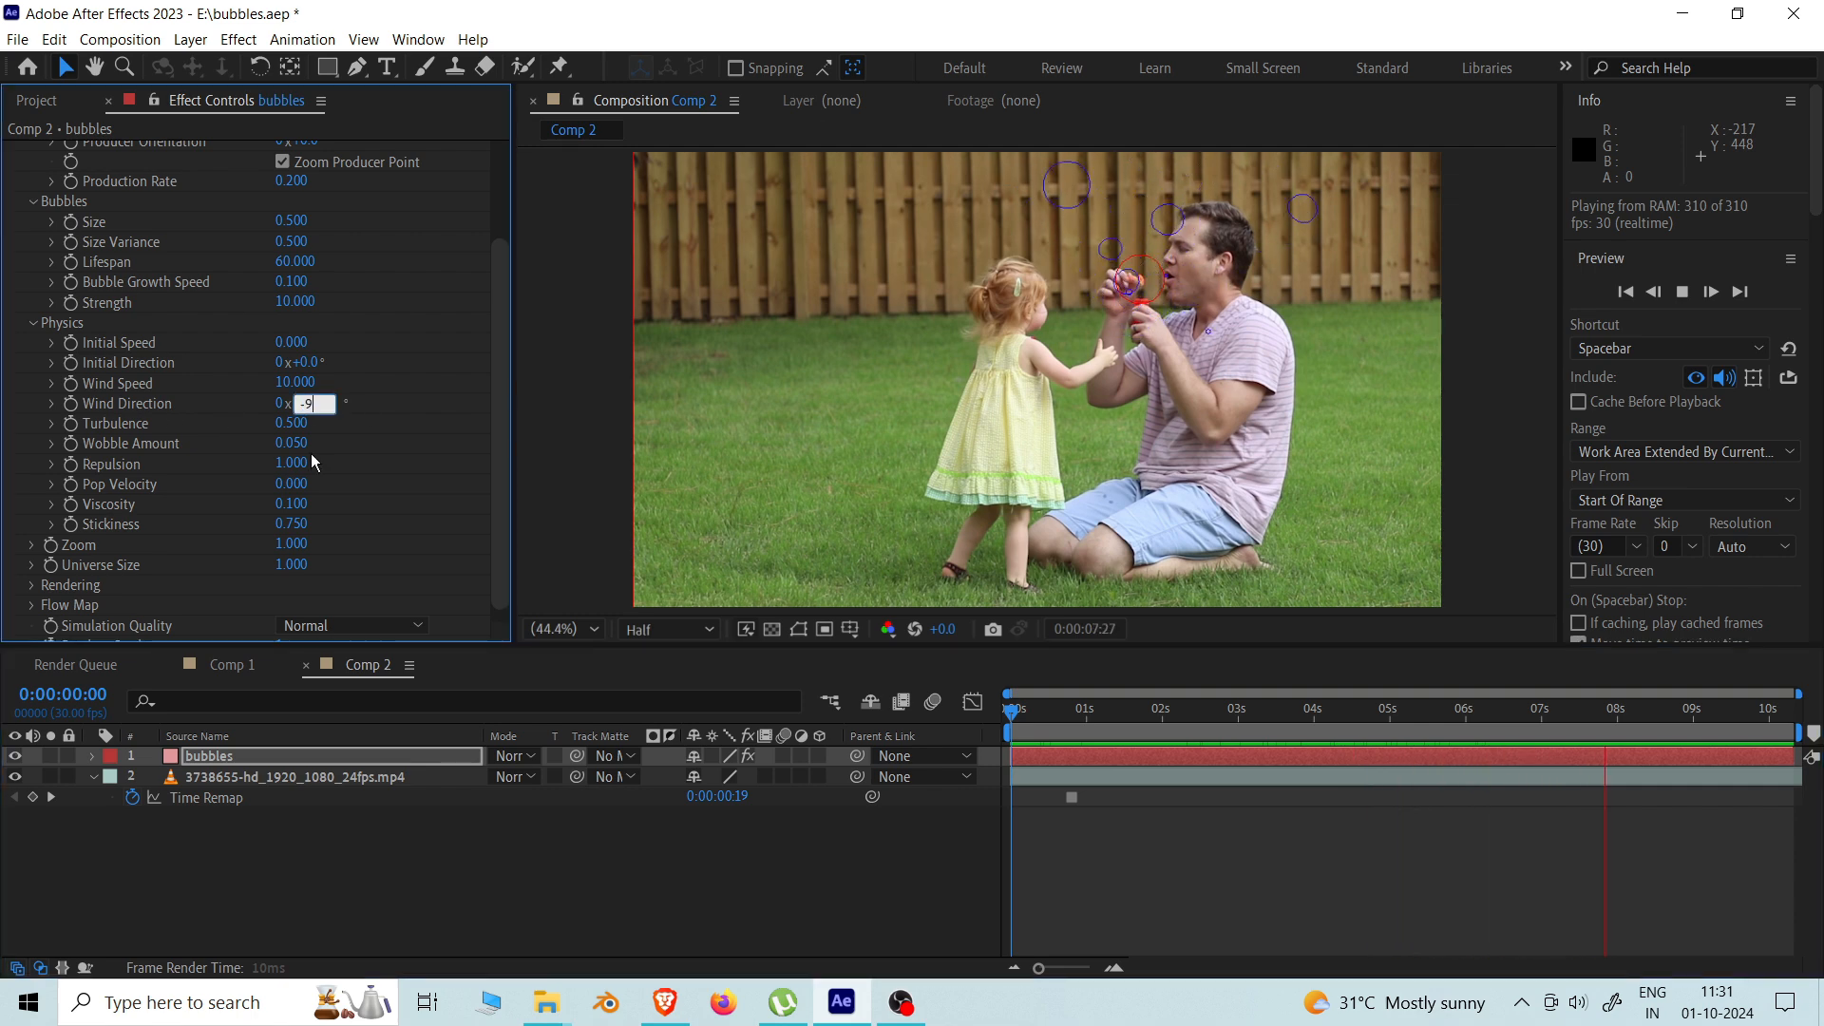
pyautogui.press('Return')
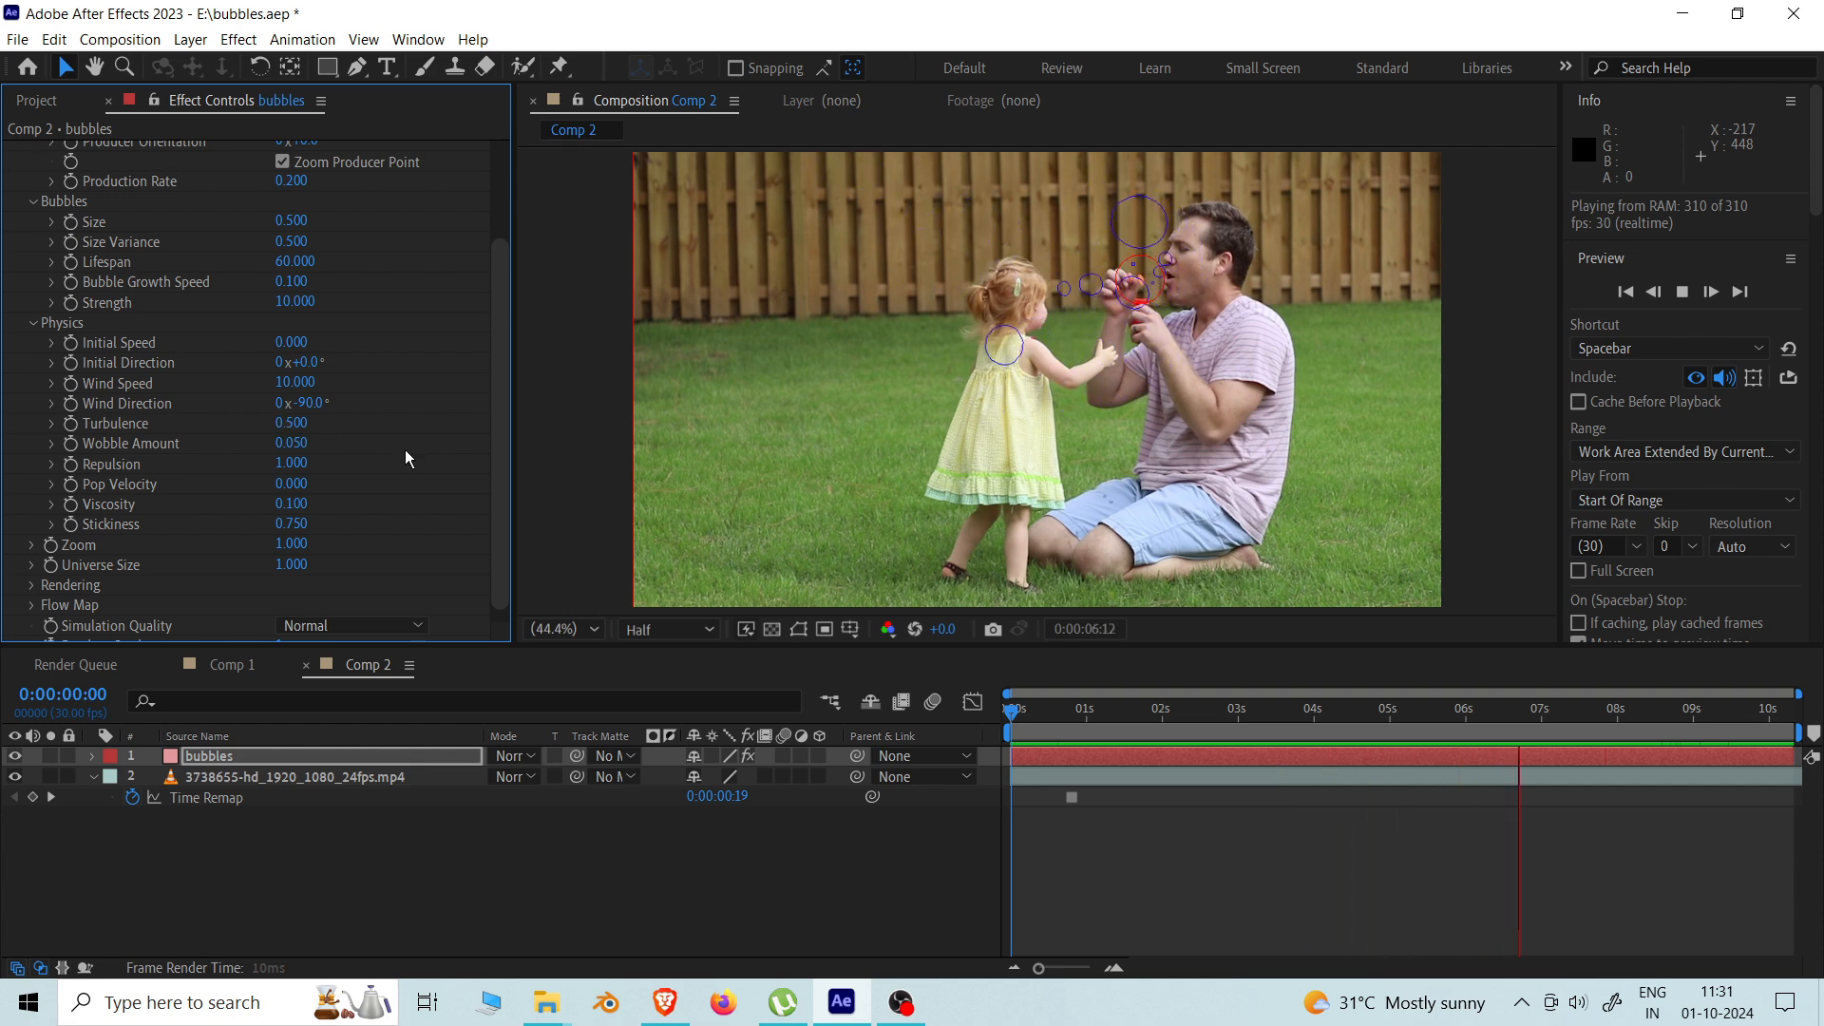
# Step: Try a Turbulence of 0 and set it back to 0.5
pyautogui.write('0')
pyautogui.press('Return')
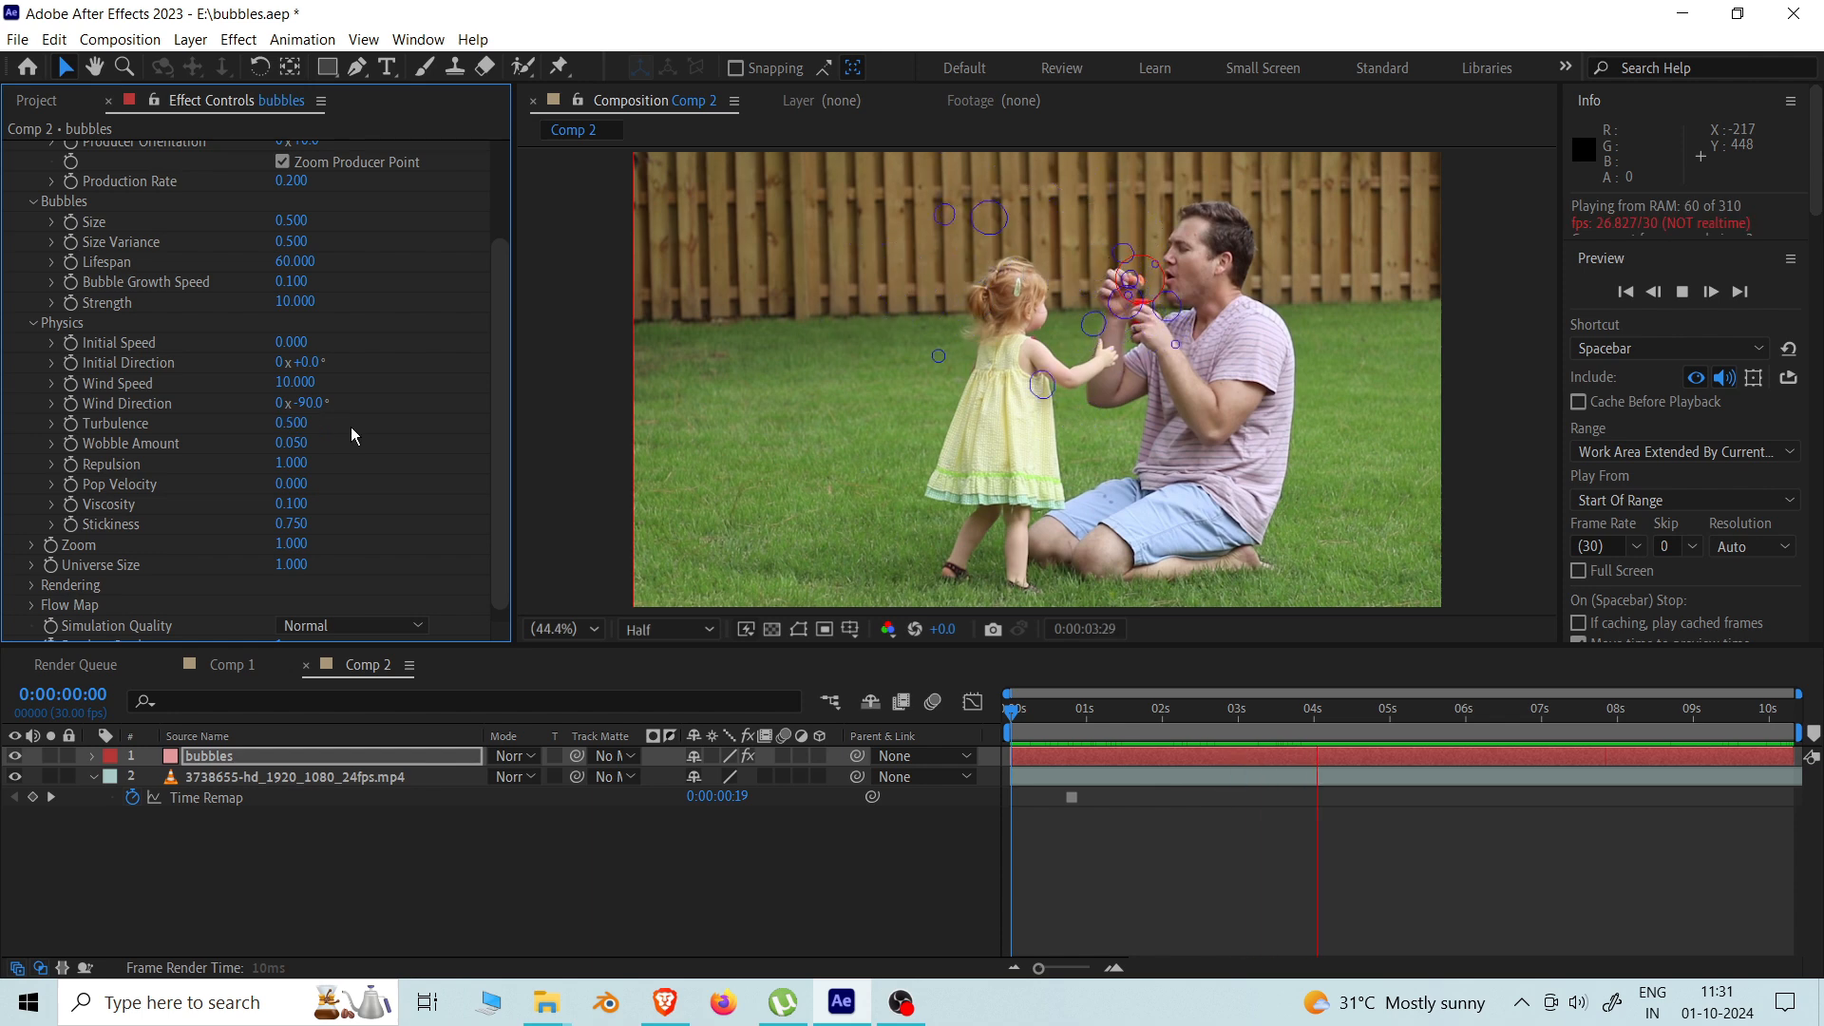
pyautogui.click(304, 424)
pyautogui.write('0.5')
pyautogui.press('Return')
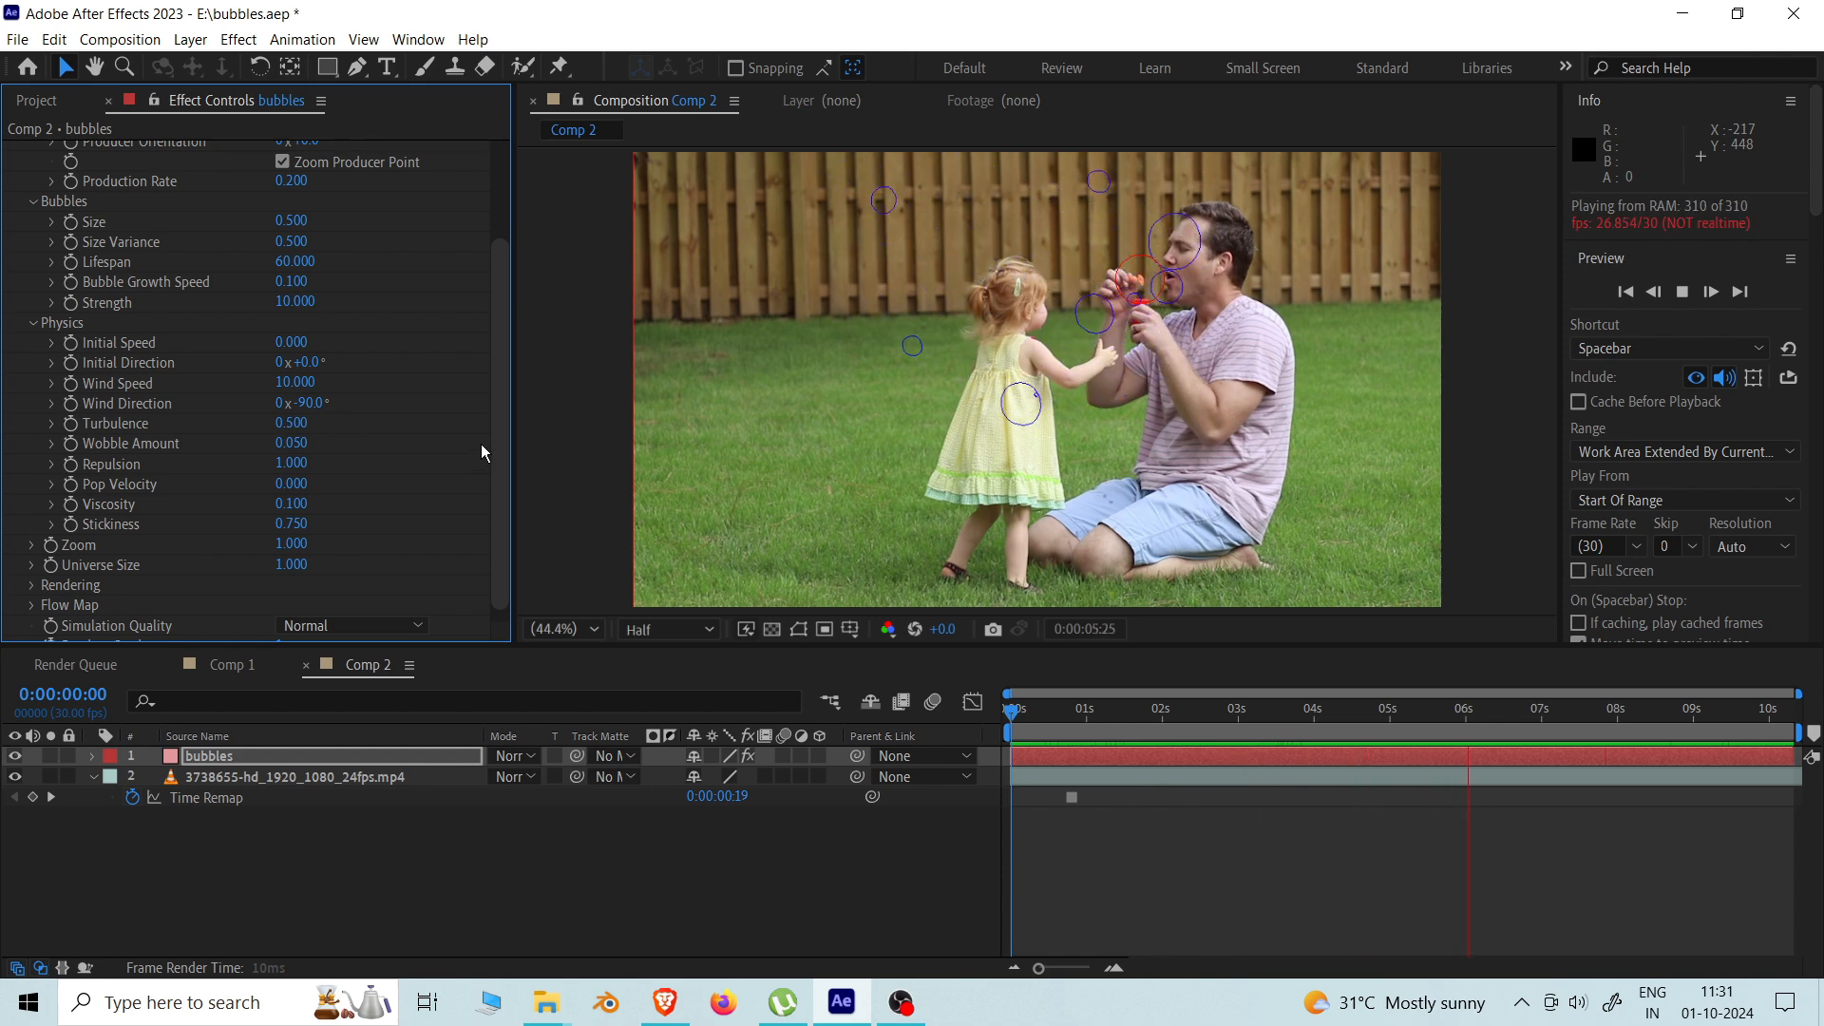
# Step: Switch the foam's View from Draft to Rendered
pyautogui.scroll(-1, 403, 380)
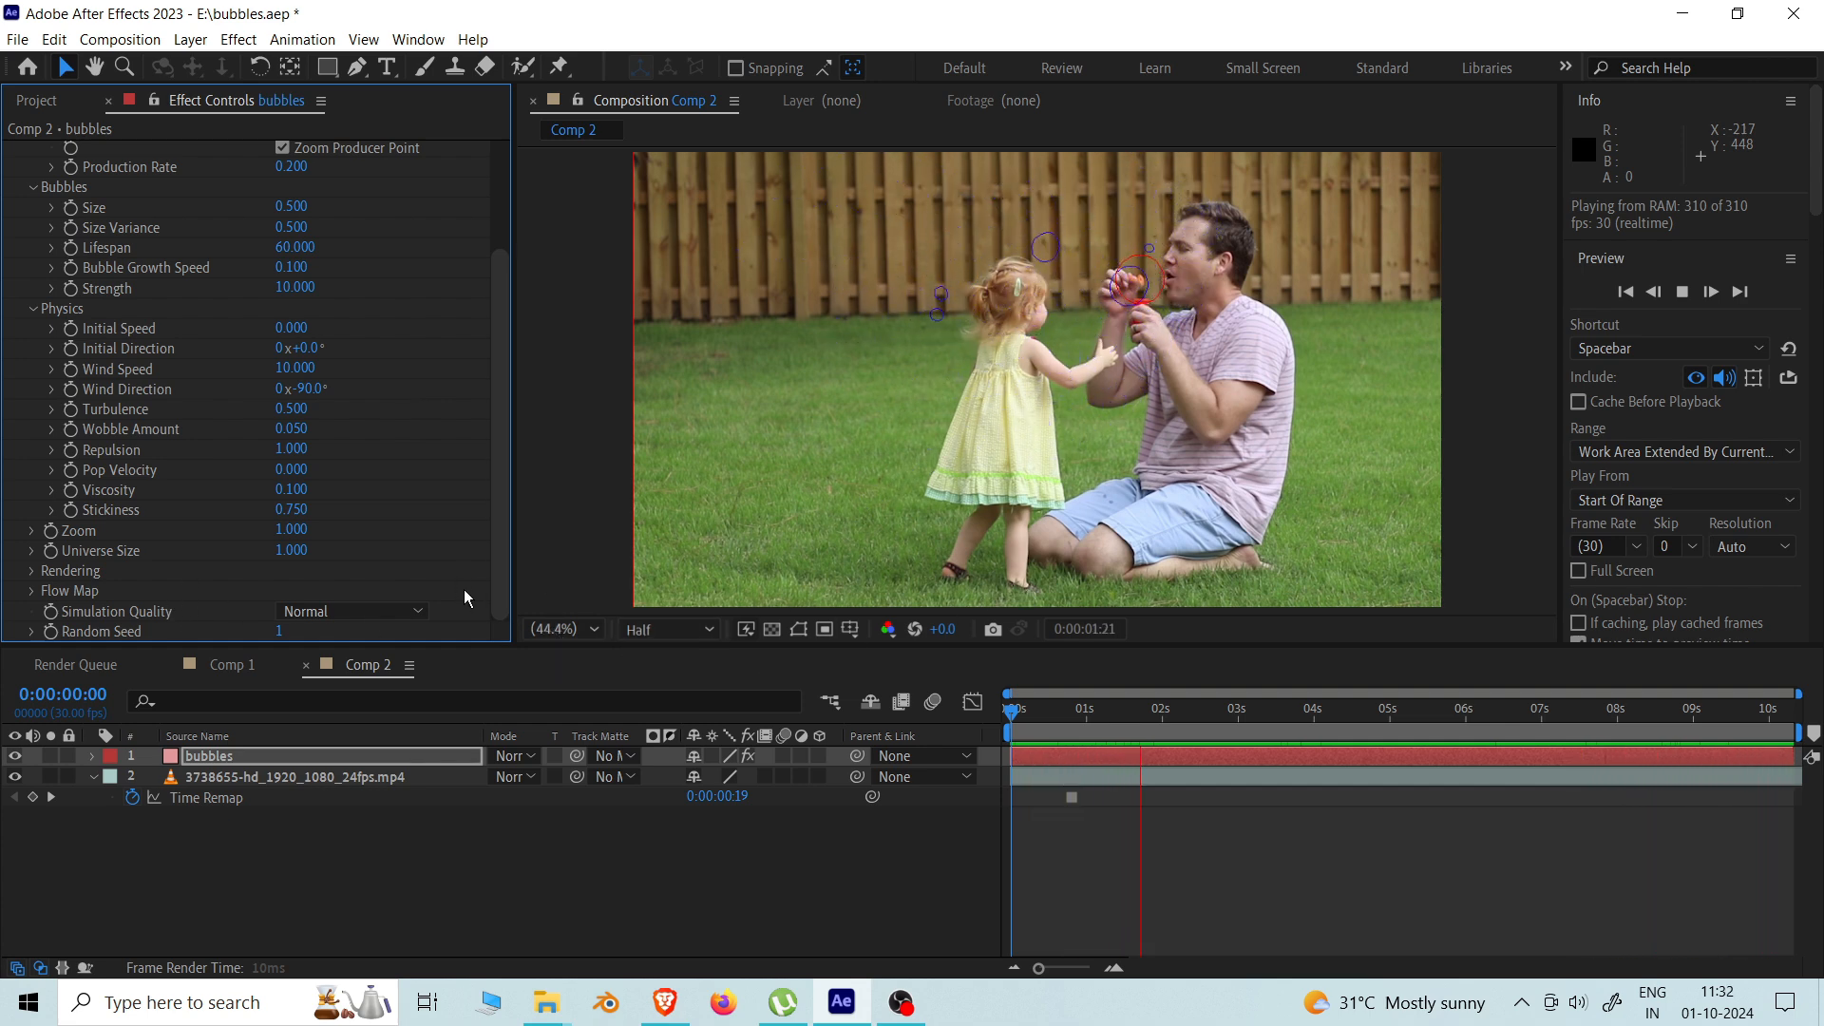
pyautogui.scroll(3, 424, 309)
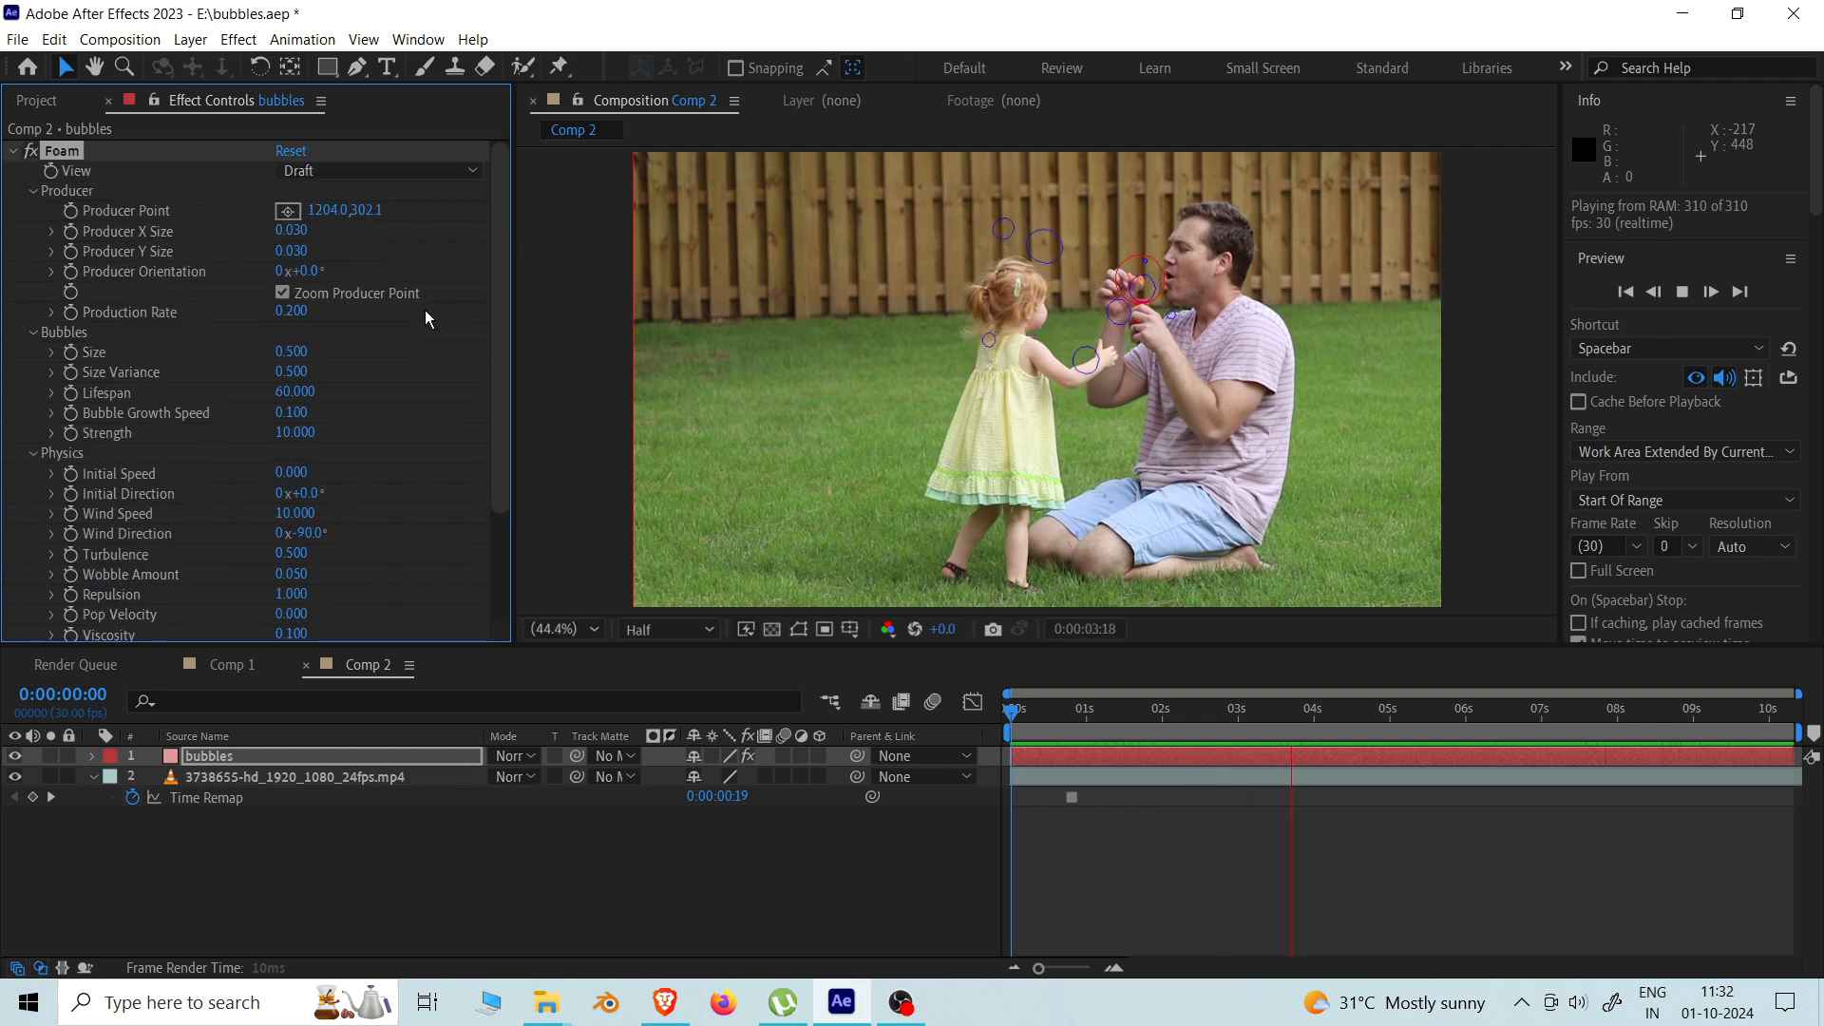
pyautogui.click(342, 171)
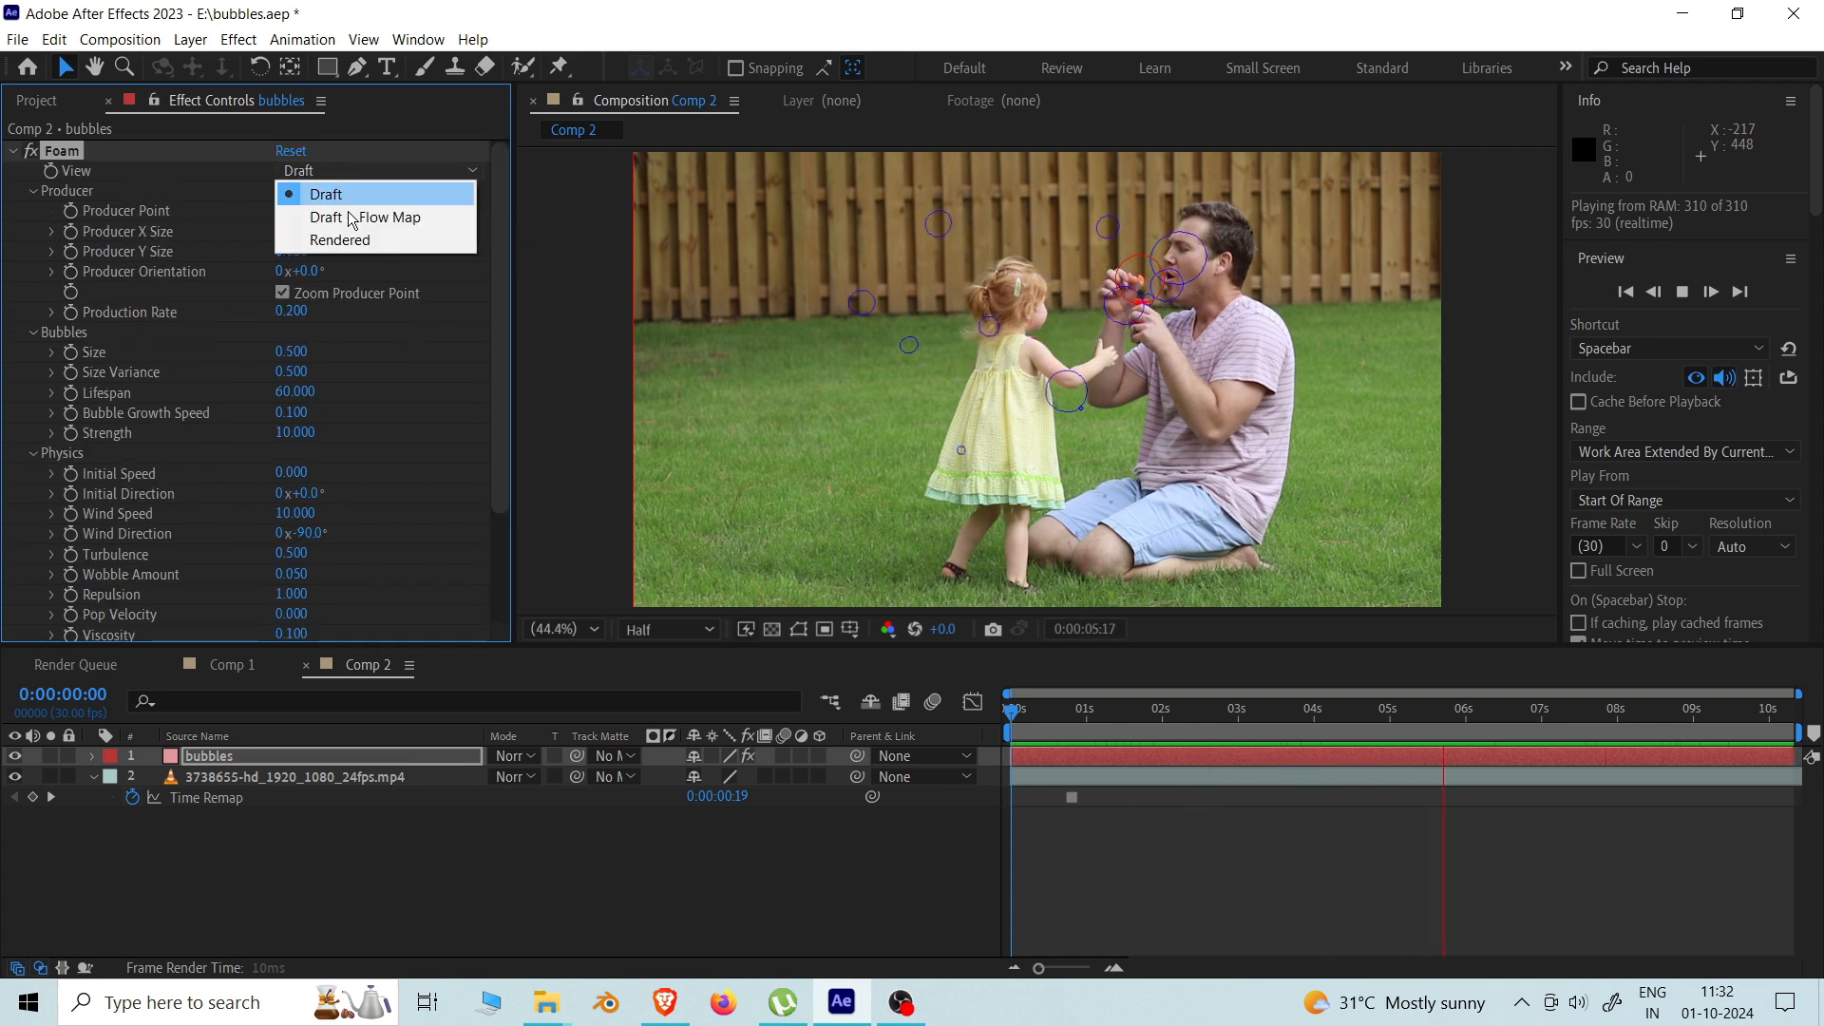
pyautogui.click(342, 240)
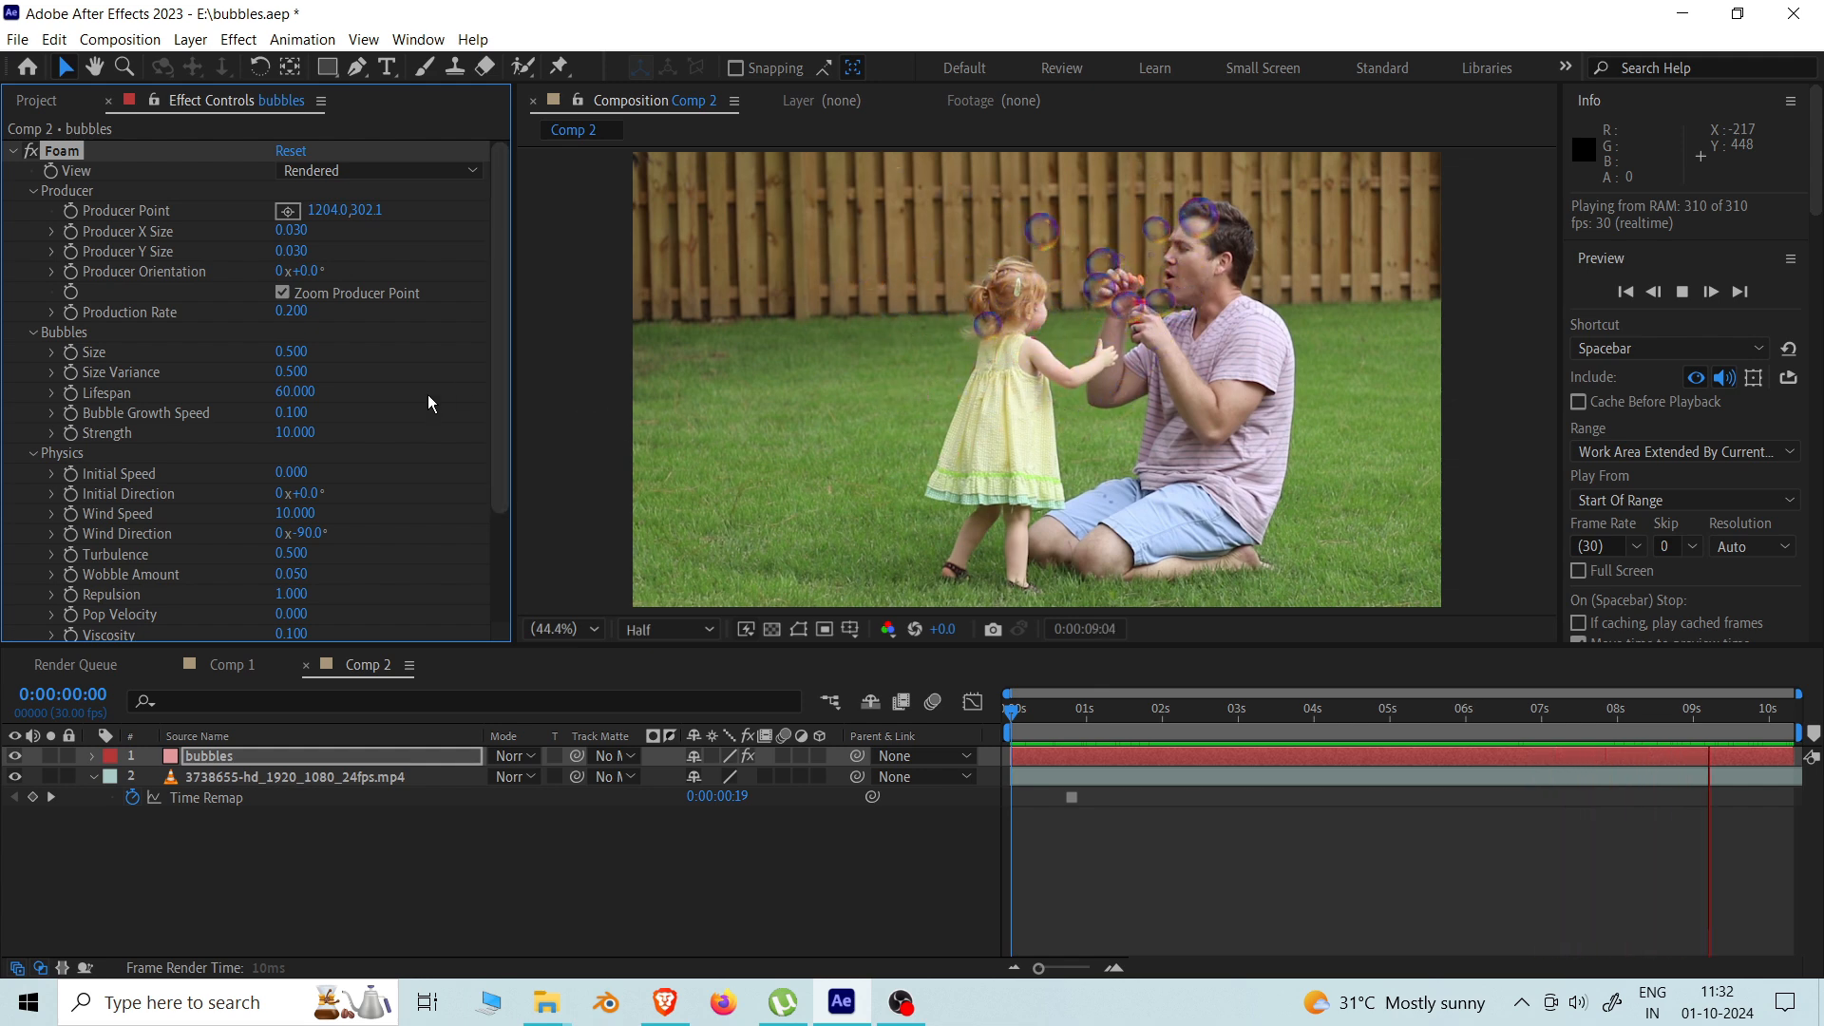
# Step: Try foam Zoom values of 1.68 and 2.63, checking the frame at 0:00:04:00, and set the Zoom back to 1
pyautogui.scroll(-3, 427, 396)
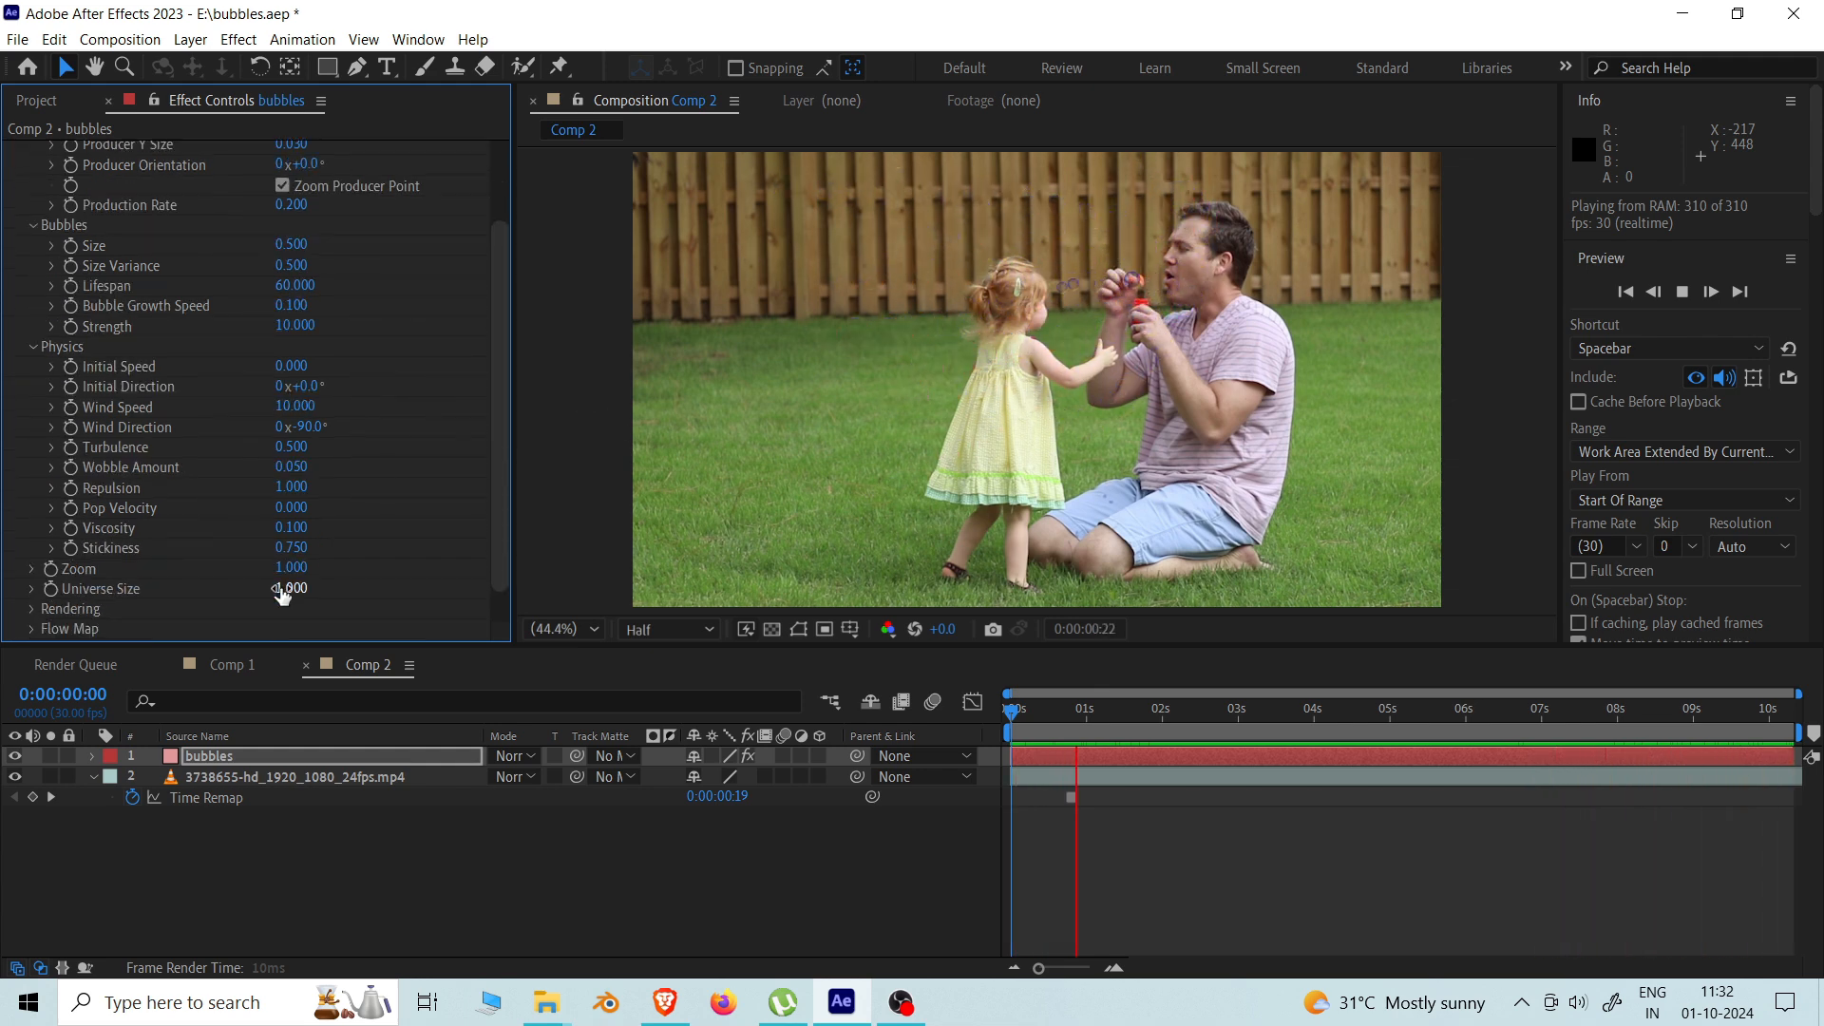
pyautogui.moveTo(358, 571); pyautogui.dragTo(368, 572)
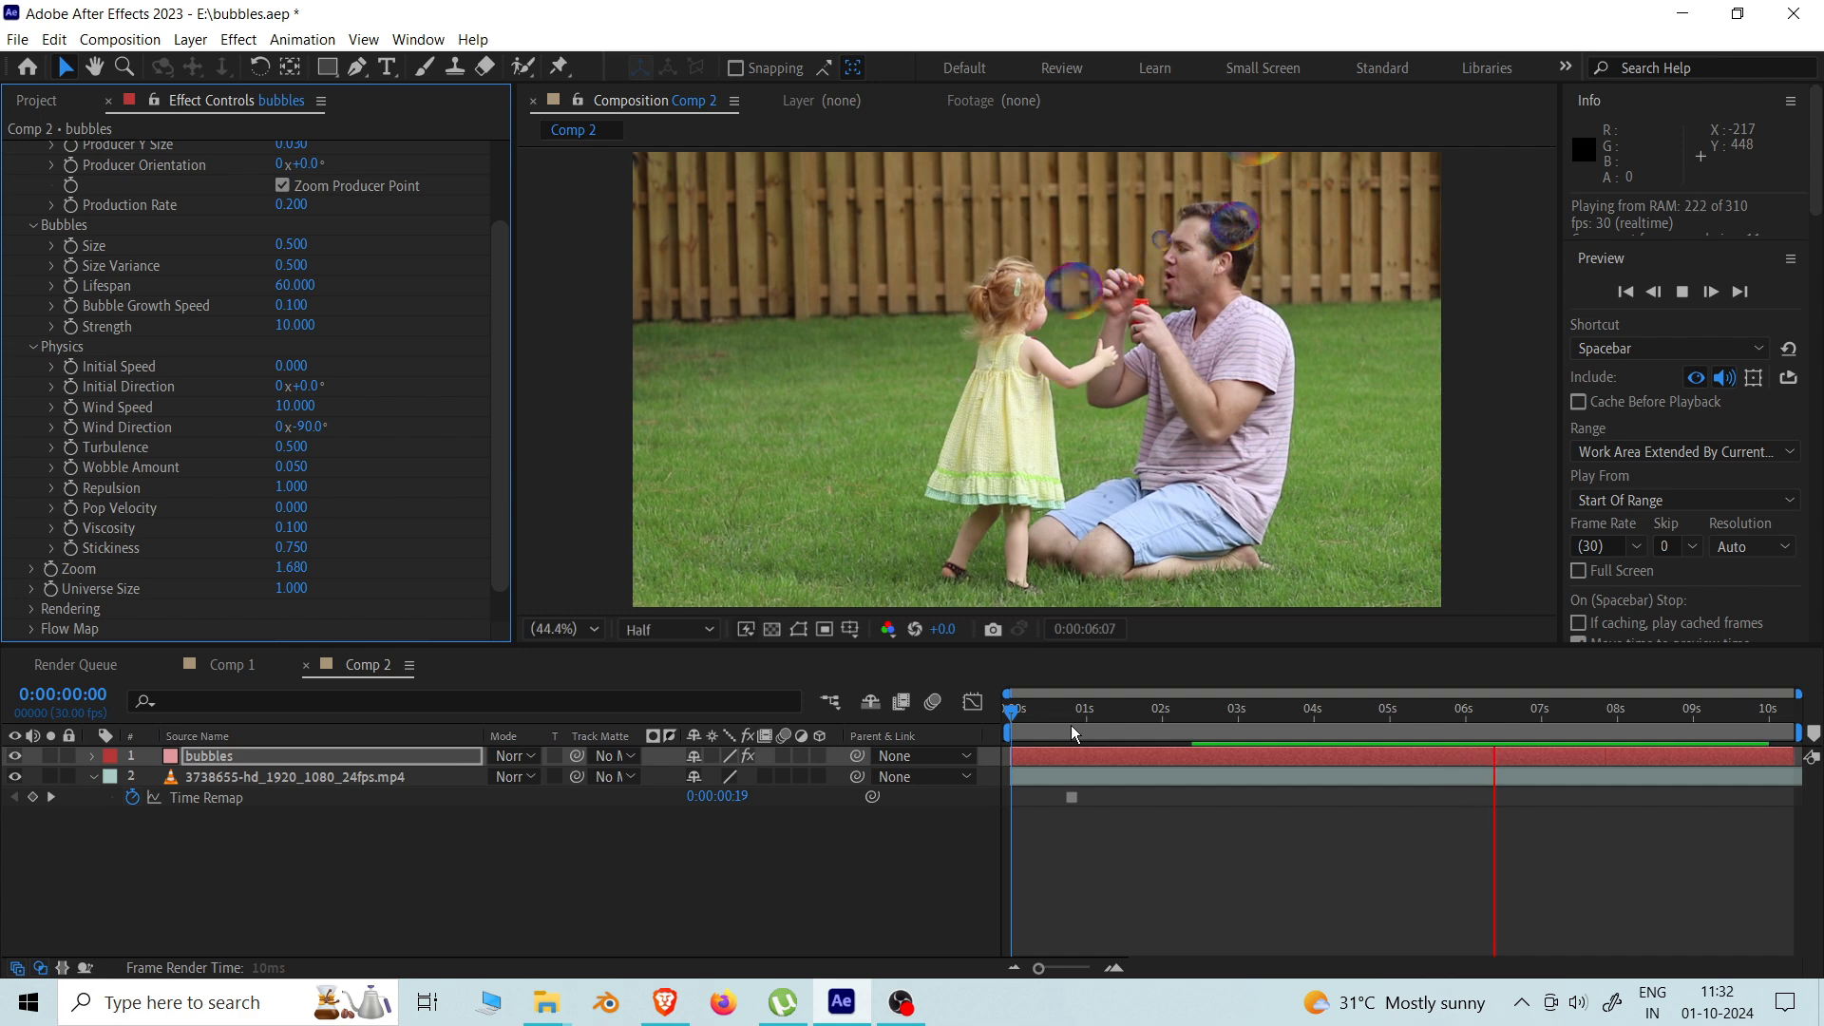
pyautogui.click(1262, 712)
pyautogui.moveTo(1262, 710); pyautogui.dragTo(1316, 710)
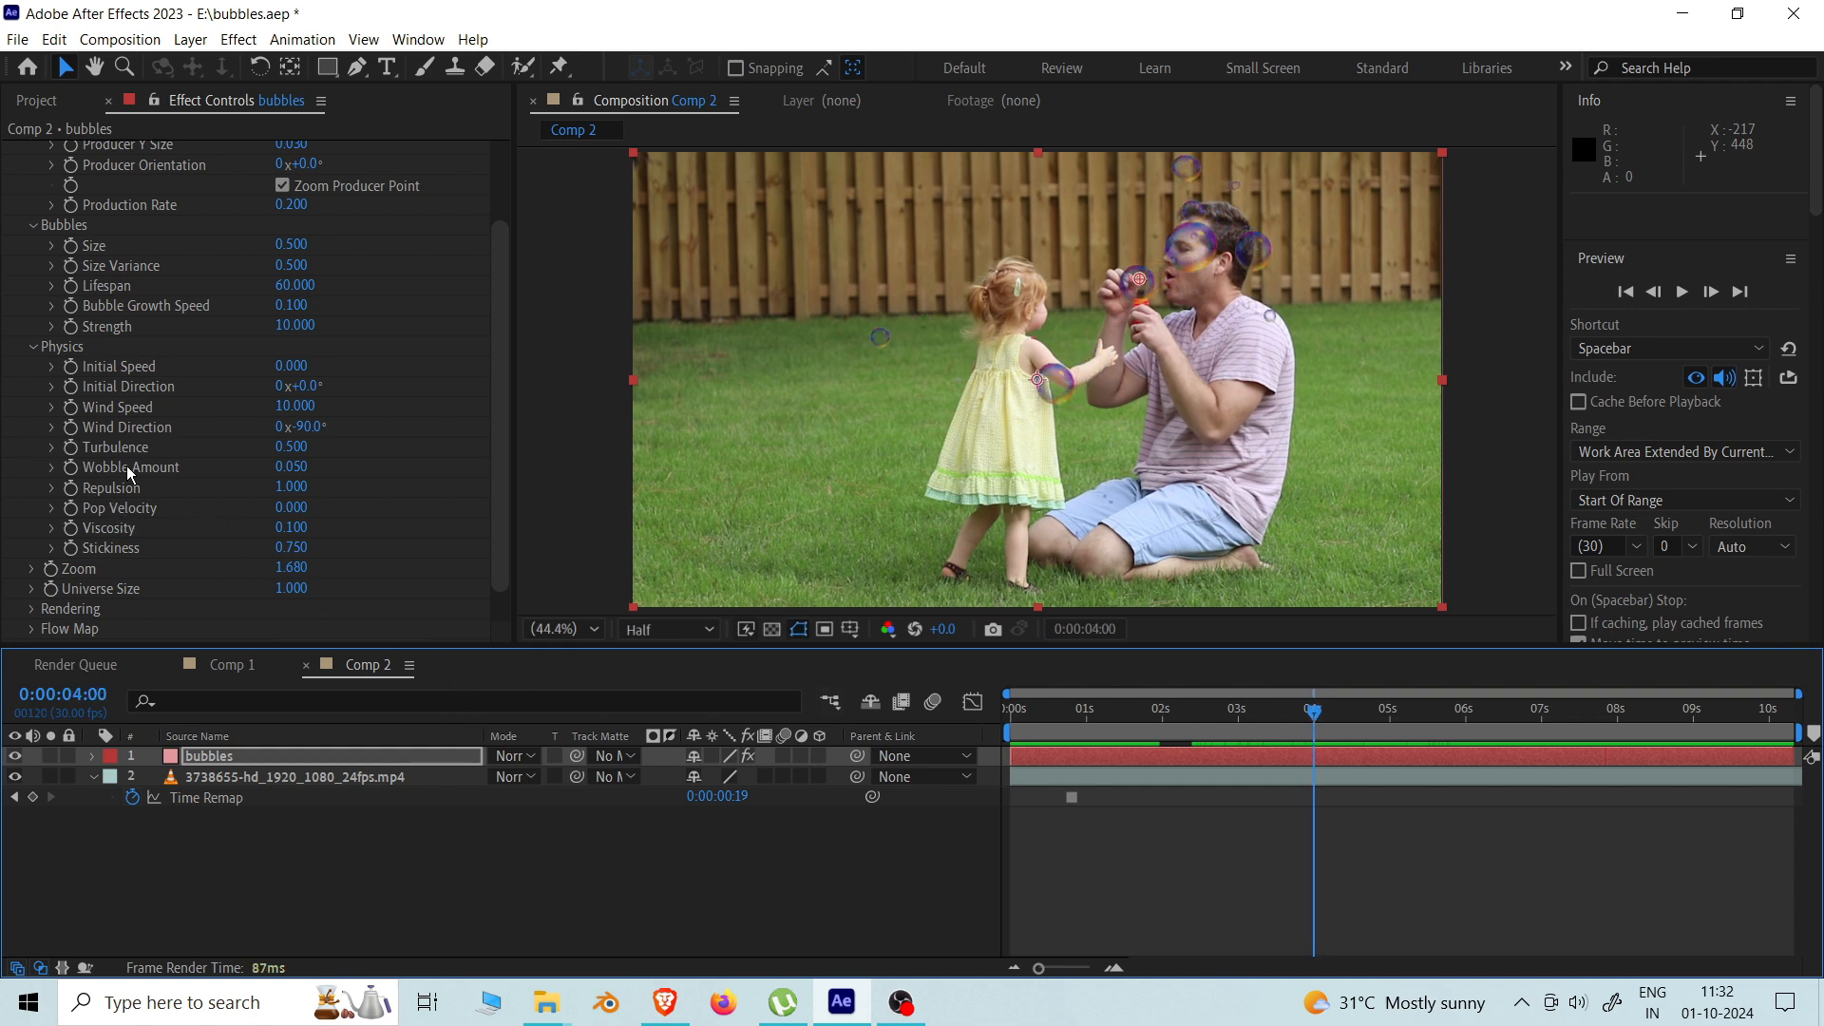
pyautogui.moveTo(286, 571); pyautogui.dragTo(412, 580)
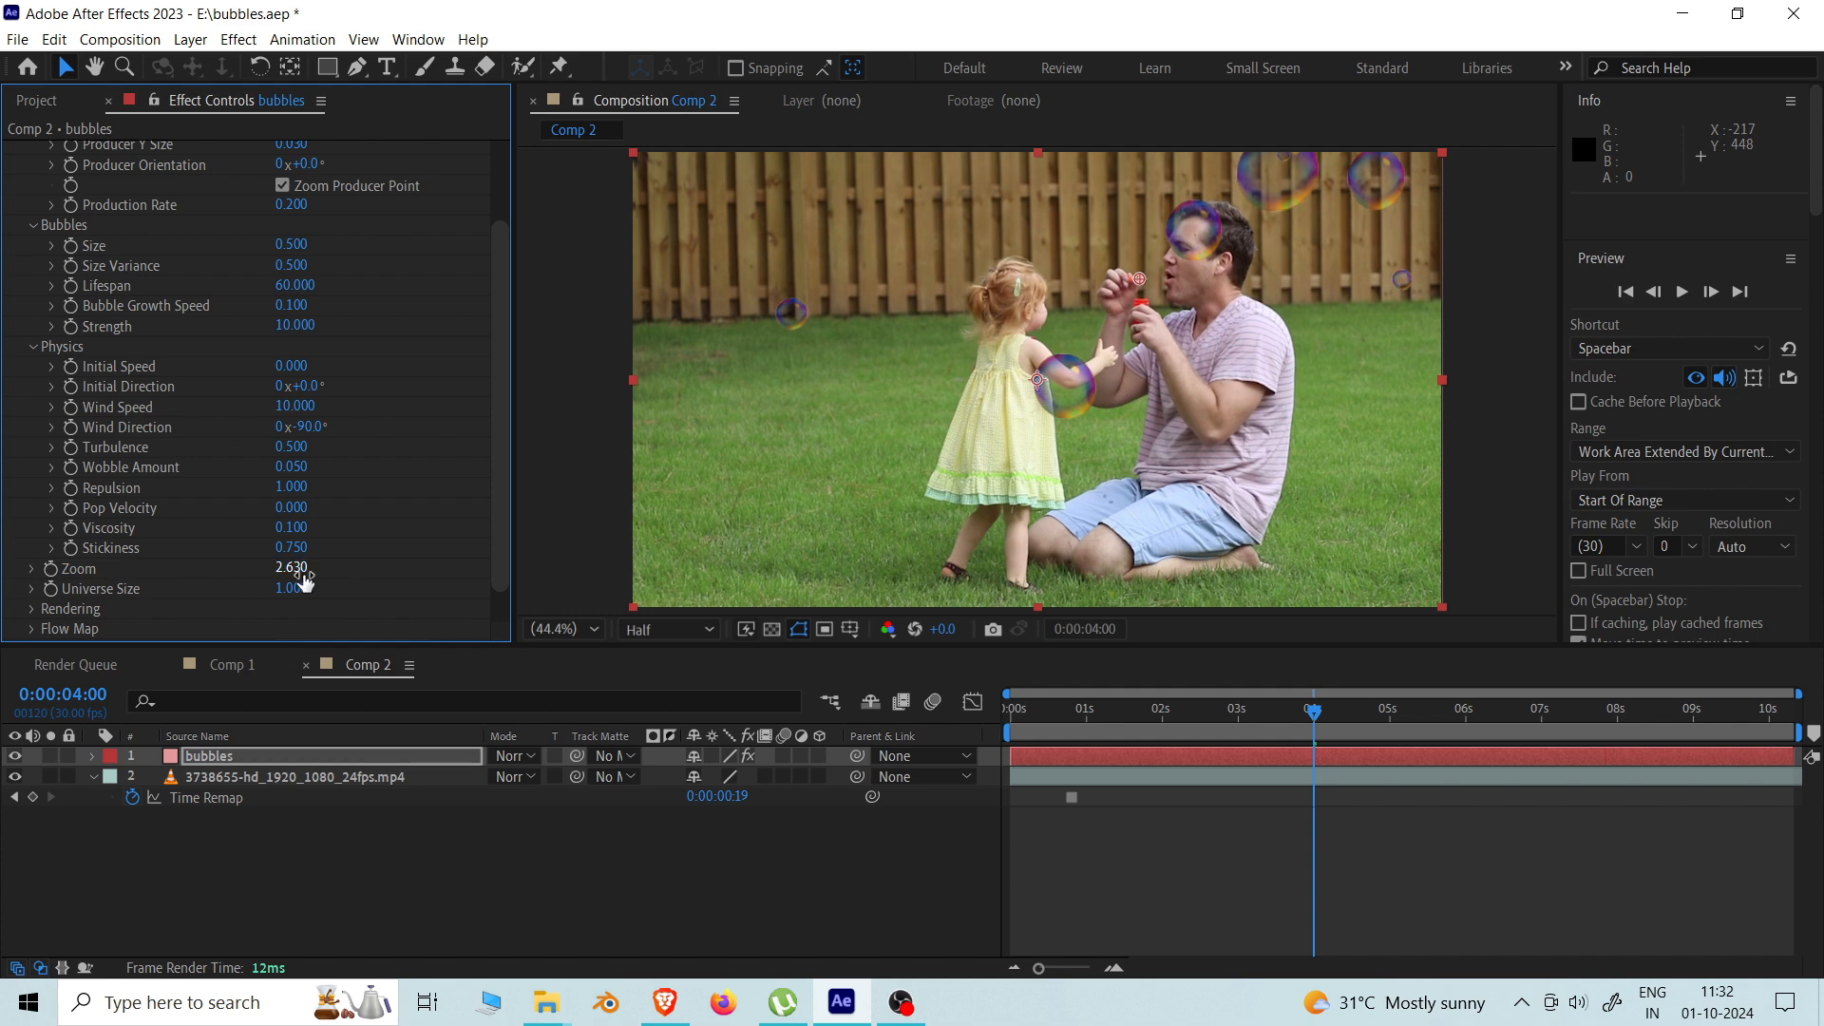
pyautogui.press('Return')
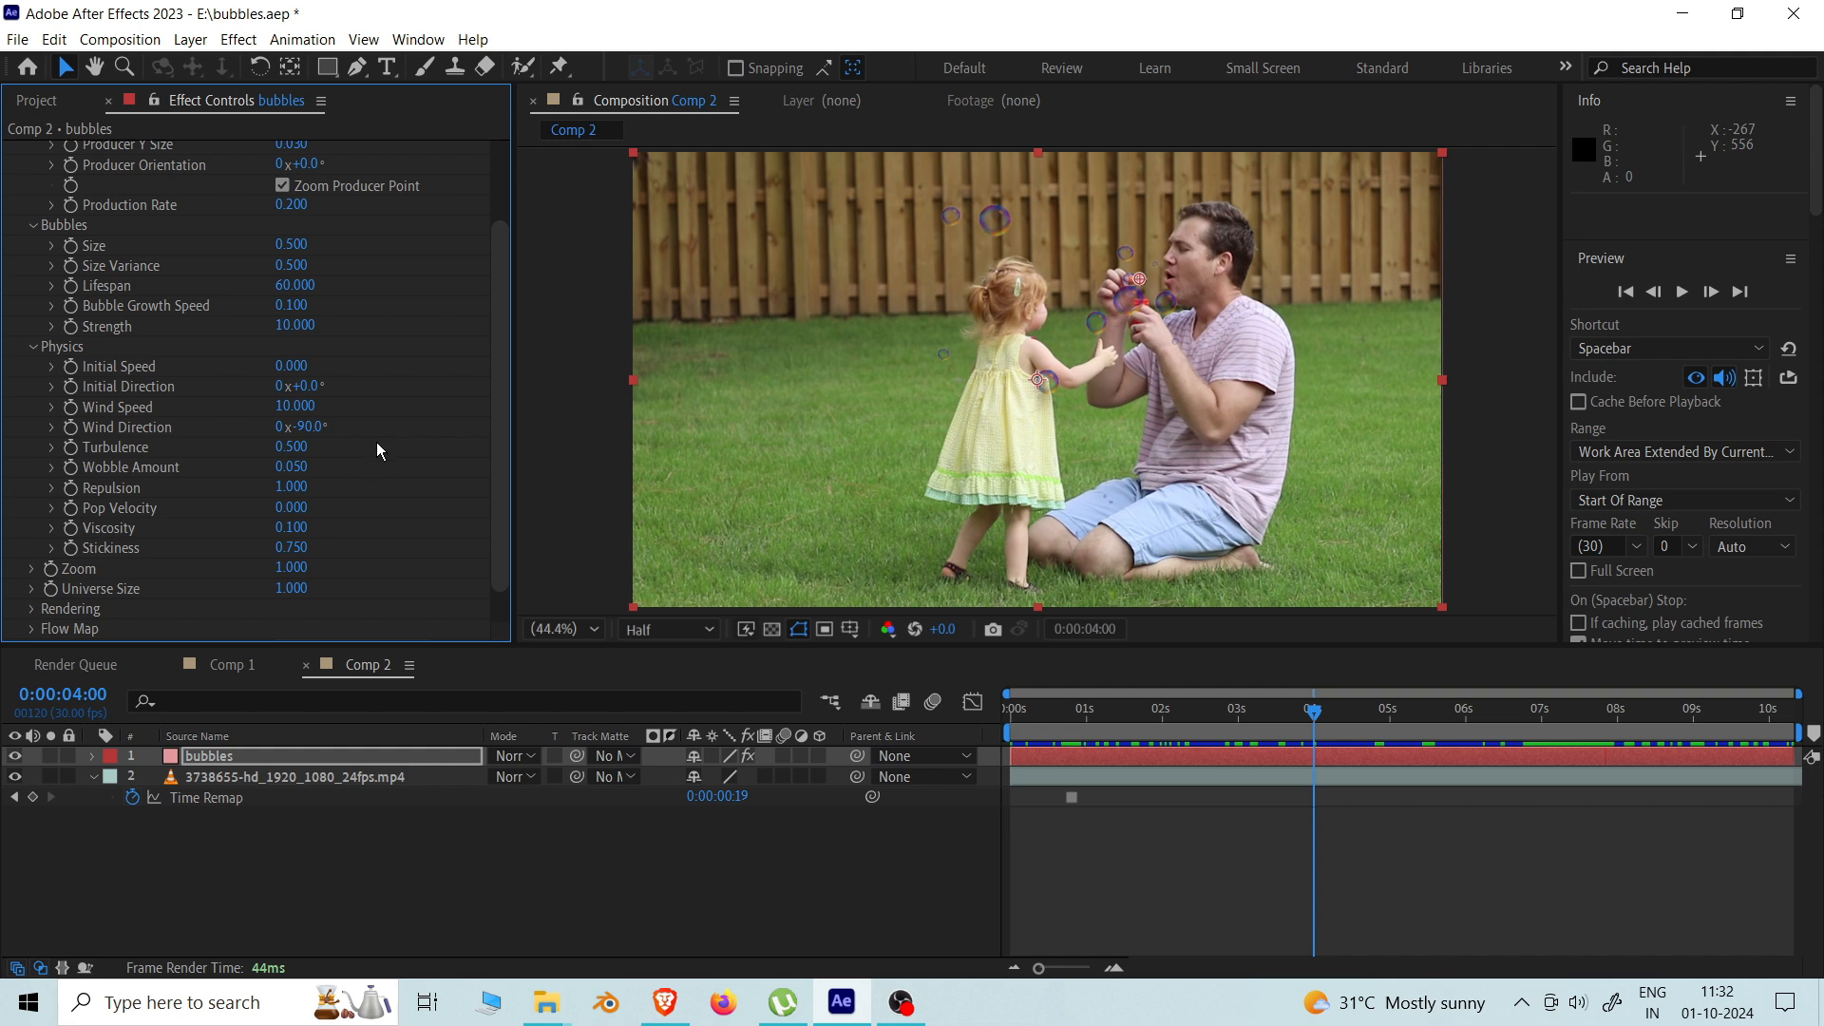
# Step: Try a Universe Size of 10 and set it back to 1
pyautogui.scroll(-2, 447, 443)
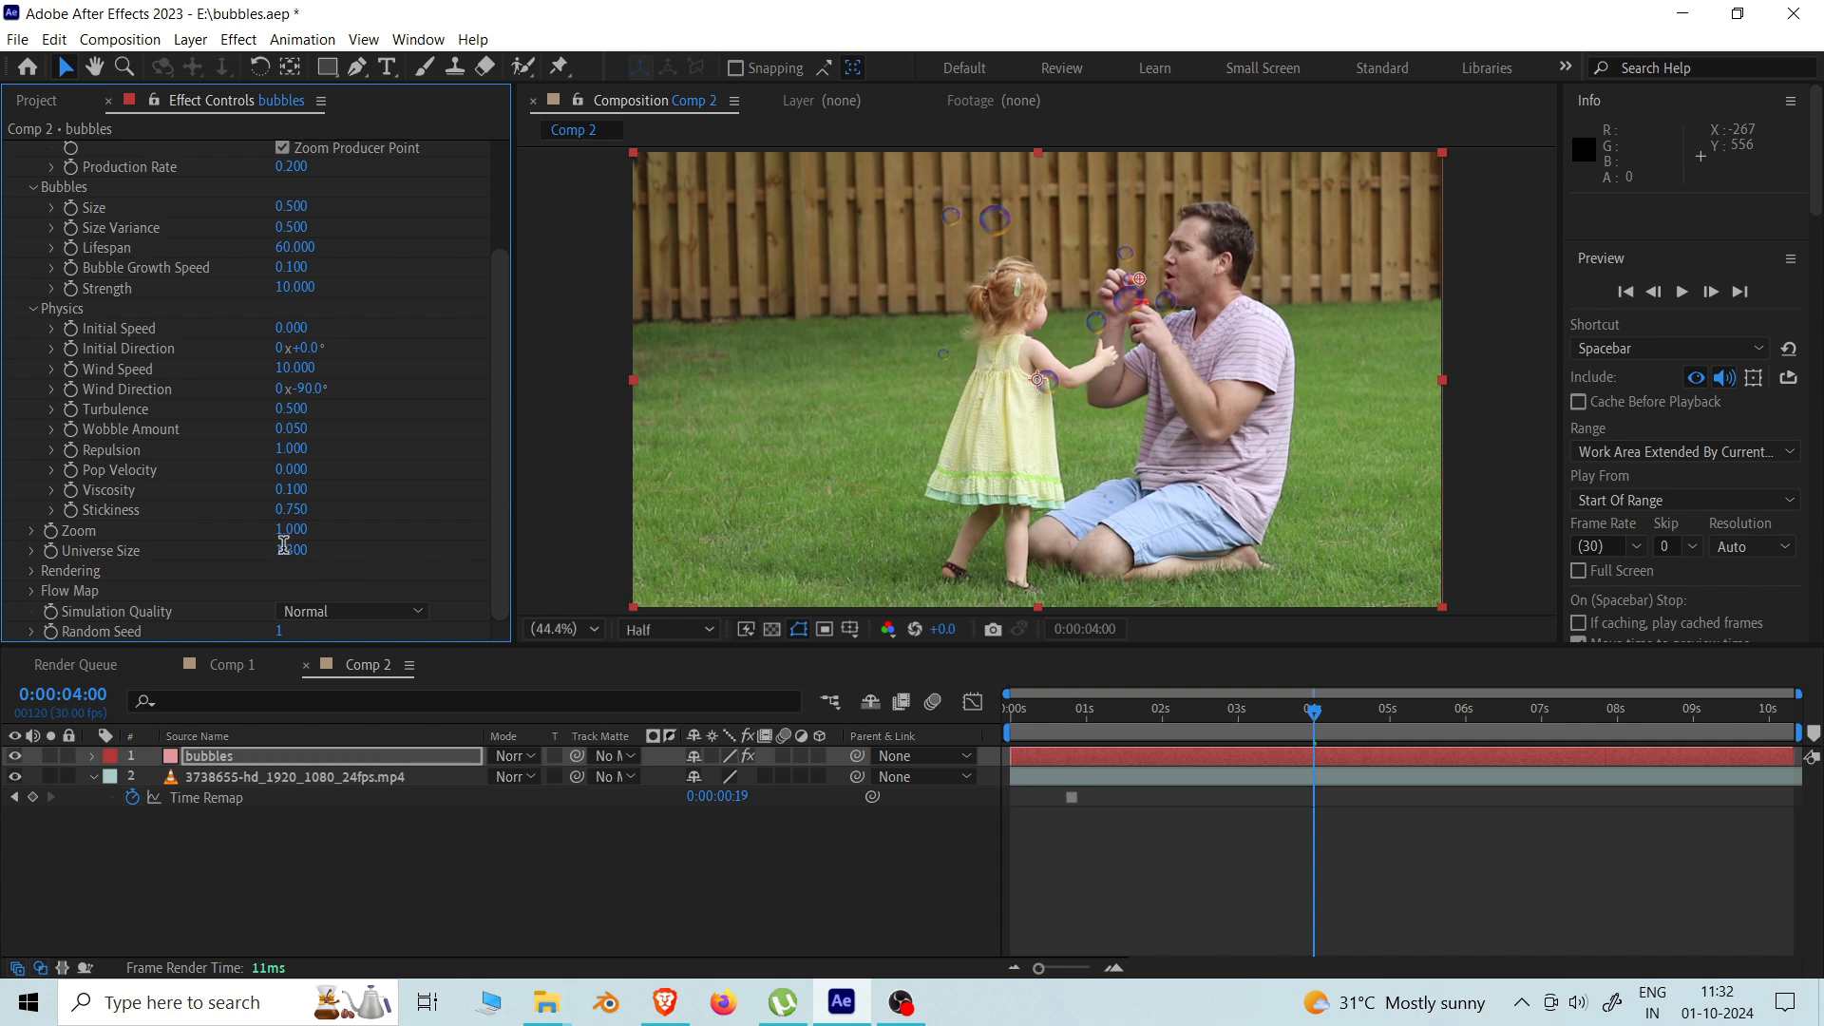
pyautogui.write('10')
pyautogui.press('Return')
# Step: Try the Solid Old on top Blend Mode in the foam's Rendering settings and set it back to Transparent
pyautogui.click(31, 572)
pyautogui.scroll(-1, 31, 582)
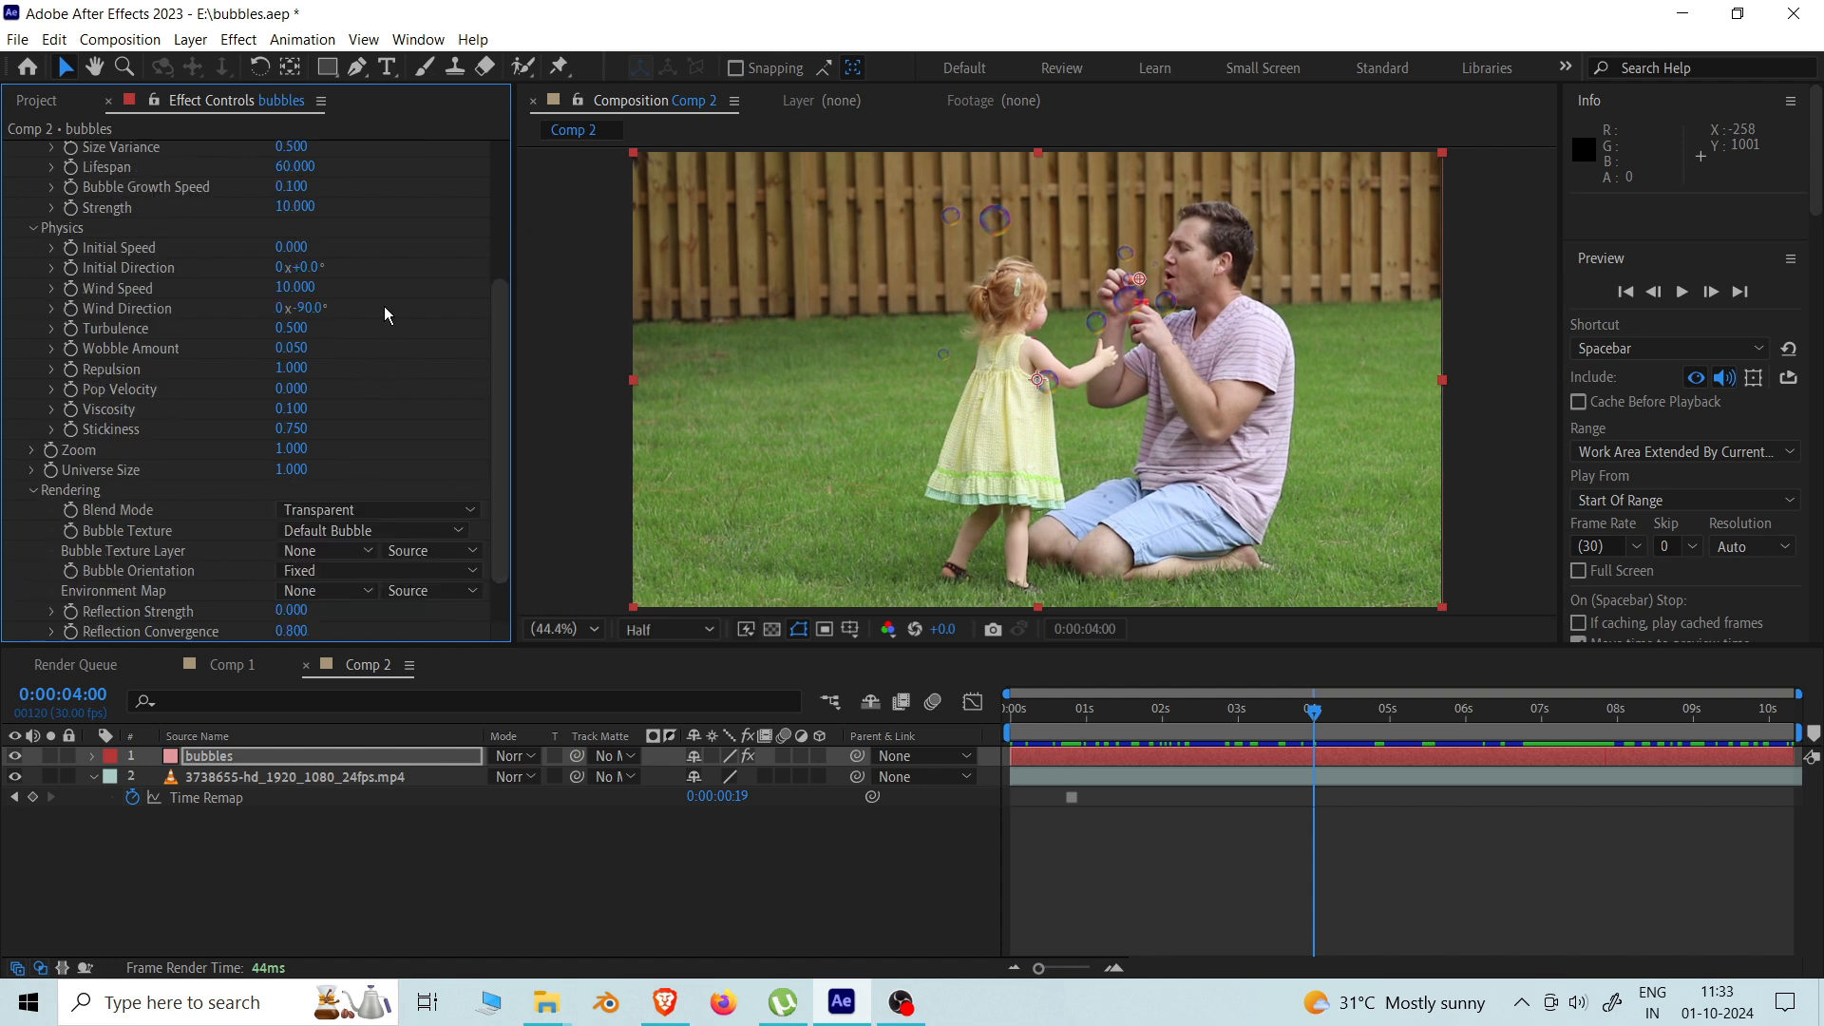
pyautogui.scroll(-1, 387, 305)
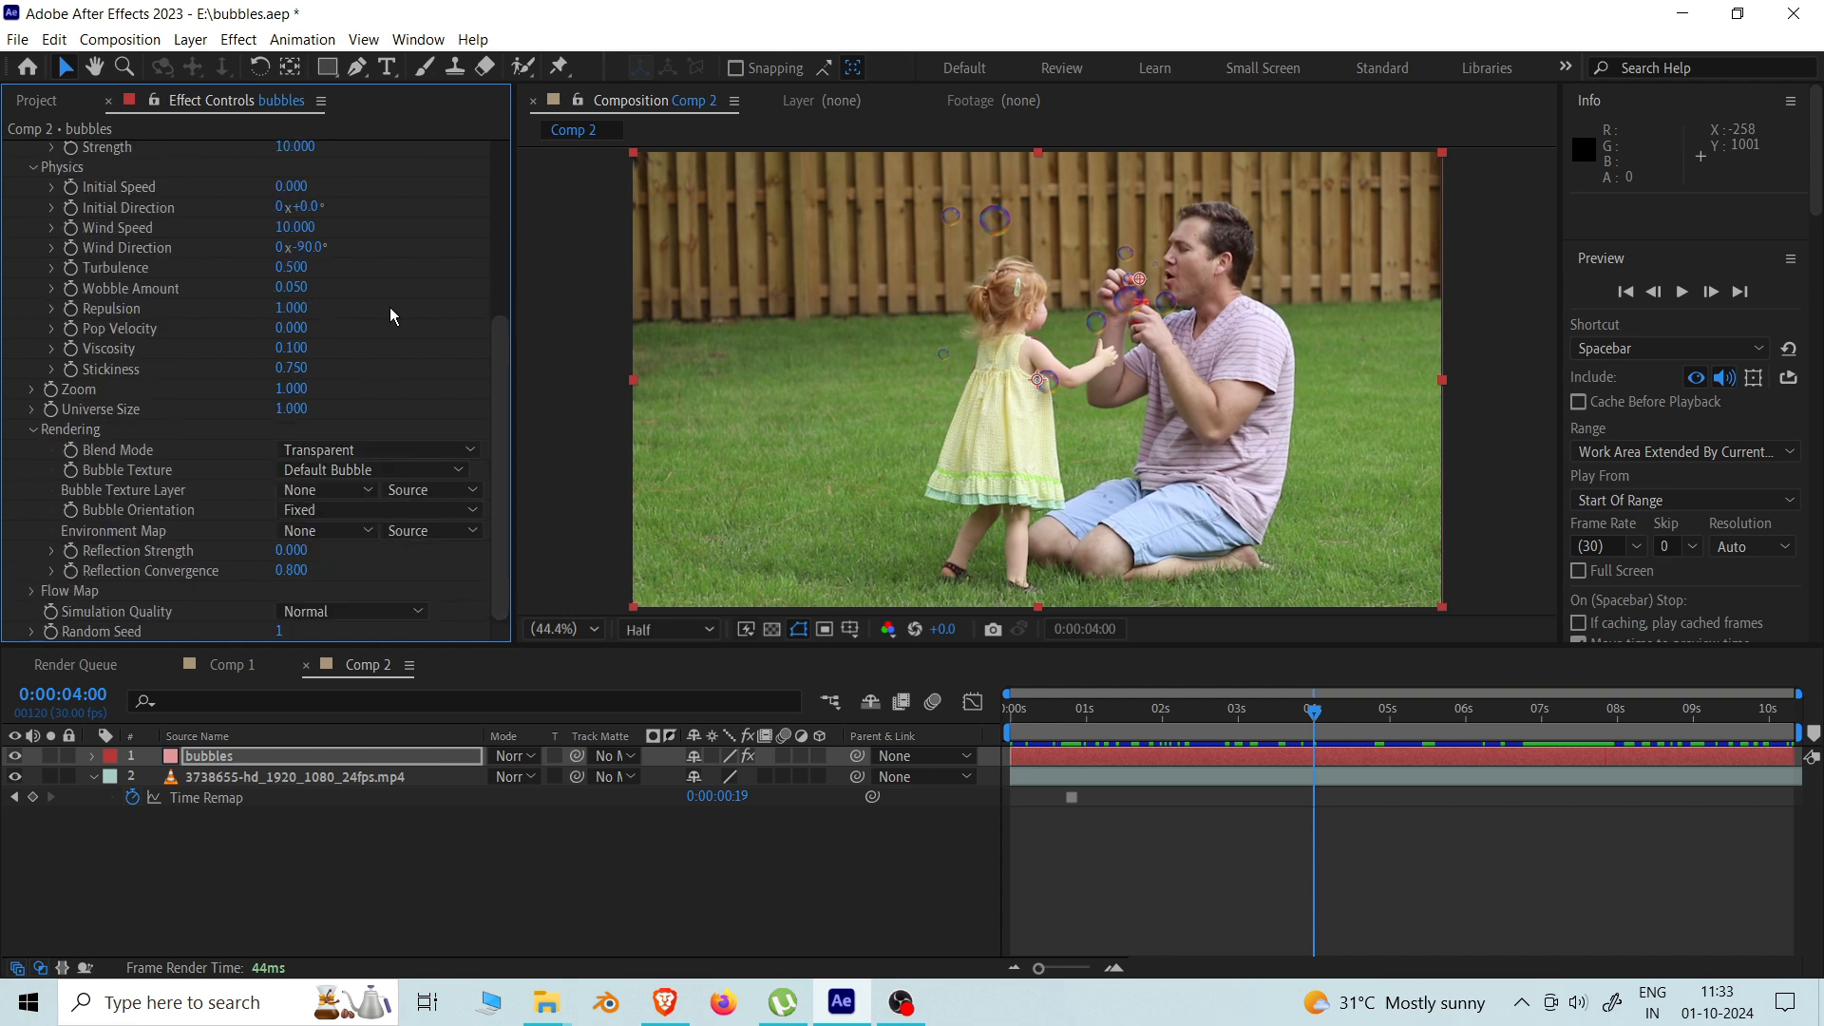
pyautogui.click(387, 452)
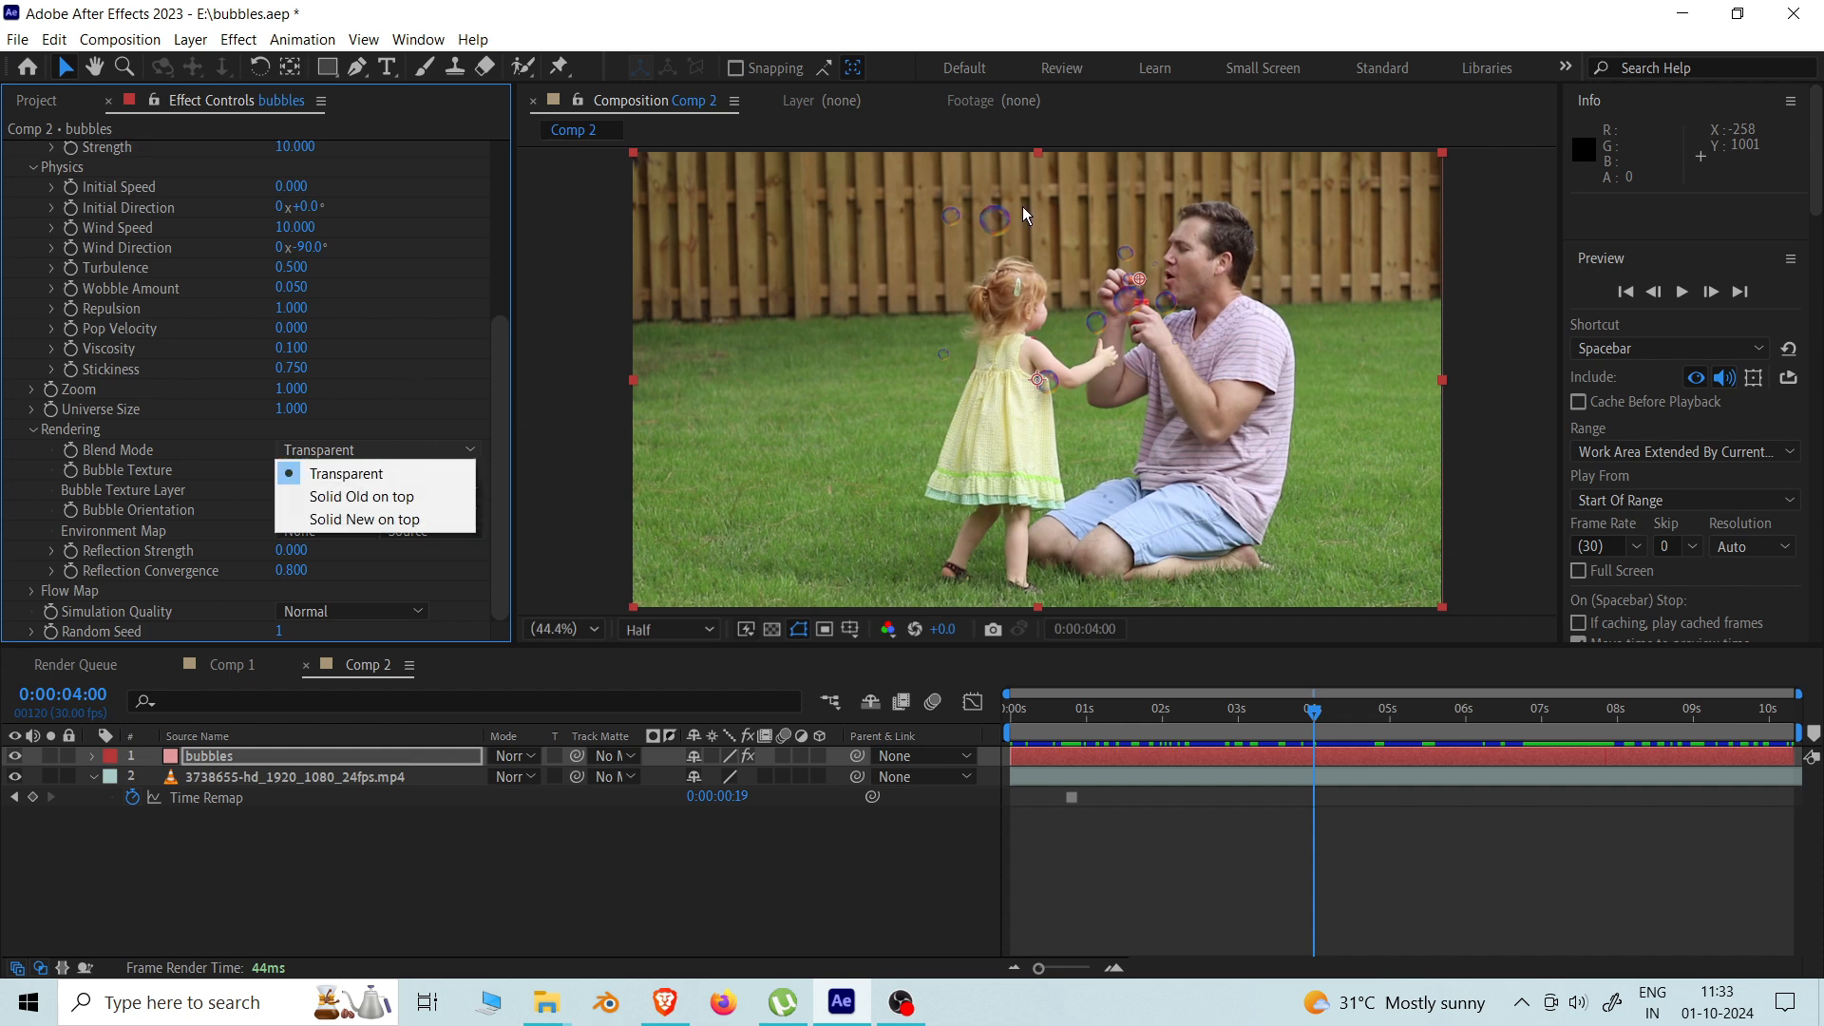
pyautogui.click(385, 497)
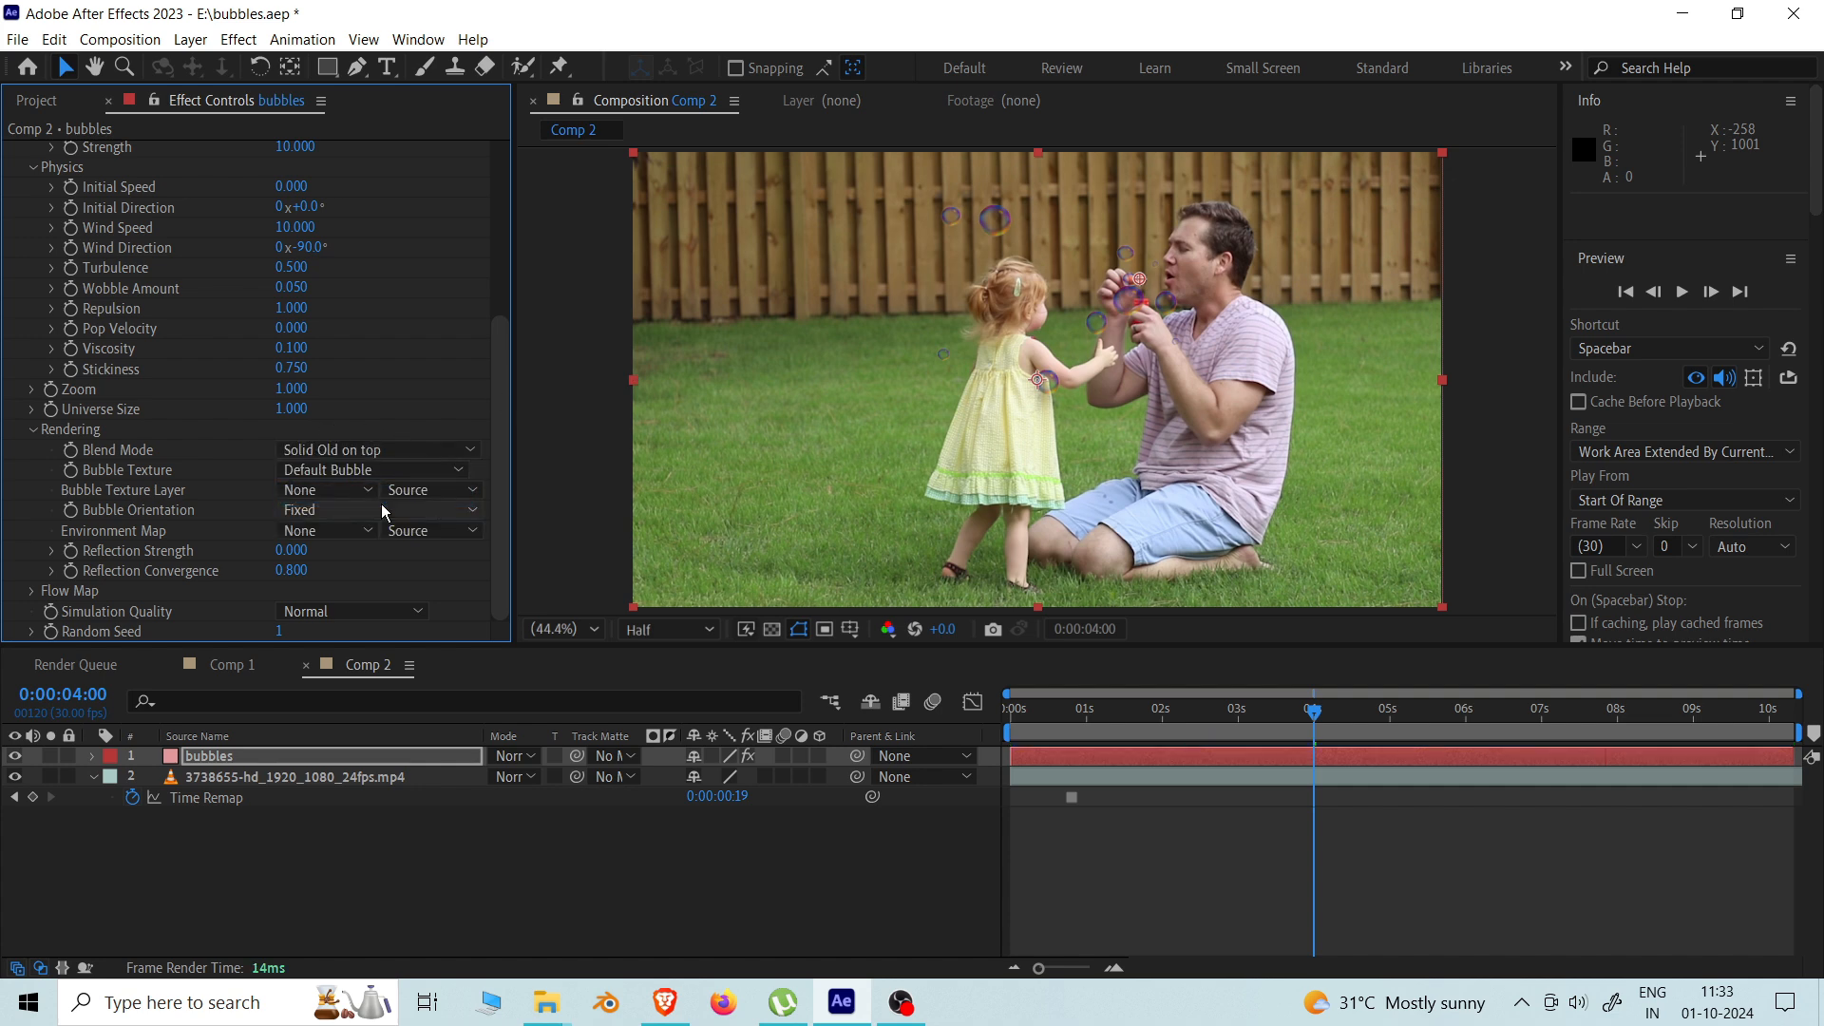
pyautogui.click(346, 456)
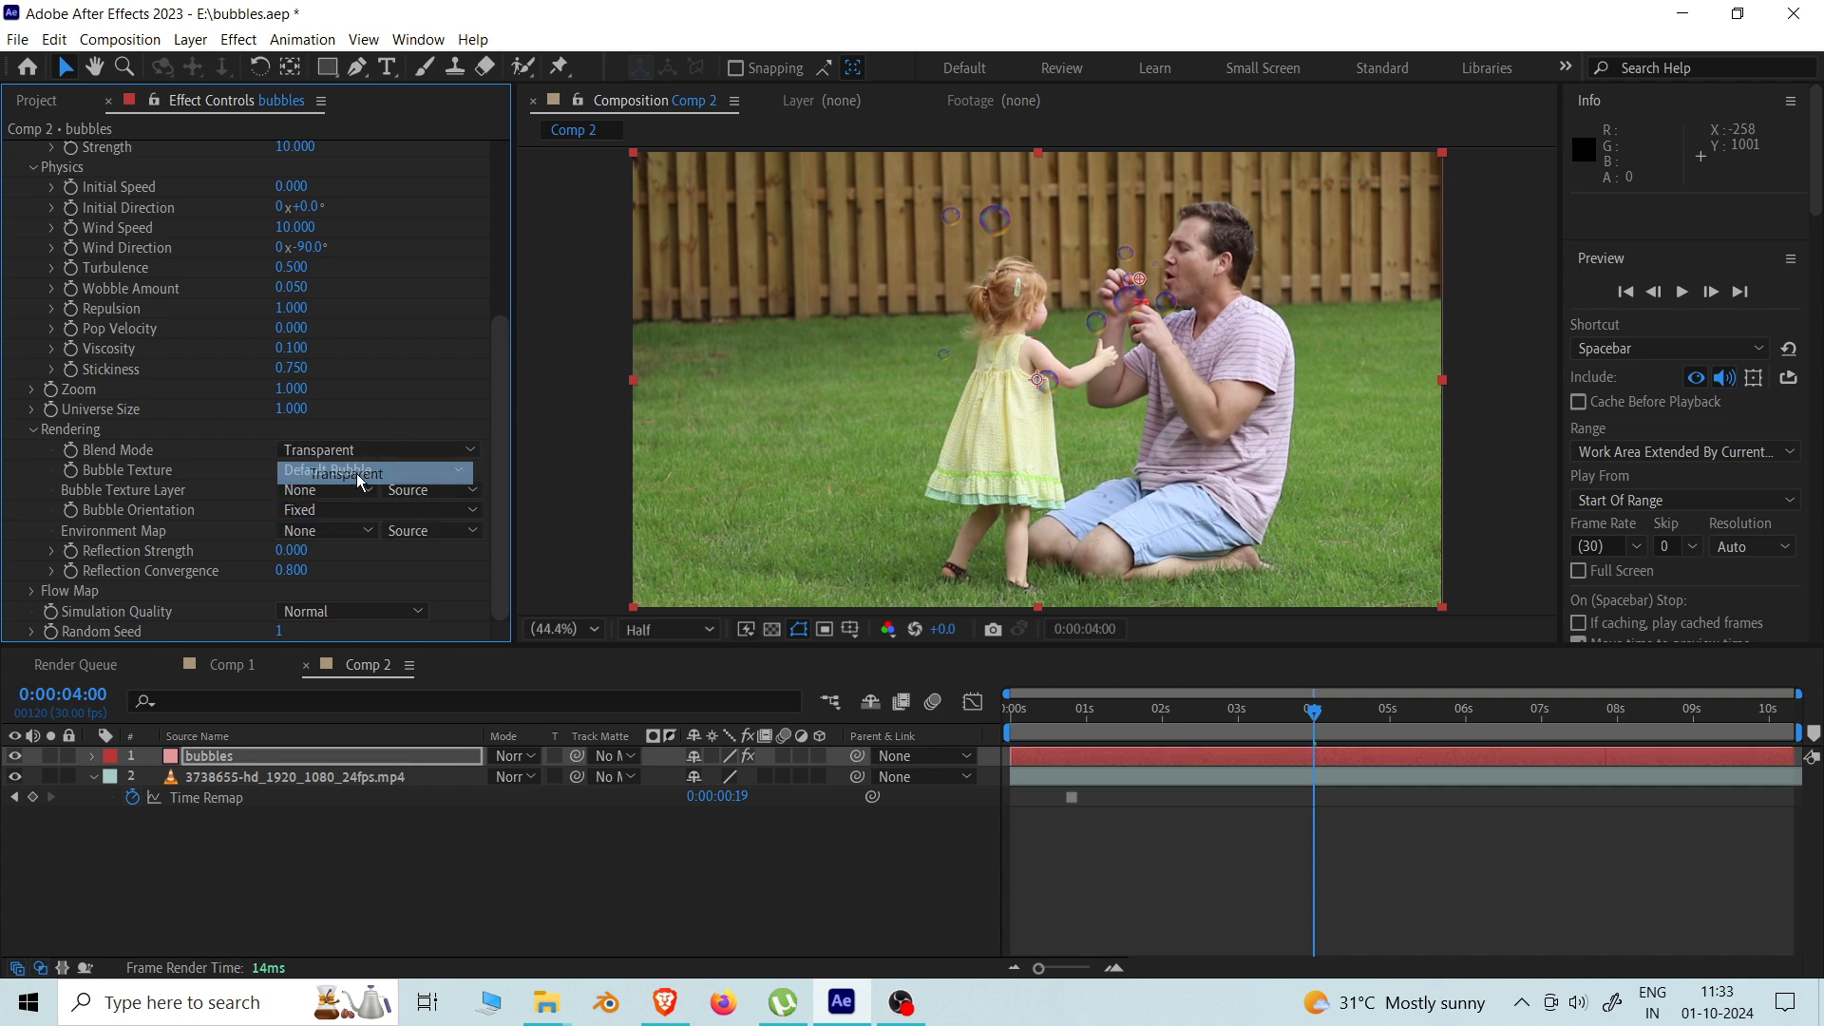
pyautogui.click(314, 472)
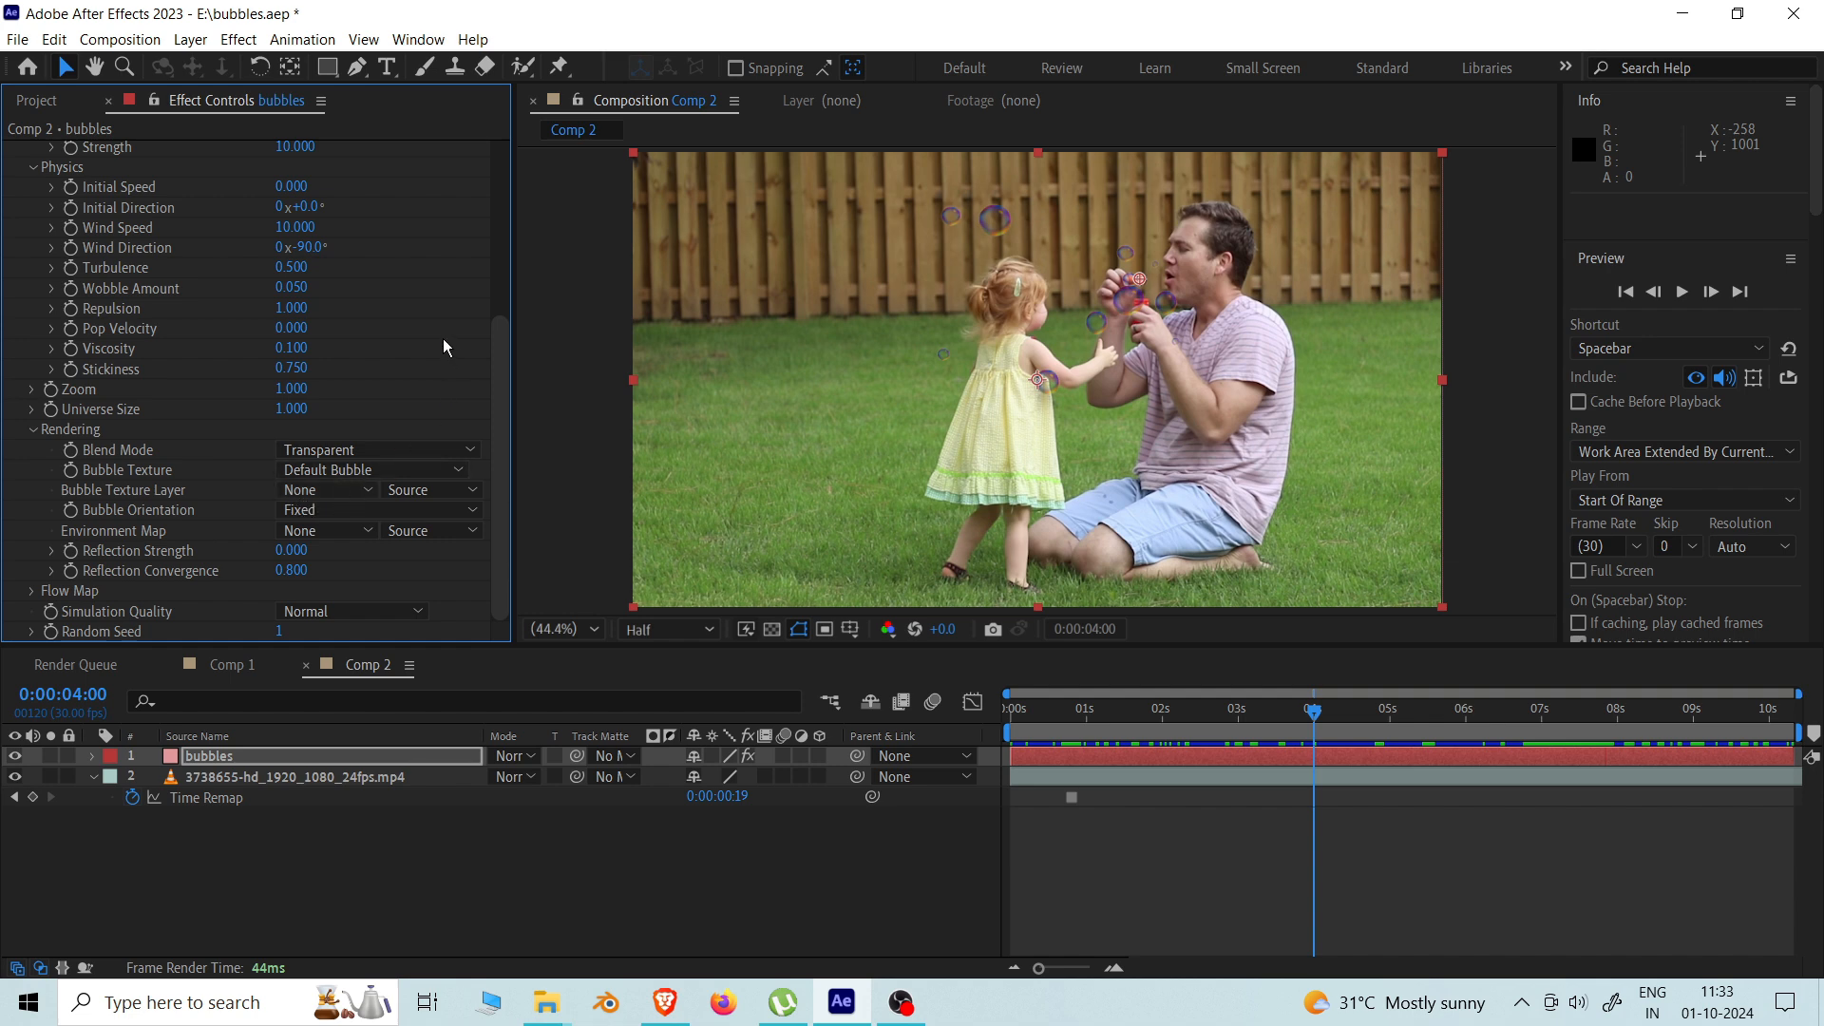
# Step: Set the bubbles' Environment Map to the footage layer 3738655-hd_1920_1080_24fps.mp4
pyautogui.click(331, 534)
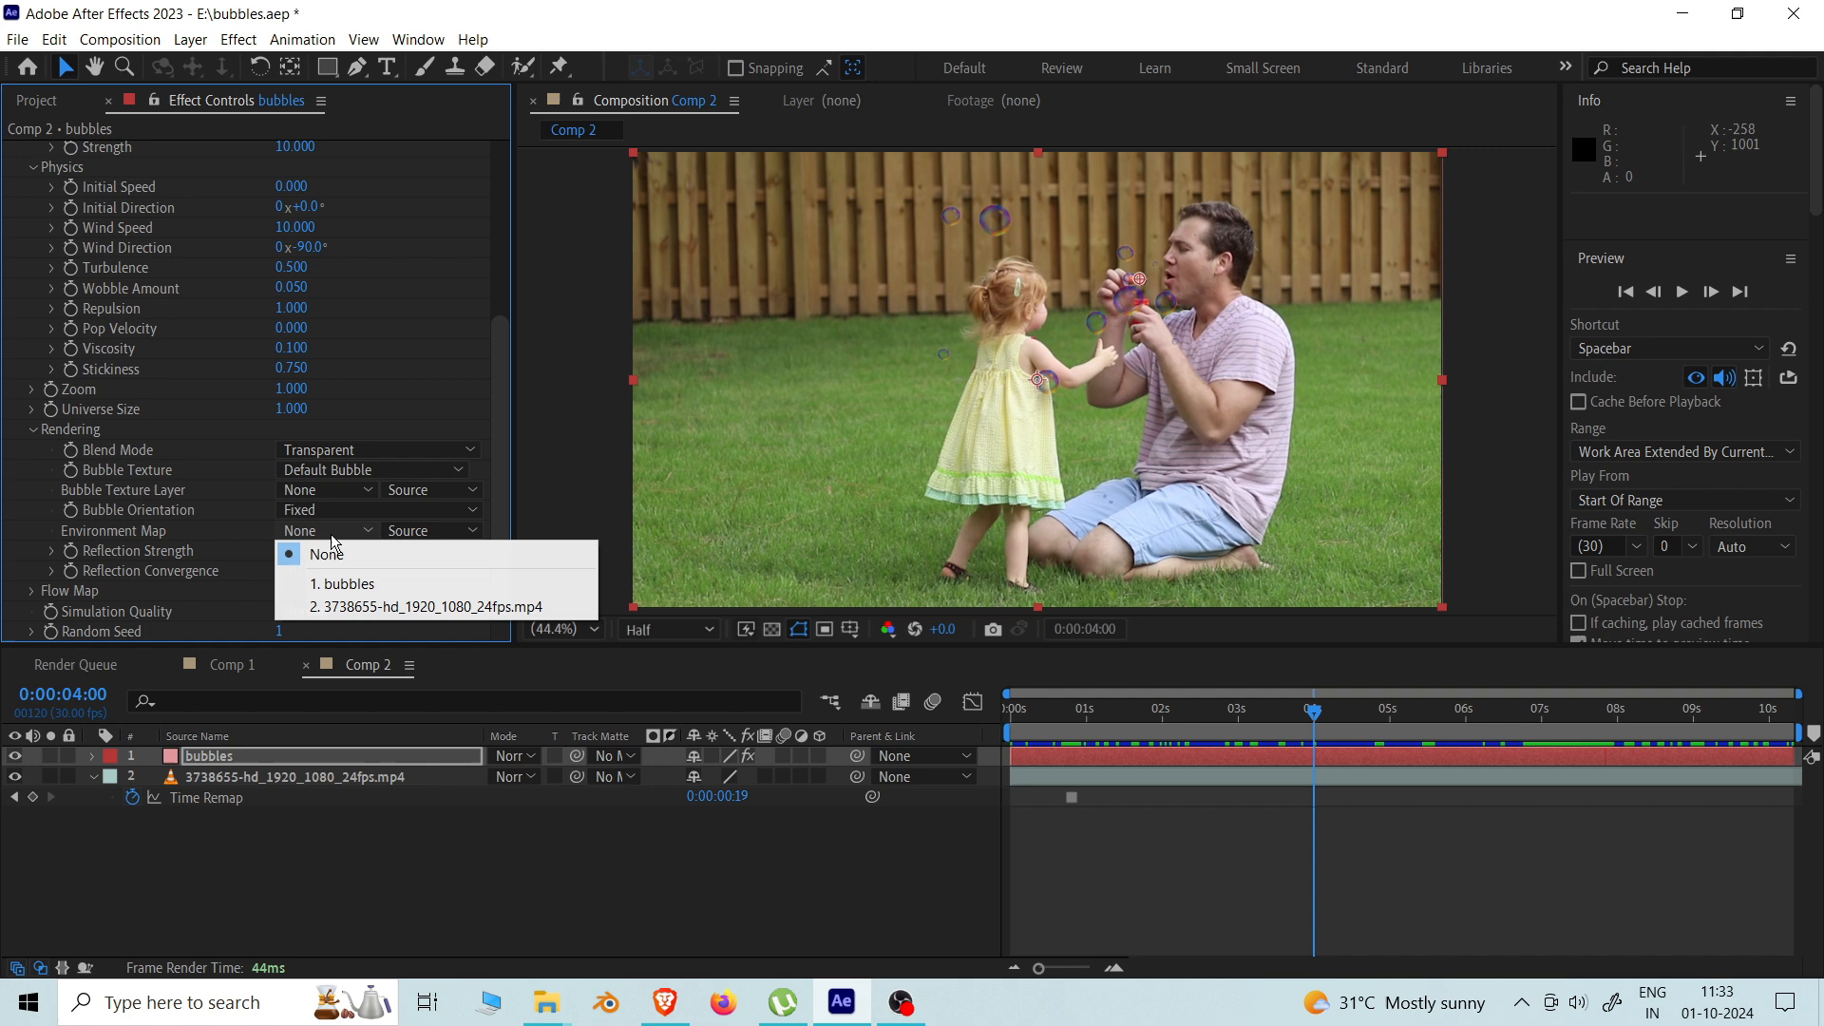
pyautogui.click(359, 610)
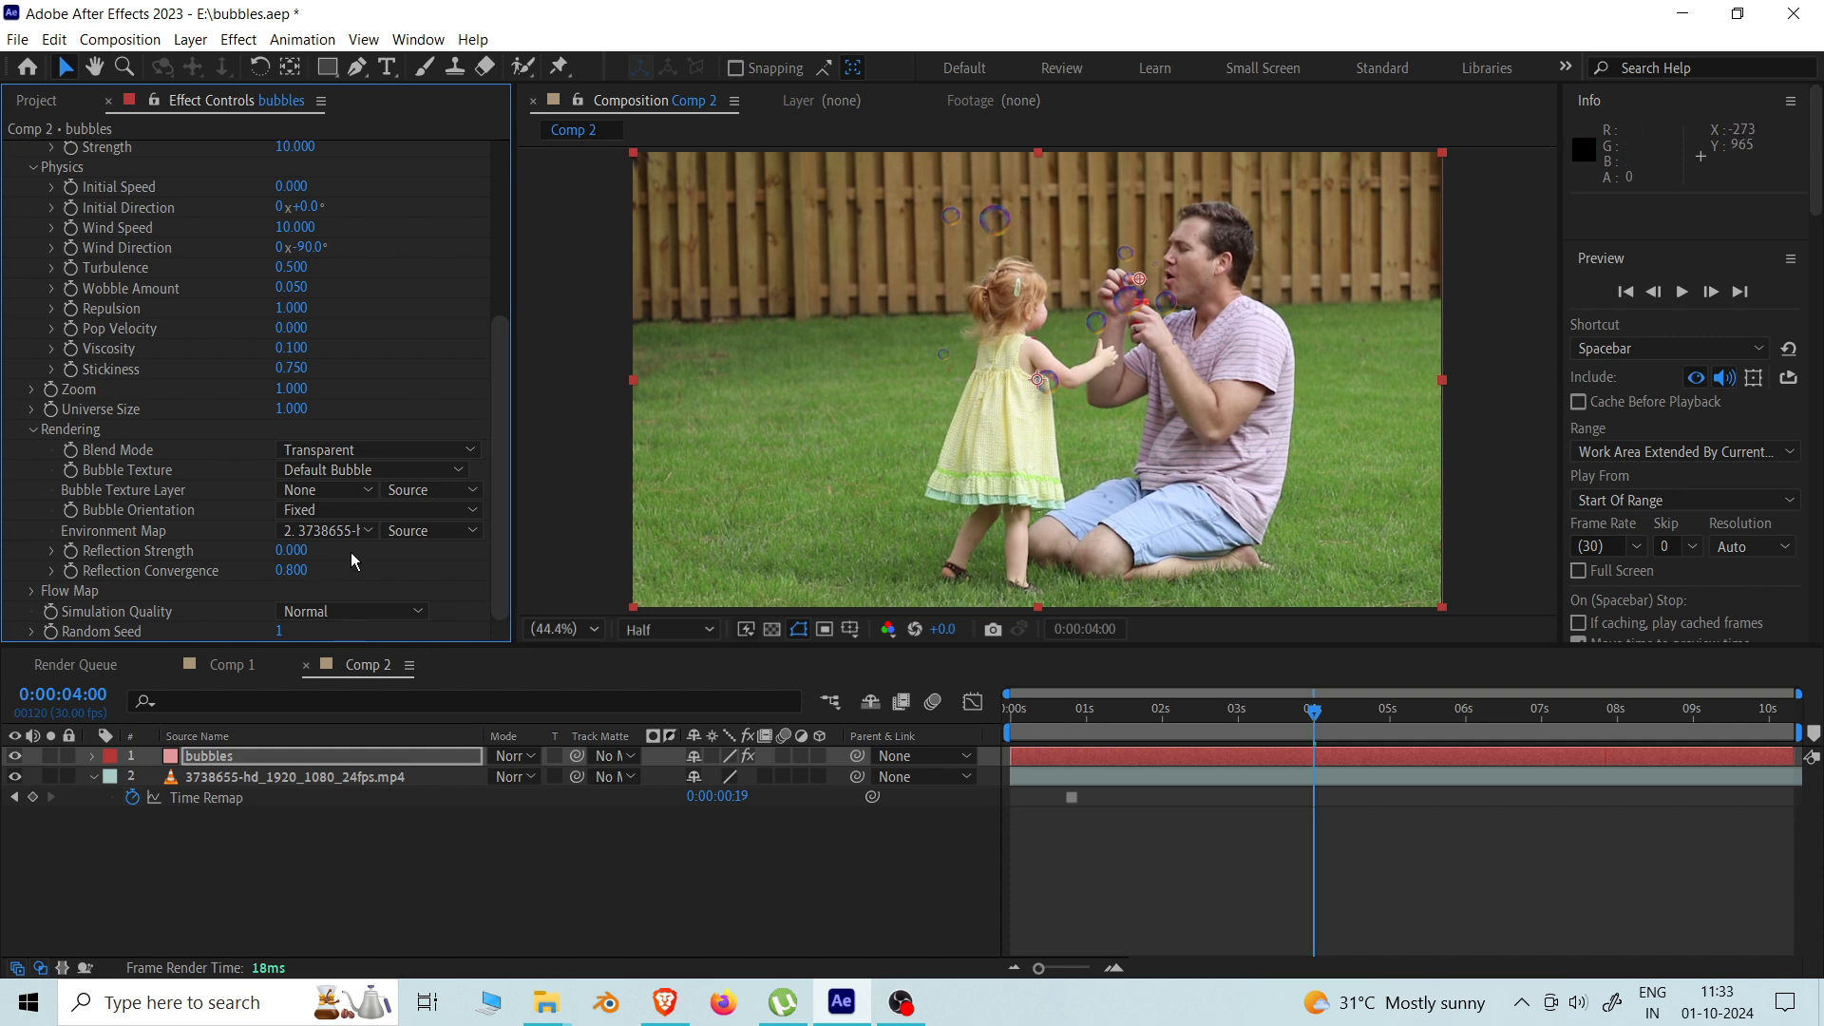
# Step: Play back Comp 2 to preview the bubbles with the footage assigned as their environment map
pyautogui.click(446, 532)
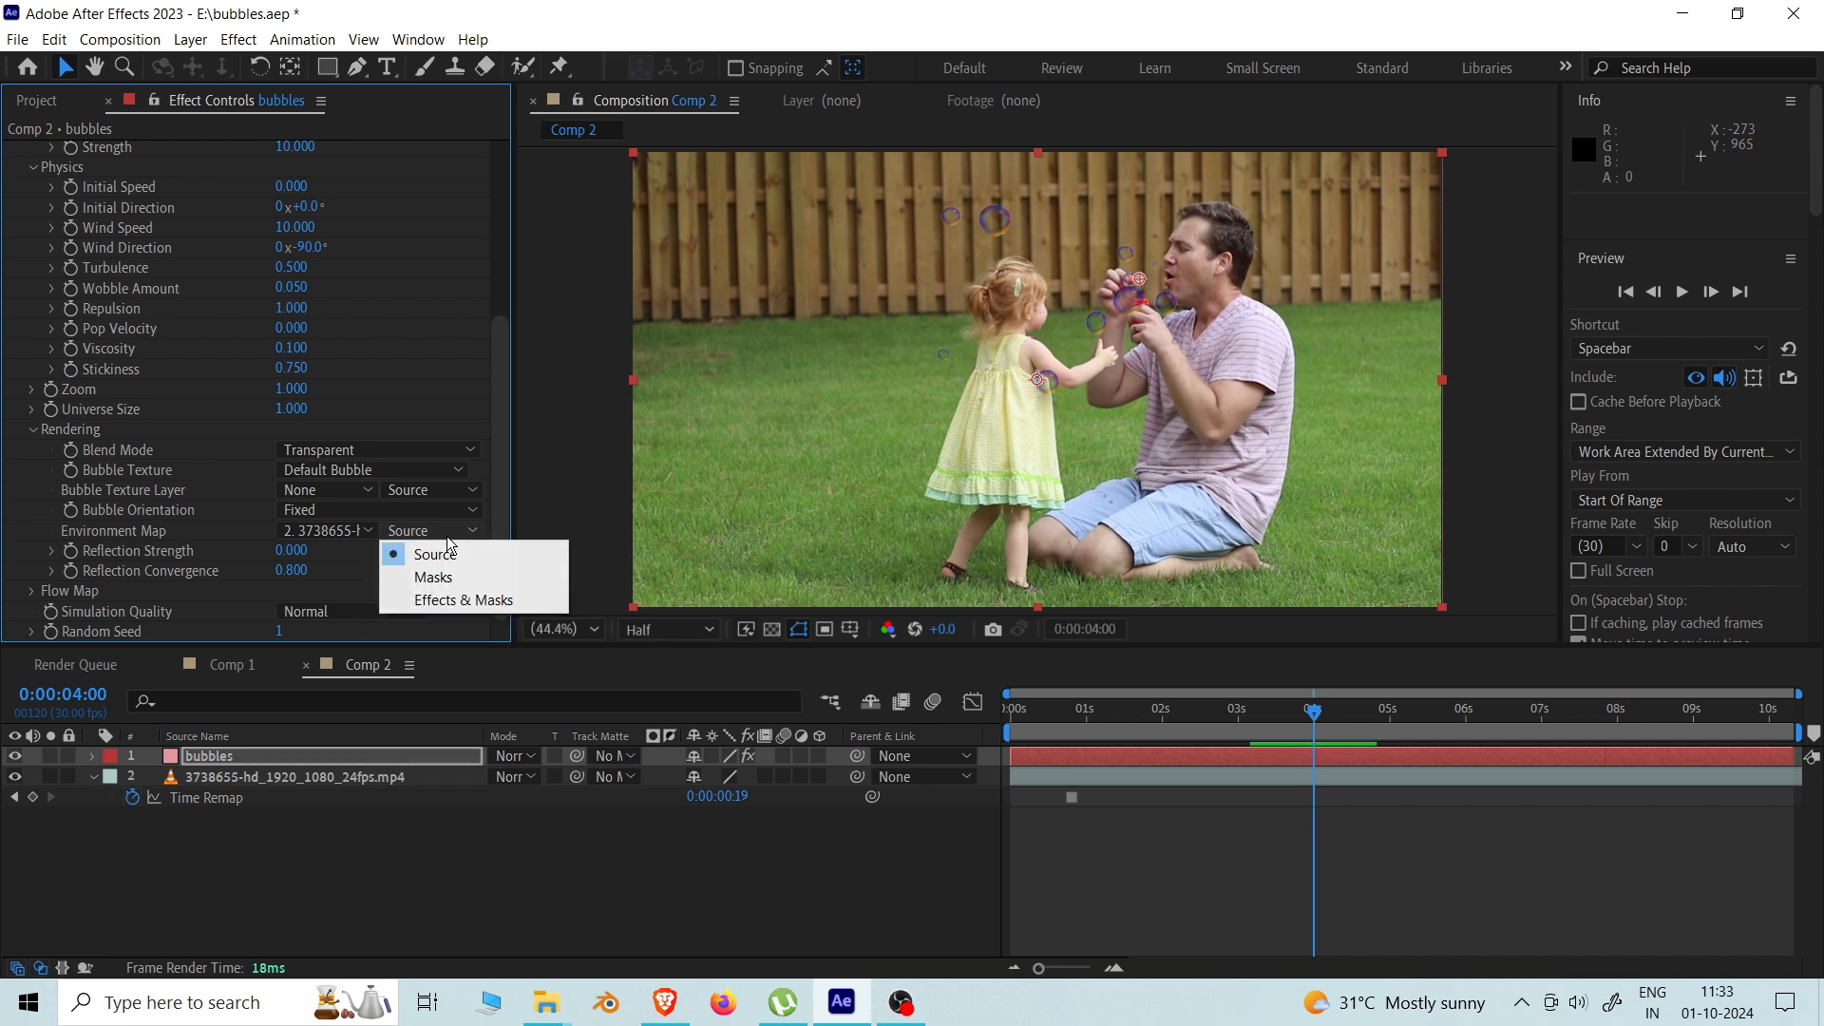
pyautogui.click(311, 813)
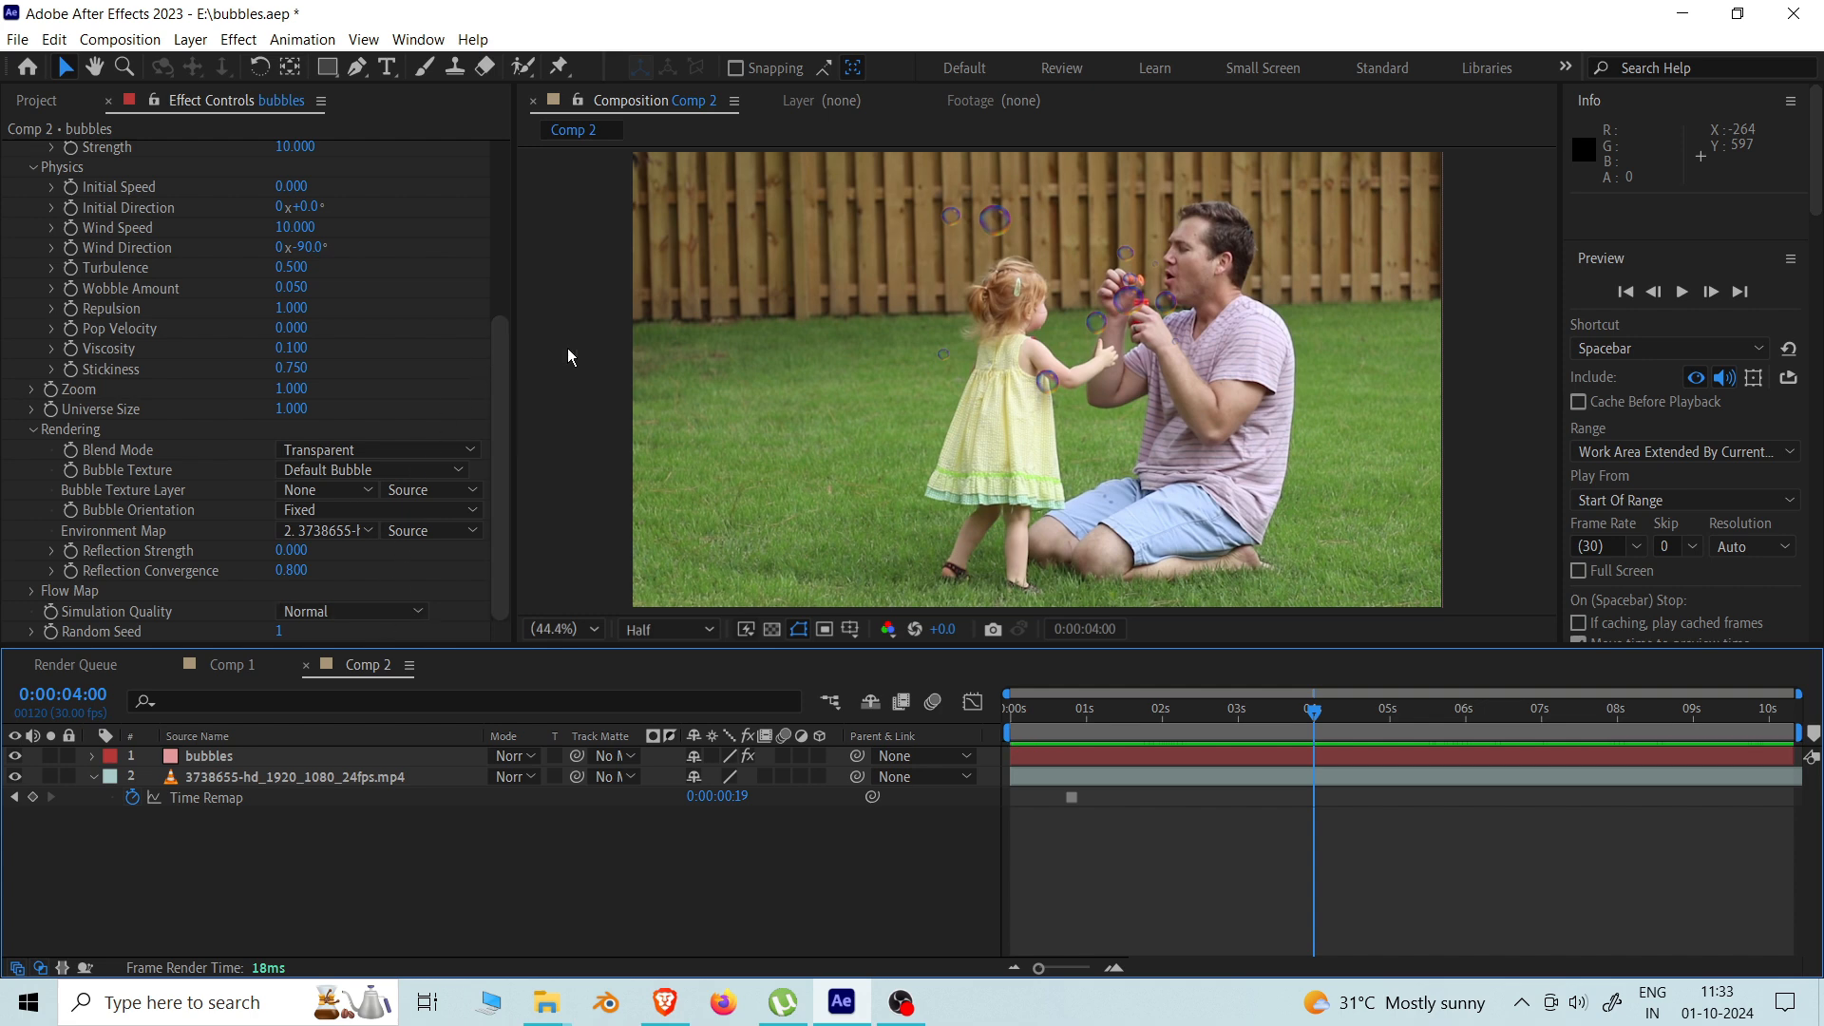
pyautogui.press('space')
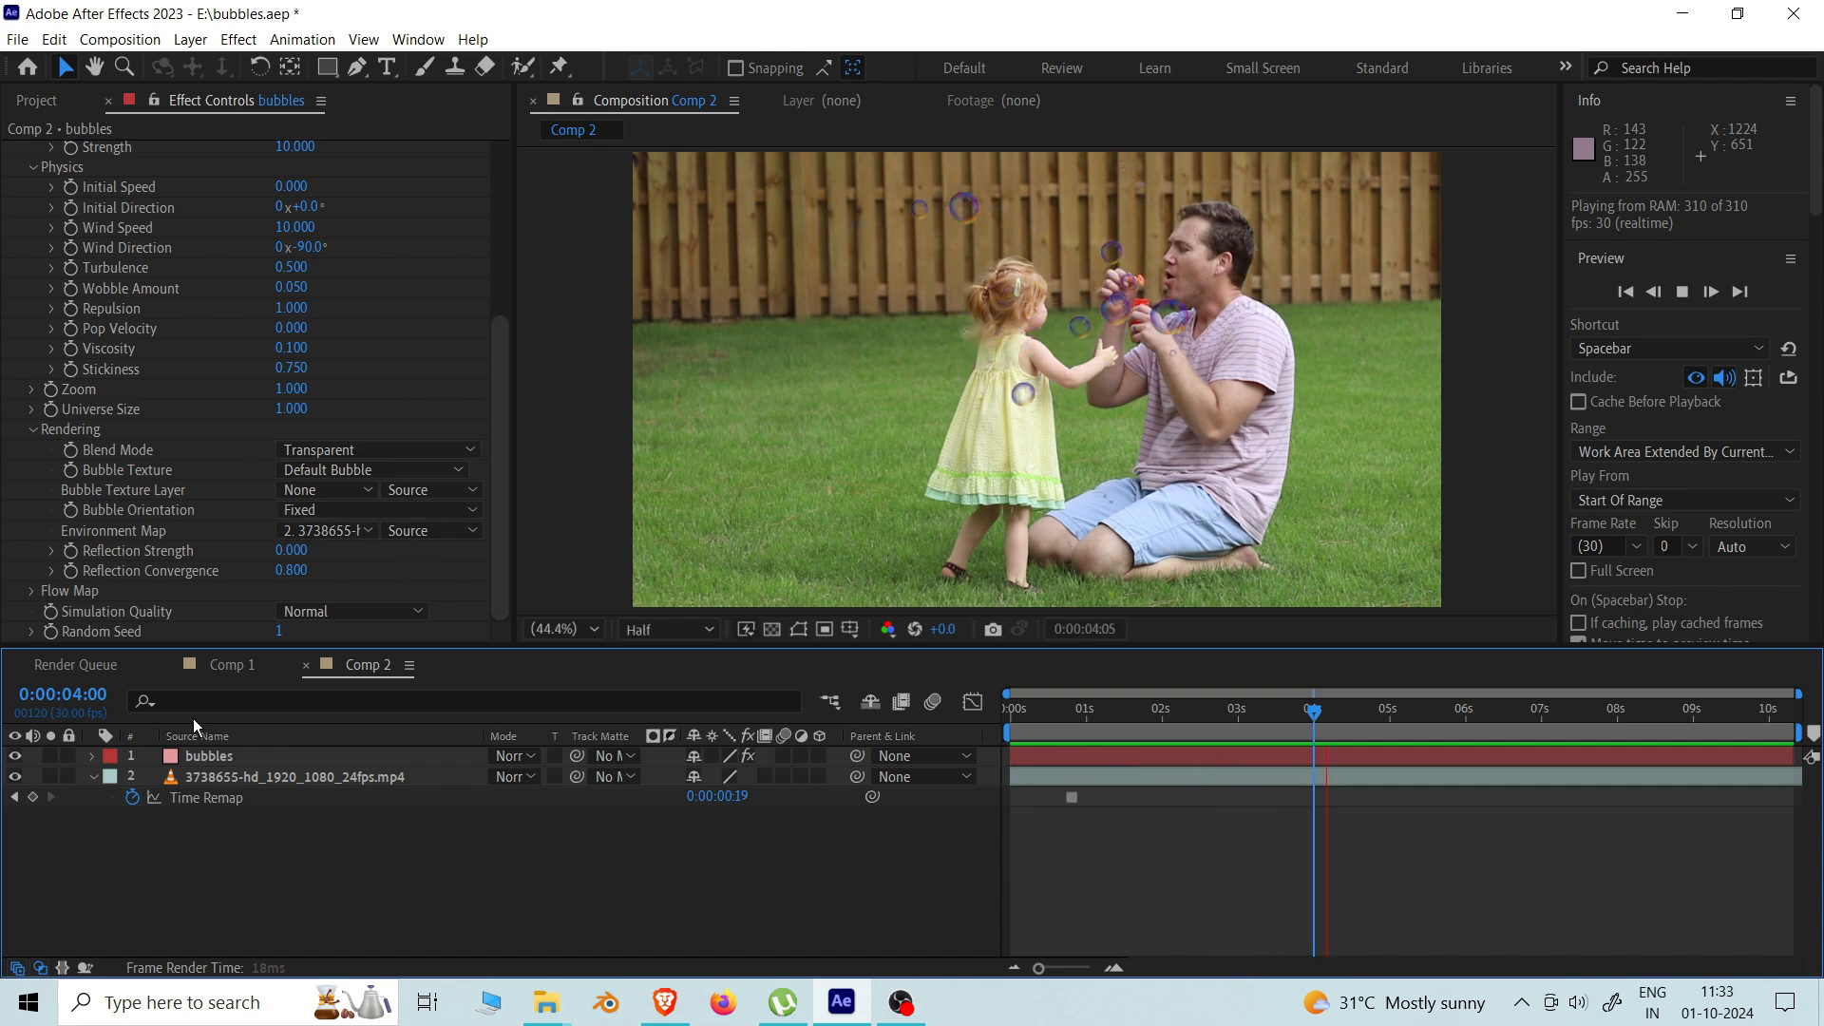
# Step: Apply the Tint color correction effect to the bubbles layer
pyautogui.click(207, 751)
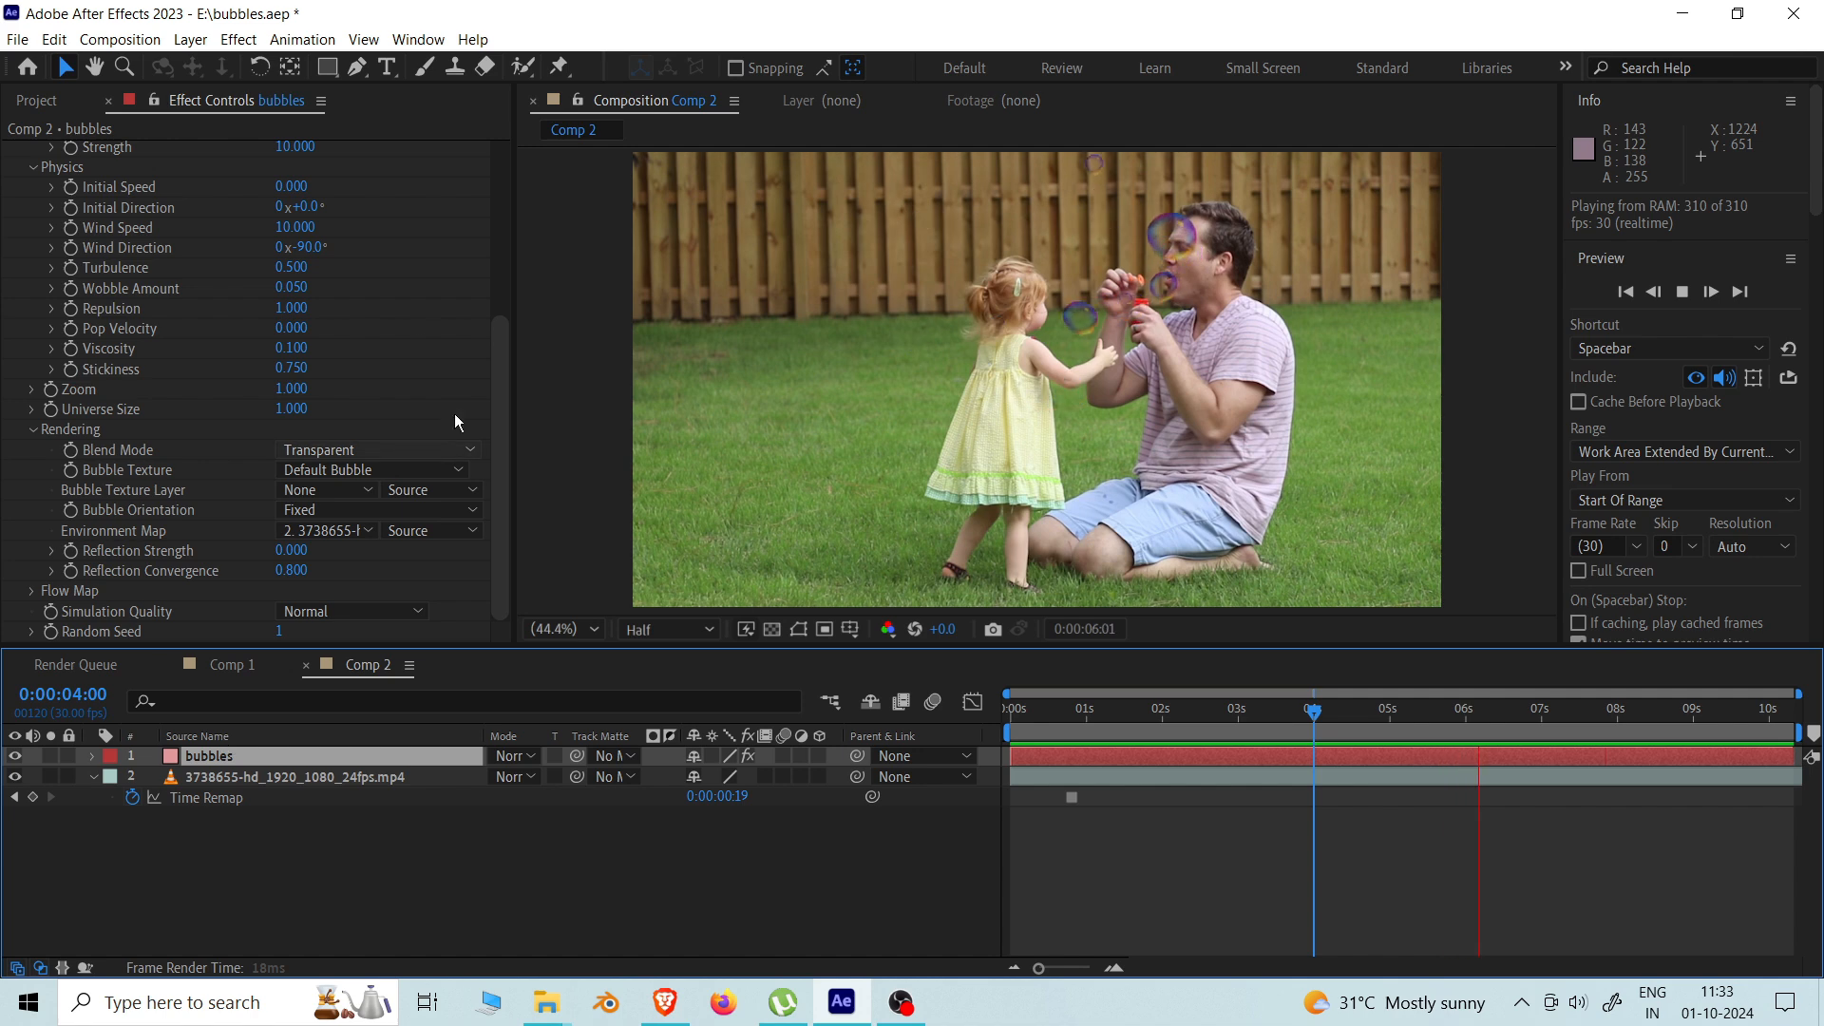
pyautogui.click(239, 39)
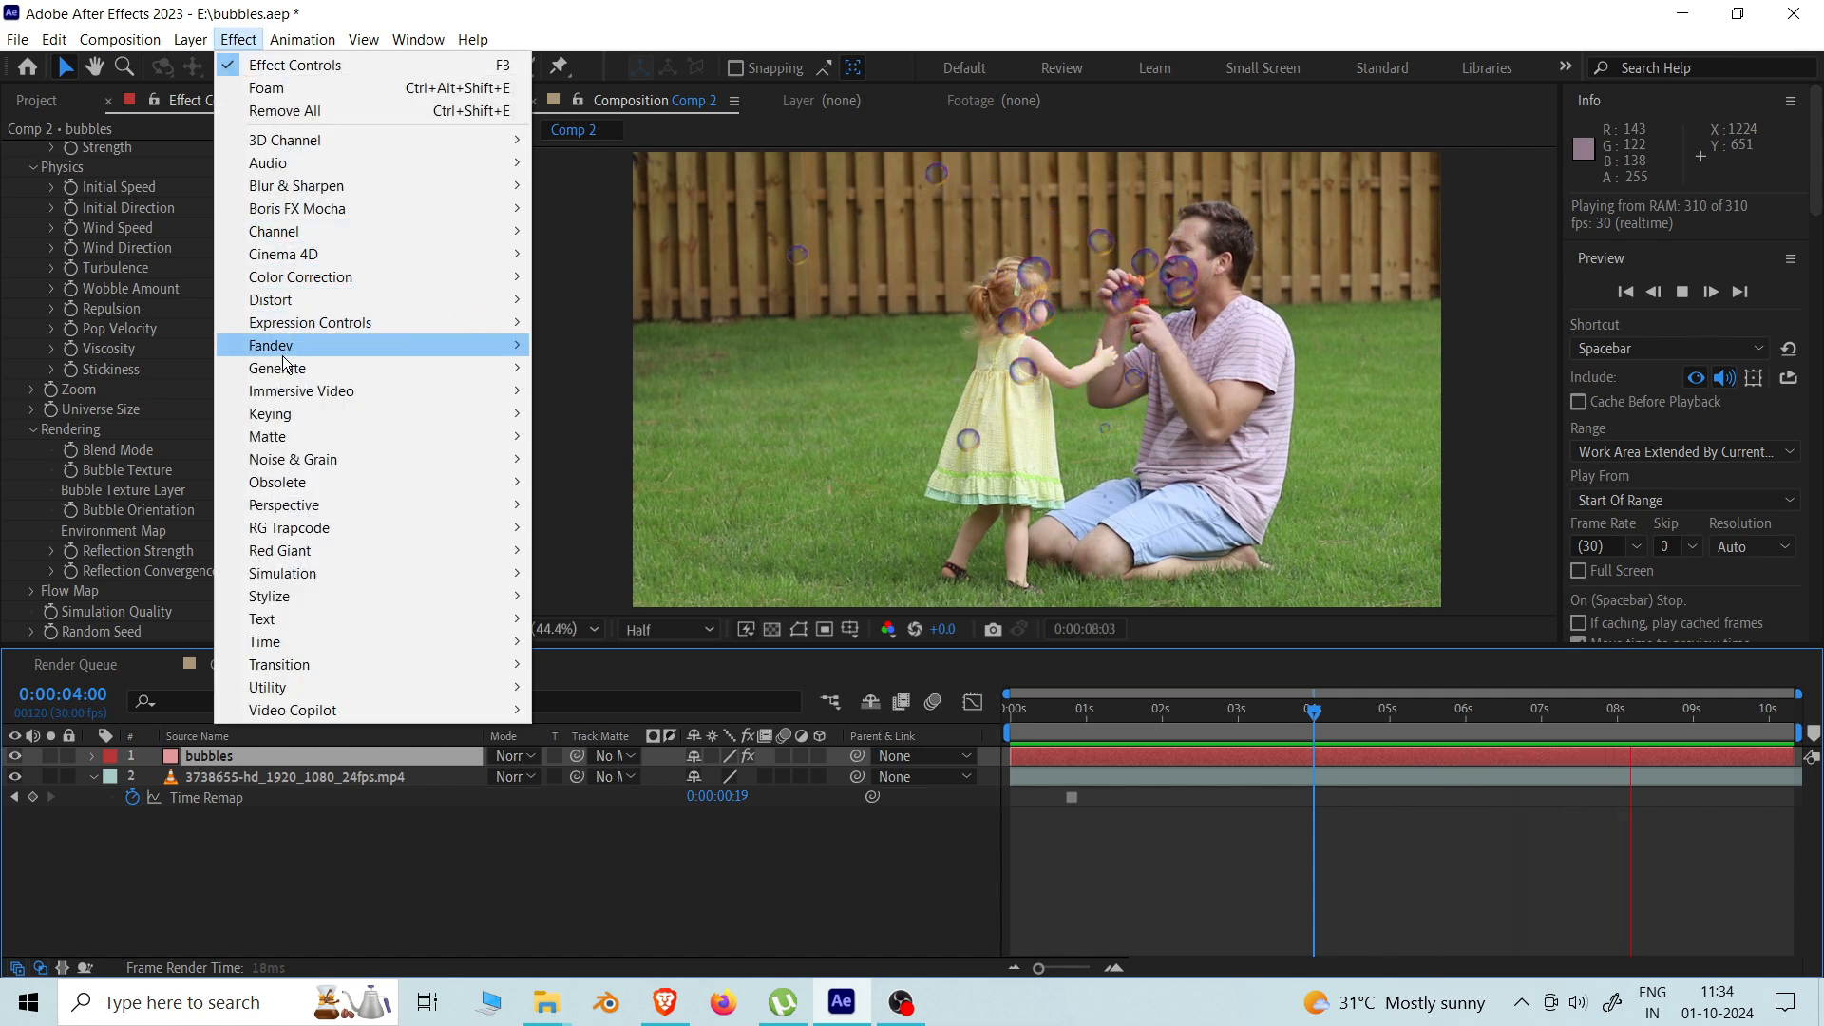
pyautogui.moveTo(304, 276)
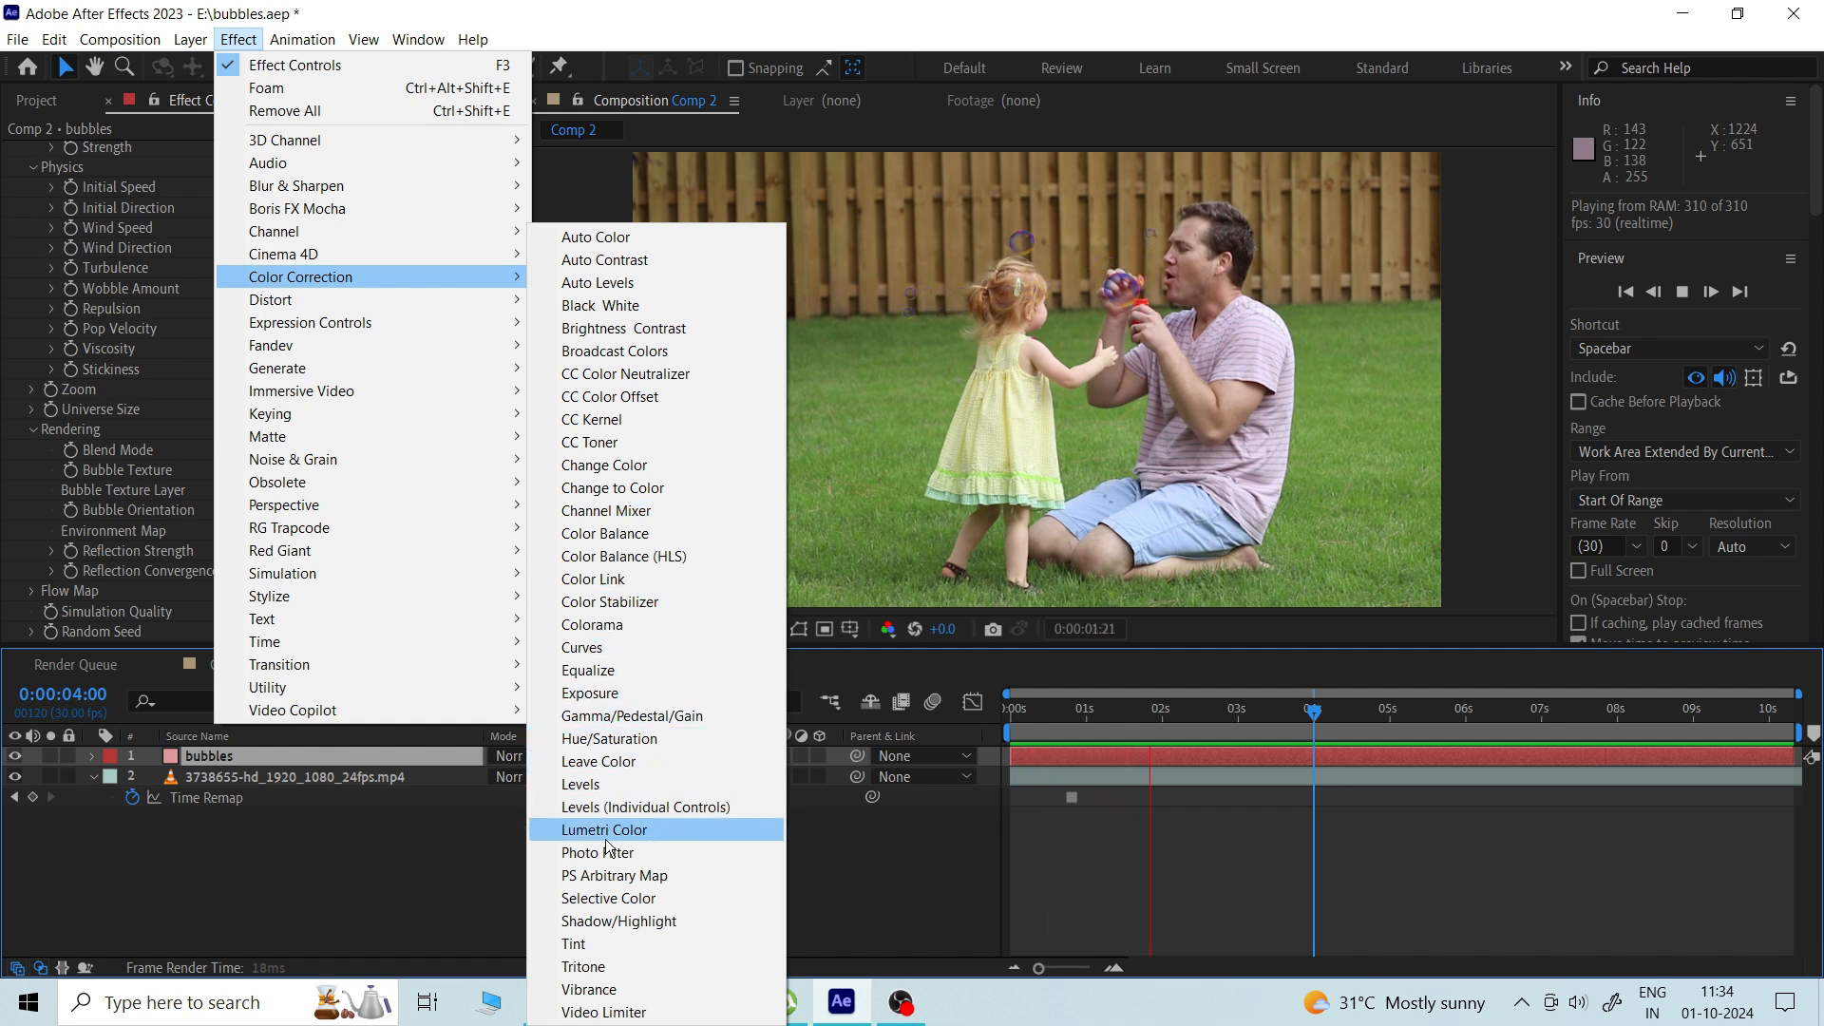
pyautogui.click(572, 944)
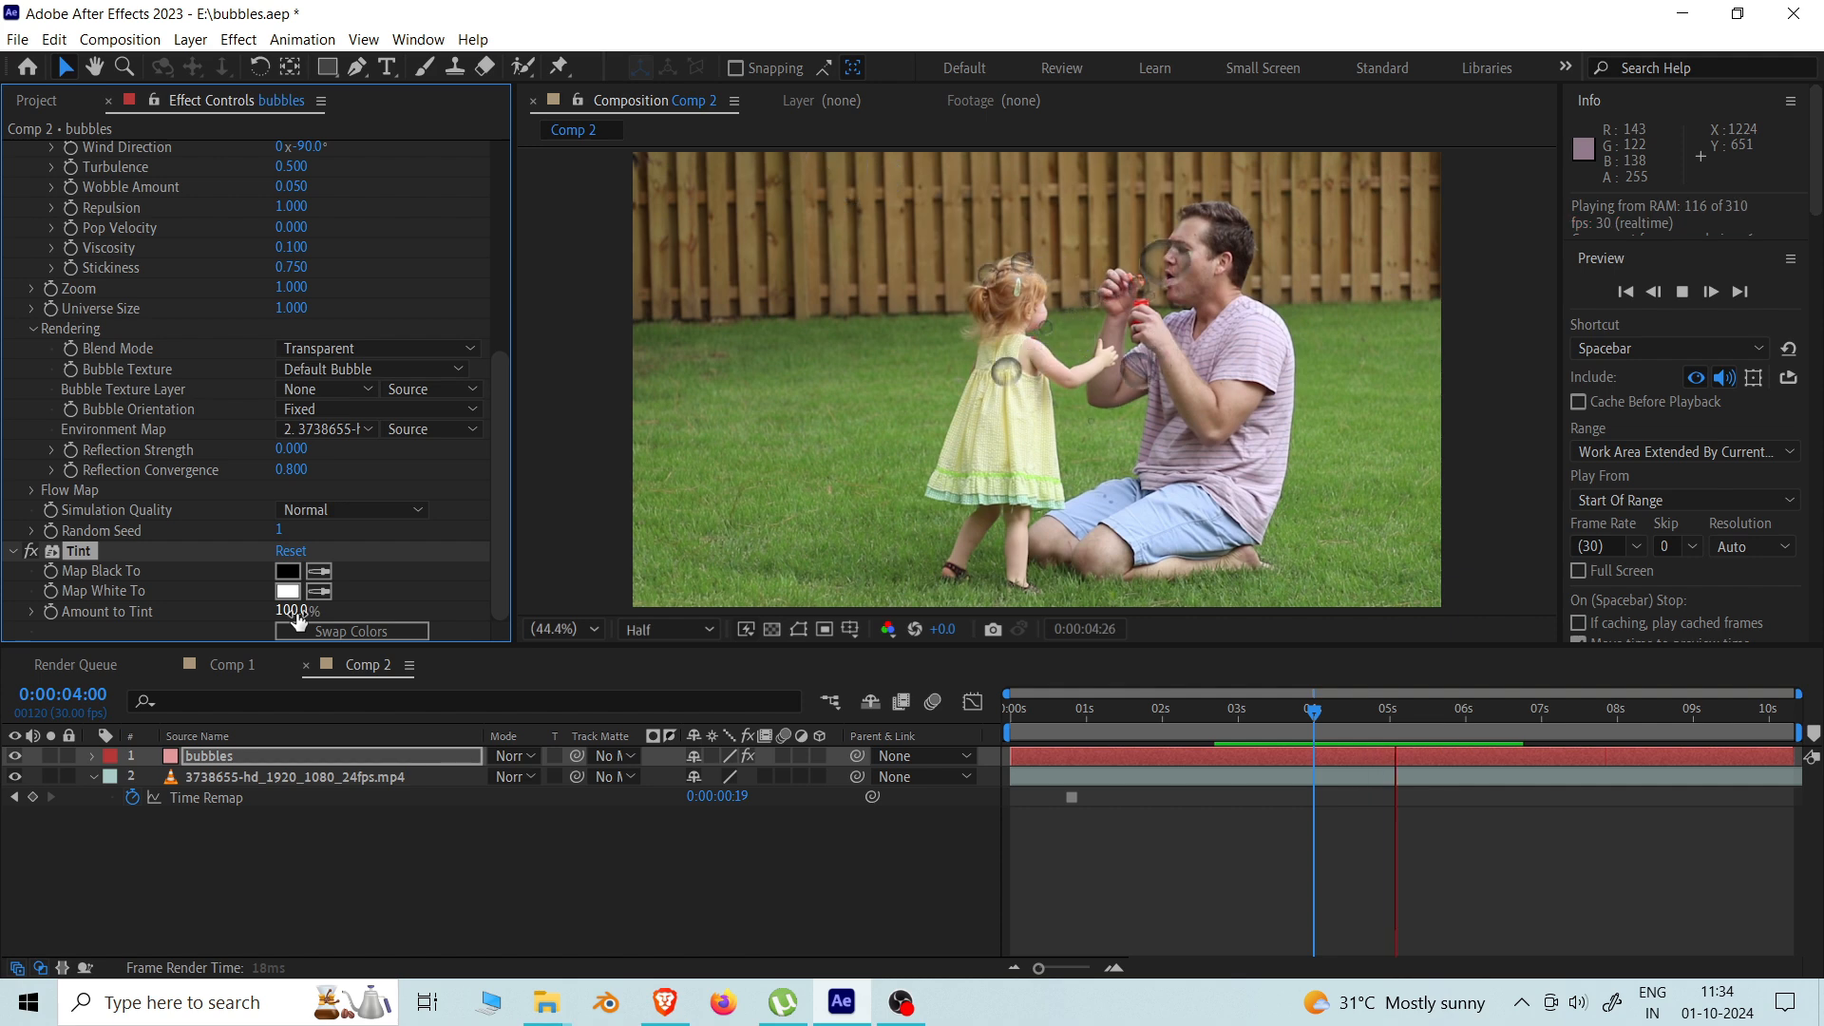
# Step: Try lower Amount to Tint values on the bubbles, settle on 50%, and inspect the playing preview
pyautogui.moveTo(275, 613); pyautogui.dragTo(272, 613)
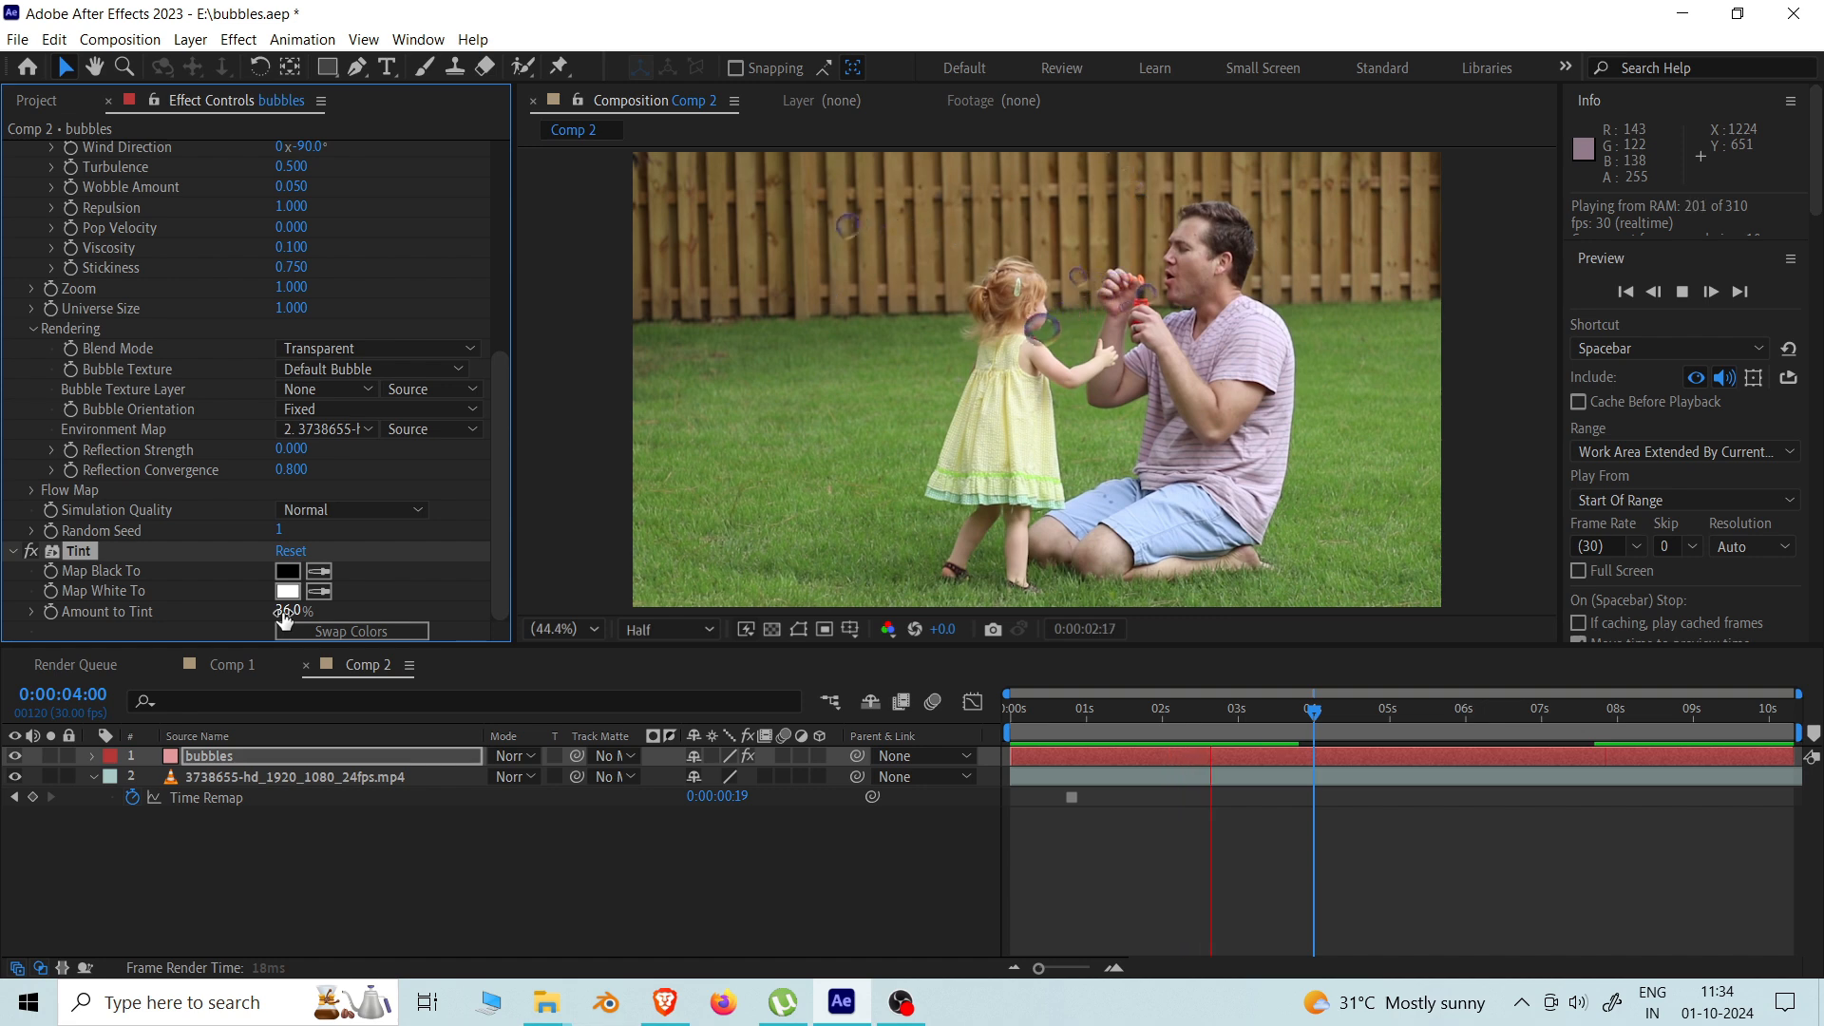
pyautogui.moveTo(284, 620); pyautogui.dragTo(274, 612)
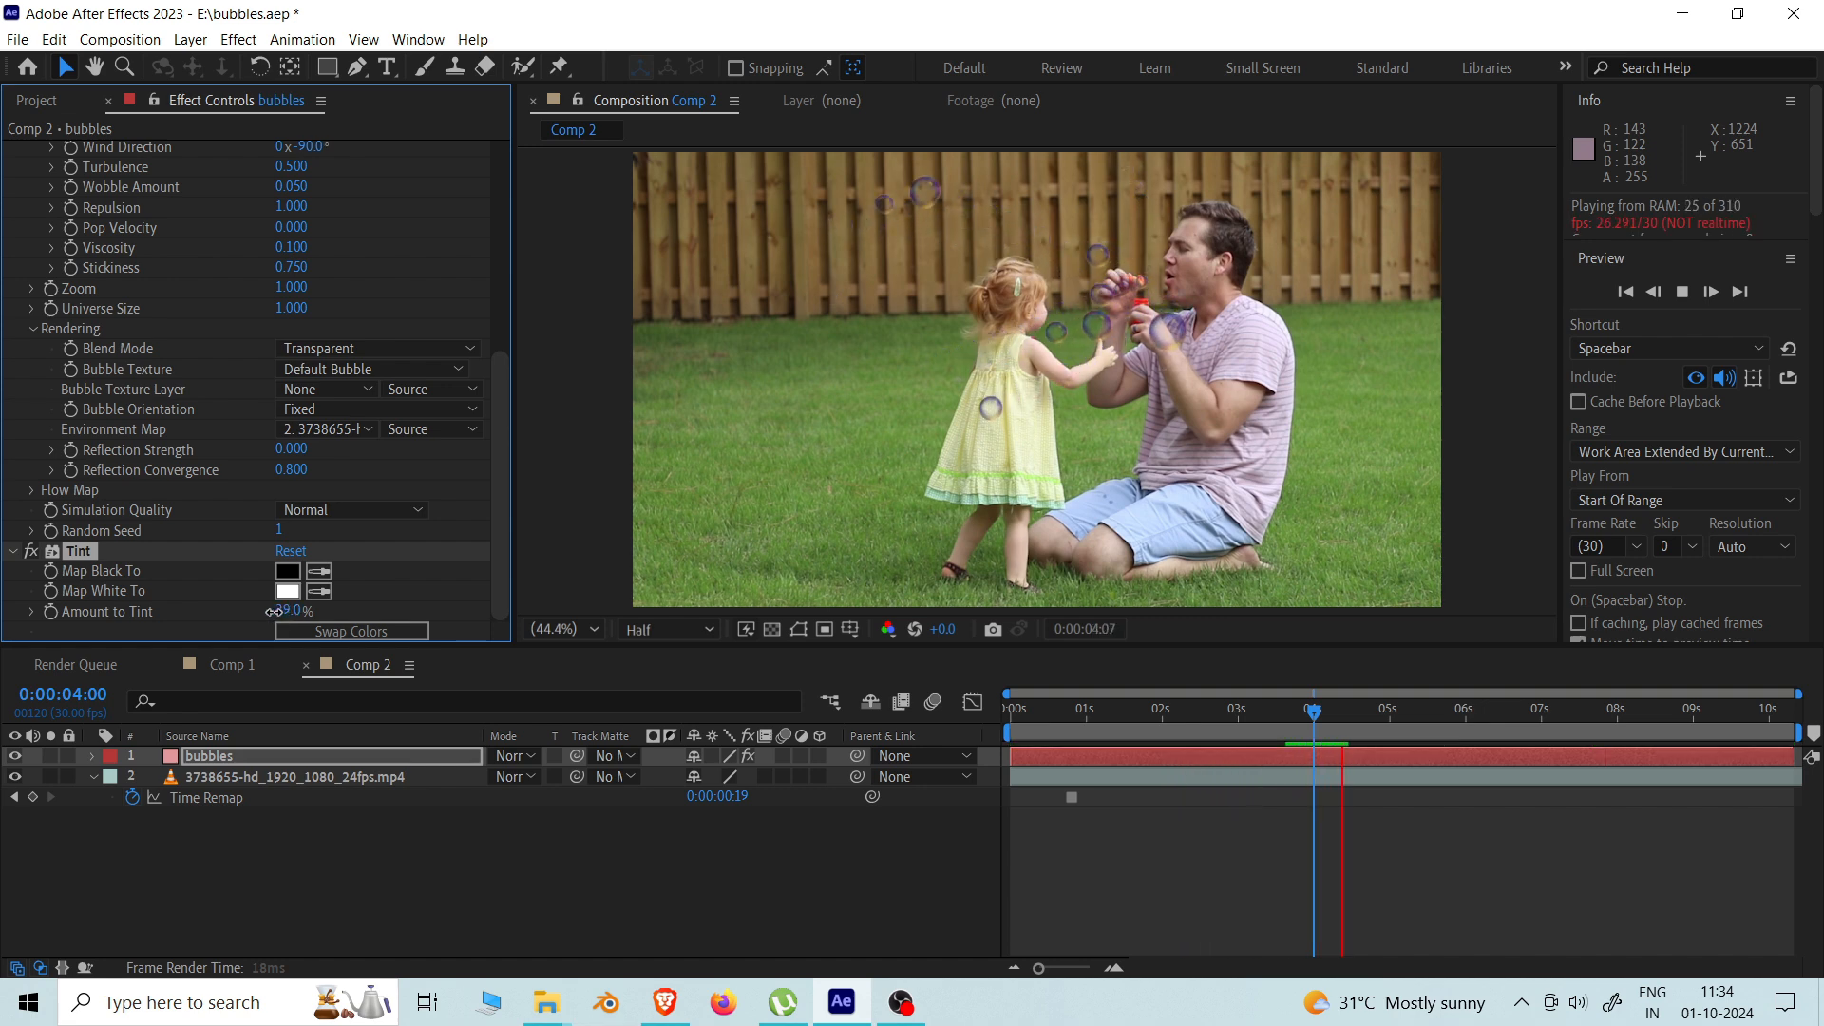
pyautogui.click(274, 612)
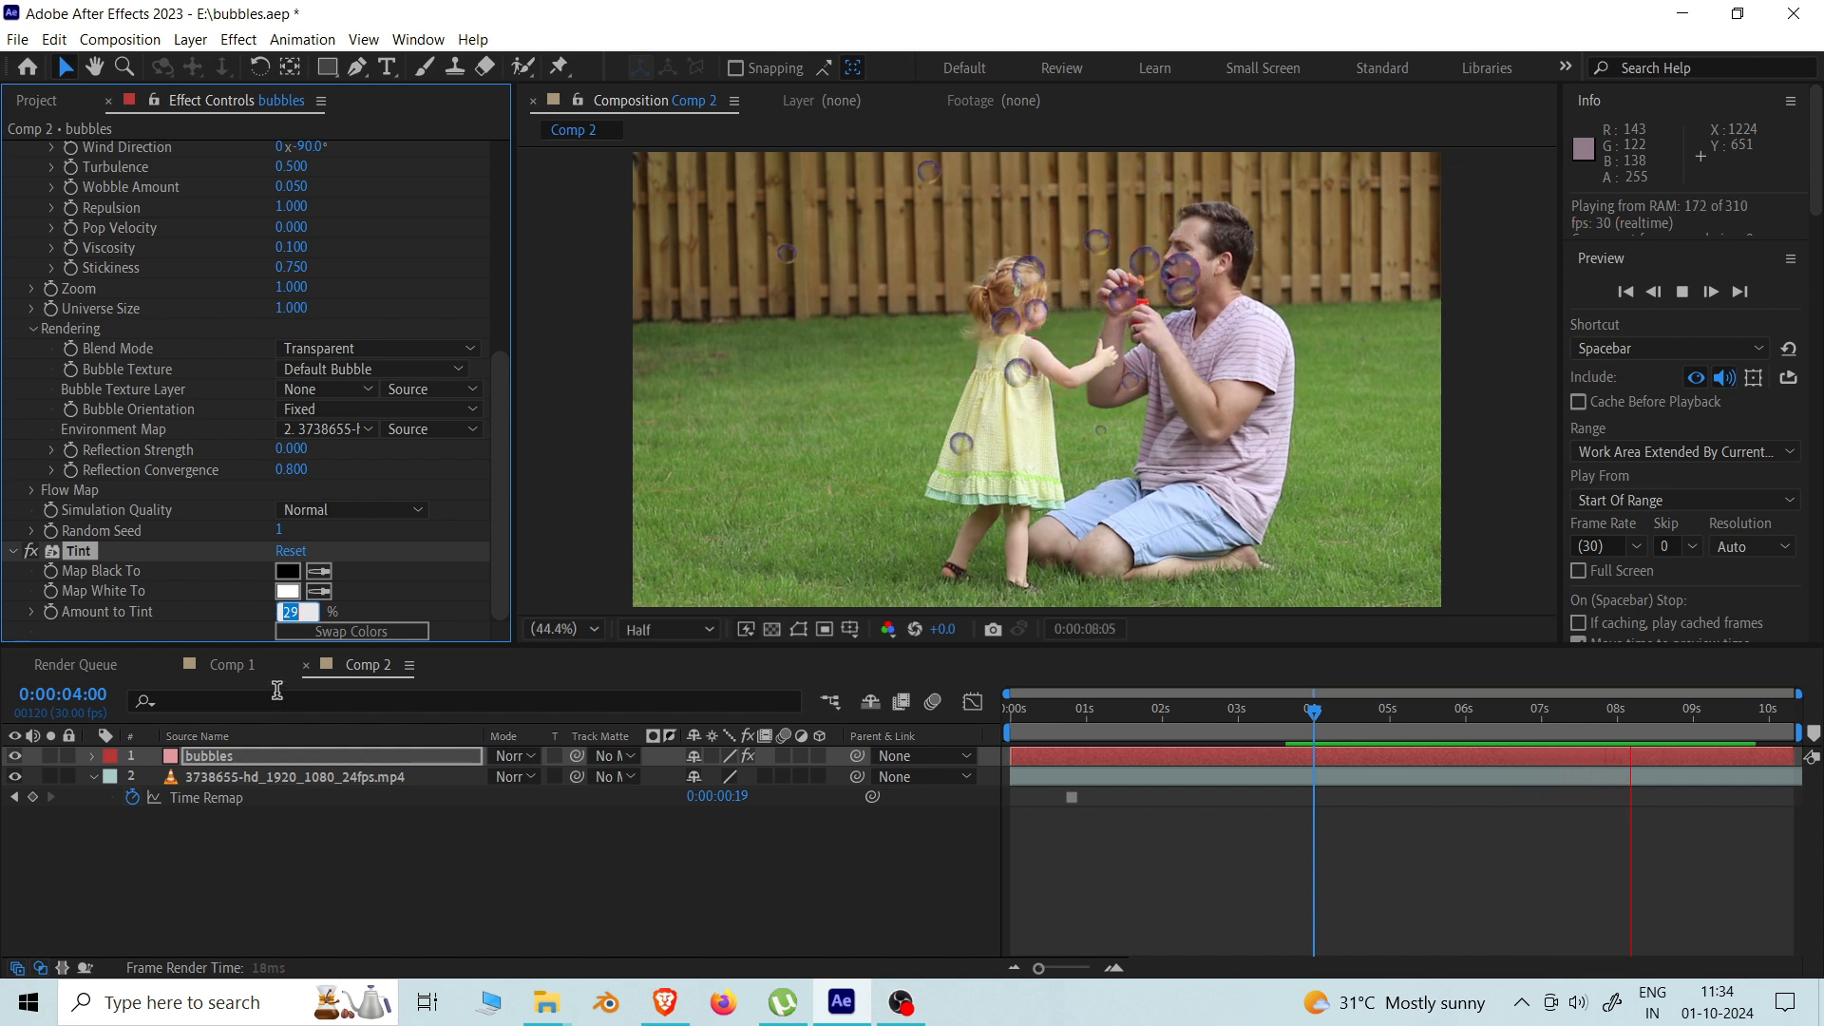
pyautogui.write('50')
pyautogui.press('Return')
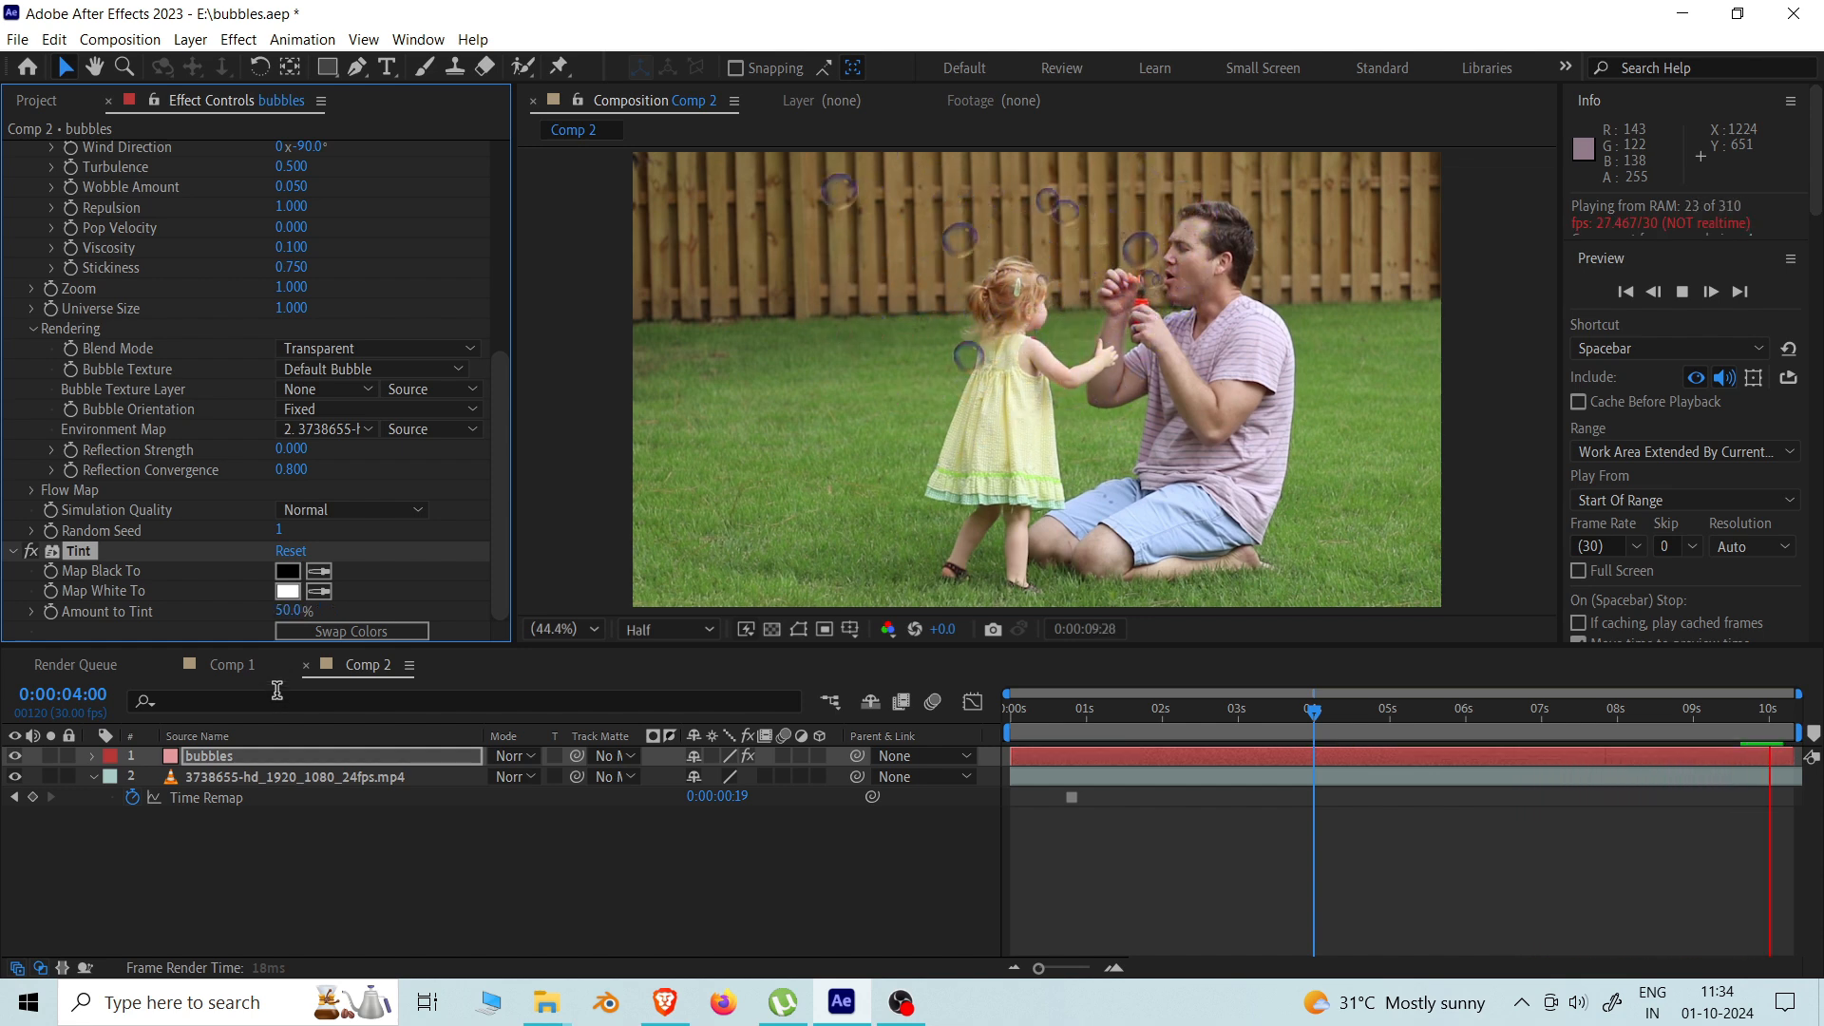
pyautogui.click(544, 788)
pyautogui.scroll(-2, 1078, 435)
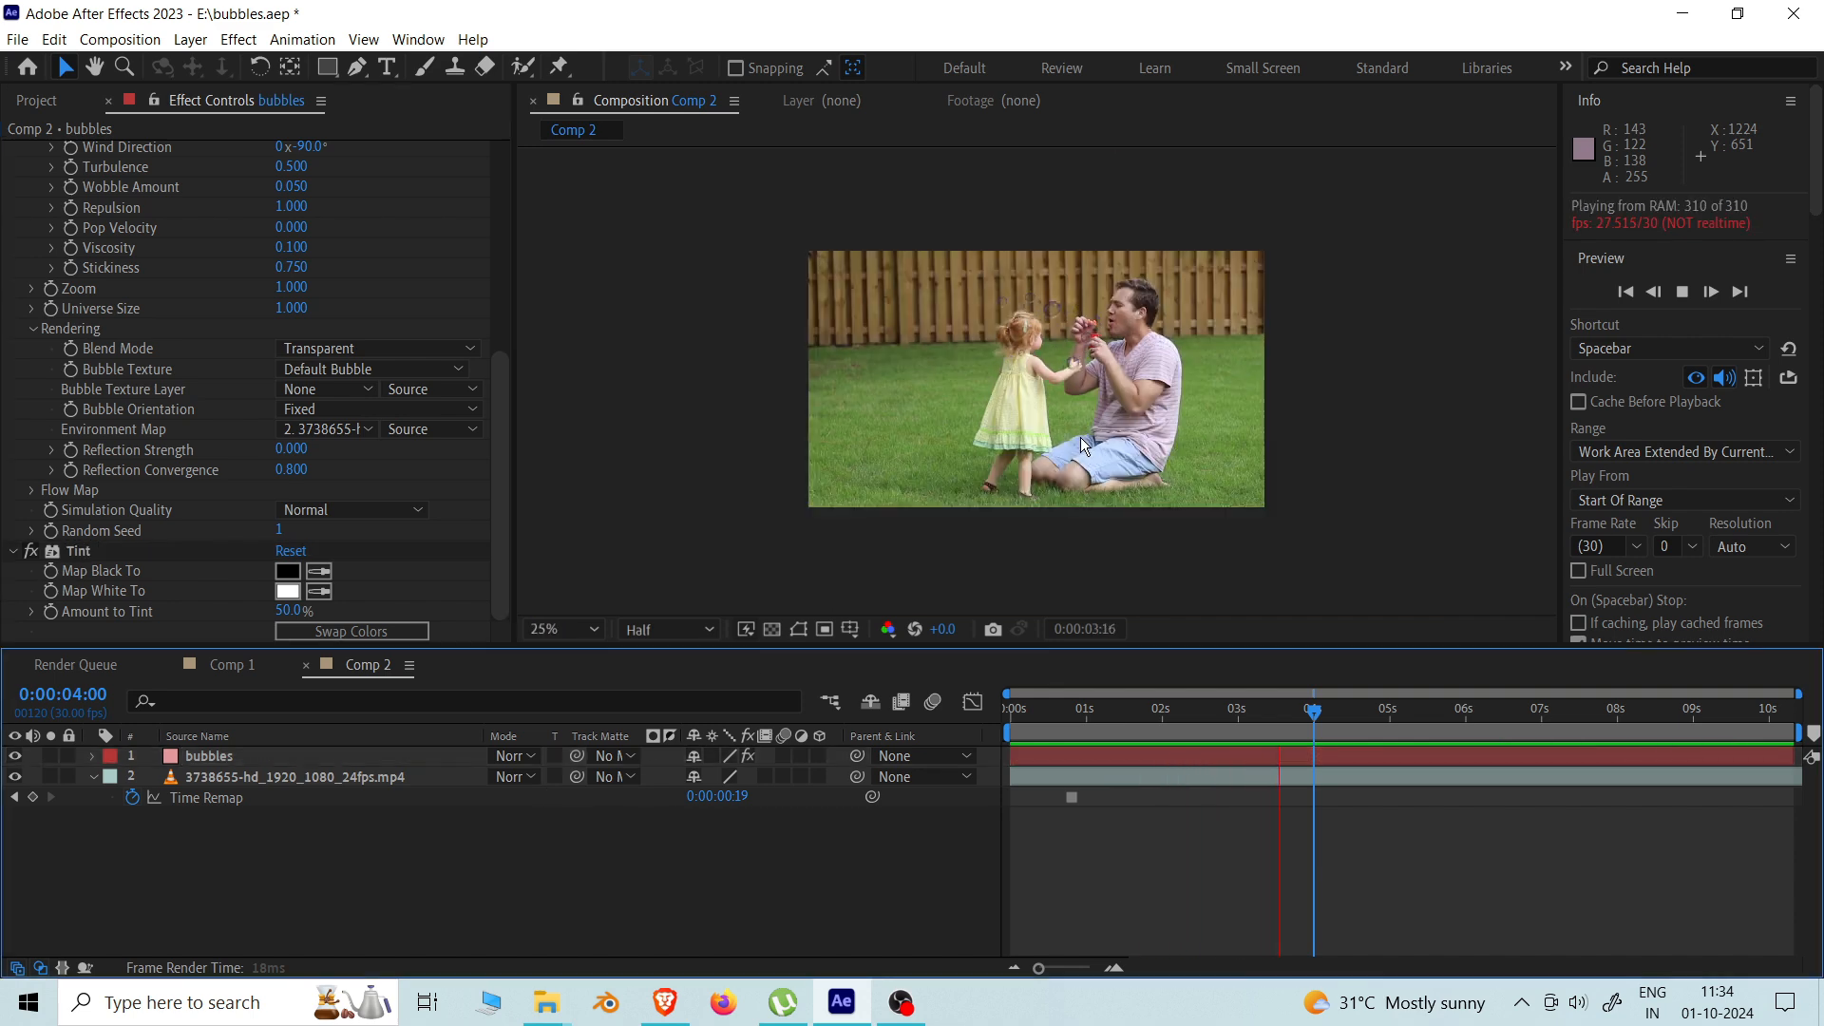
pyautogui.scroll(2, 1080, 437)
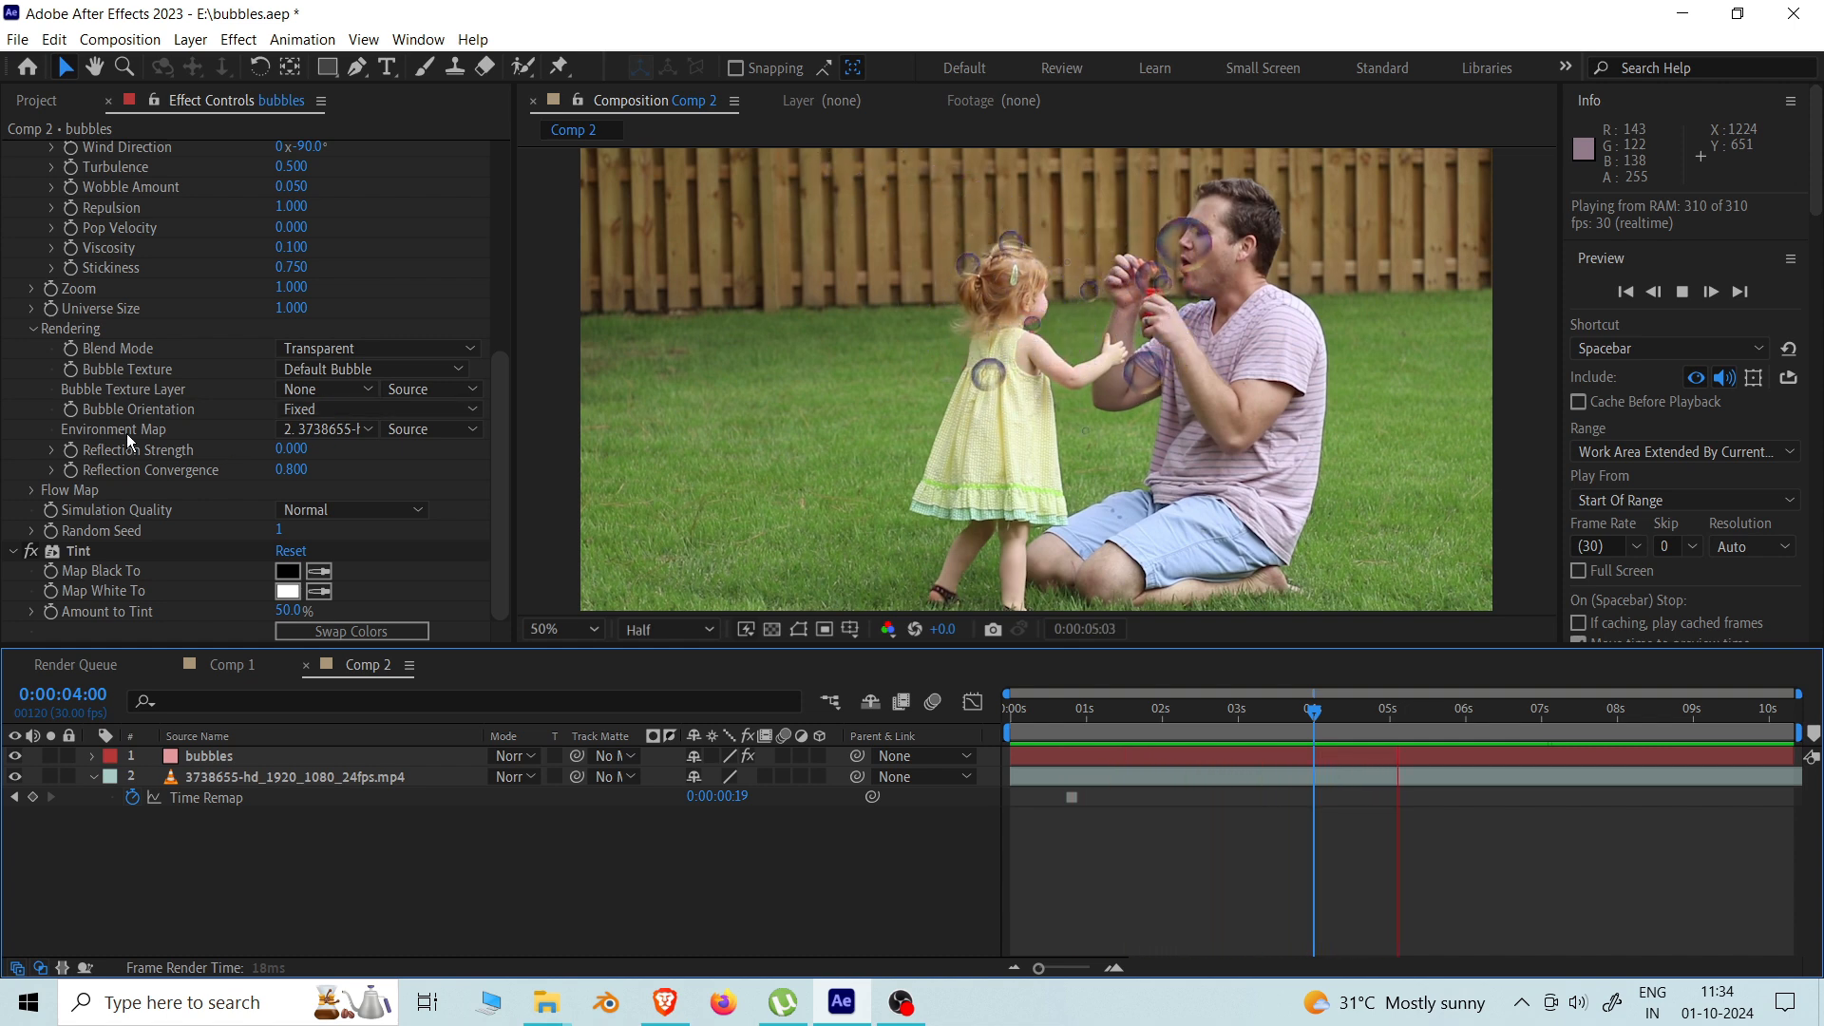
# Step: Raise the foam's Reflection Strength to 0.730 and reduce the Tint effect's Amount to Tint to 0%
pyautogui.moveTo(309, 461); pyautogui.dragTo(576, 464)
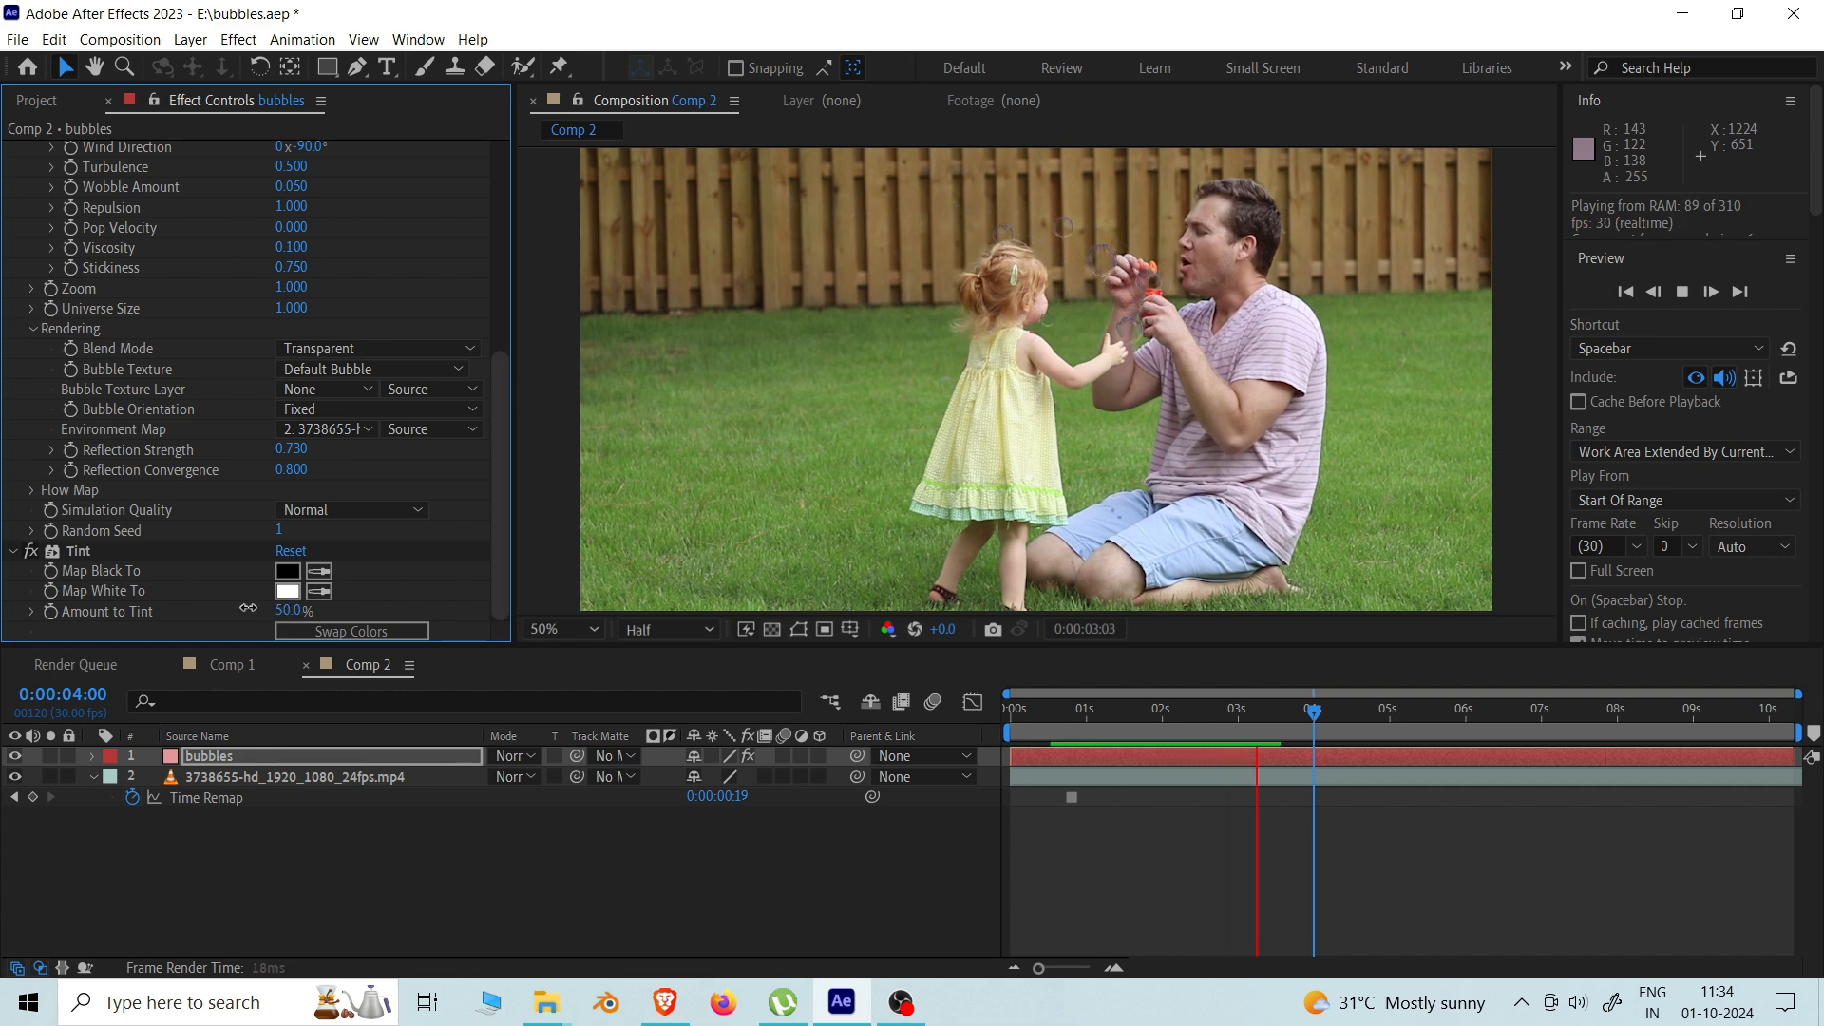
pyautogui.moveTo(248, 608); pyautogui.dragTo(195, 609)
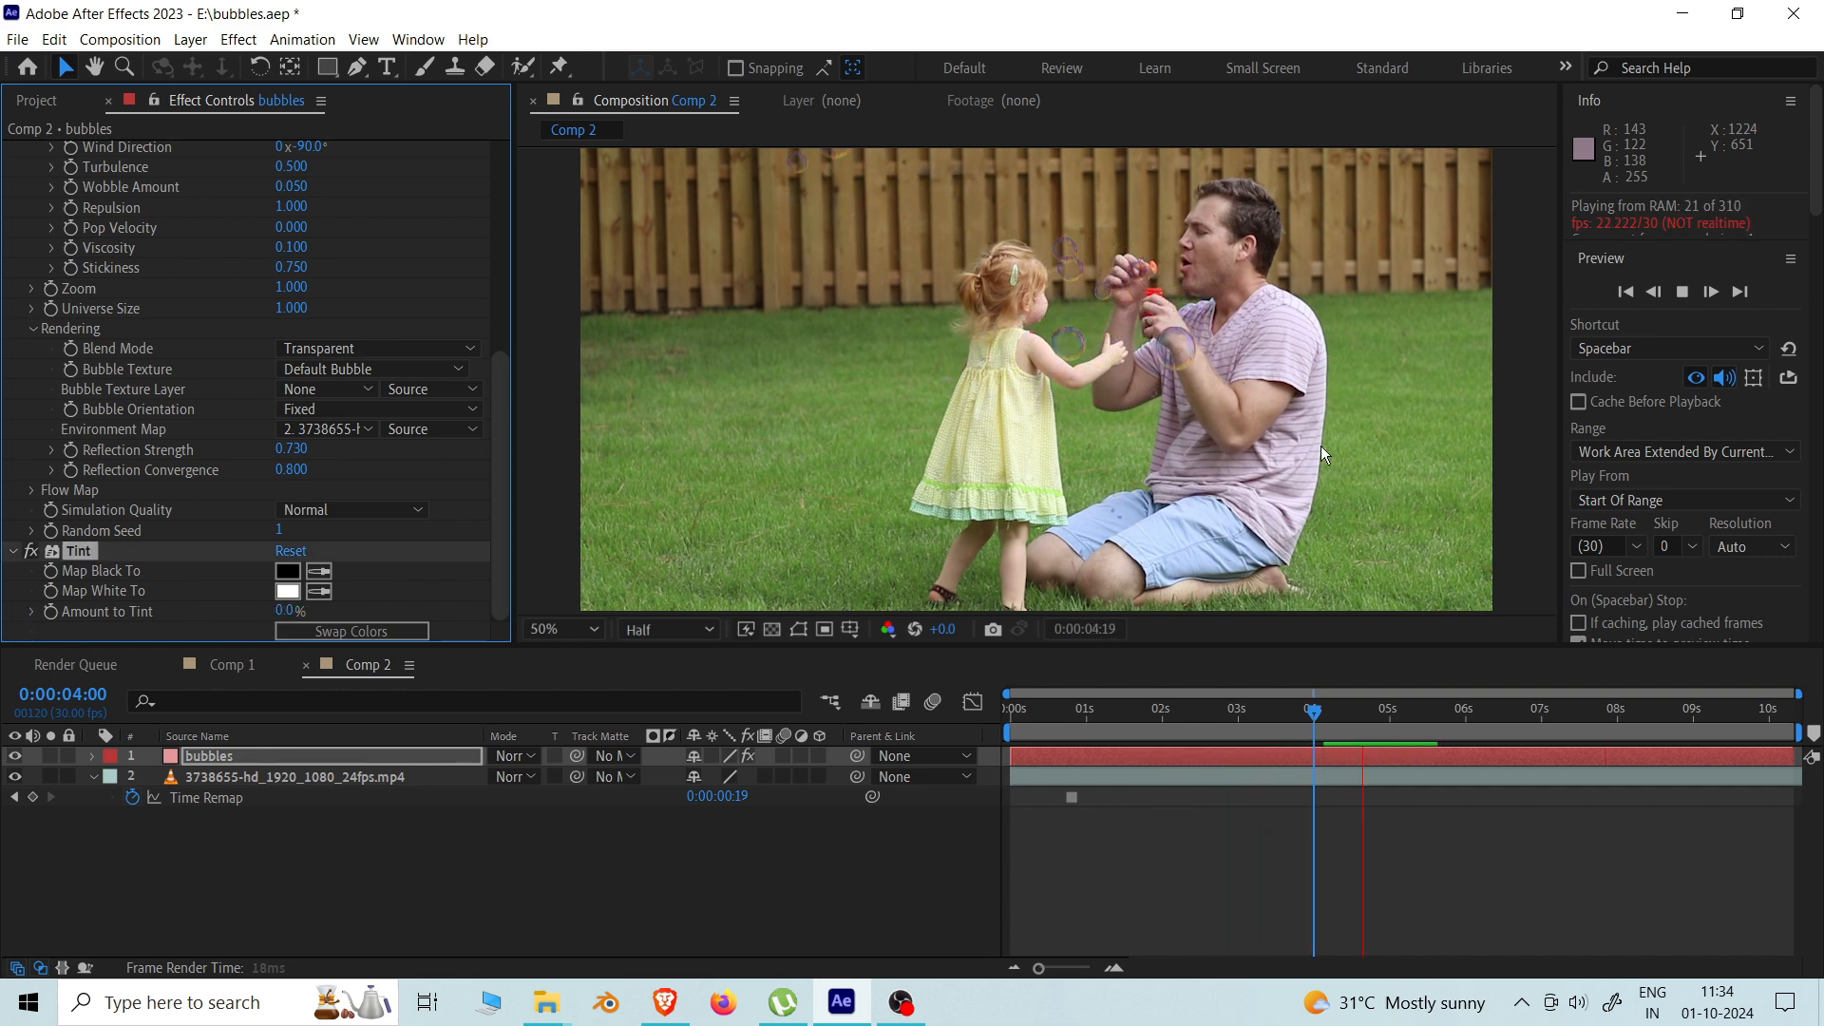